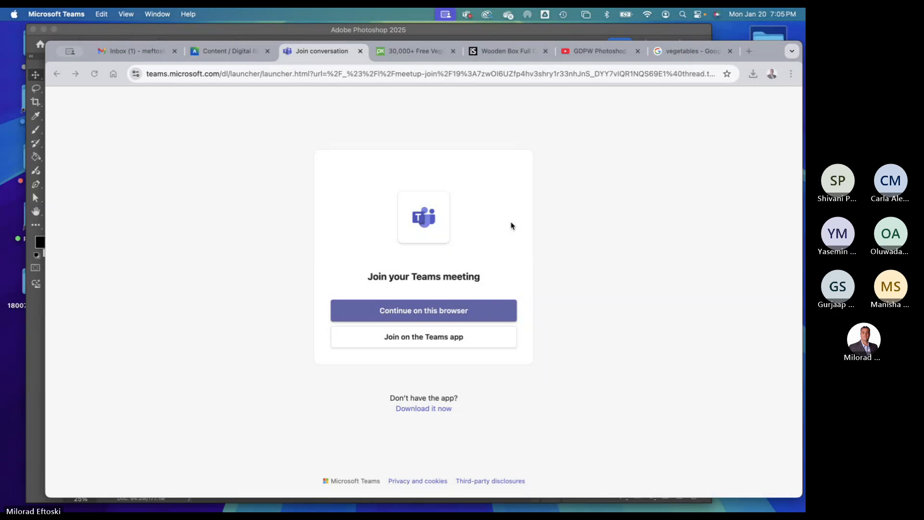
- Switch to the Digital Illustration & Imaging course content page and expand the Illustrator Module
left_click(229, 56)
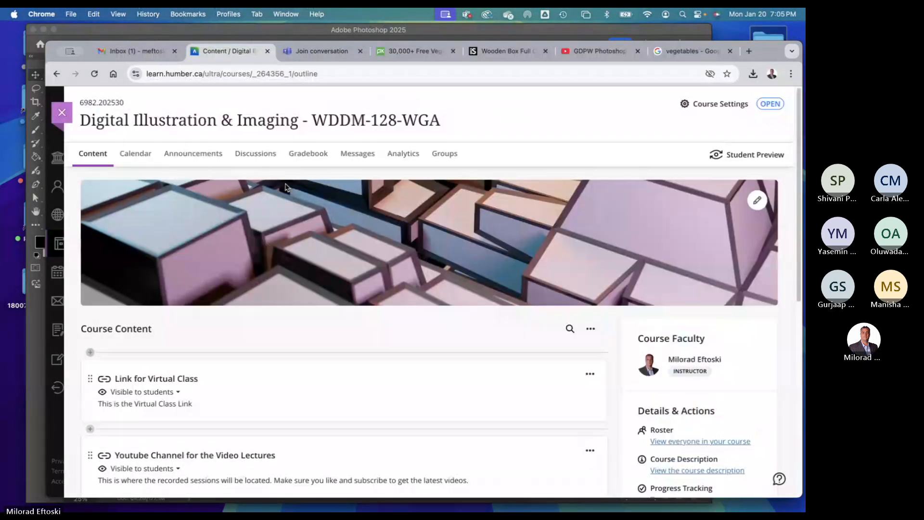
scroll(163, 158, "up", 4)
scroll(410, 246, "down", 9)
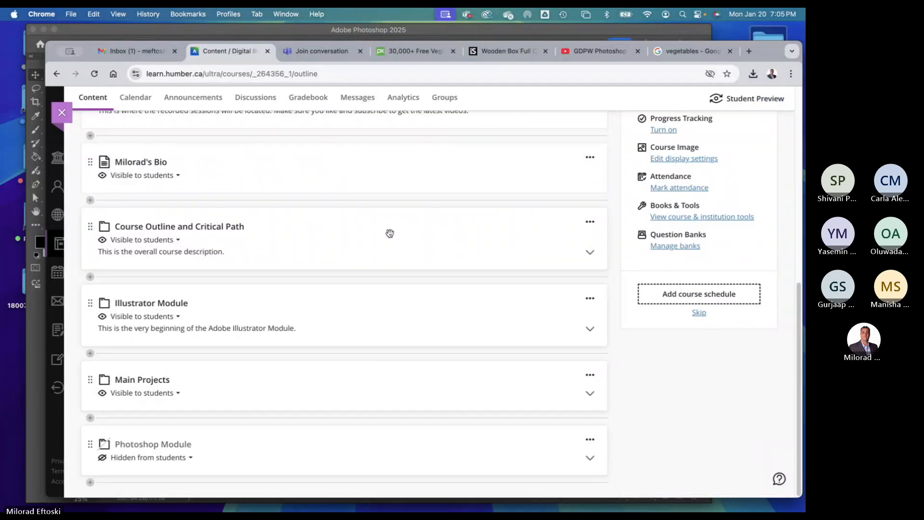
left_click(397, 315)
scroll(396, 308, "down", 5)
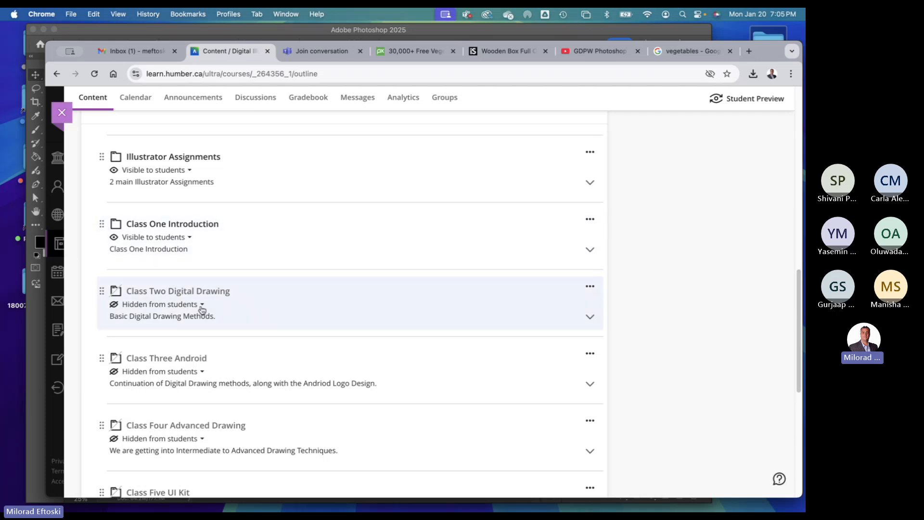
- Make the Class Two Digital Drawing folder in the Illustrator Module visible to students
left_click(185, 305)
left_click(176, 323)
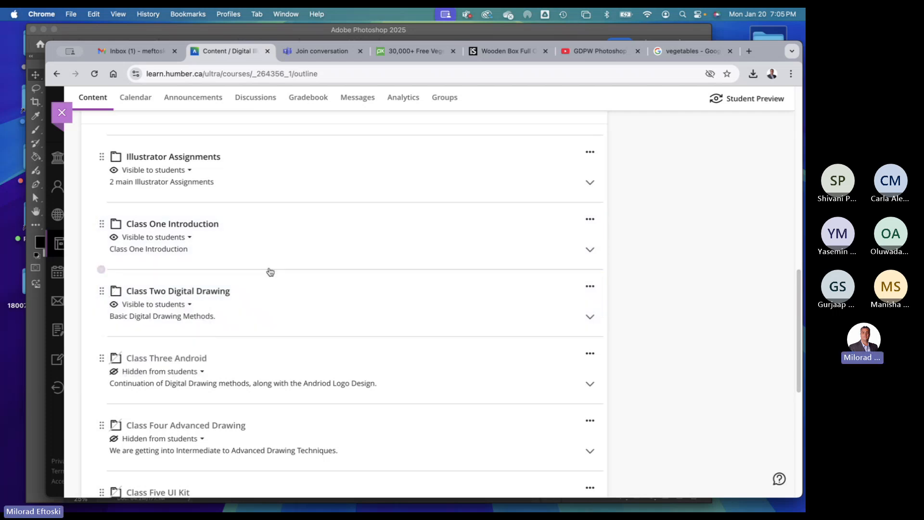
left_click_drag(279, 245, 281, 246)
left_click(291, 242)
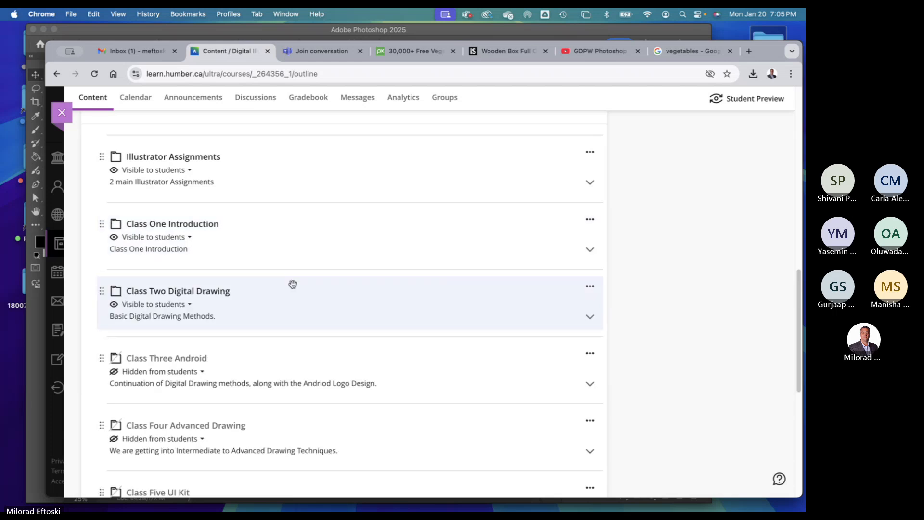
- Expand the Class Two Digital Drawing folder and make Logo Exercises.zip visible to students
left_click(291, 296)
scroll(291, 296, "down", 3)
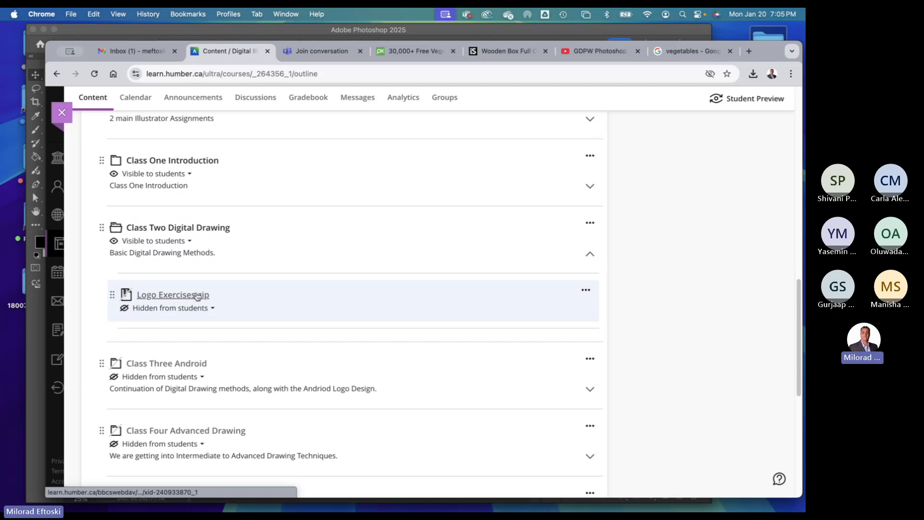
left_click(192, 309)
left_click(184, 332)
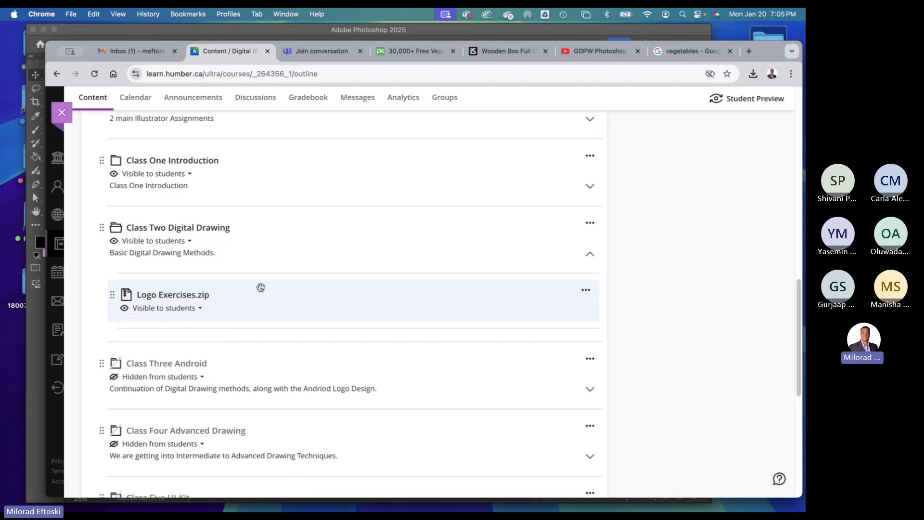
- Download Logo Exercises.zip from the Class Two Digital Drawing folder and save it to the Desktop
scroll(287, 302, "down", 1)
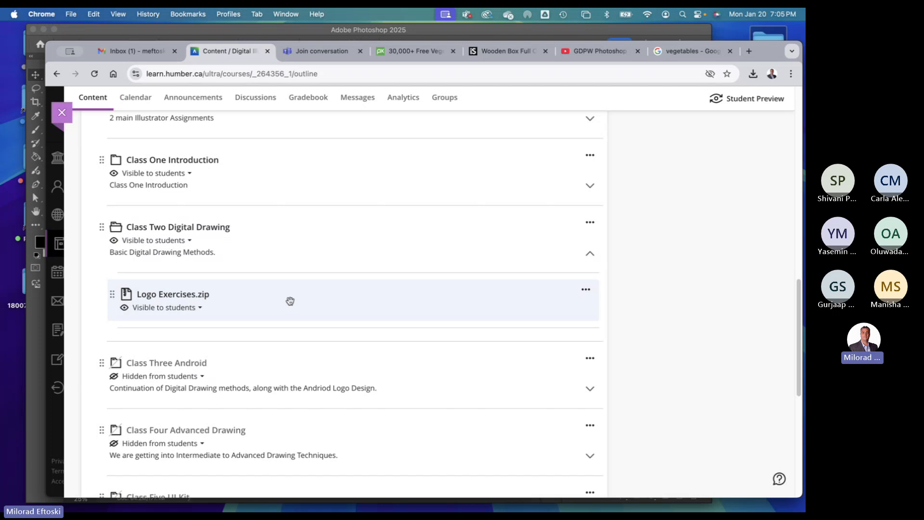
scroll(258, 324, "up", 5)
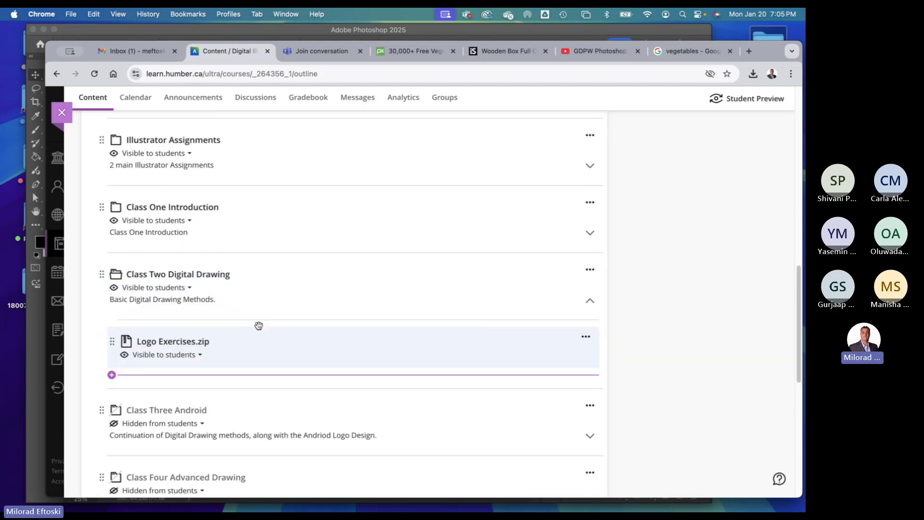
scroll(291, 321, "down", 2)
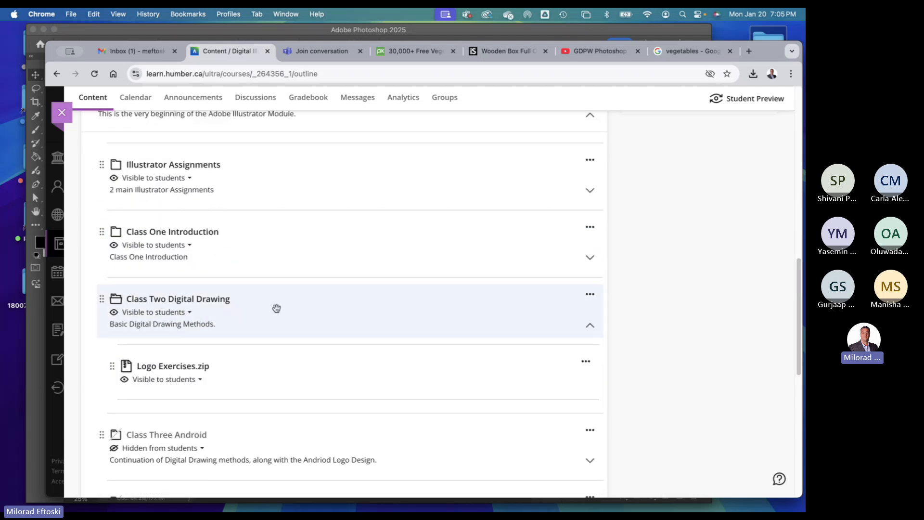
scroll(272, 306, "down", 5)
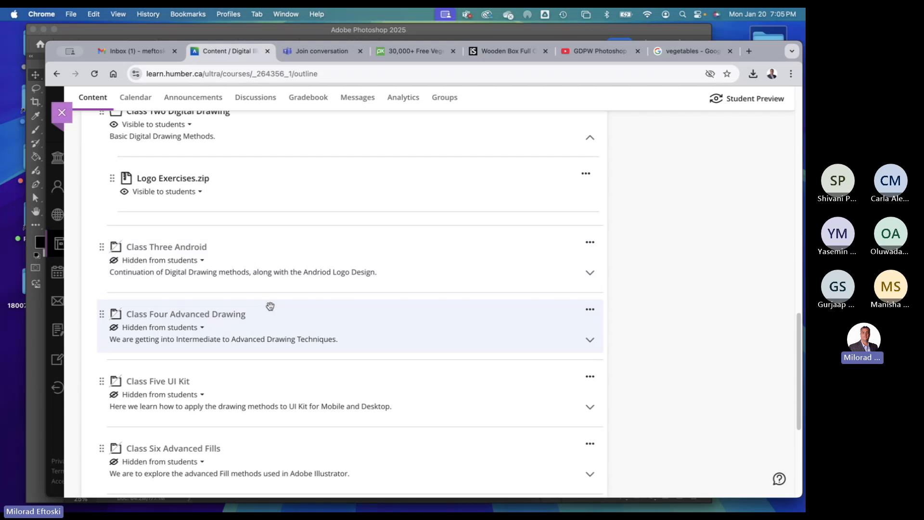
scroll(260, 303, "up", 2)
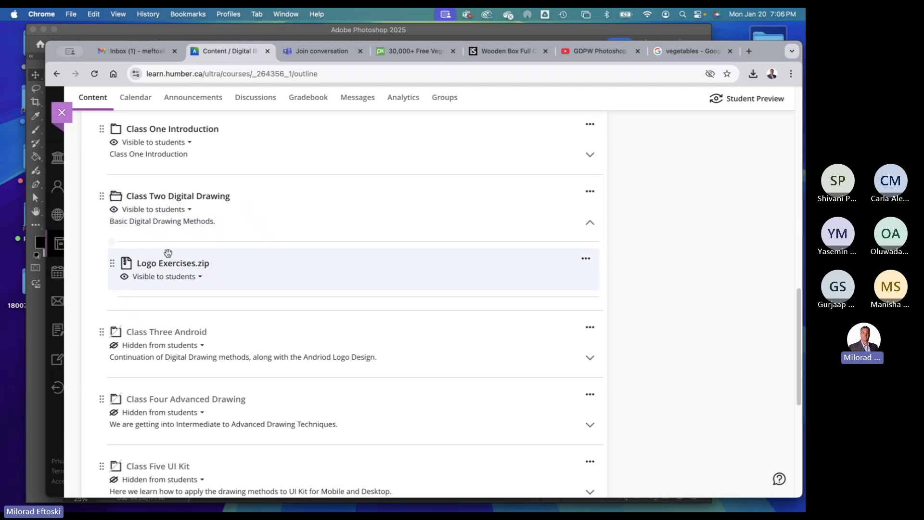
left_click(179, 263)
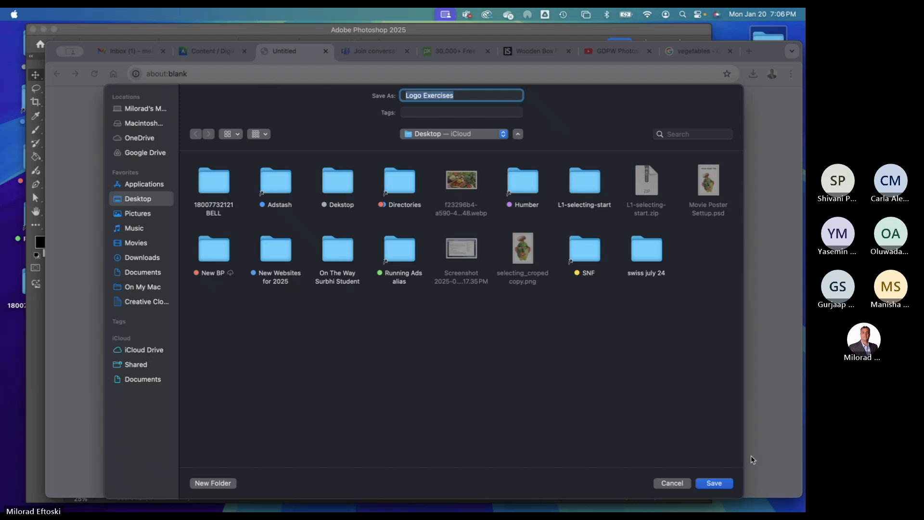
left_click(714, 483)
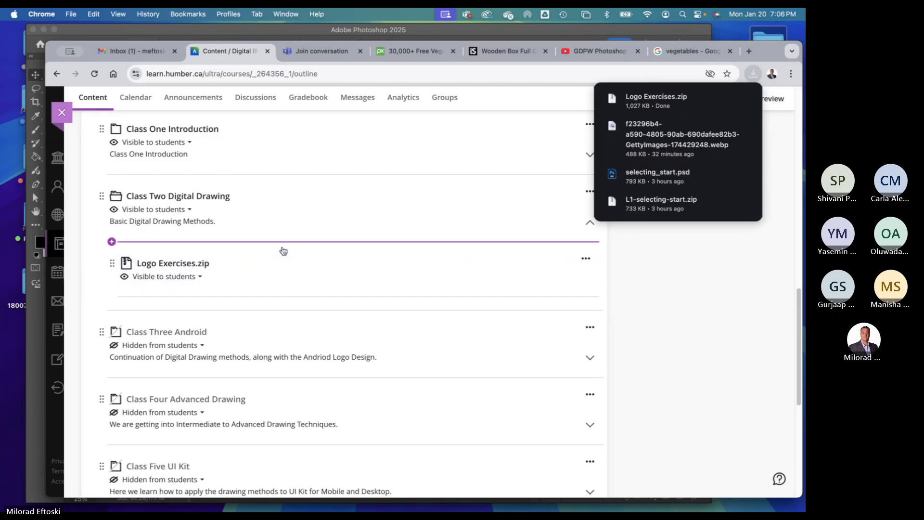
- Check what the Class Three Android folder contains and review the remaining folders in the course content
left_click(299, 212)
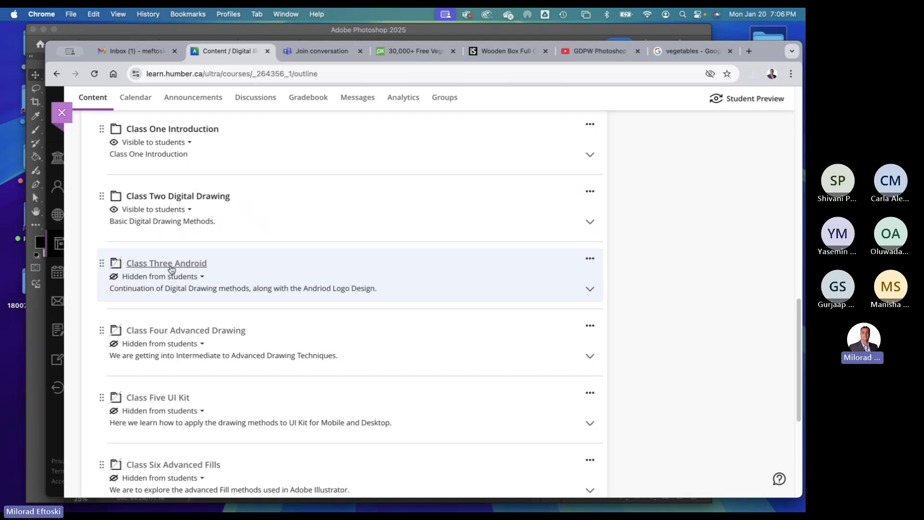
left_click(275, 270)
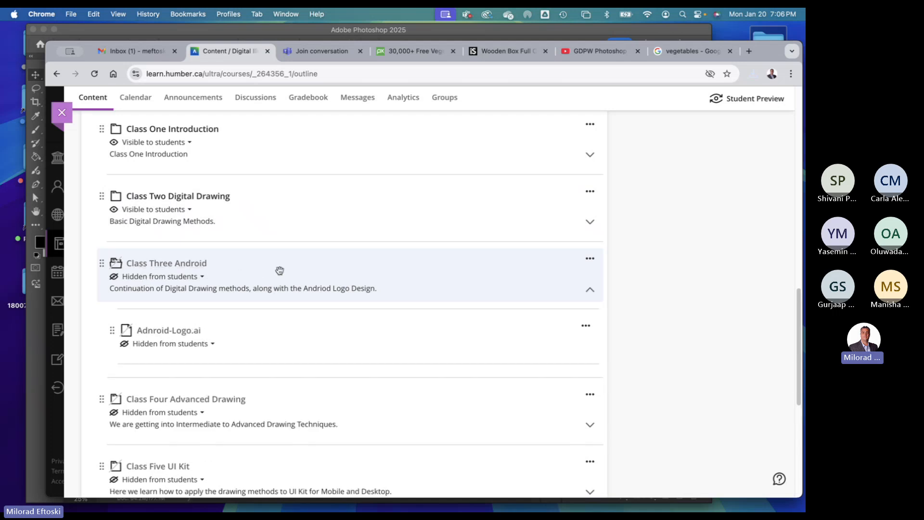
left_click(279, 271)
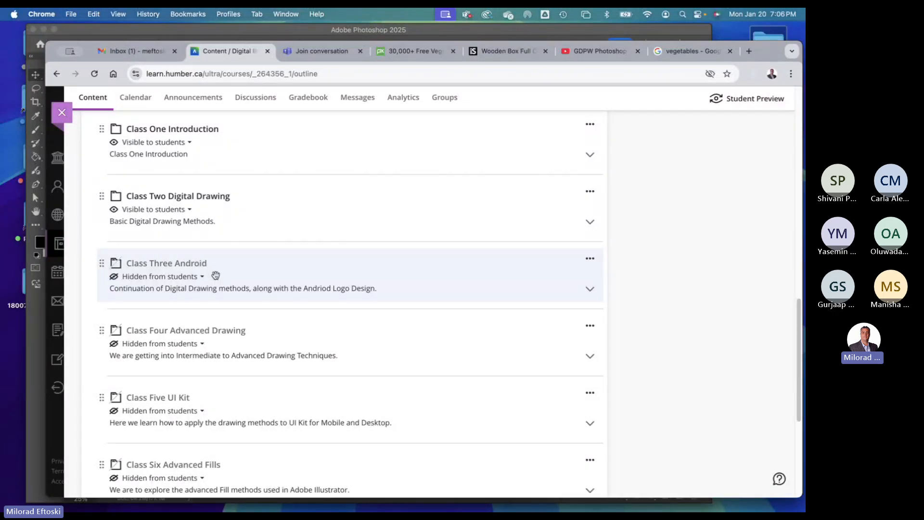
left_click_drag(215, 276, 352, 239)
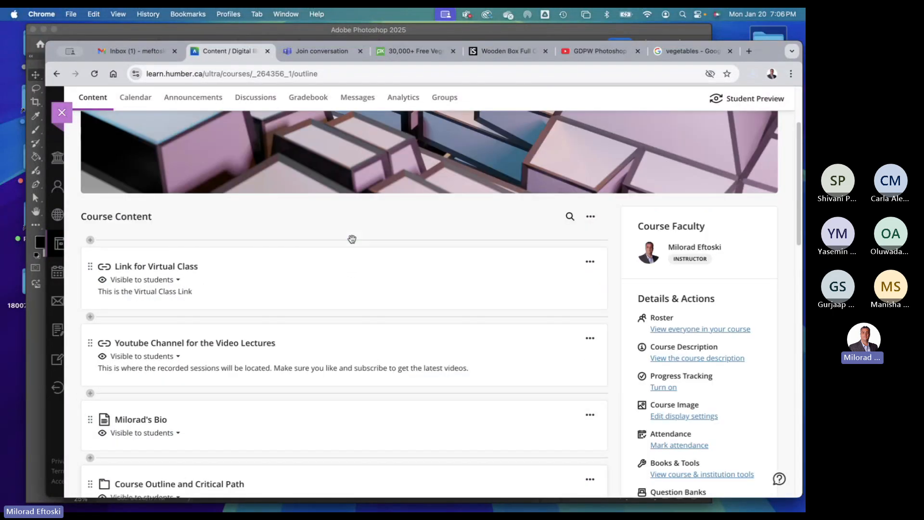
scroll(351, 240, "down", 5)
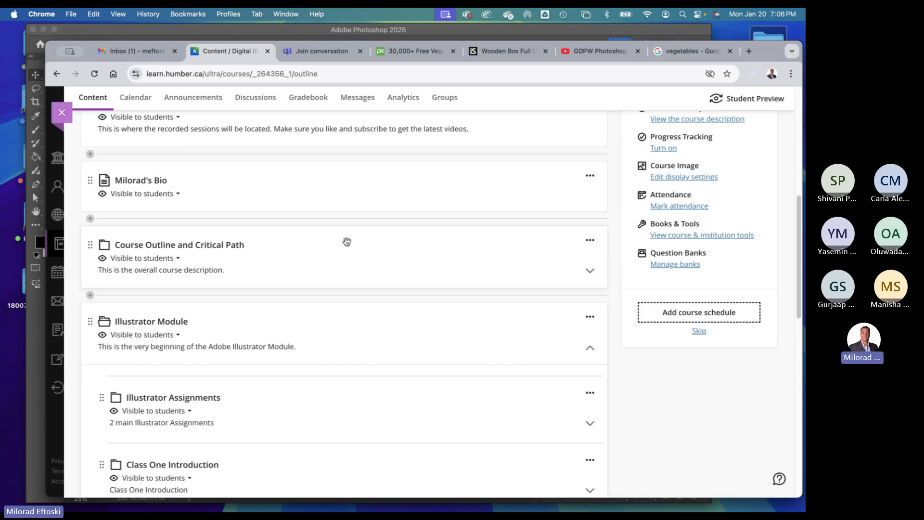
scroll(346, 242, "up", 1)
scroll(347, 242, "down", 2)
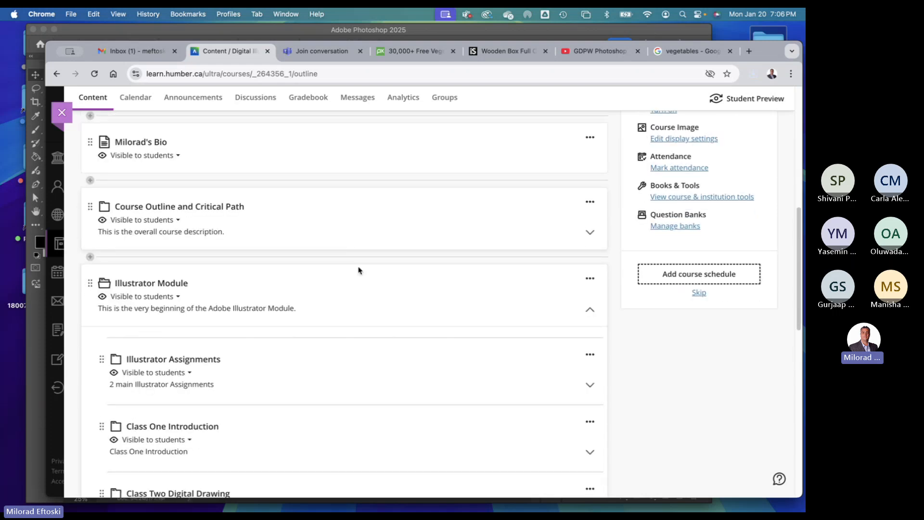
scroll(358, 270, "down", 10)
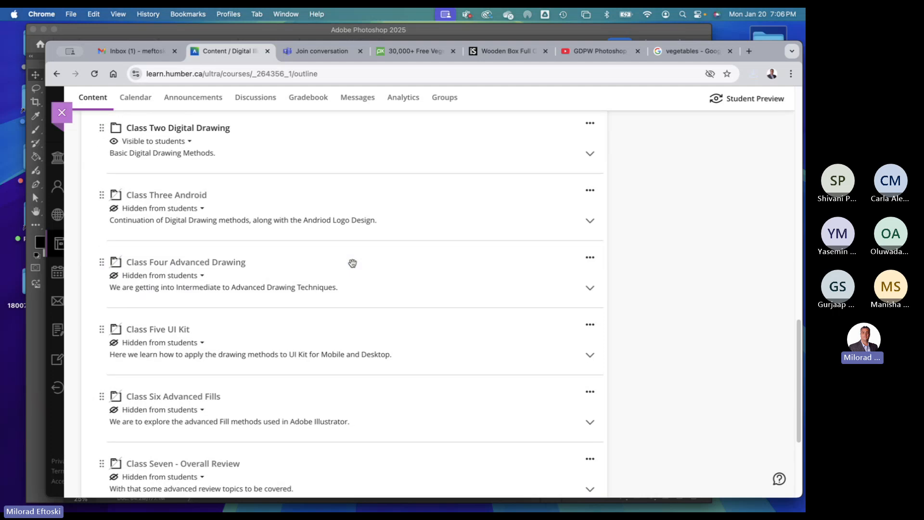
scroll(342, 307, "down", 3)
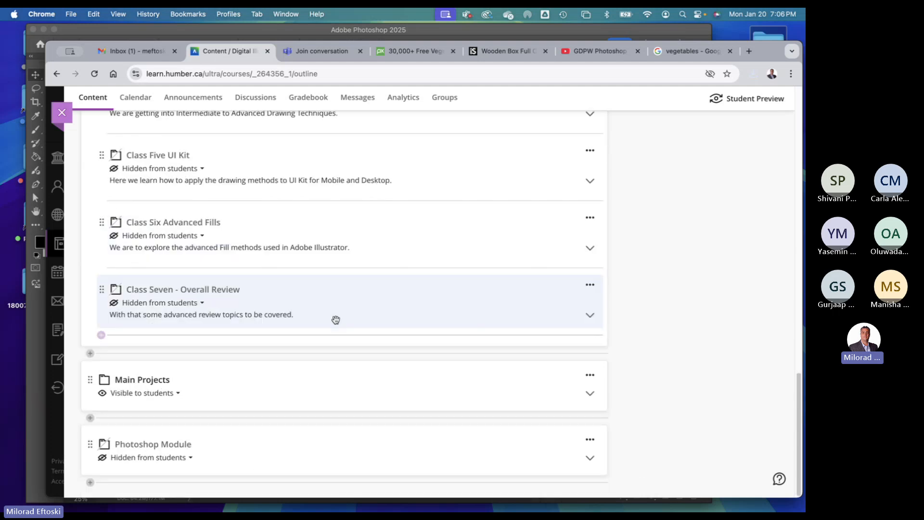
- Expand the Illustrator Assignments folder and open the Wordmark Logo Assignment
scroll(336, 320, "up", 7)
scroll(336, 320, "up", 1)
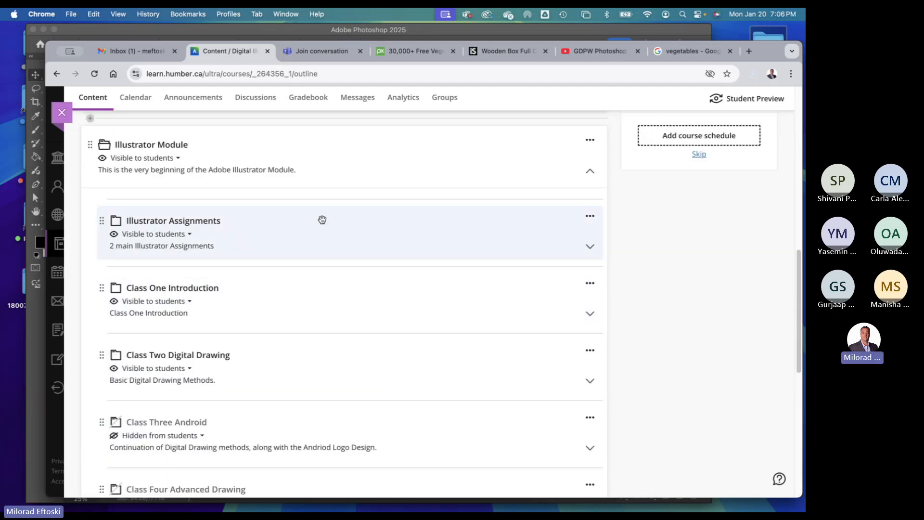
left_click(318, 233)
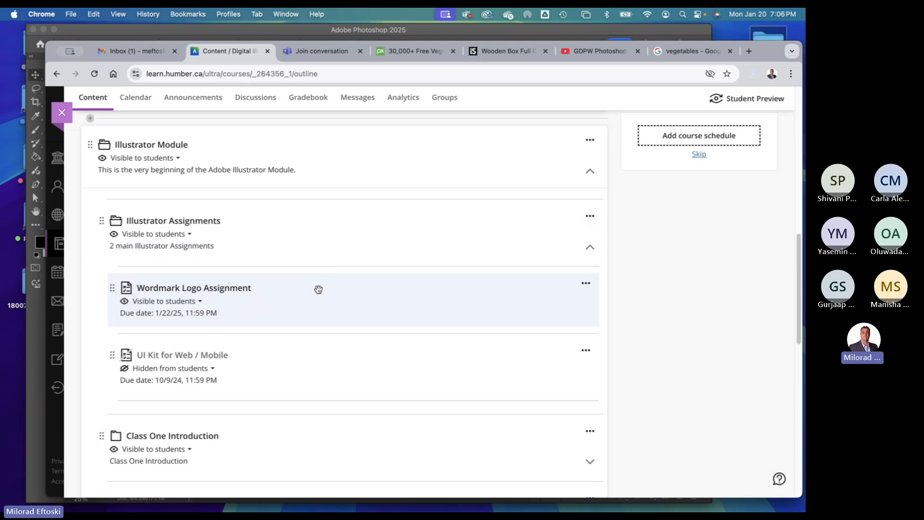
left_click(233, 289)
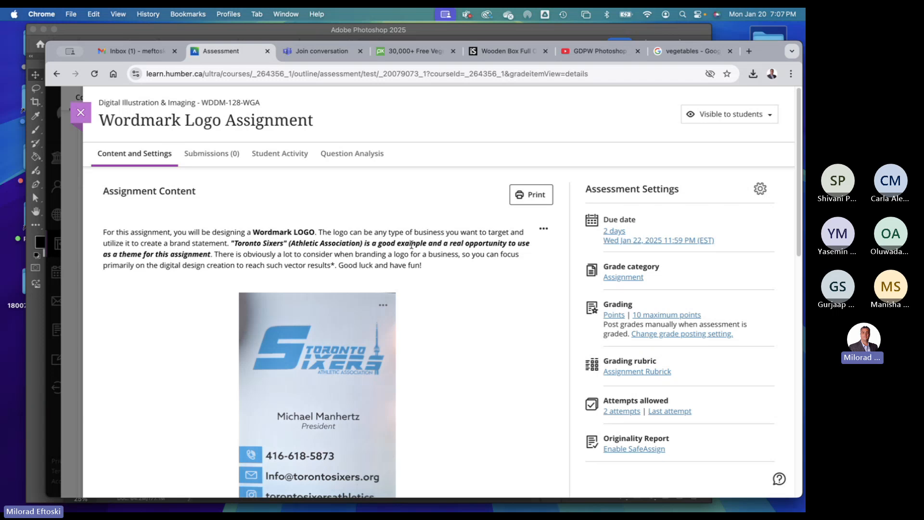
- Read through the Wordmark Logo Assignment's instructions and examine its Toronto Sixers reference images
left_click_drag(334, 254, 292, 234)
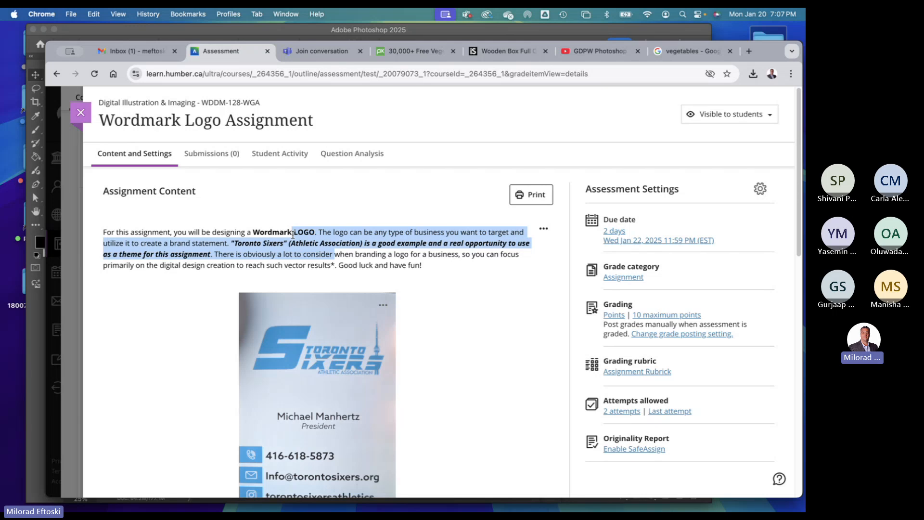
left_click(292, 234)
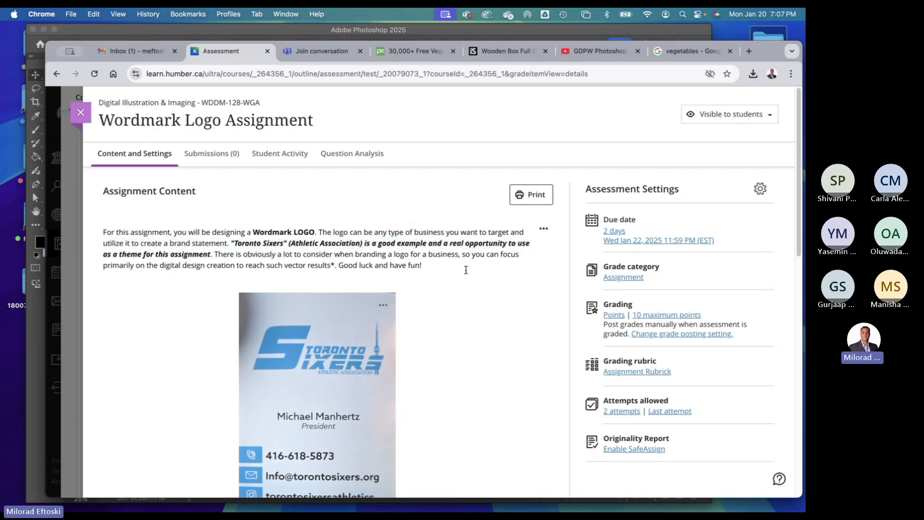
scroll(461, 270, "down", 6)
scroll(461, 270, "up", 6)
scroll(414, 305, "down", 5)
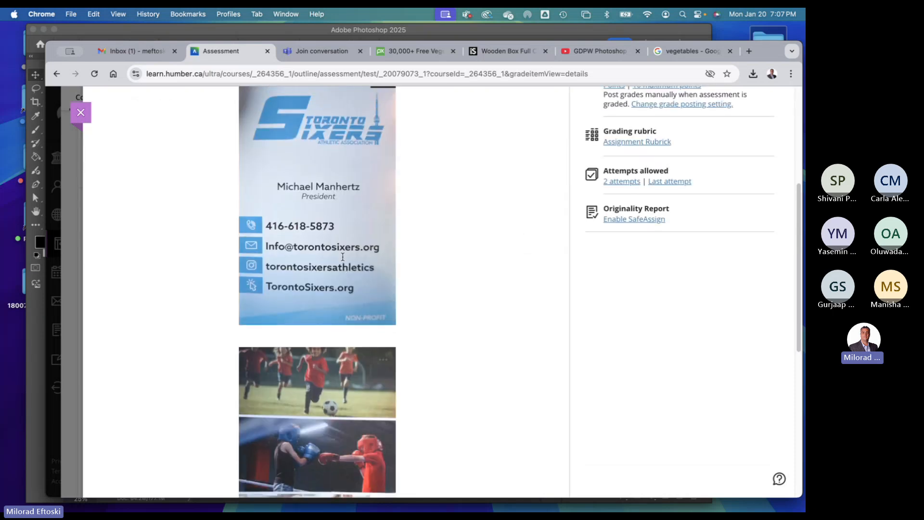
scroll(342, 256, "up", 4)
scroll(340, 256, "down", 2)
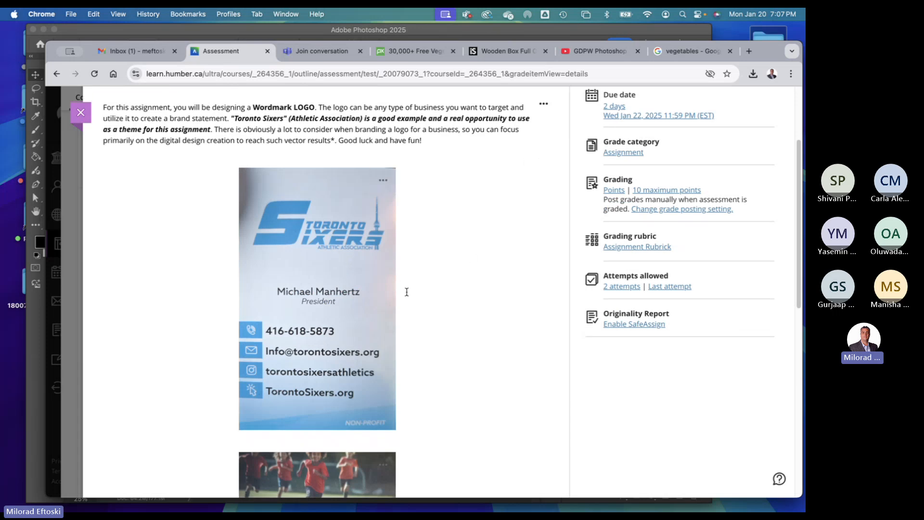
scroll(407, 291, "down", 7)
scroll(427, 291, "up", 9)
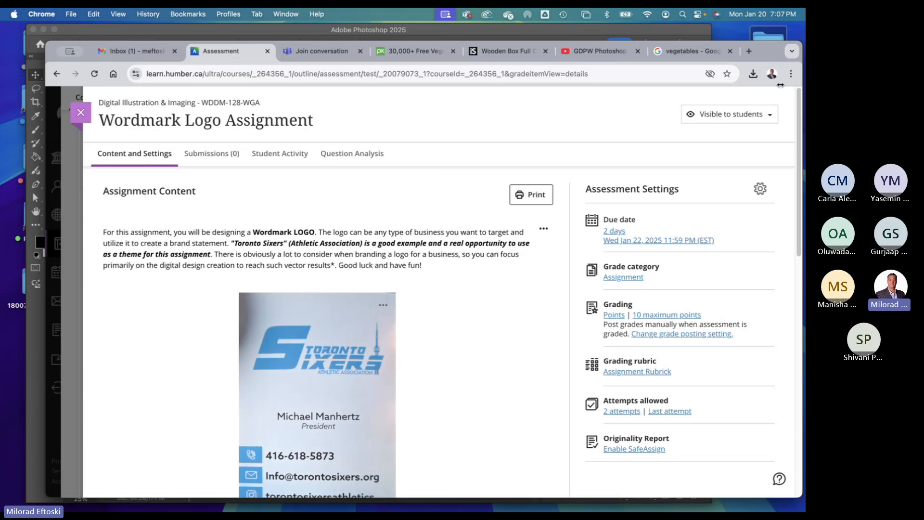
- Open the Winter 2025 folder inside the desktop's Humber folder, narrowing the browser and Finder windows so the desktop icons stay uncovered
left_click_drag(780, 85, 717, 85)
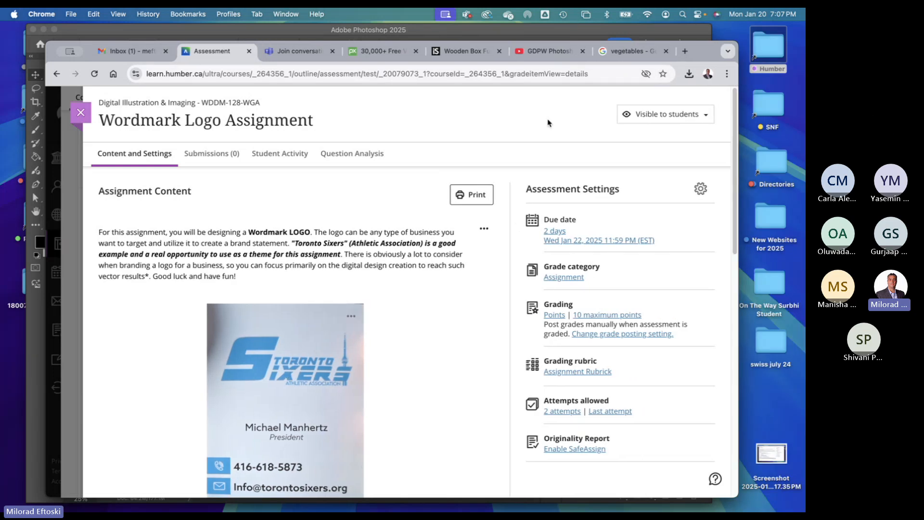
double_click(769, 44)
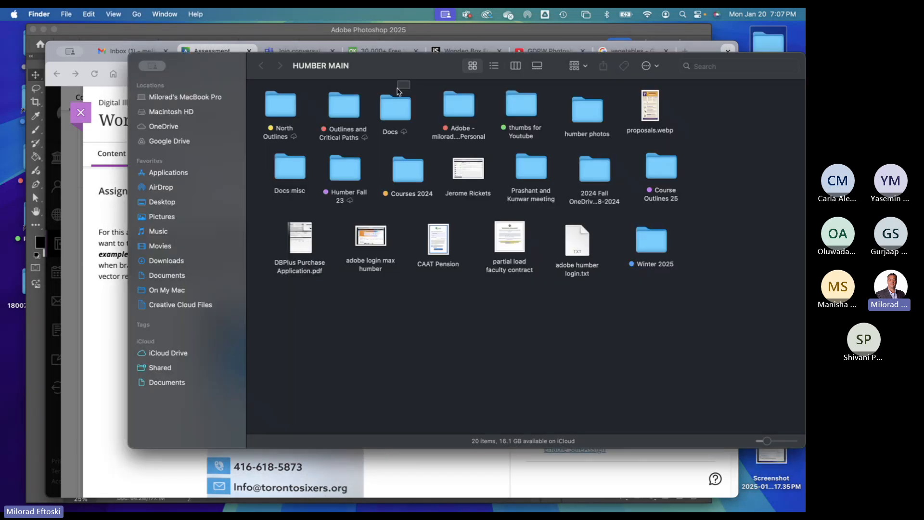
left_click_drag(396, 70, 375, 83)
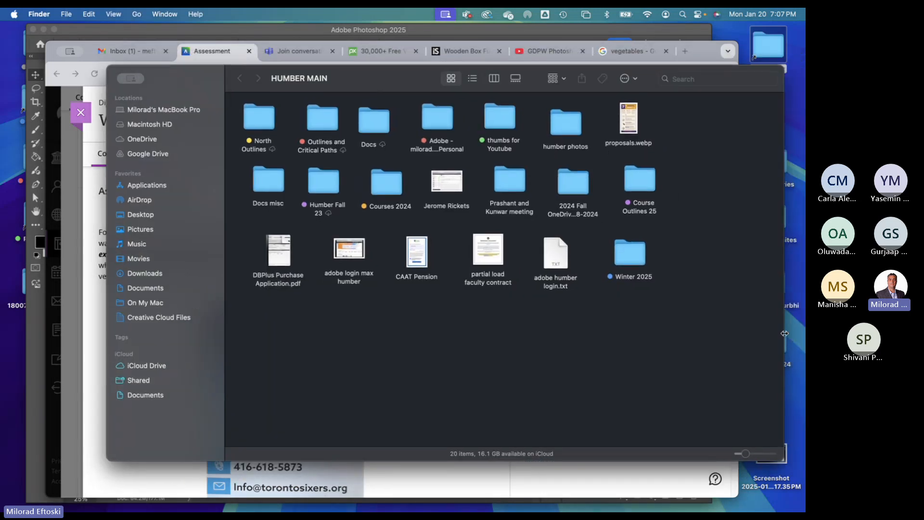
left_click_drag(784, 333, 741, 333)
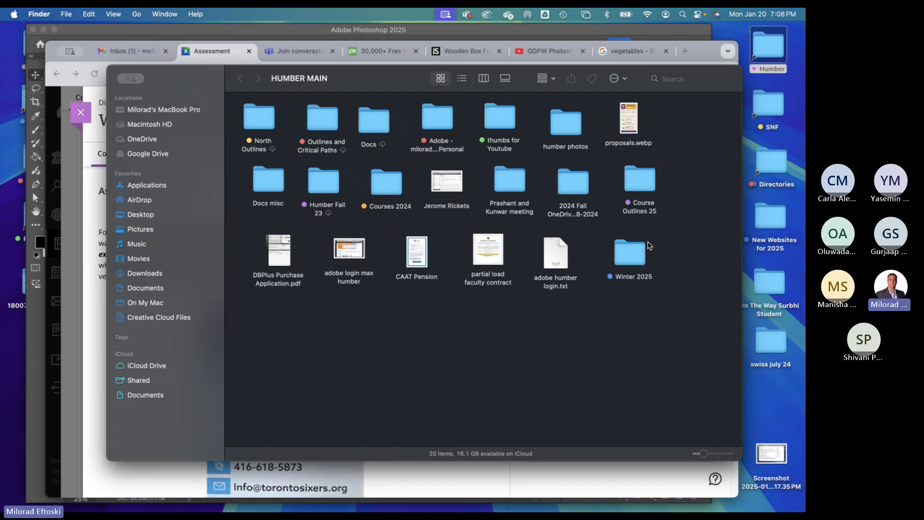
left_click(627, 261)
double_click(627, 260)
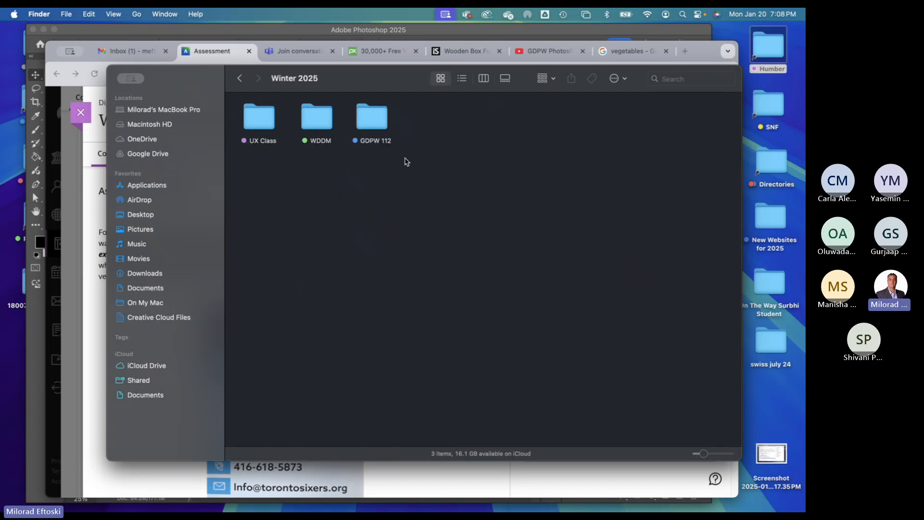
- Open the Class 02 folder inside the WDDM folder
left_click(320, 125)
double_click(320, 125)
left_click(315, 127)
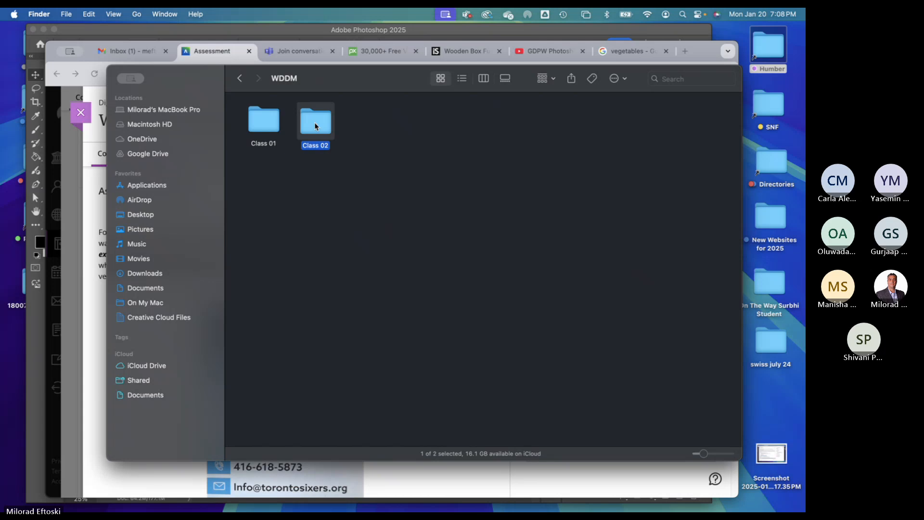
double_click(315, 126)
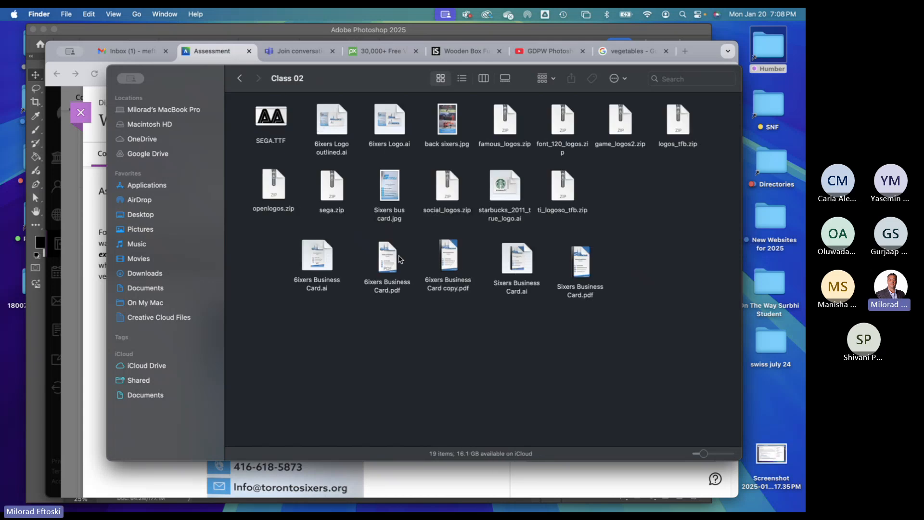
- Preview 6ixers Business Card.ai and 6ixers Business Card.pdf, and select 6ixers Business Card copy.pdf
left_click(318, 262)
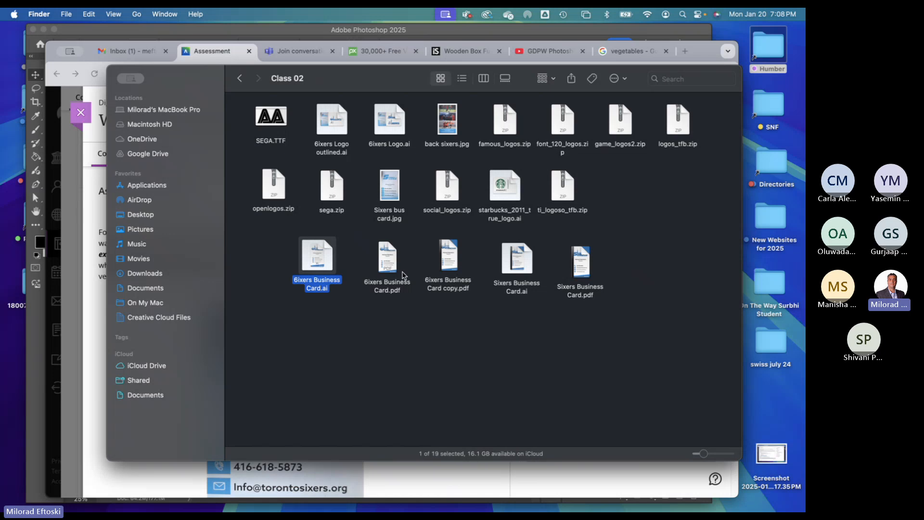
key("space")
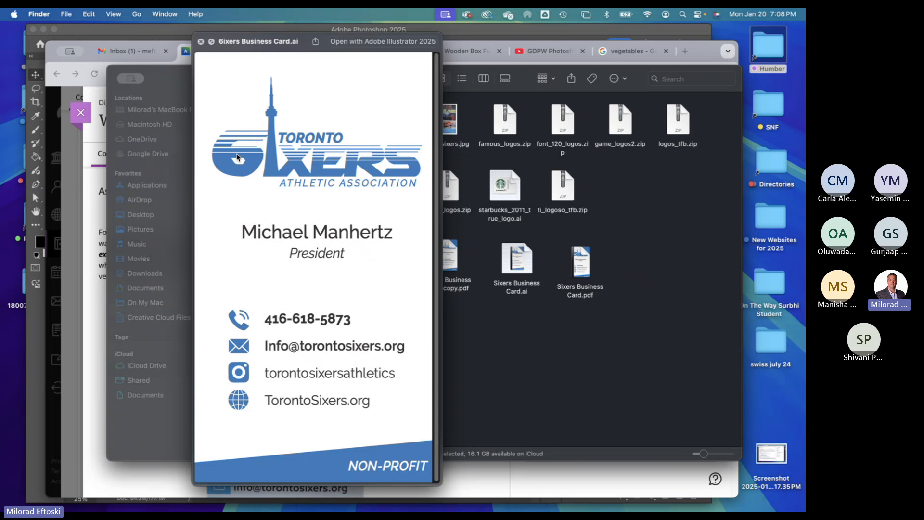
key("space")
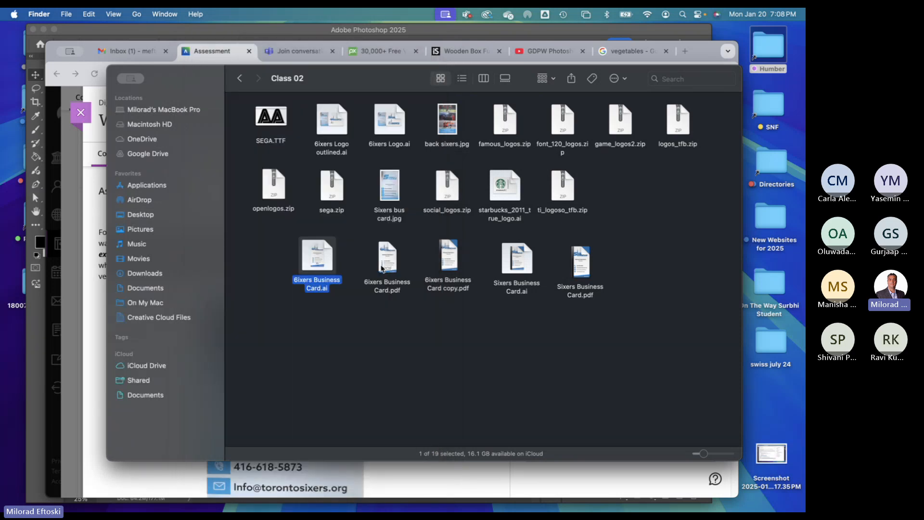
mouse_move(464, 273)
left_click(385, 260)
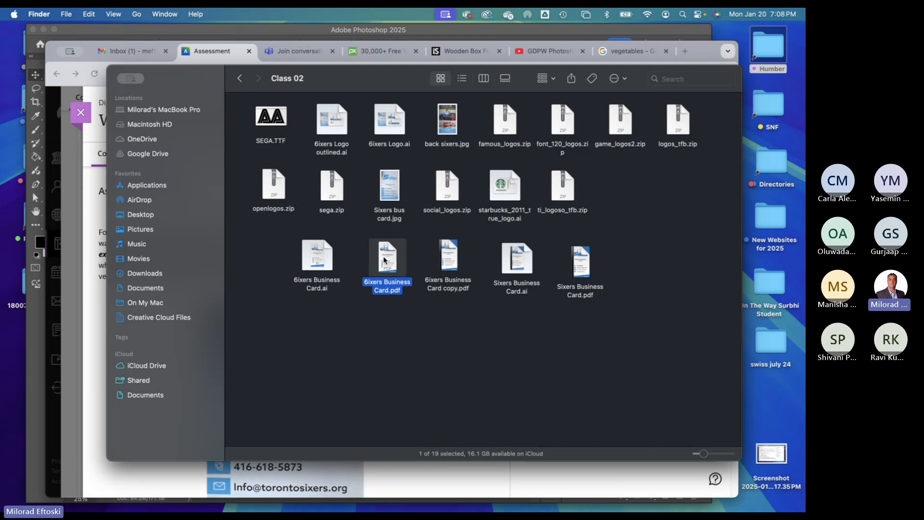
key("space")
key("space")
left_click(452, 256)
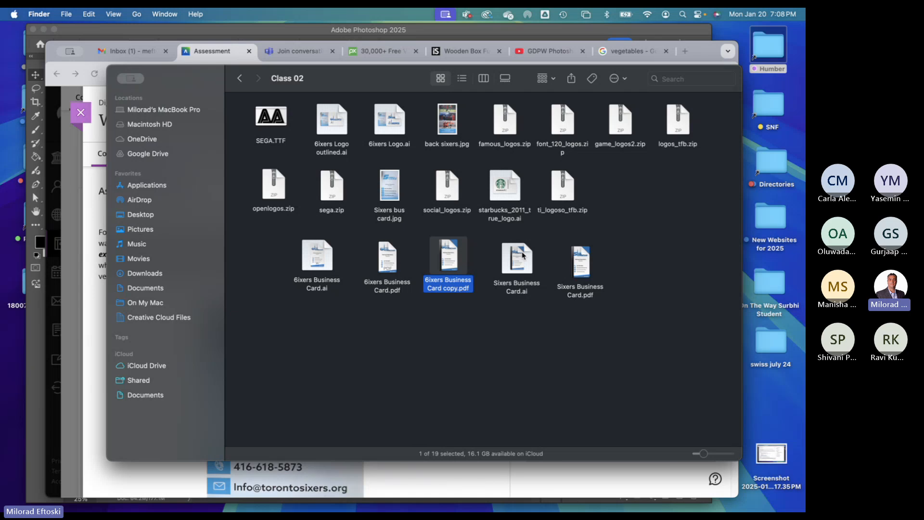
- Open Sixers Business Card.ai in Illustrator and view both sides of the card in full
left_click(523, 255)
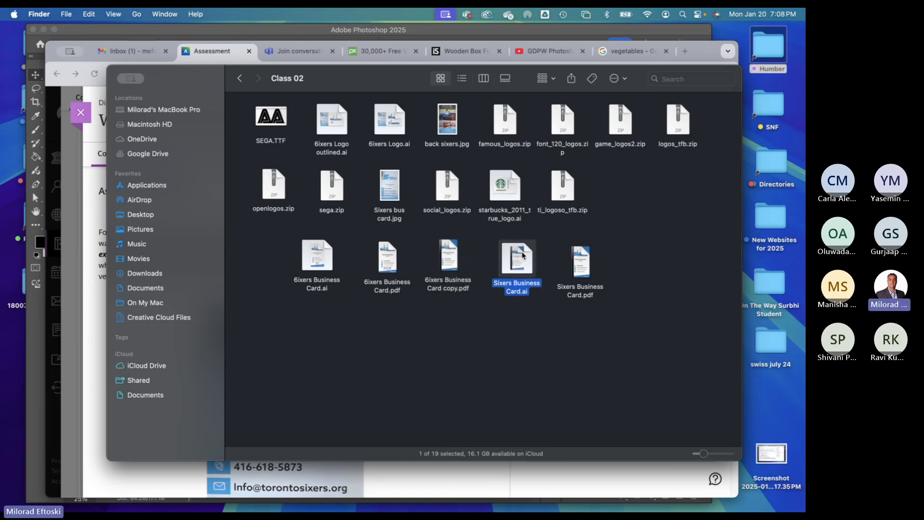
double_click(523, 256)
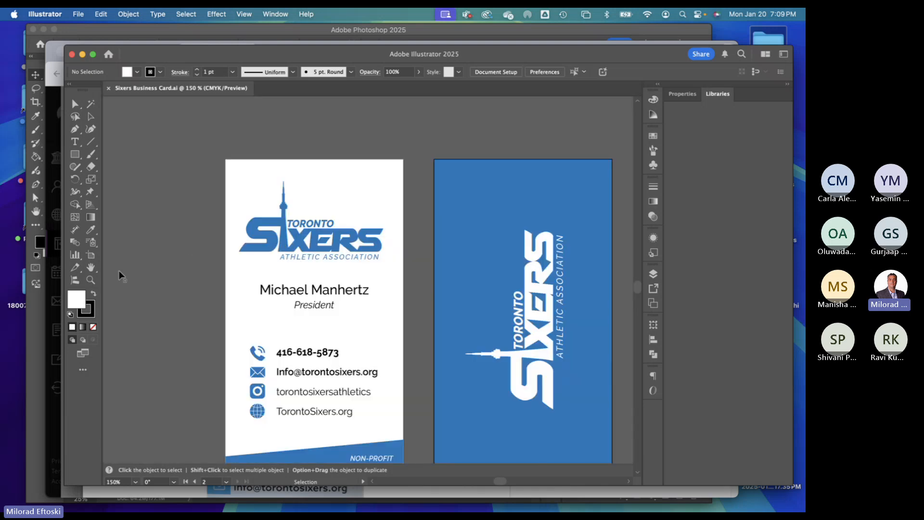
left_click(91, 268)
left_click_drag(323, 298, 304, 269)
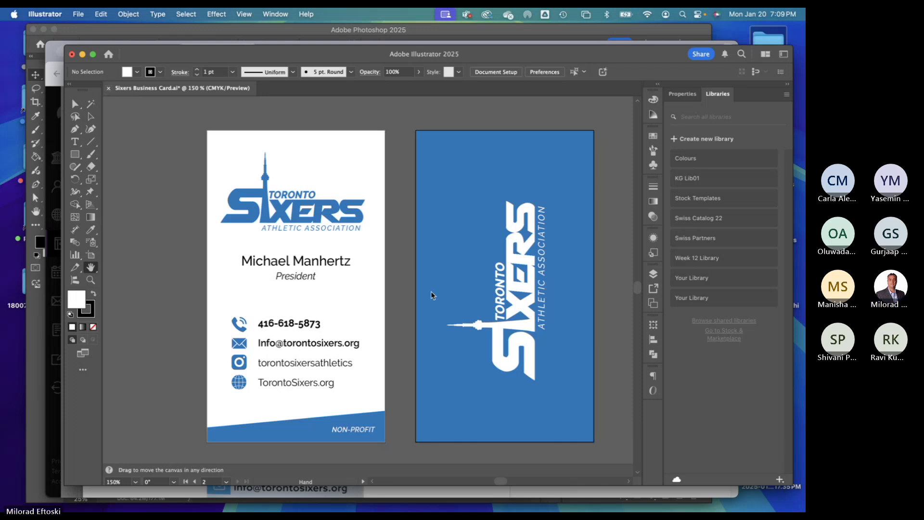
- Close the business card document and minimize Illustrator to return to the Class 02 folder
key("super+w")
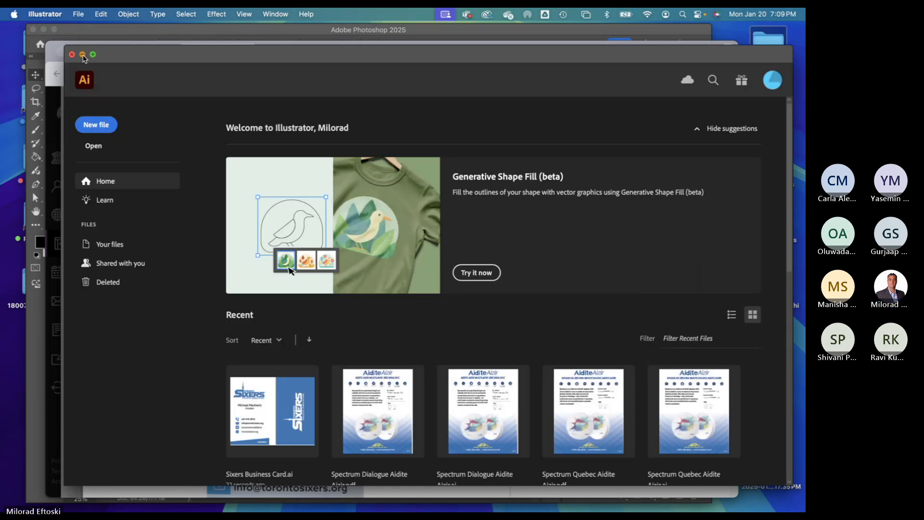
left_click(82, 54)
left_click(405, 324)
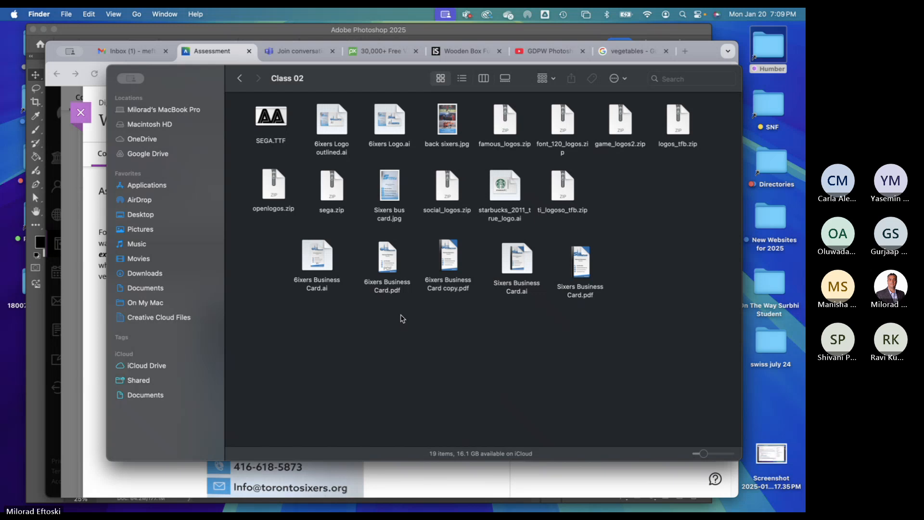
- Look through the business card files in the Class 02 folder, from Sixers bus card.jpg to Sixers Business Card.ai
left_click(390, 187)
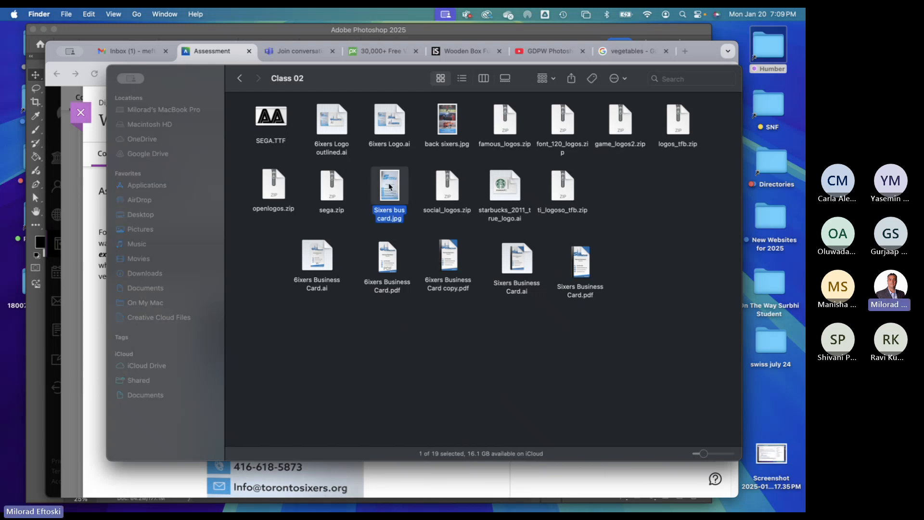
key("Down")
key("Up")
key("Down")
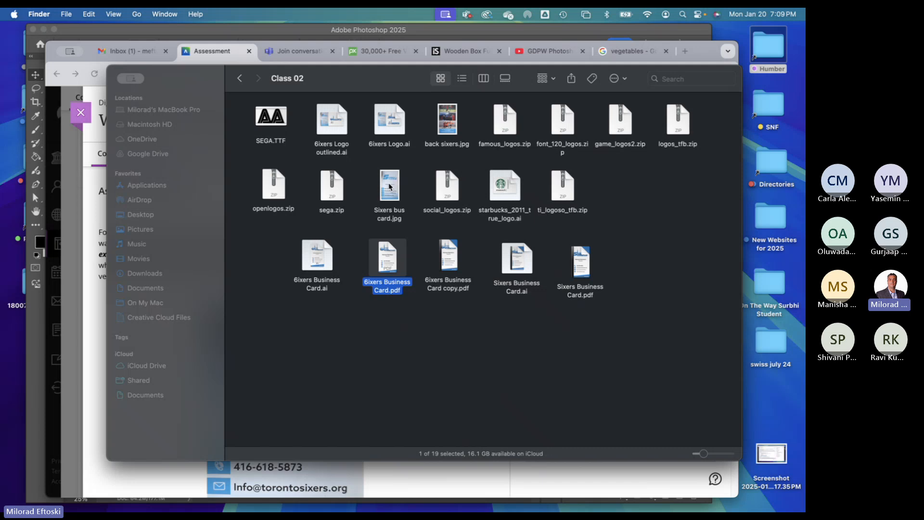
key("Right")
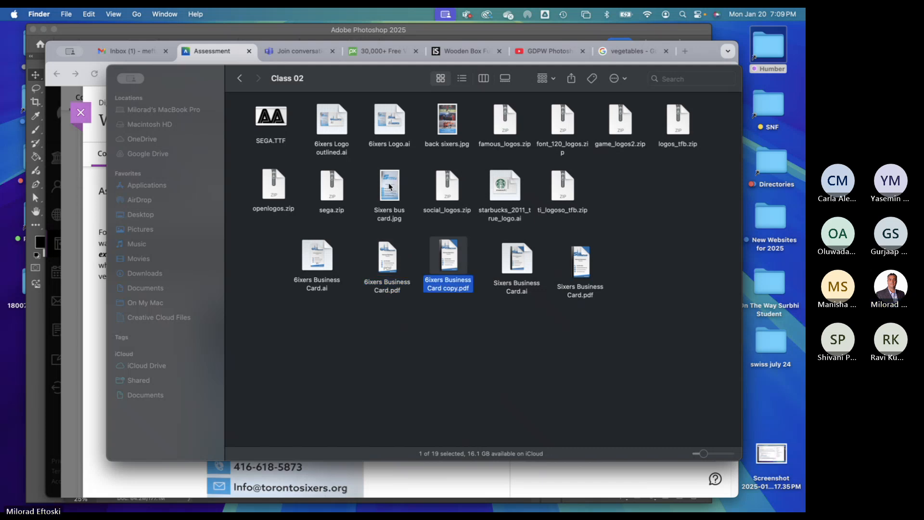
key("Right")
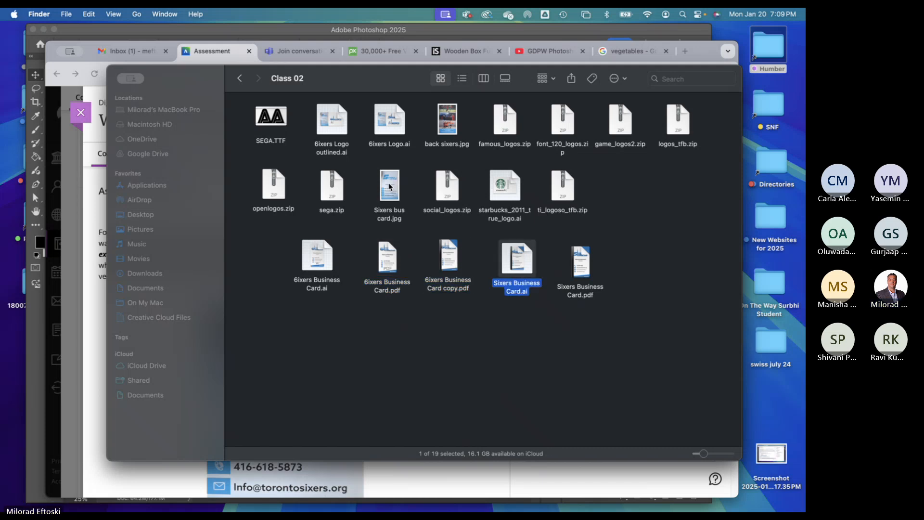
key("Left")
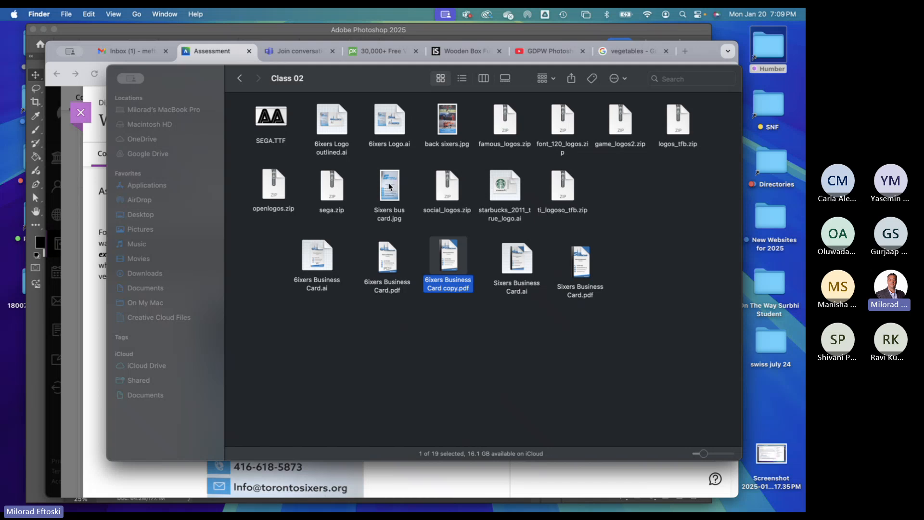
key("Right")
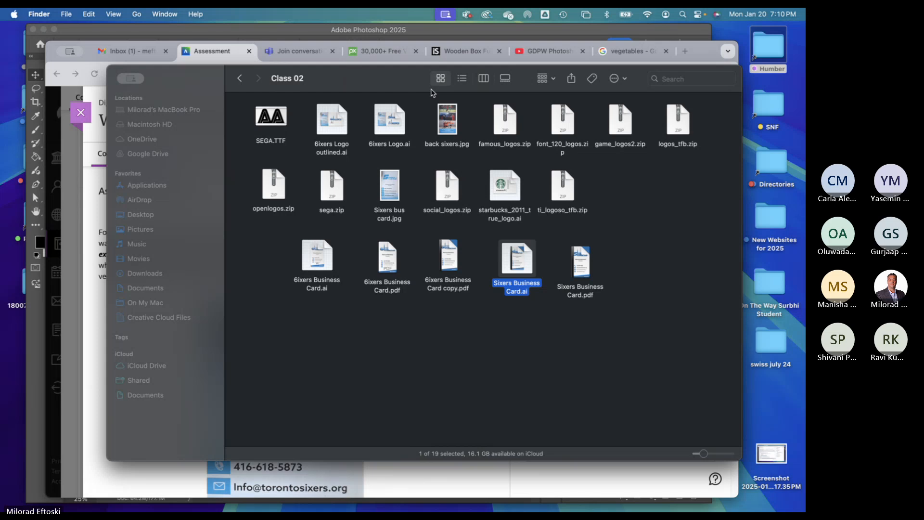
left_click(404, 319)
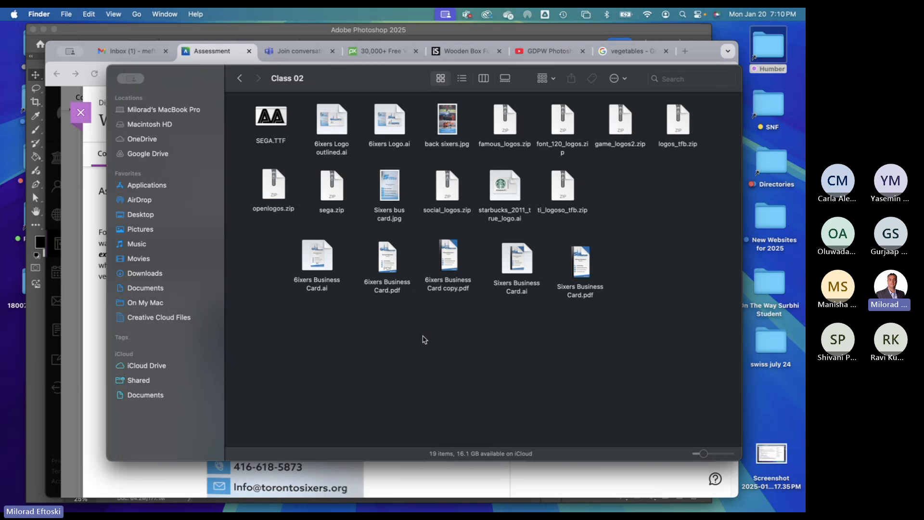
- Move logos_tfb.zip into the second row beside ti_logoso_tfb.zip, and close the Class 02 window to return to the browser
left_click(689, 126)
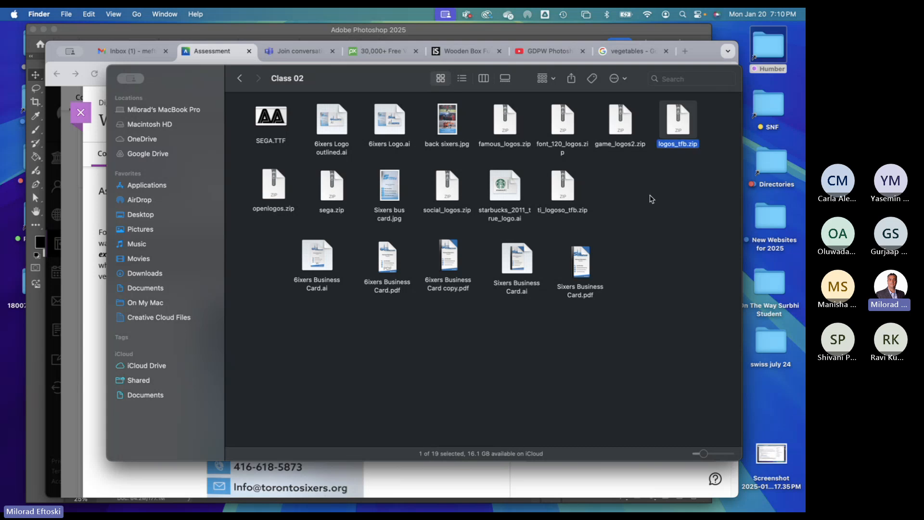
left_click(637, 189)
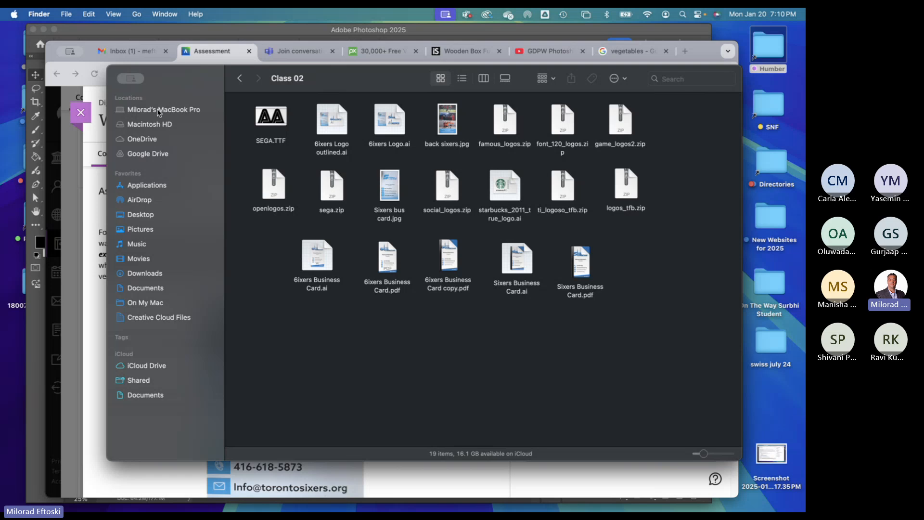
key("super+w")
left_click(438, 276)
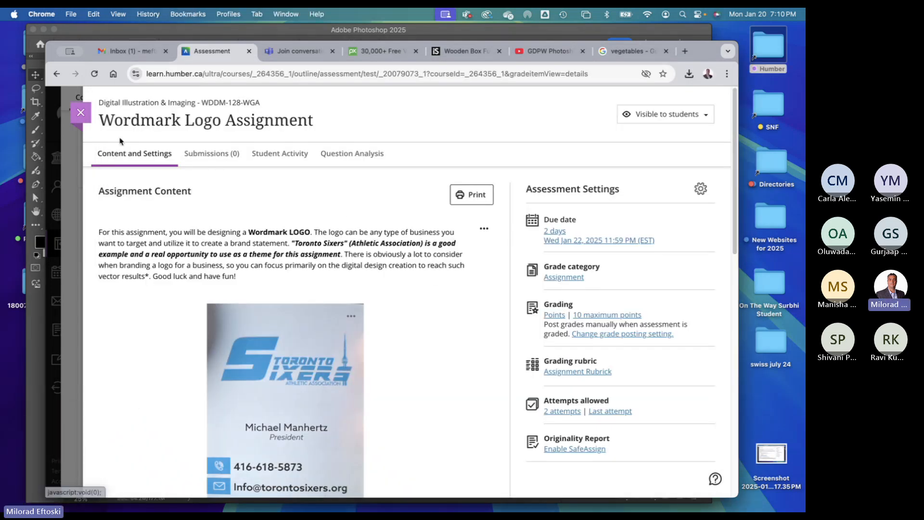
- Review the Wordmark Logo Assignment's brief, its Toronto Sixers reference images and the Assignment Details
scroll(388, 292, "down", 3)
scroll(388, 292, "down", 8)
scroll(381, 289, "up", 12)
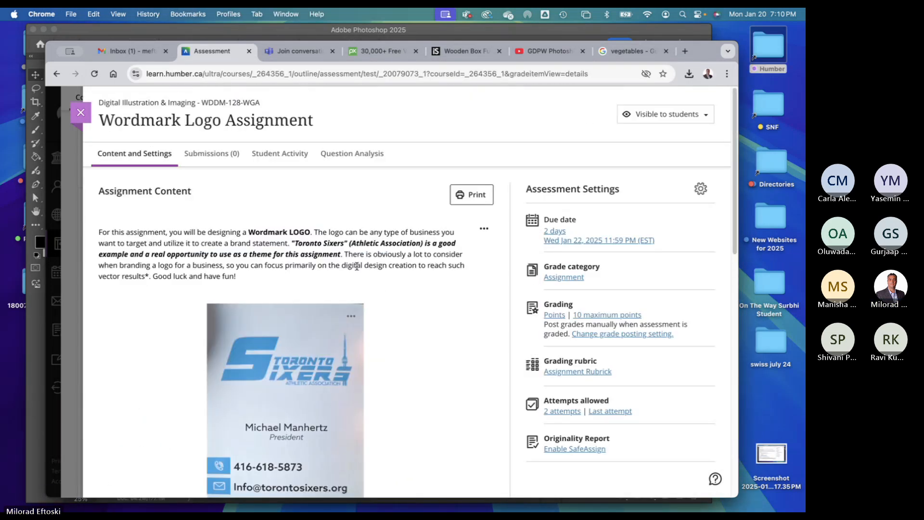
scroll(382, 288, "down", 9)
scroll(347, 267, "up", 8)
scroll(347, 267, "down", 12)
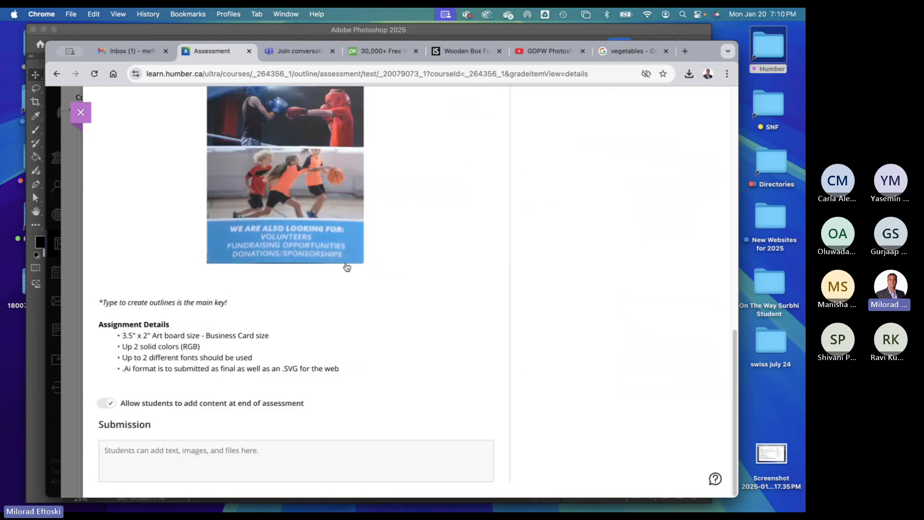
scroll(345, 262, "up", 1)
scroll(345, 263, "down", 1)
scroll(349, 292, "up", 10)
scroll(349, 293, "down", 8)
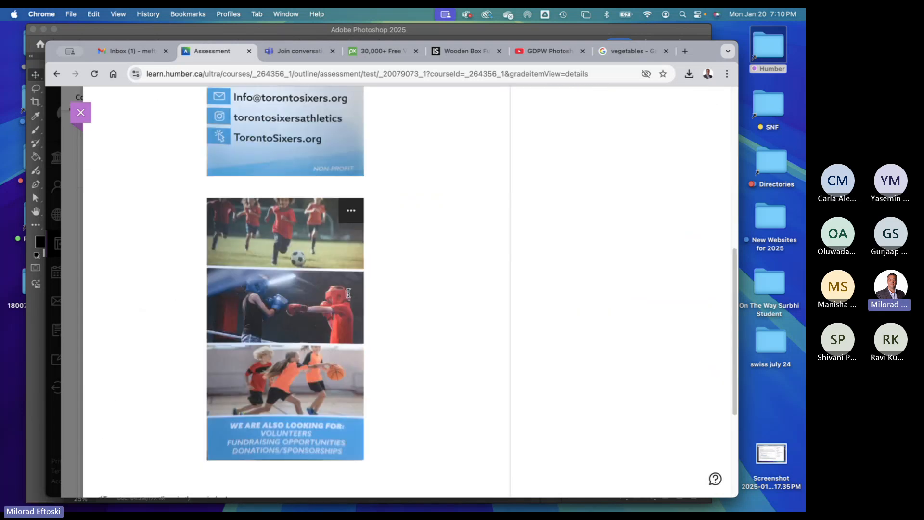
scroll(349, 293, "up", 5)
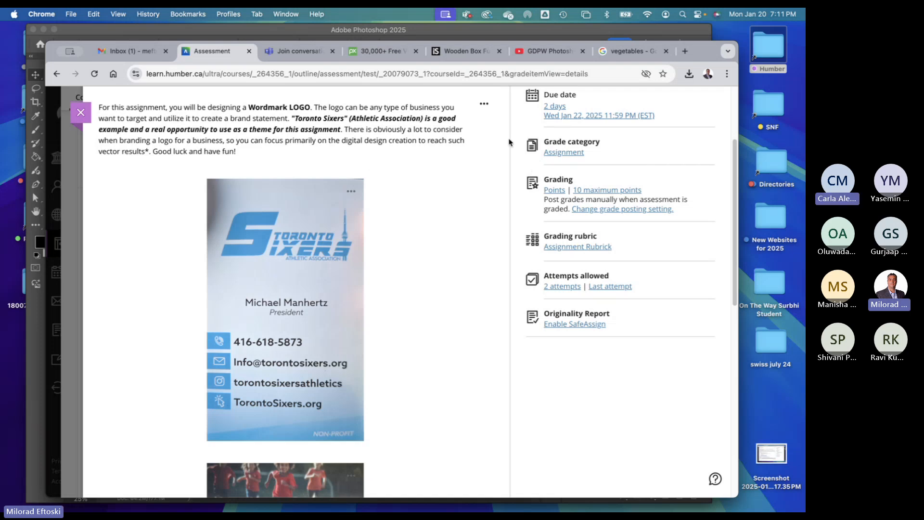
- Re-examine the business card reference image together with the assignment's introduction and settings
left_click(592, 501)
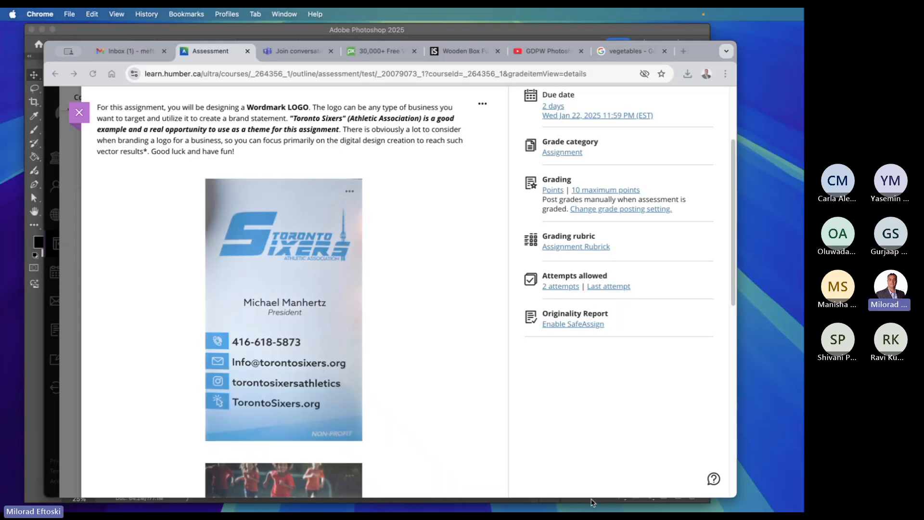
scroll(413, 403, "up", 3)
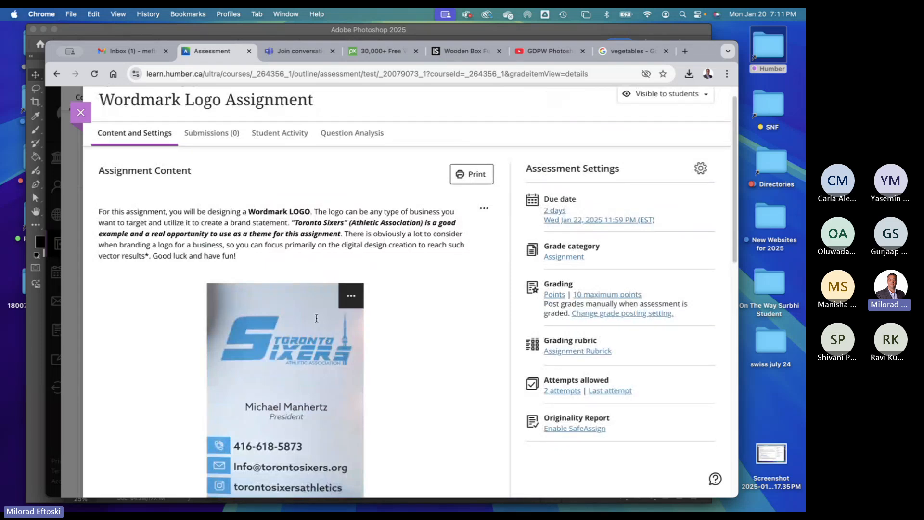
scroll(365, 256, "down", 3)
scroll(419, 265, "down", 2)
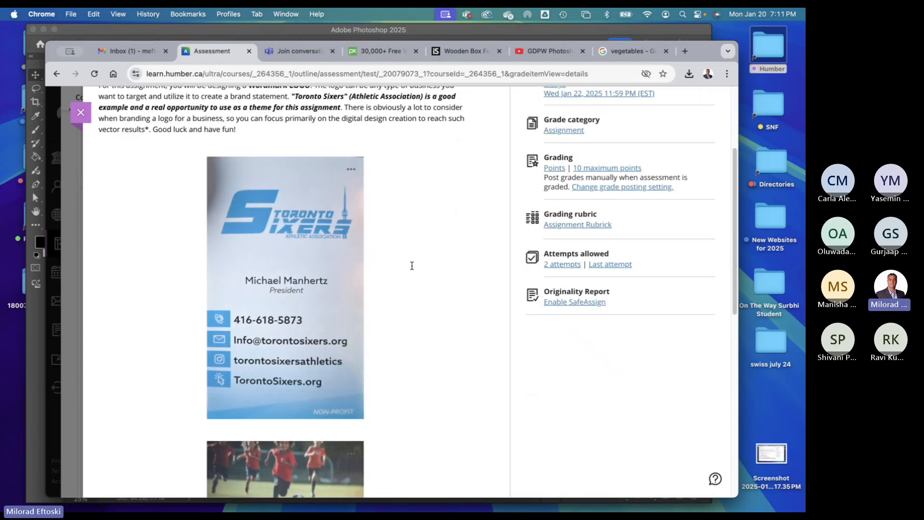
scroll(412, 265, "down", 10)
scroll(380, 257, "up", 15)
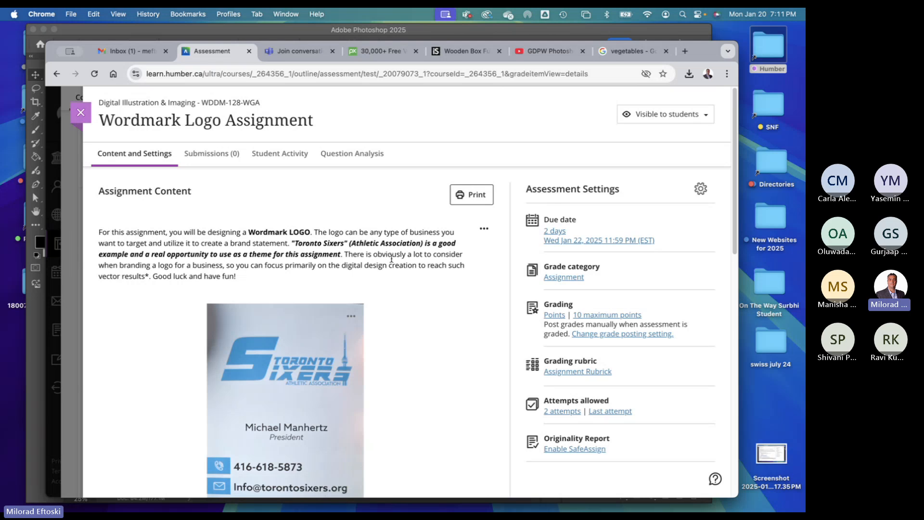
- Highlight the 3.5 x 2 inch art board size line in the Assignment Details and select the desktop's Humber folder
scroll(422, 315, "down", 12)
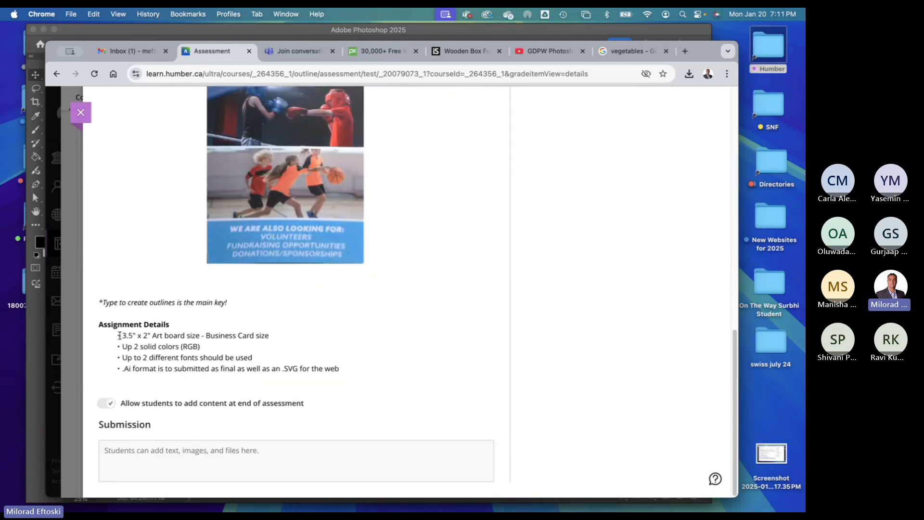
left_click_drag(121, 335, 257, 331)
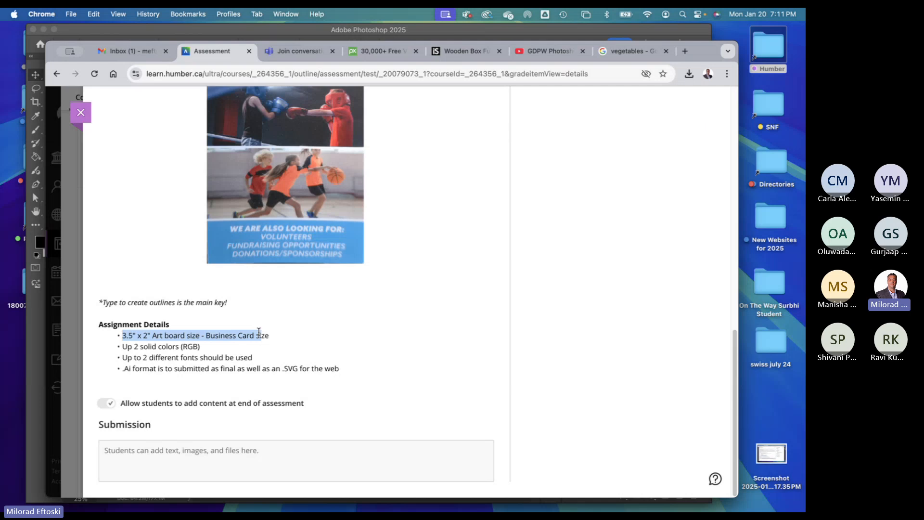
left_click(246, 335)
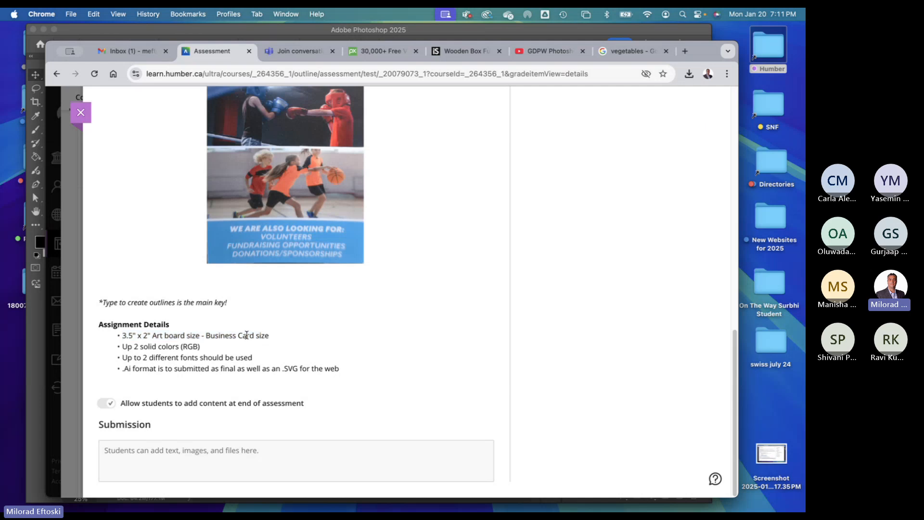
triple_click(162, 334)
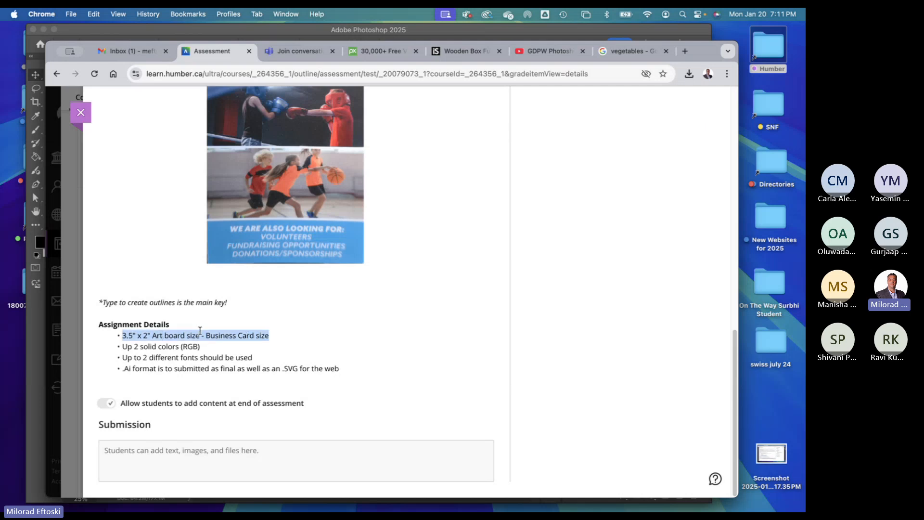
left_click(779, 44)
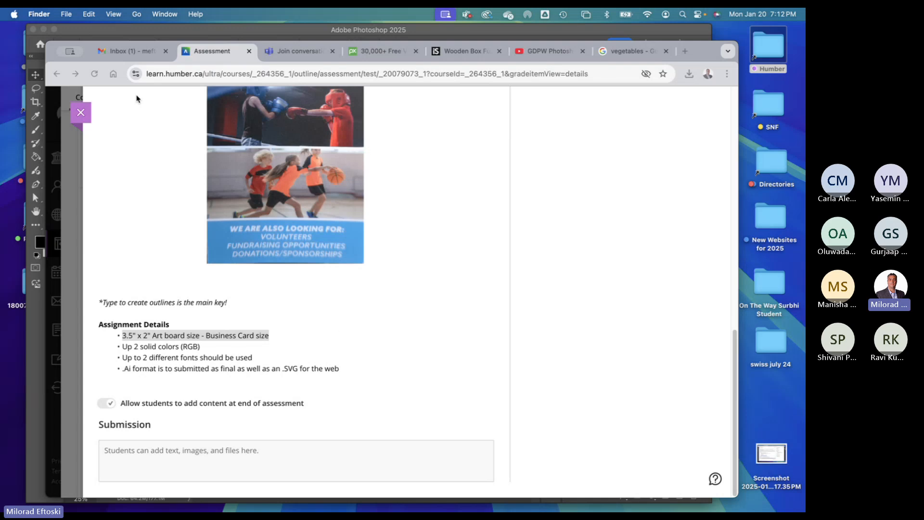
- Highlight the 3.5 x 2 inch art board size once more and close the Wordmark Logo Assignment to return to the course content
left_click(371, 364)
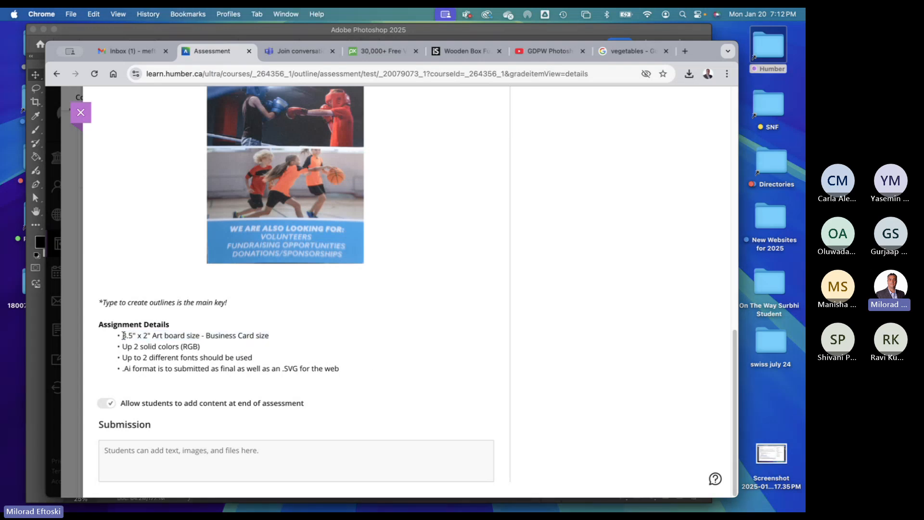
left_click_drag(123, 336, 165, 335)
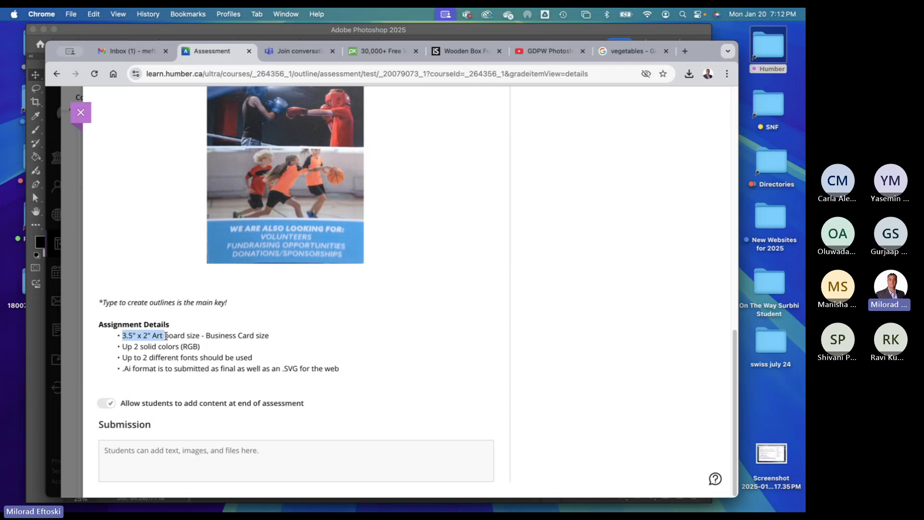
scroll(208, 312, "up", 12)
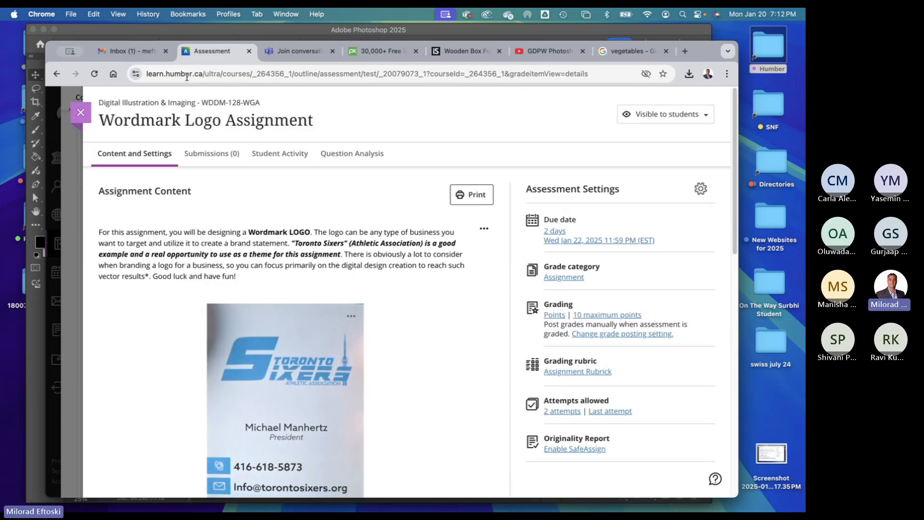
left_click(78, 114)
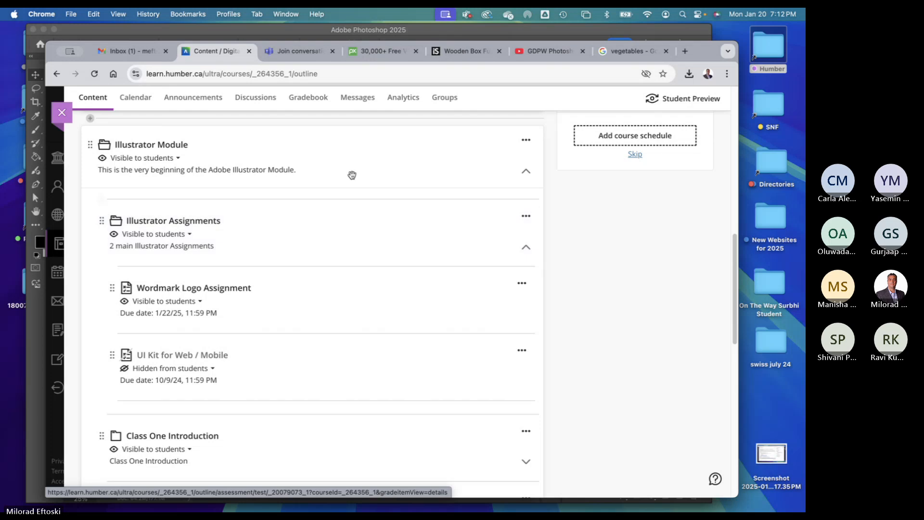
left_click(379, 161)
scroll(373, 229, "up", 10)
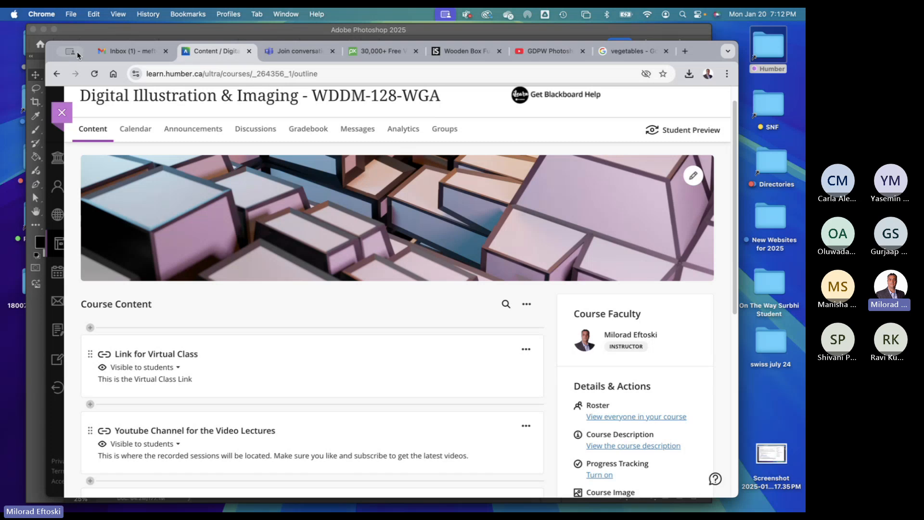
- Minimize the browser, close the Movie Poster Settup.psd document in Photoshop and minimize the Photoshop window
left_click(91, 88)
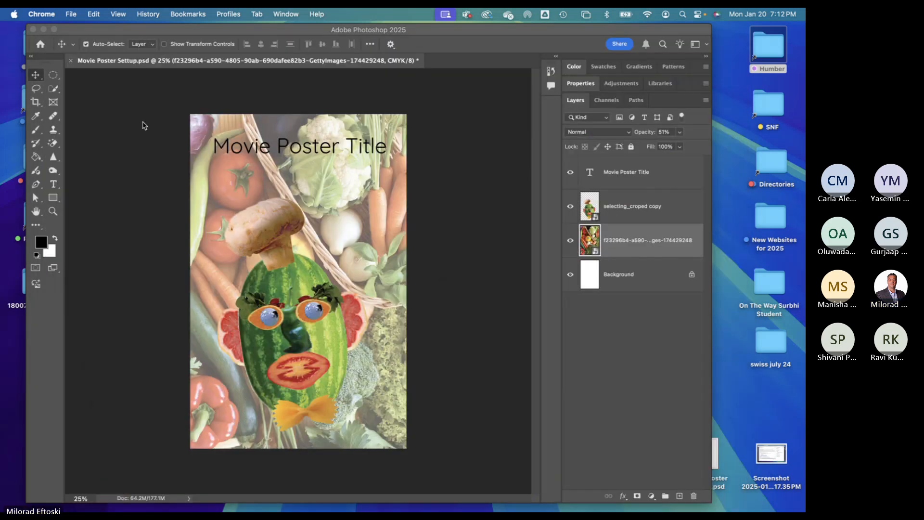
left_click(139, 120)
left_click(71, 62)
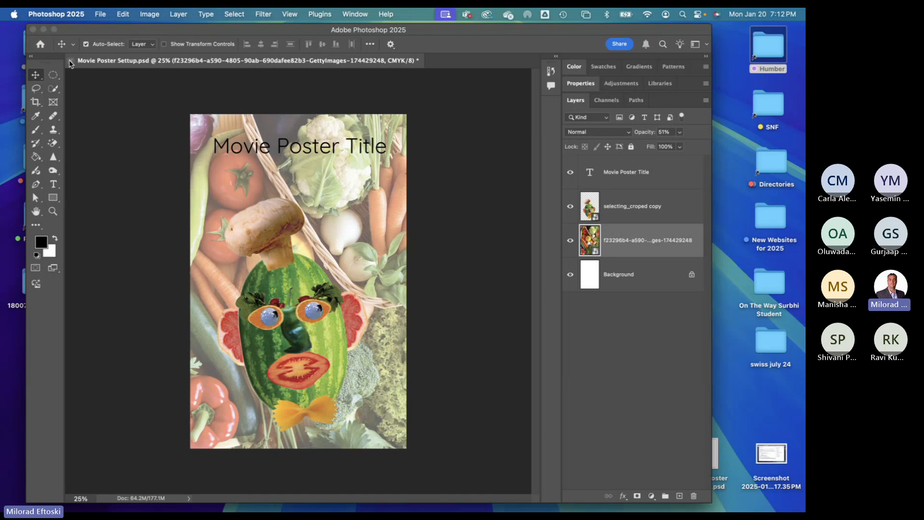
left_click(370, 212)
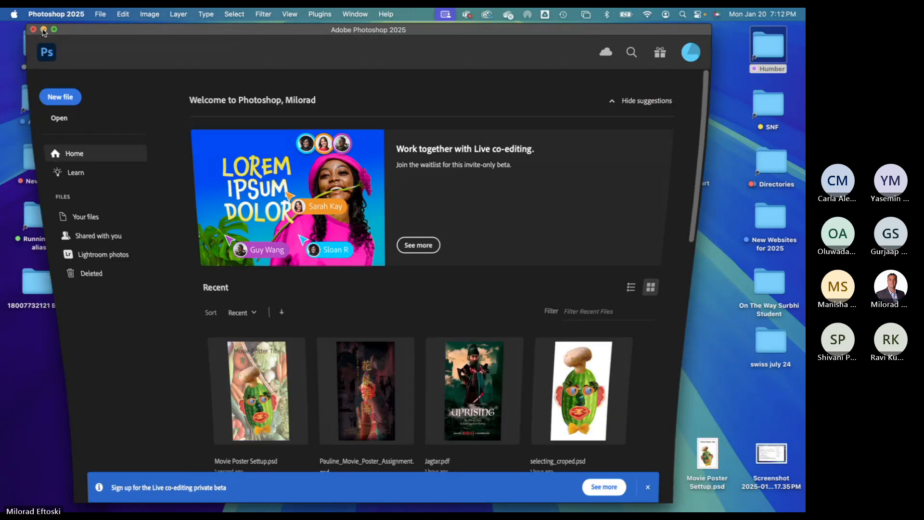
left_click(43, 30)
- Align the vegetable .webp image and Logo Exercises.zip with the other desktop files and extract the zip archive
left_click_drag(639, 231, 689, 228)
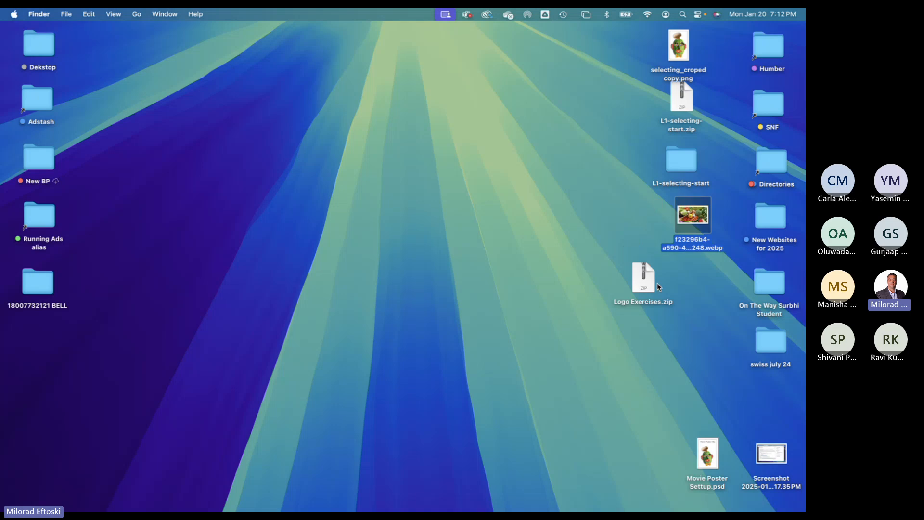
left_click_drag(644, 284, 689, 284)
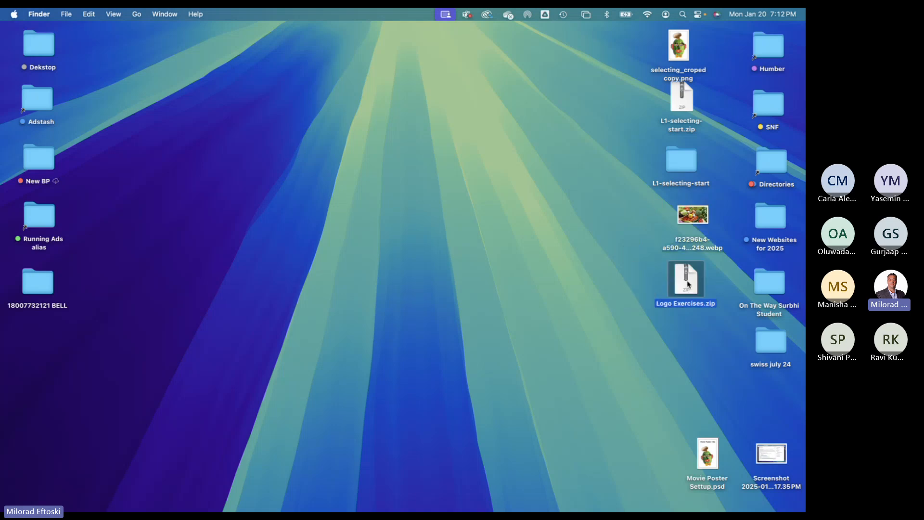
double_click(688, 284)
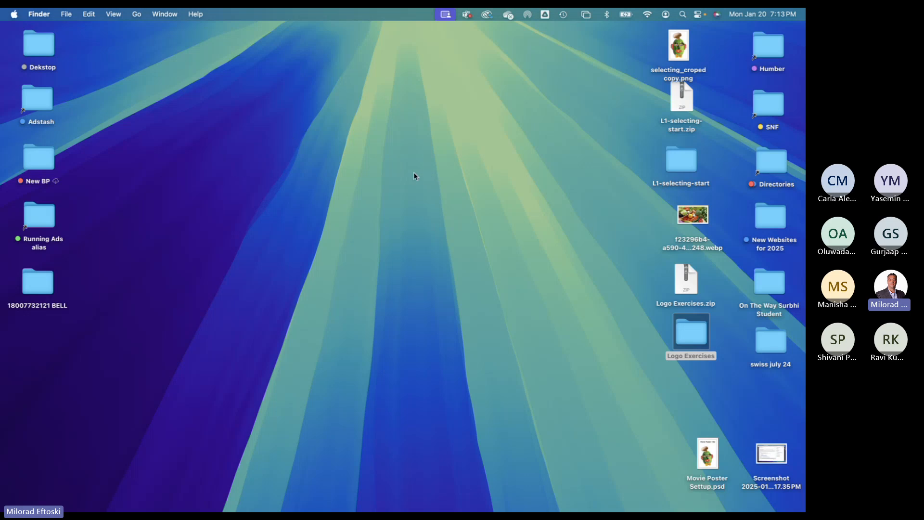
- Switch back to Chrome and restore its minimized window with the Digital Illustration & Imaging course page
left_click(113, 502)
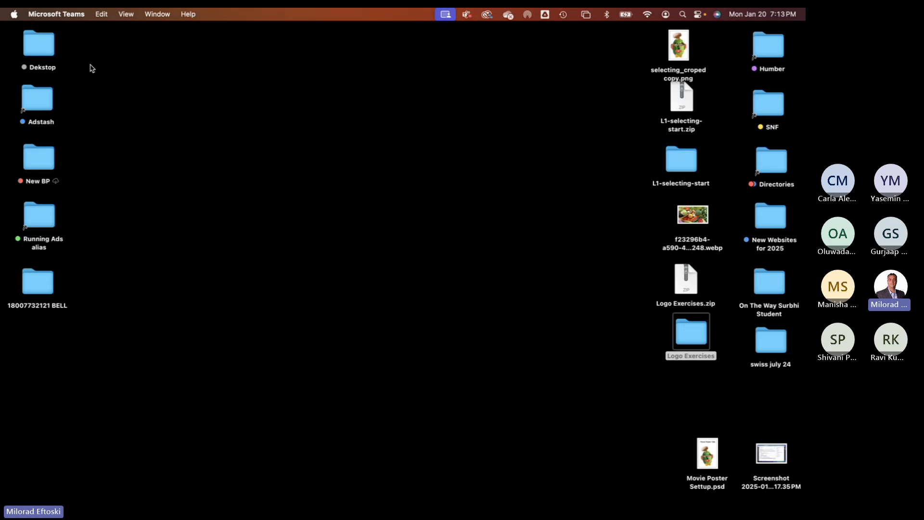
left_click(157, 14)
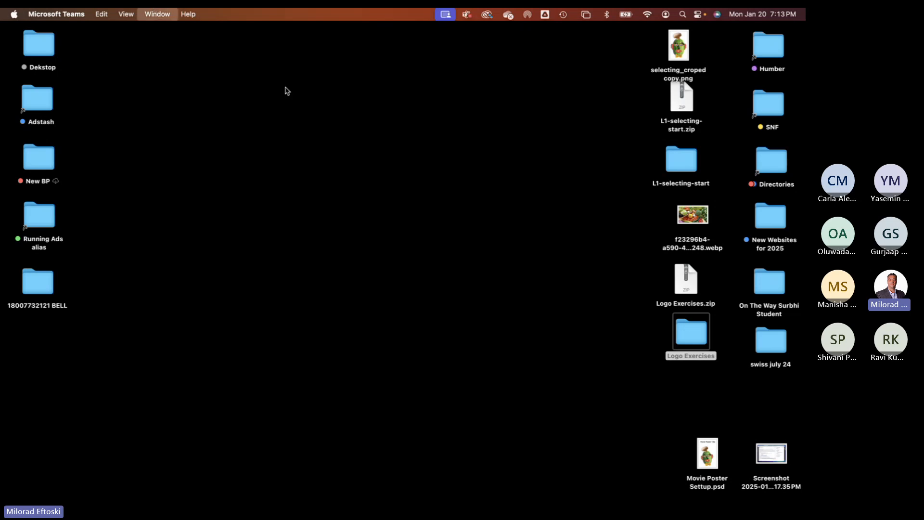
left_click(322, 125)
left_click(286, 14)
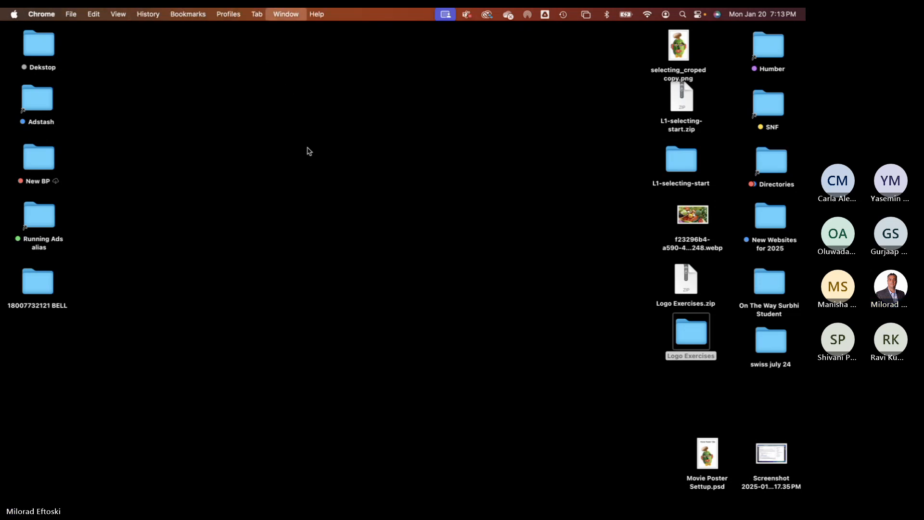
left_click(307, 245)
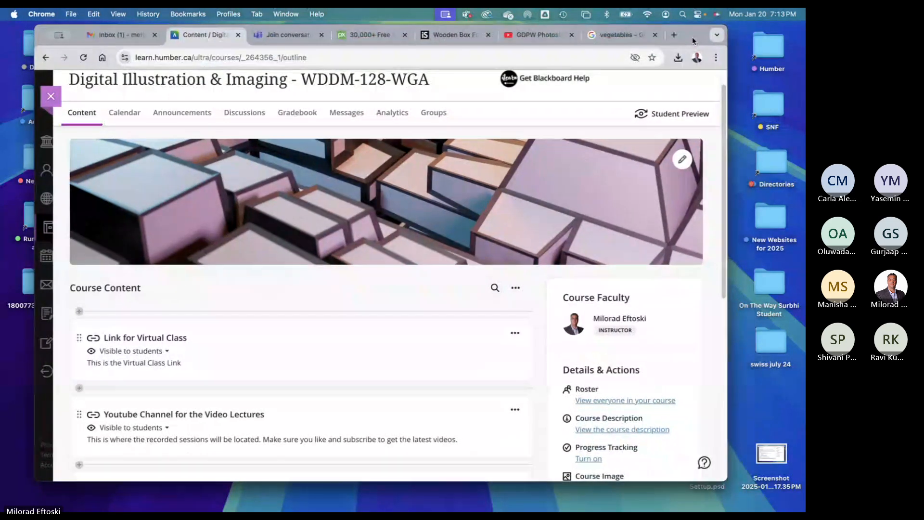
- Replace the vegetables image results with a search for "da font", open the DaFont website and look through its recently added fonts
left_click(621, 36)
left_click(552, 57)
type("da font")
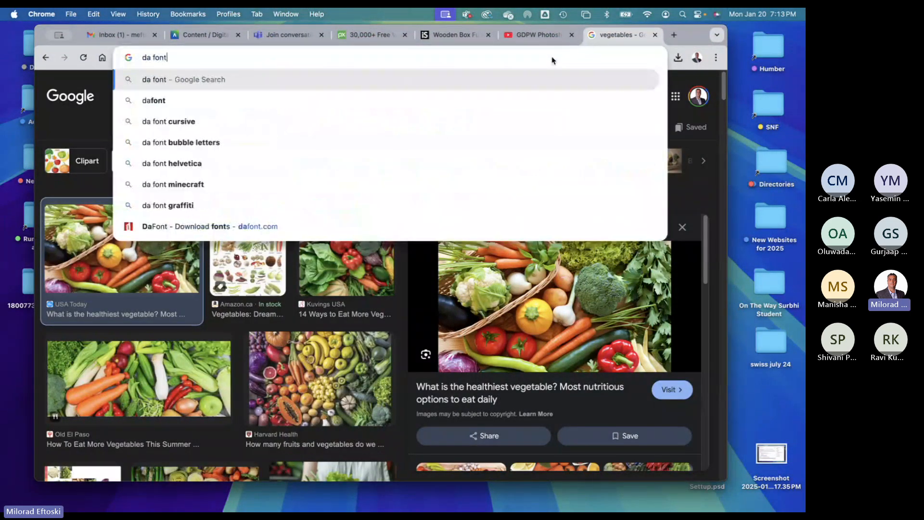
key("Return")
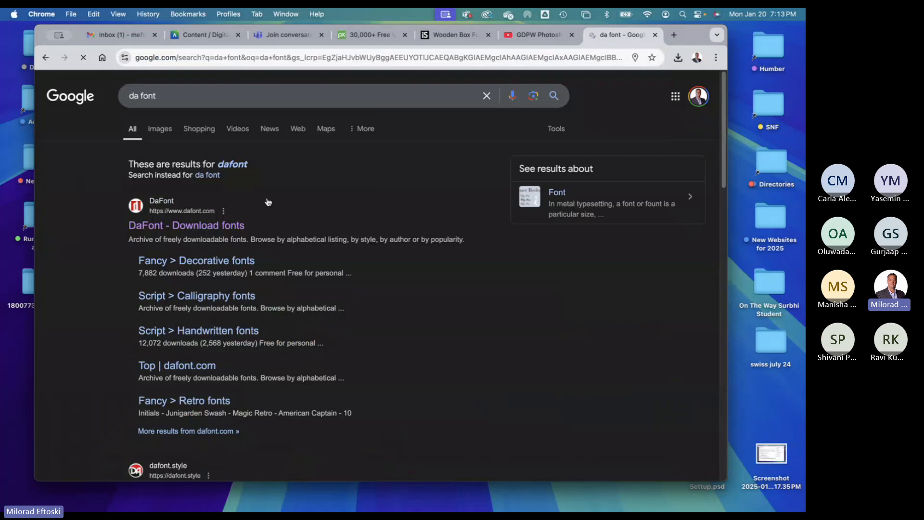
left_click(226, 225)
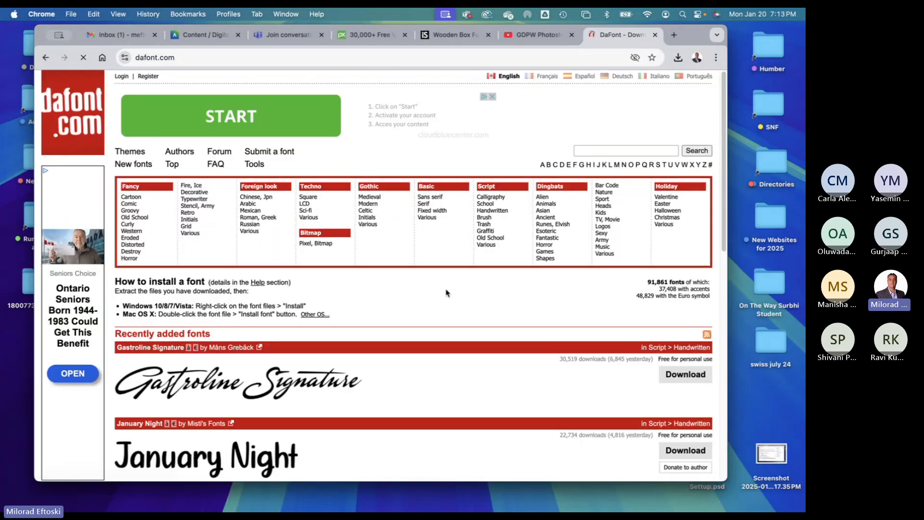
scroll(447, 293, "down", 5)
scroll(433, 291, "down", 4)
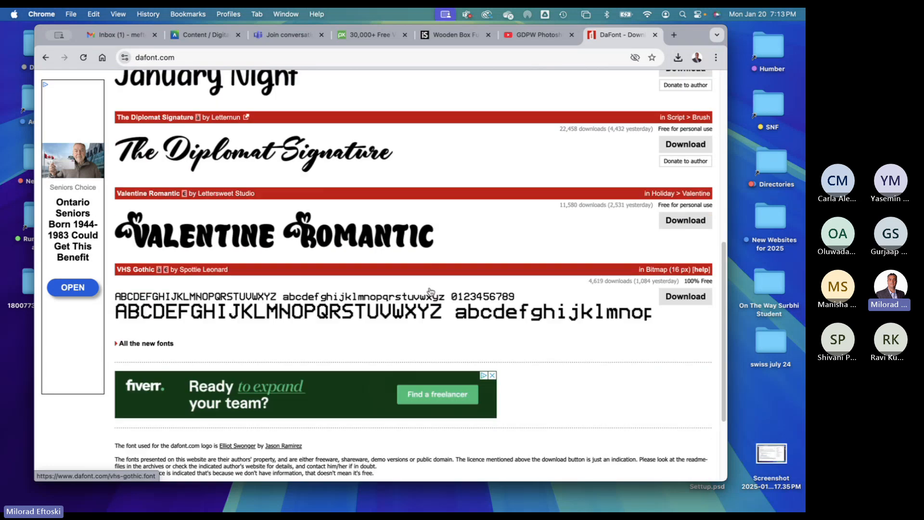
scroll(430, 291, "up", 8)
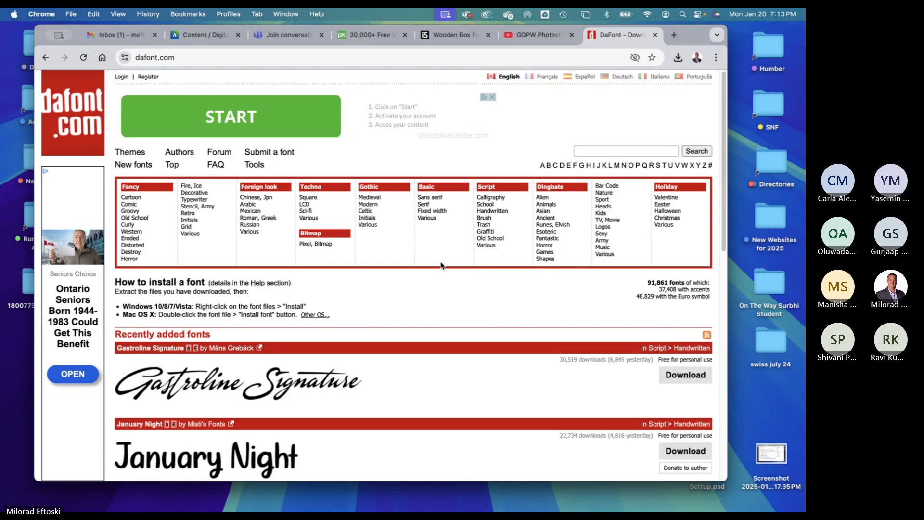
- Narrow the browser window to uncover the desktop files and select the Logo Exercises folder
key("super+Tab")
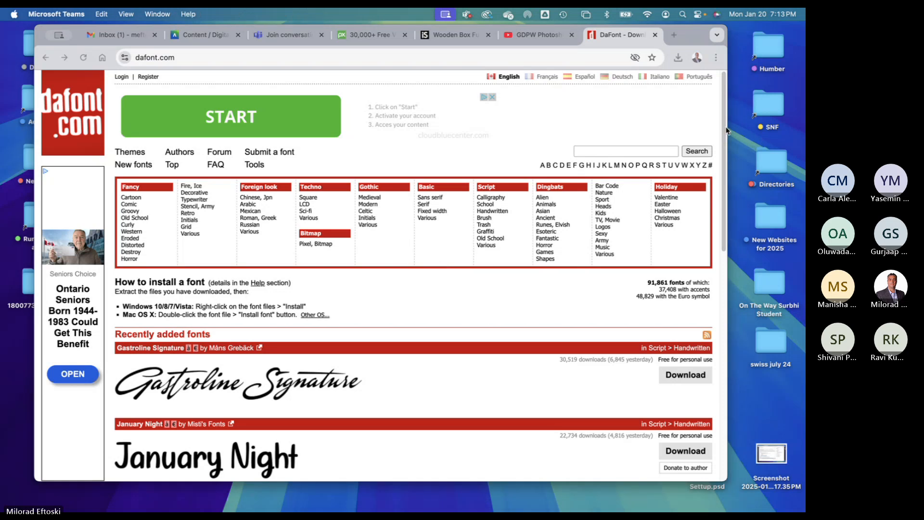
left_click_drag(727, 130, 638, 126)
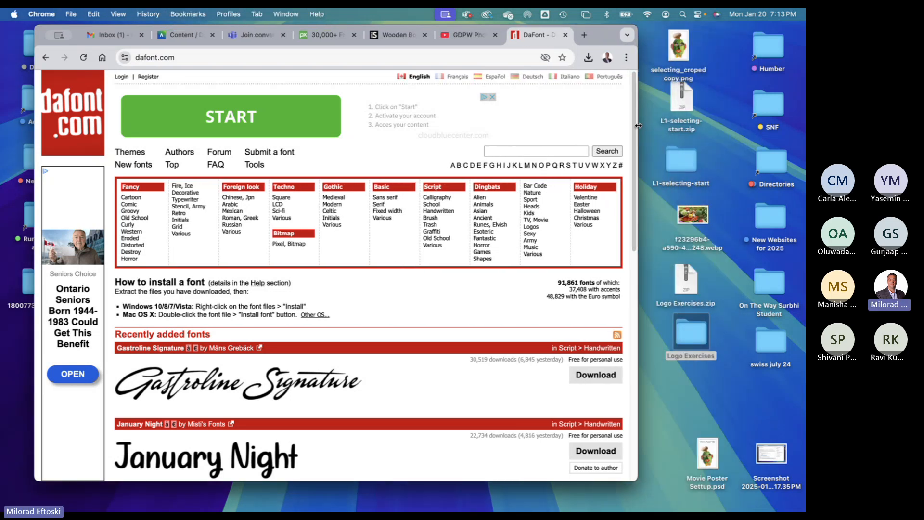
left_click(701, 331)
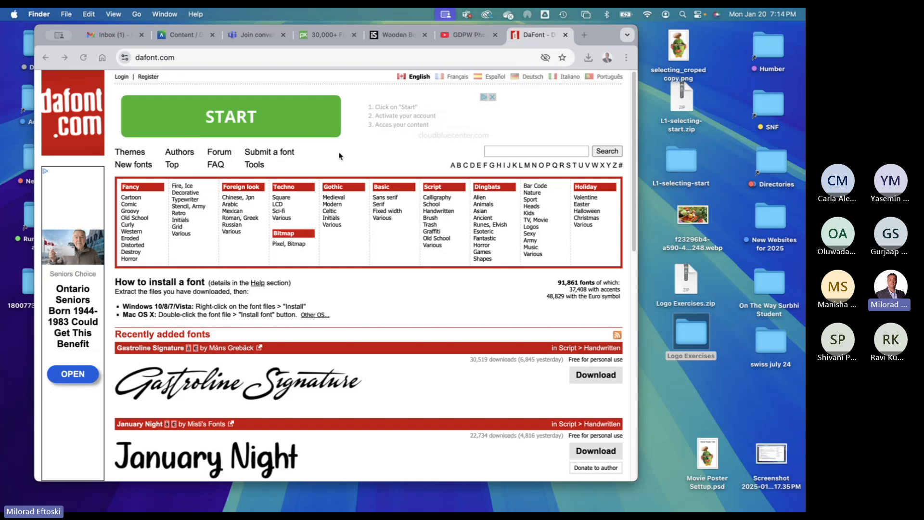
- Switch to Illustrator, create a new blank CMYK document and reposition the application window
left_click(365, 378)
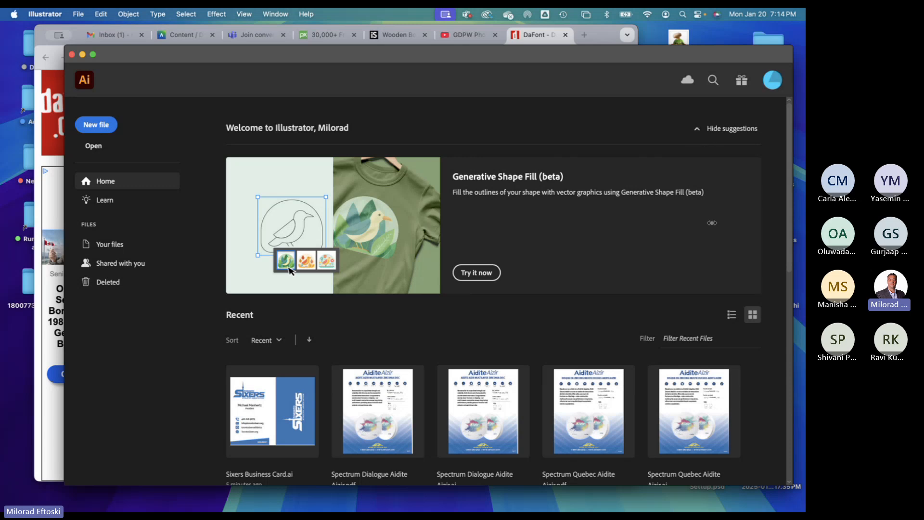
left_click(783, 464)
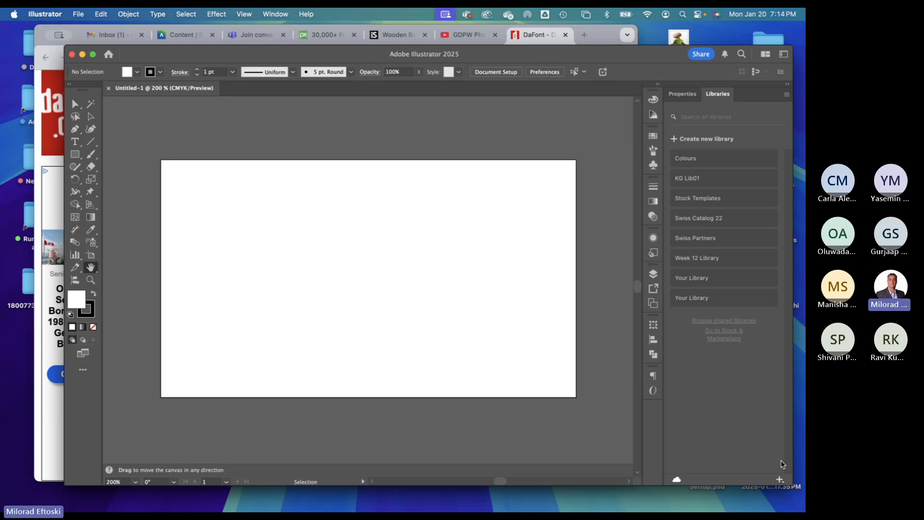
left_click_drag(263, 57, 248, 75)
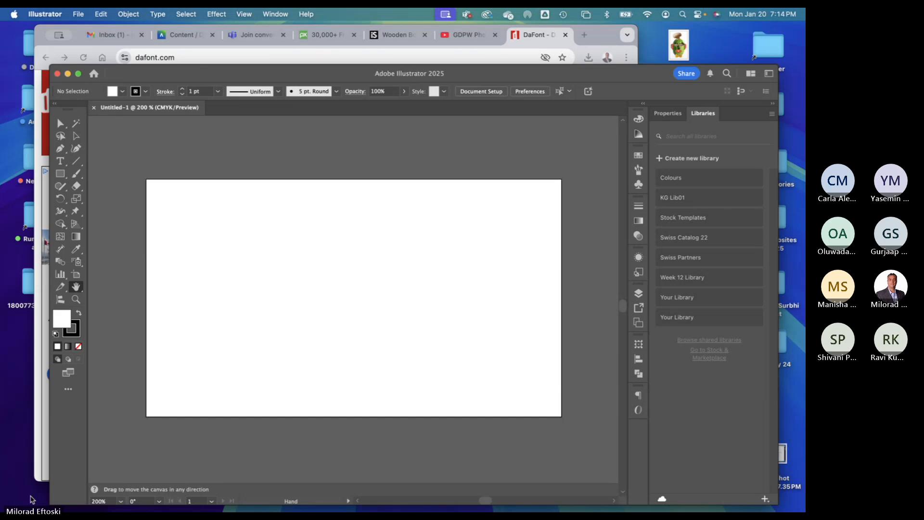
- Place the KEYBOARD logo screenshot as a linked image, scale it down and position it just above the artboard
left_click(32, 500)
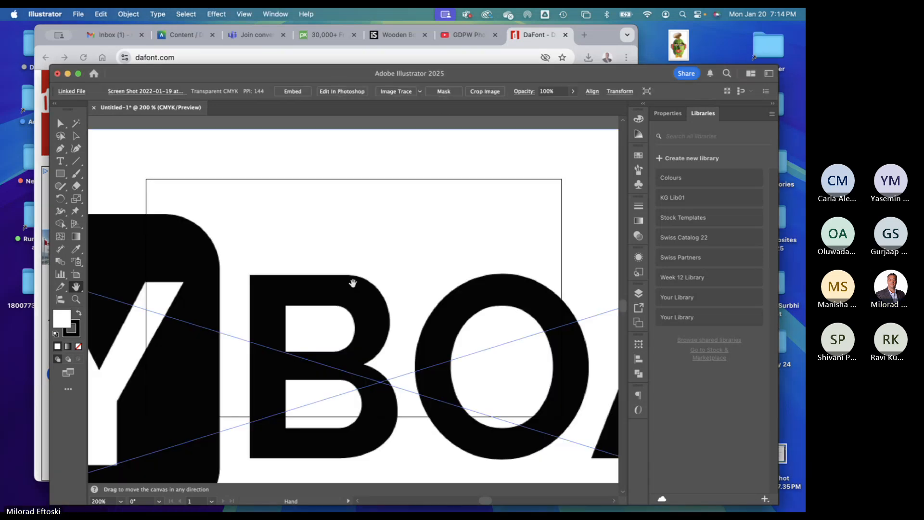
scroll(163, 188, "down", 1)
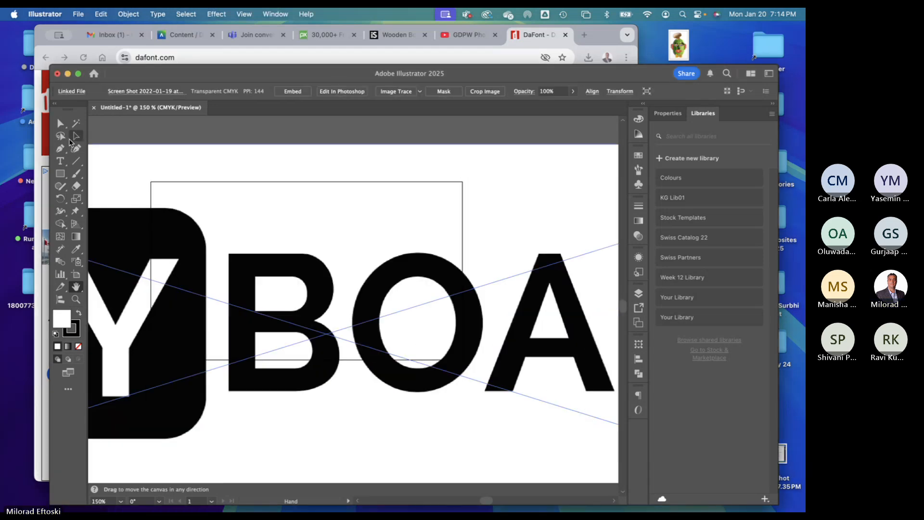
left_click(75, 137)
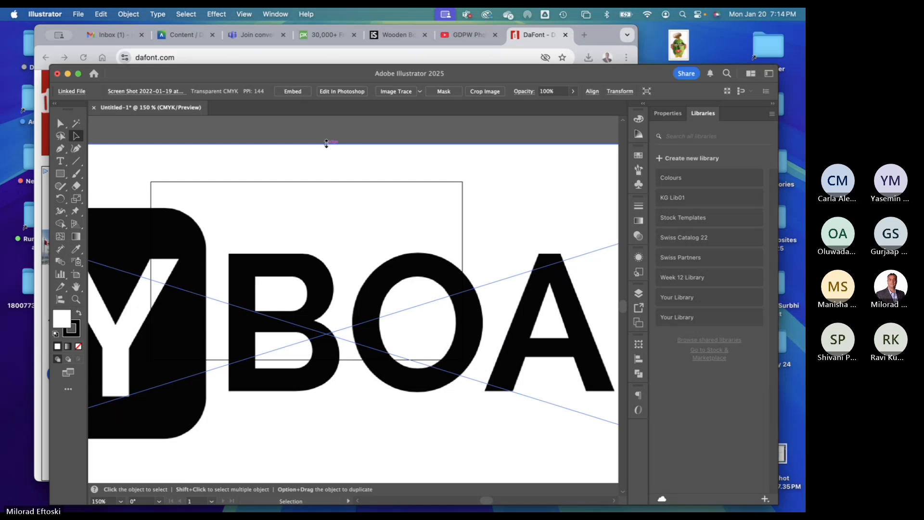
left_click_drag(326, 143, 355, 241)
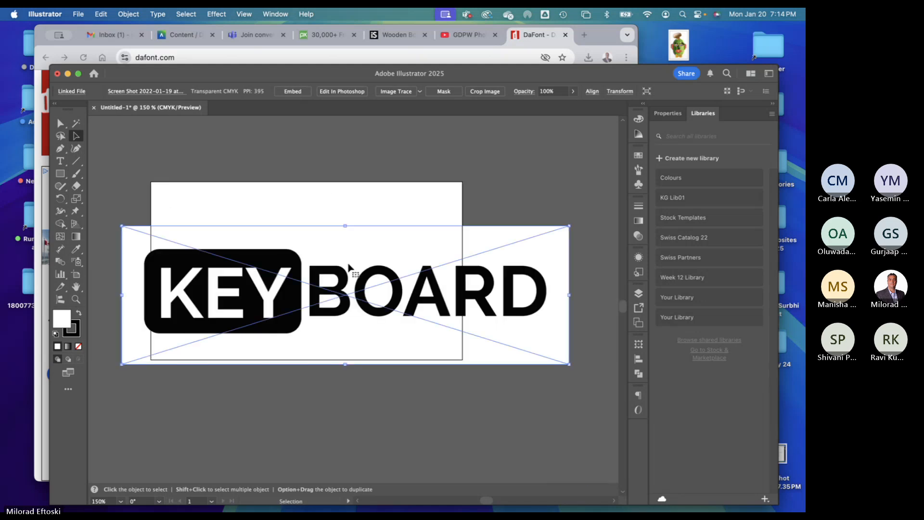
left_click_drag(345, 364, 278, 162)
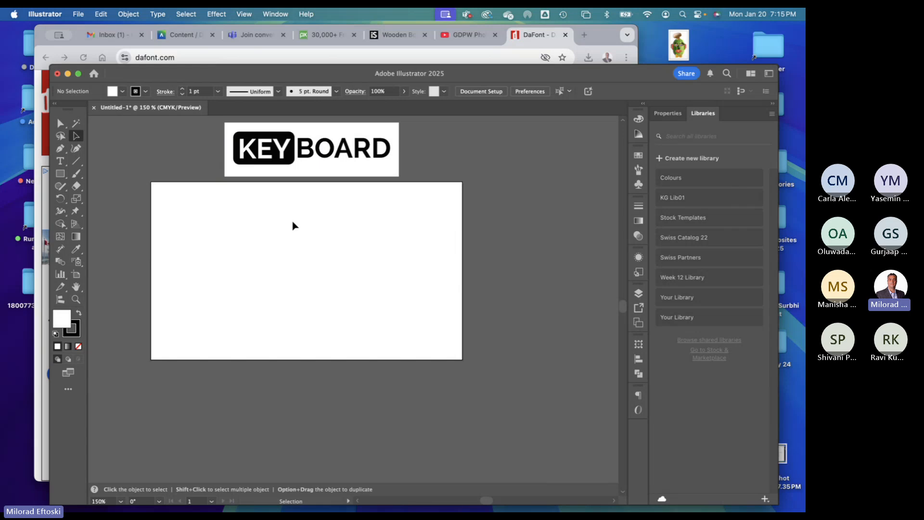
scroll(280, 231, "up", 3)
left_click(330, 185)
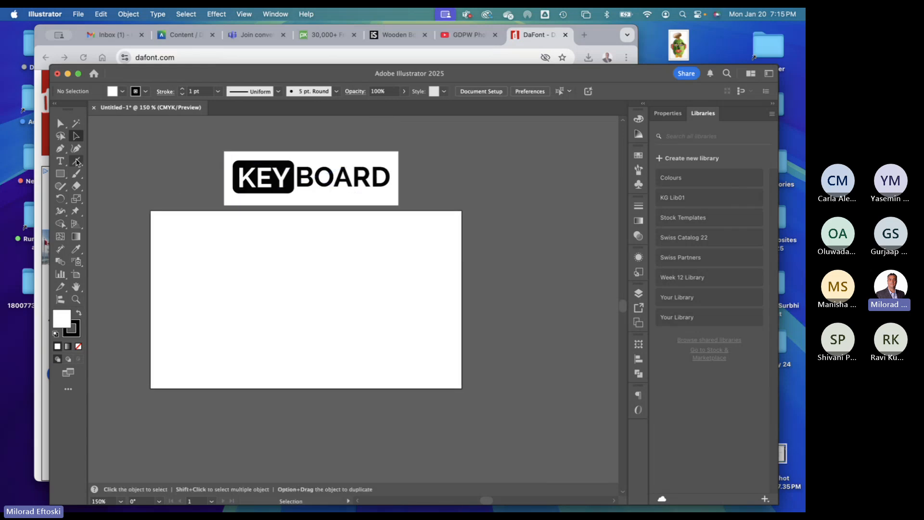
- Add the point text "LOGIN" near the middle of the artboard with the Type tool
left_click(61, 161)
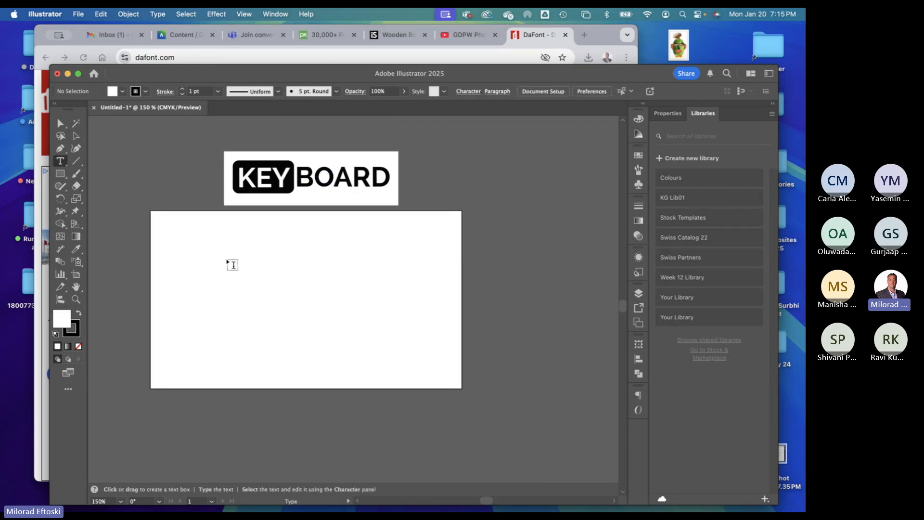
left_click(244, 295)
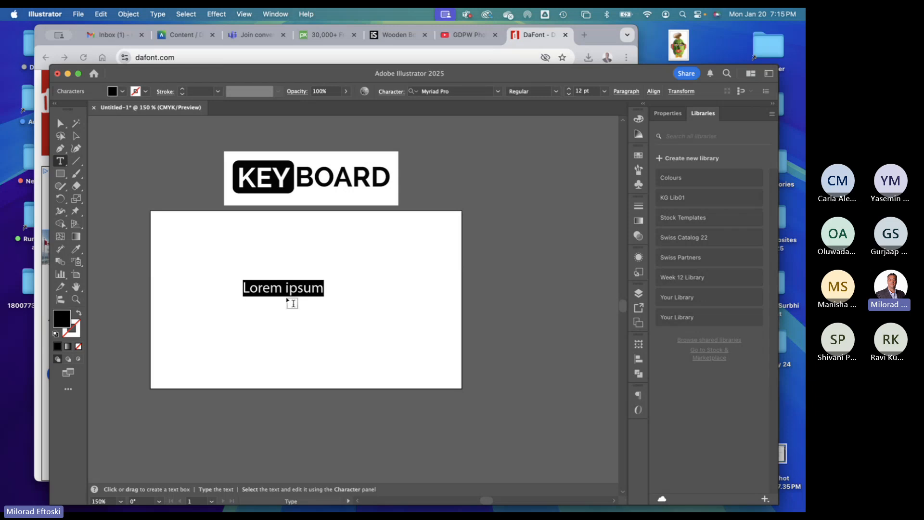
type("LOGIN")
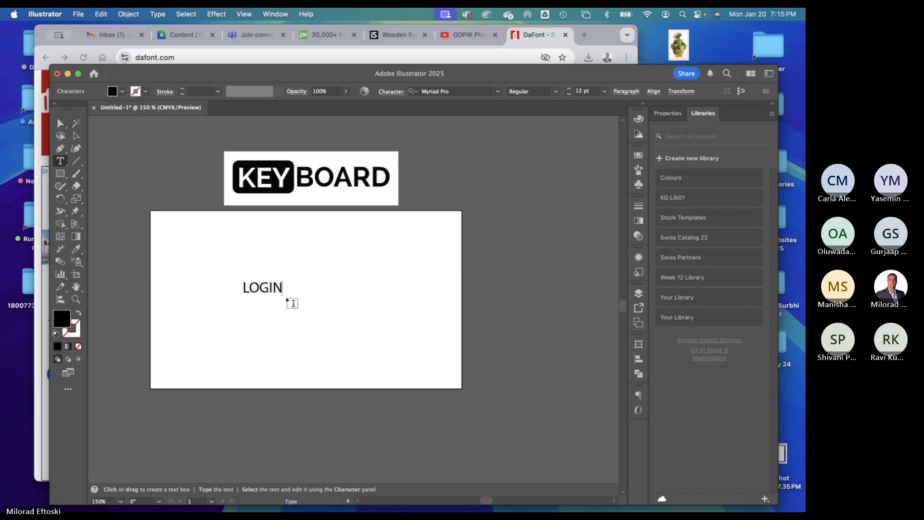
- Correct the text to "LOGIC" and move it slightly up and to the left on the artboard
key("BackSpace")
type("C")
key("Escape")
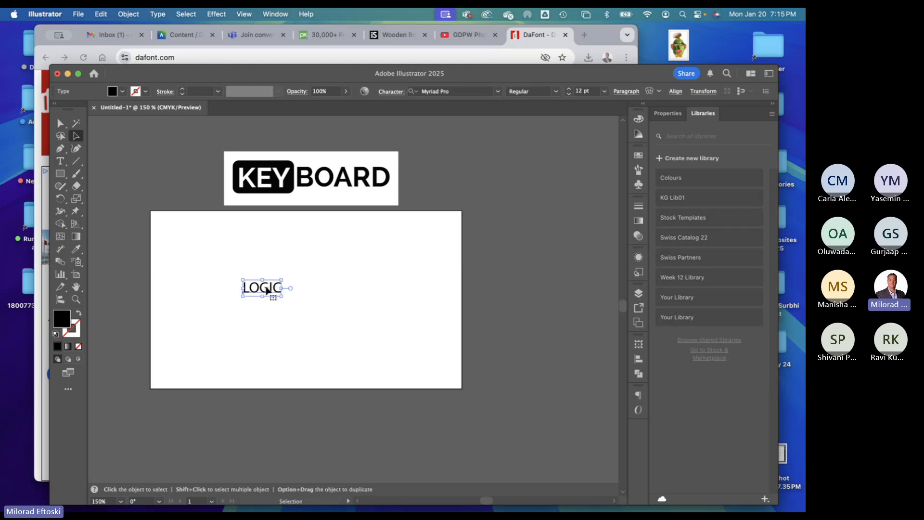
left_click_drag(266, 289, 248, 280)
left_click(289, 291)
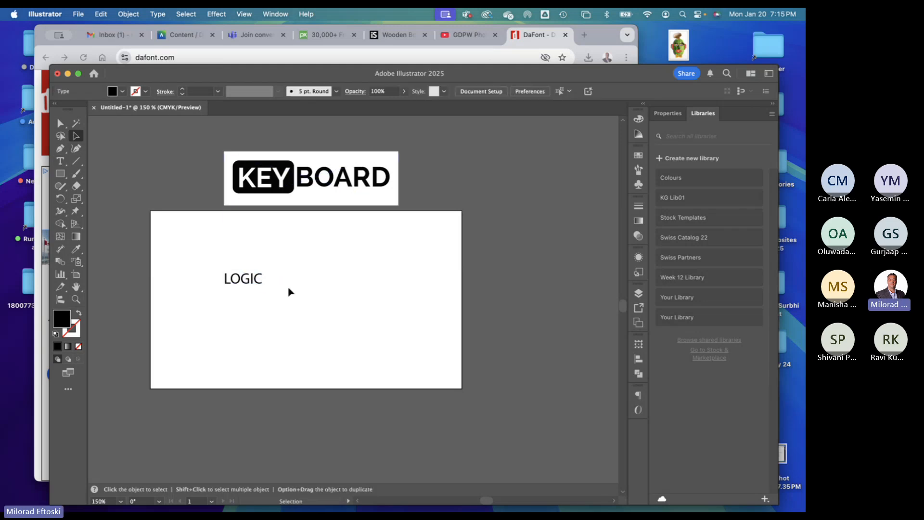
- Duplicate the LOGIC text, change the copy to "BOARD" and place it on the same line just after LOGIC
left_click(259, 286)
left_click_drag(255, 282, 315, 269)
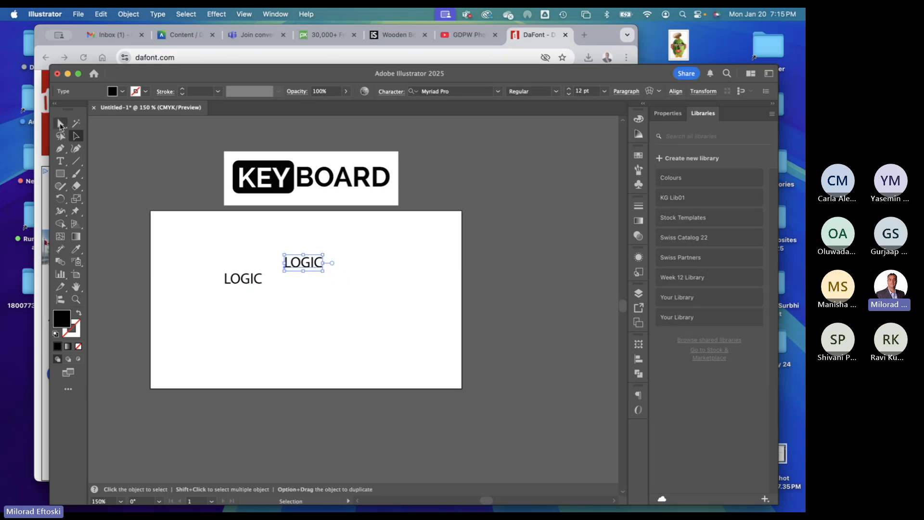
double_click(310, 263)
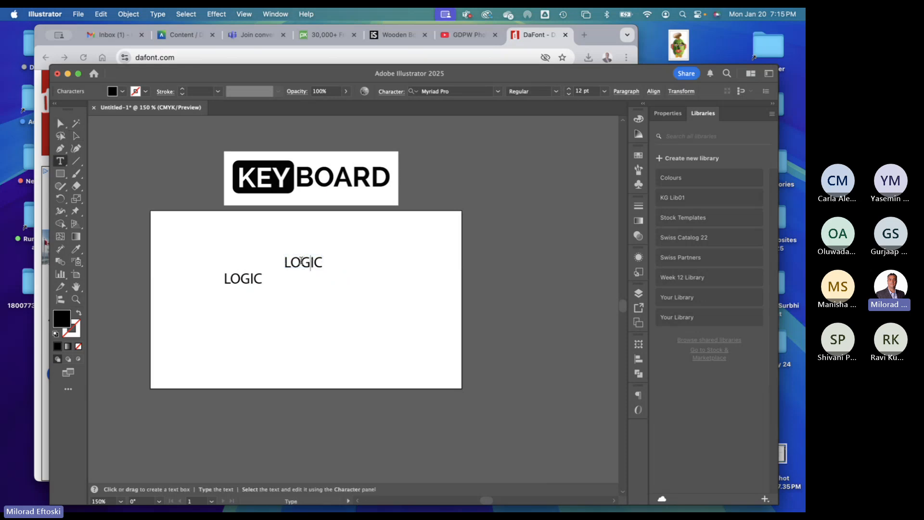
double_click(301, 261)
type("BOARD")
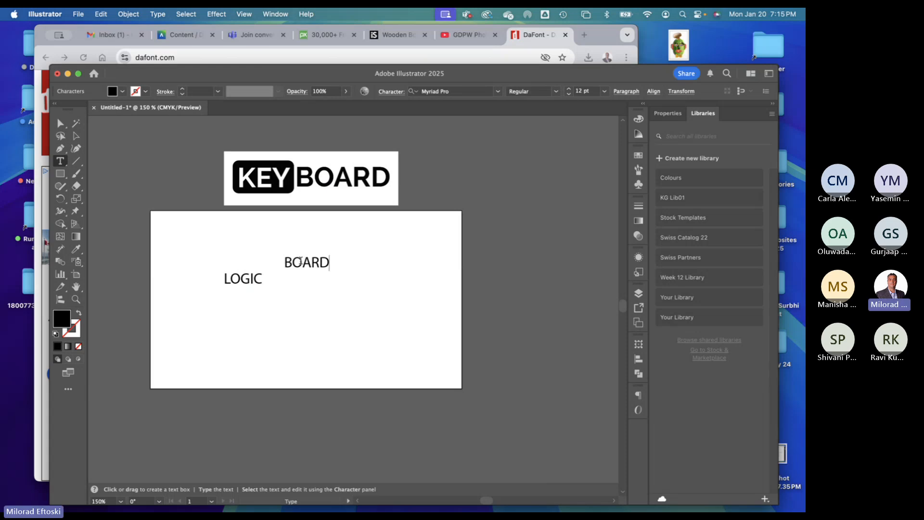
left_click(76, 135)
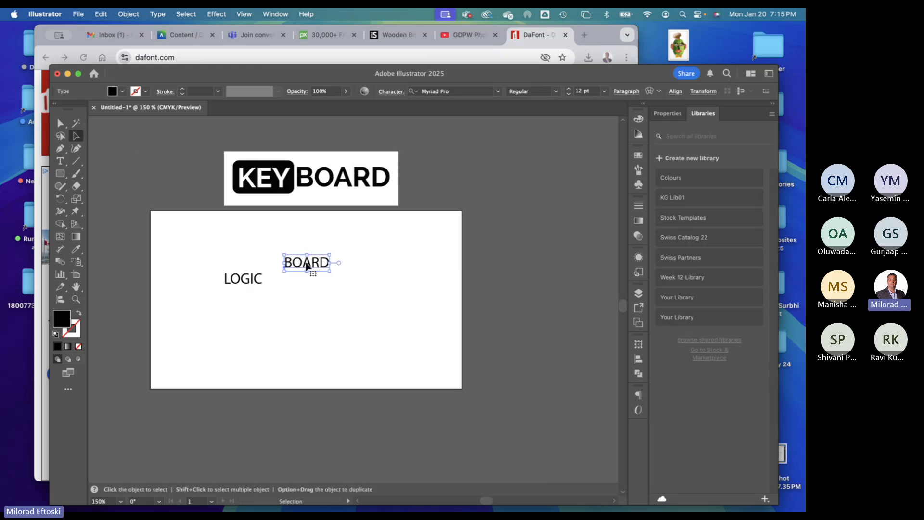
left_click_drag(308, 263, 289, 279)
- Set both words in the Gotti VF font and scale them up together to about 21.7 pt
left_click_drag(315, 312, 222, 262)
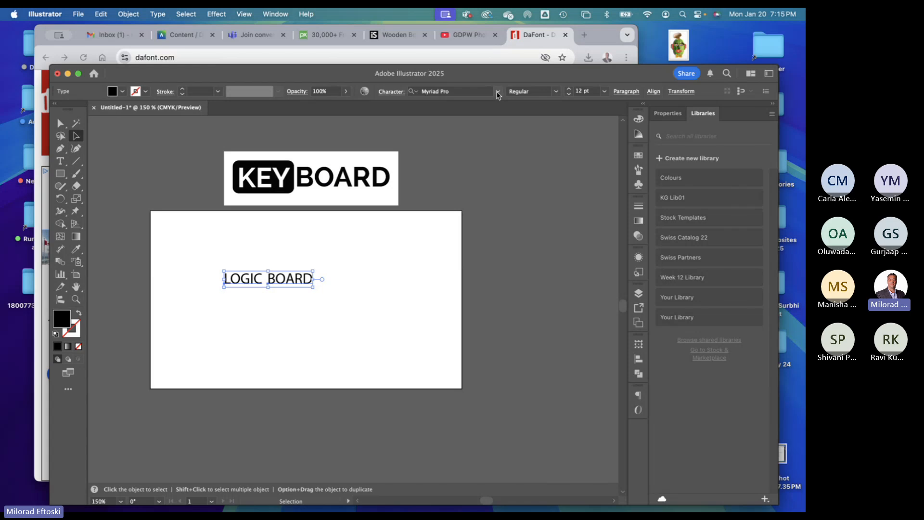
left_click(498, 91)
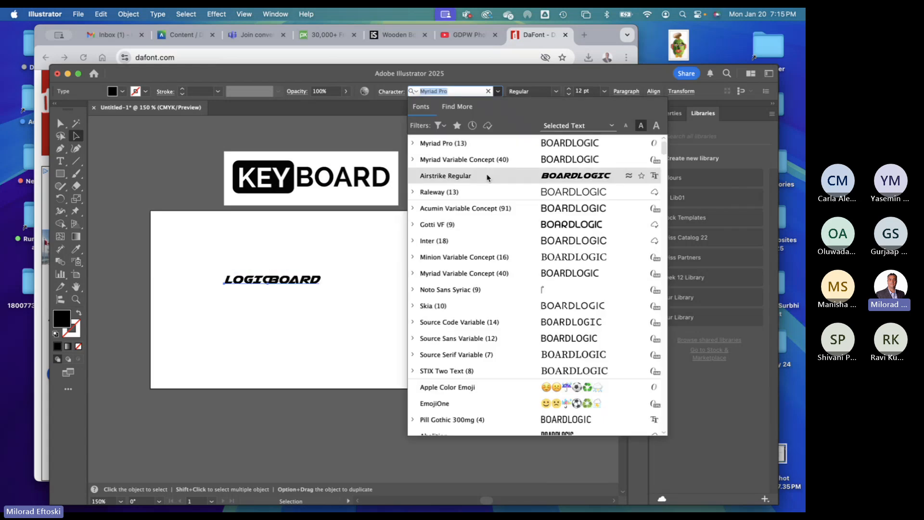
left_click(486, 225)
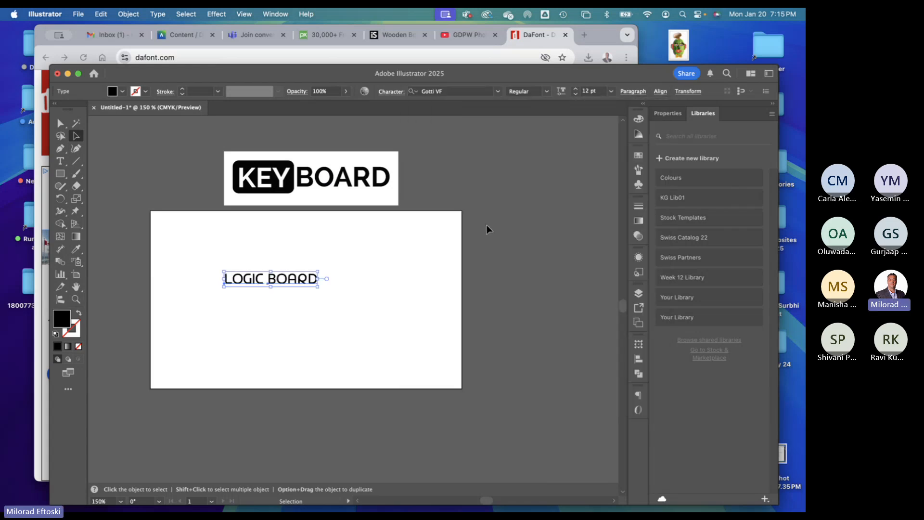
left_click(383, 270)
left_click_drag(334, 300, 229, 269)
left_click_drag(324, 270, 406, 256)
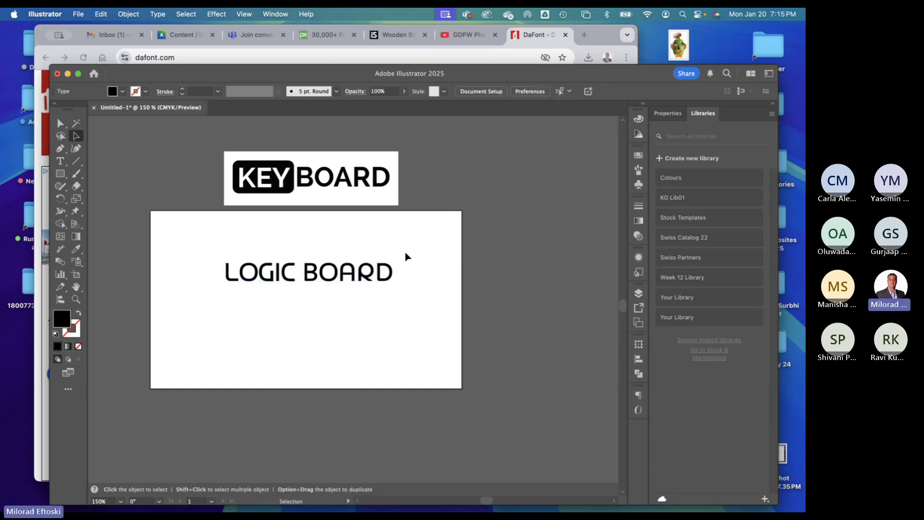
left_click(388, 285)
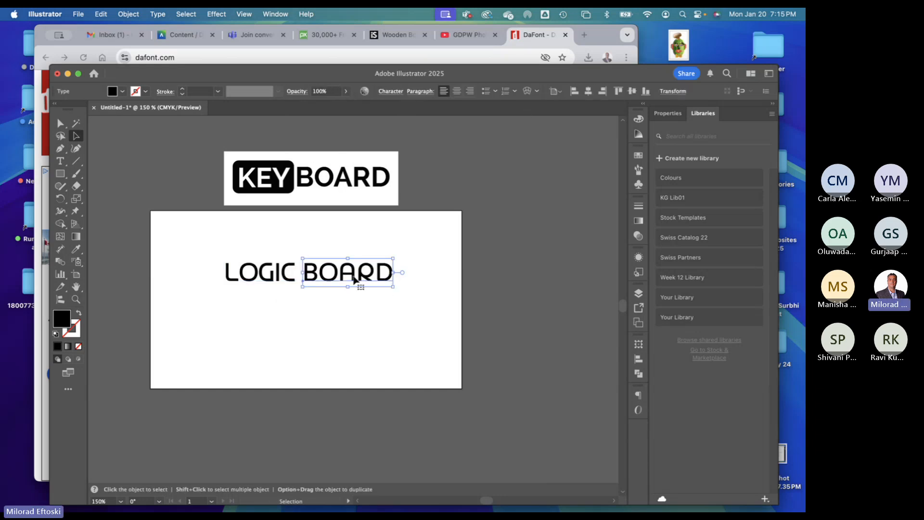
- Change the font style of both words to SemiBold
left_click_drag(334, 319, 250, 268)
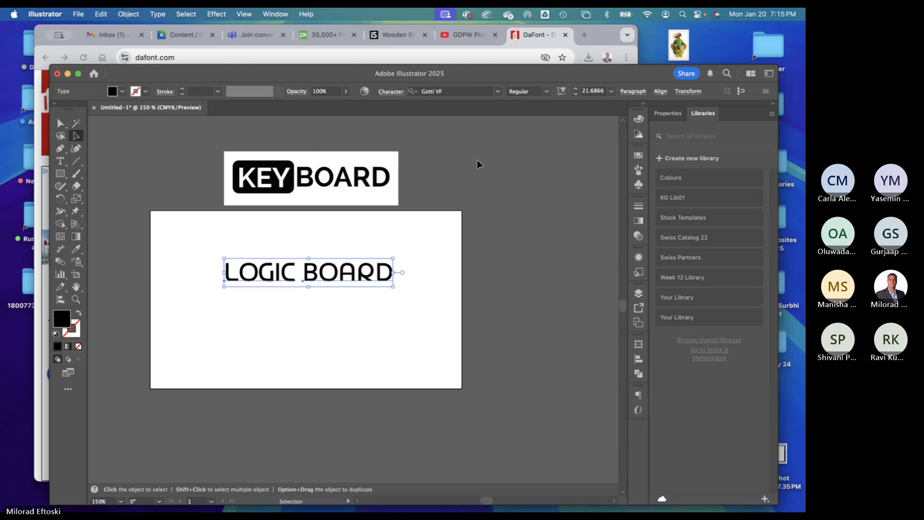
left_click(546, 91)
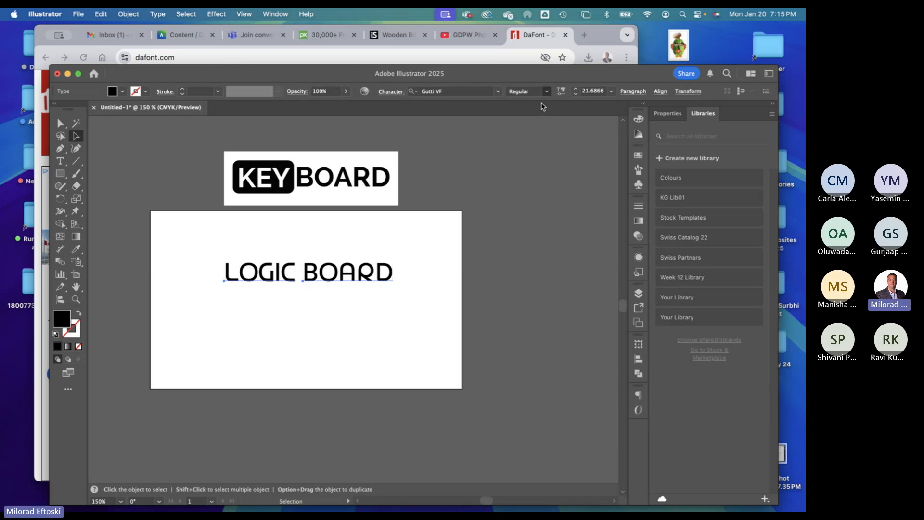
left_click(532, 162)
left_click(531, 164)
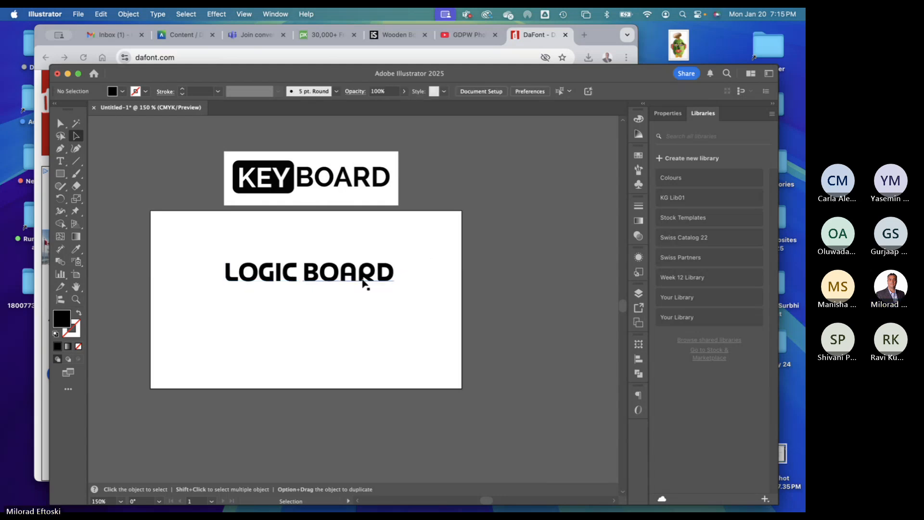
- Move the words up the artboard and separate them, leaving BOARD above and to the right of LOGIC
left_click(332, 279)
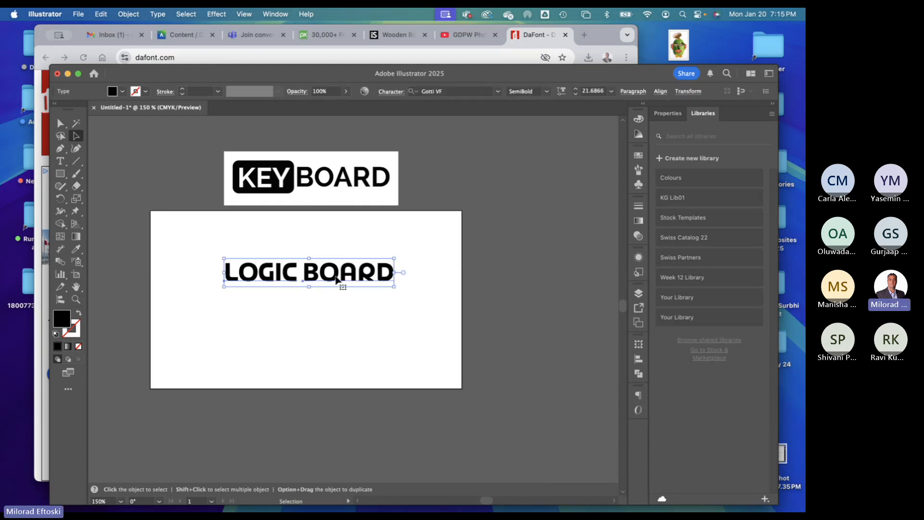
left_click_drag(336, 280, 353, 253)
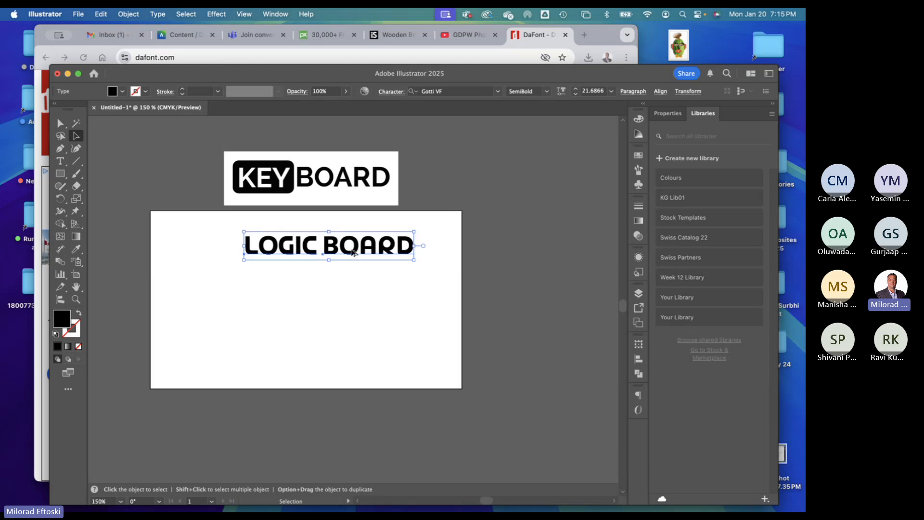
scroll(353, 252, "up", 2)
left_click_drag(332, 298, 394, 297)
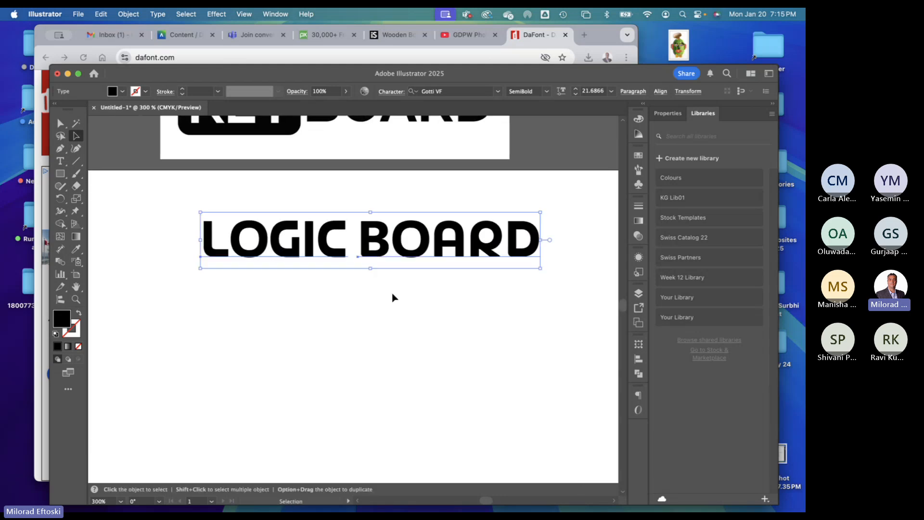
key("super+minus")
left_click(360, 333, "super")
left_click_drag(298, 305, 276, 311)
left_click_drag(361, 308, 352, 290)
left_click_drag(299, 309, 308, 335)
left_click_drag(344, 282, 335, 306)
left_click(433, 356)
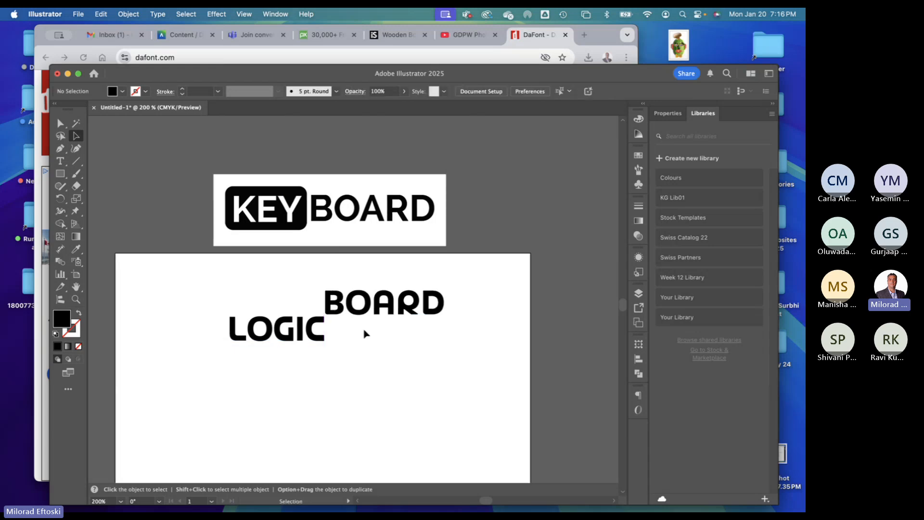
left_click_drag(366, 329, 382, 338)
left_click(376, 390)
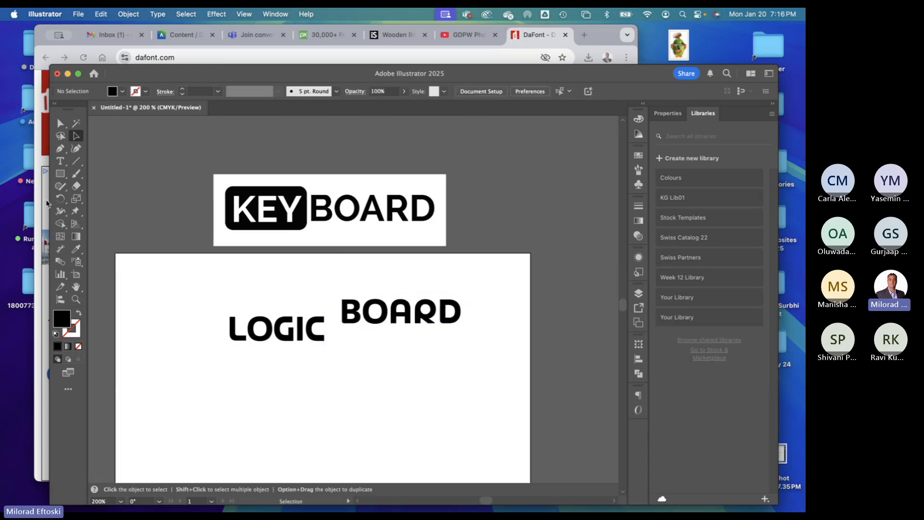
- Draw a black rounded rectangle sized to surround LOGIC, increase its corner rounding and shift it up and left of the word
left_click(59, 174)
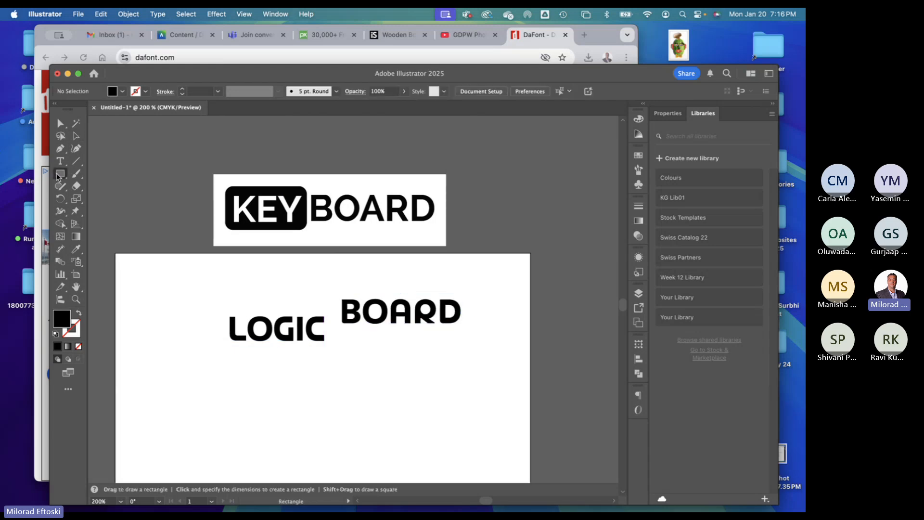
left_click(110, 182)
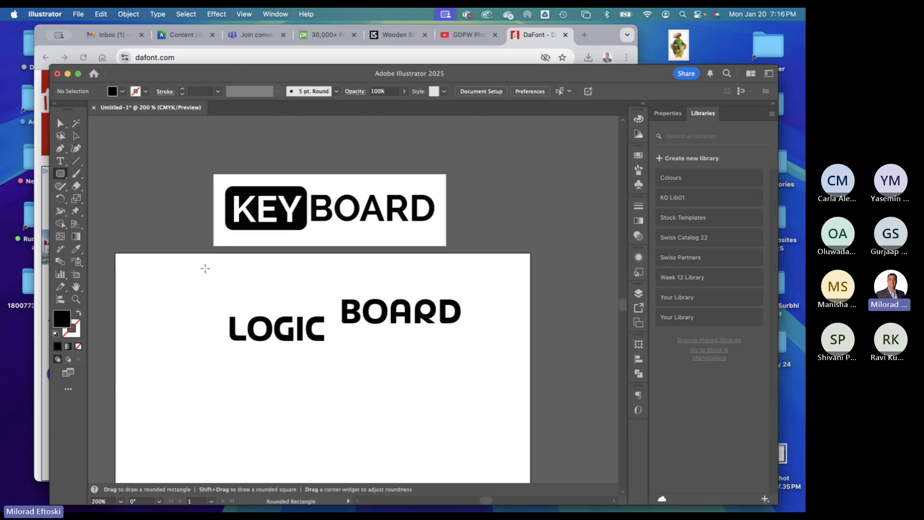
left_click_drag(220, 309, 330, 348)
left_click(76, 136)
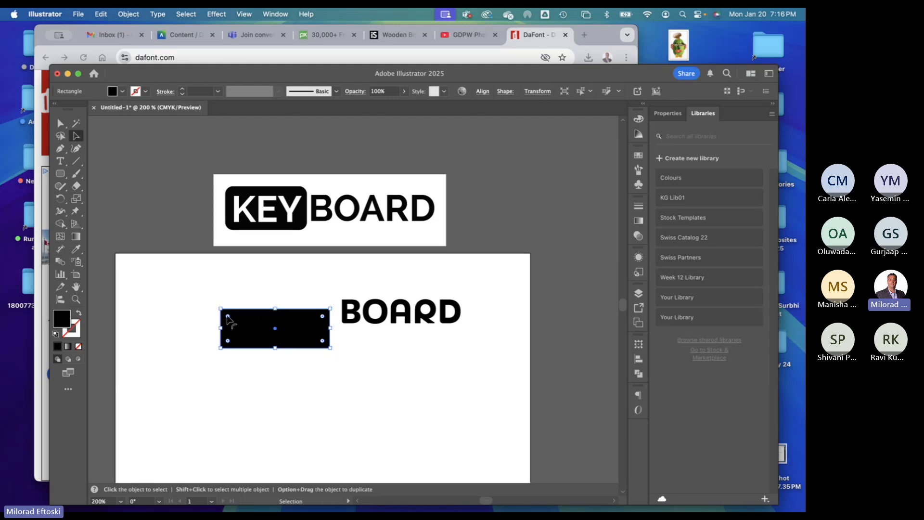
left_click_drag(228, 318, 223, 299)
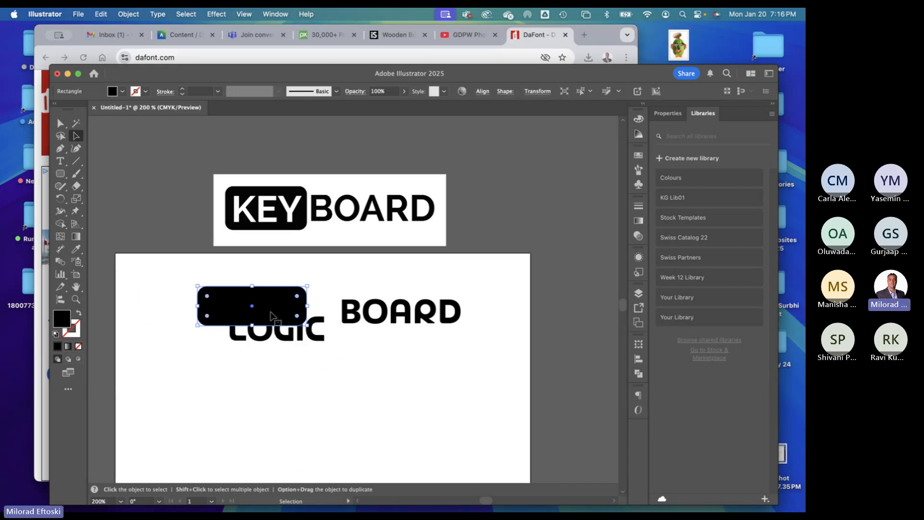
- Change the fill color of the LOGIC text to yellow
left_click(290, 339)
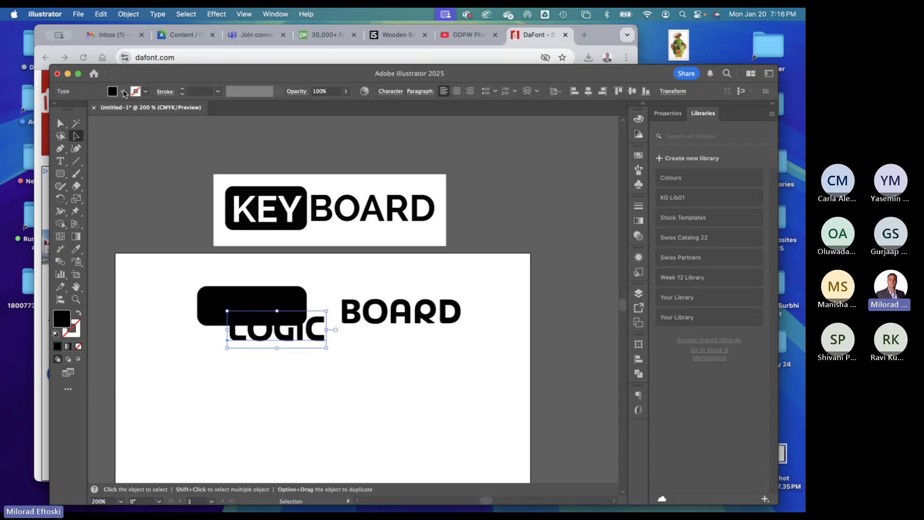
left_click(26, 134)
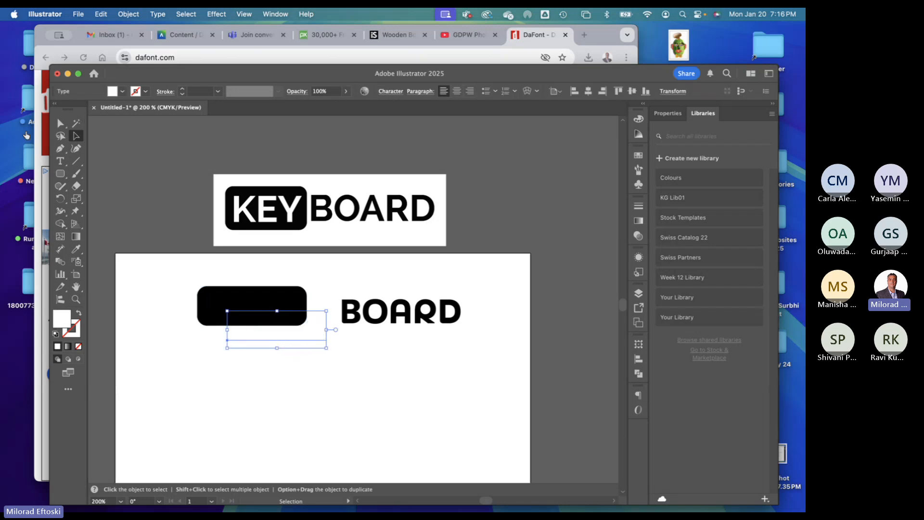
left_click(47, 134)
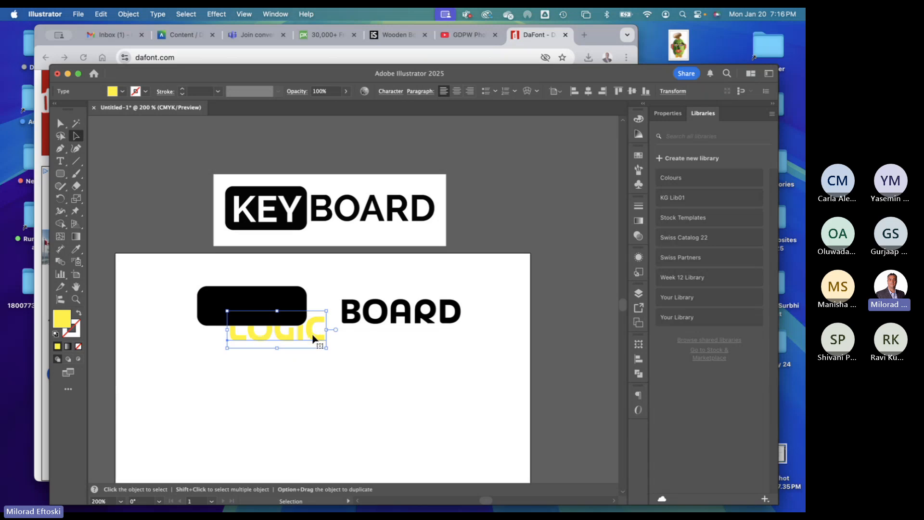
- Bring the yellow LOGIC text to the front and center it on the black rounded rectangle
left_click_drag(311, 338, 310, 336)
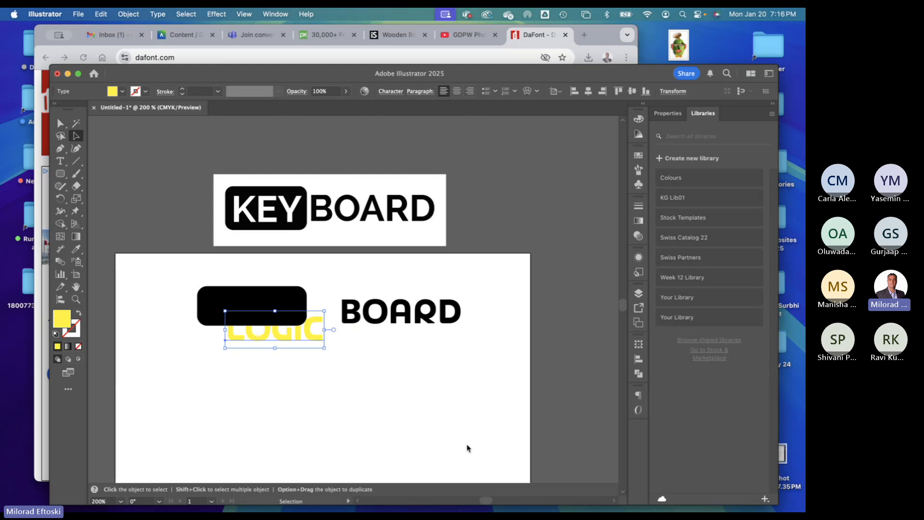
key("super+shift+bracketright")
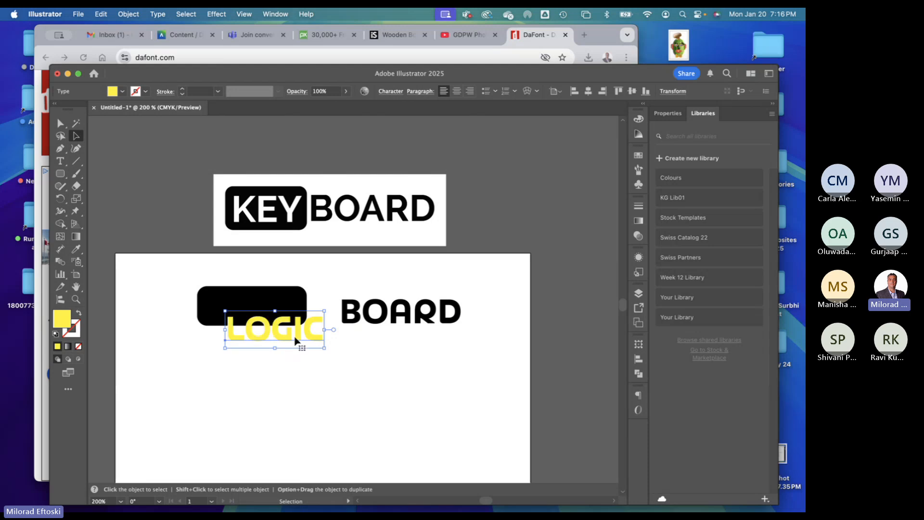
left_click_drag(296, 340, 272, 318)
left_click(355, 363)
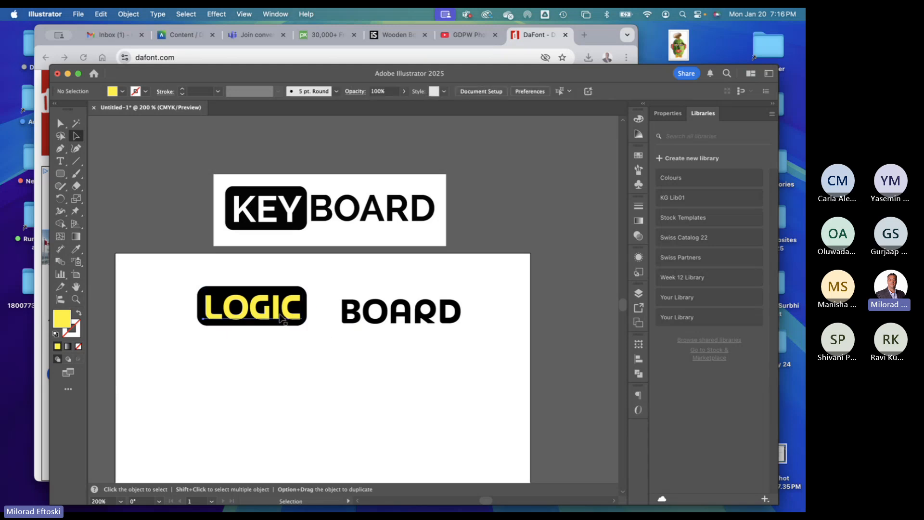
- Move BOARD directly beside the black LOGIC badge, aligned with its lettering
left_click(282, 318)
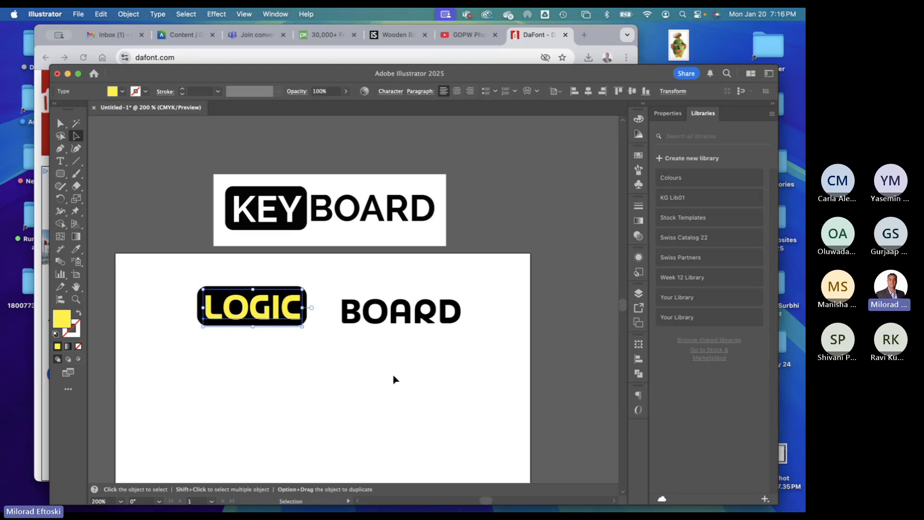
left_click(393, 379)
left_click_drag(373, 321, 344, 319)
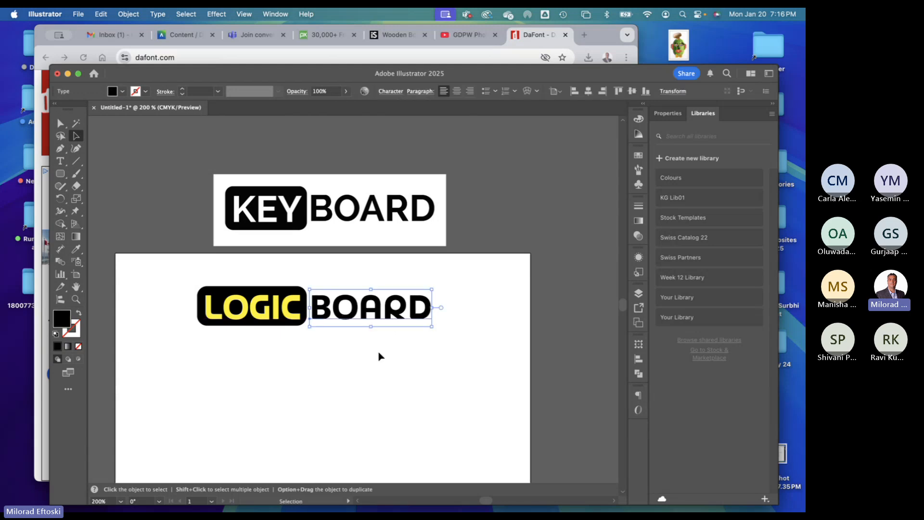
left_click(380, 357)
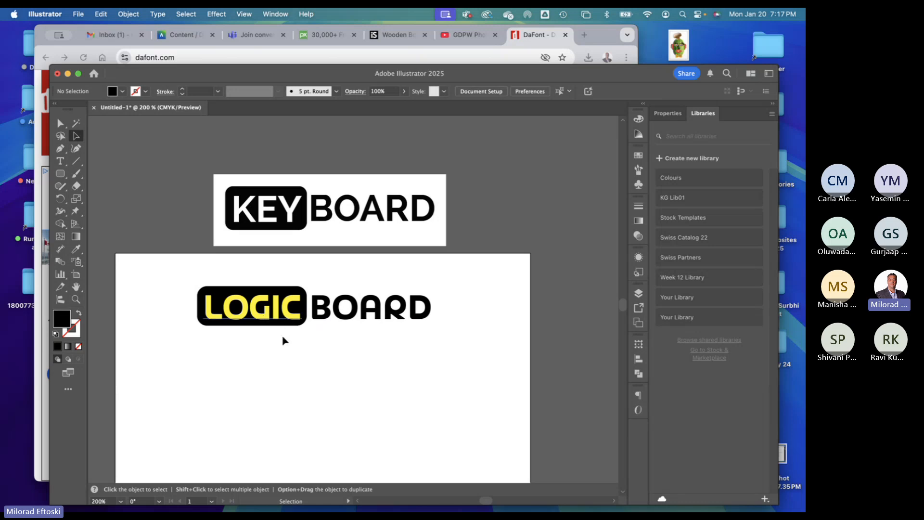
- Shift the LOGIC badge and the BOARD text slightly up and left, keeping them side by side
left_click_drag(266, 332, 246, 325)
left_click_drag(316, 323, 295, 316)
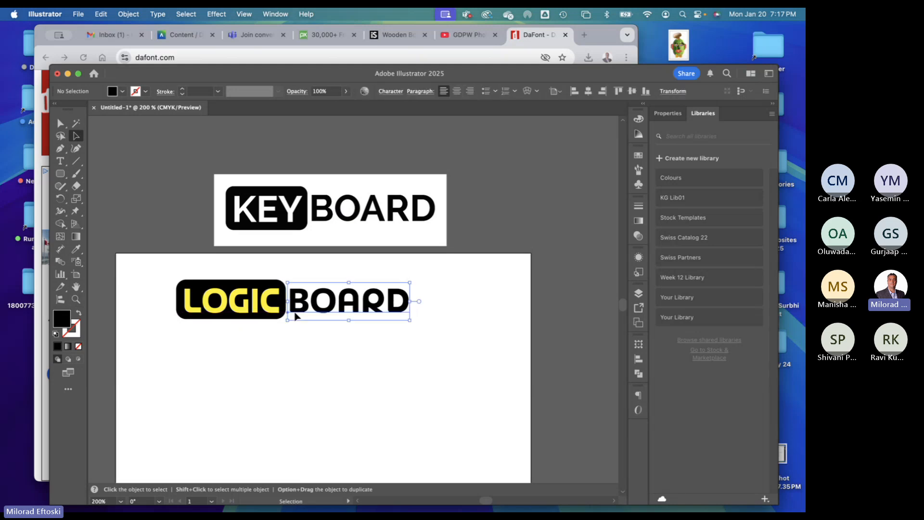
left_click(339, 353)
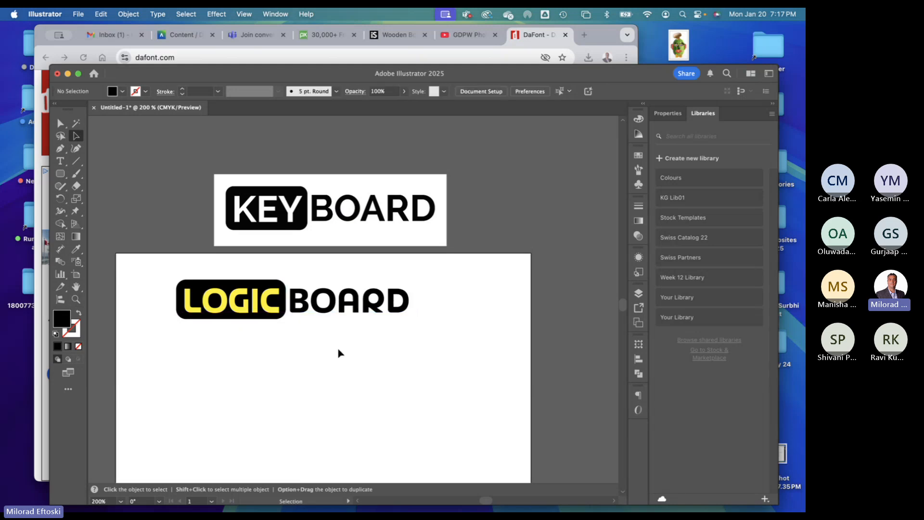
- Convert the yellow LOGIC text into outlines
left_click(246, 318)
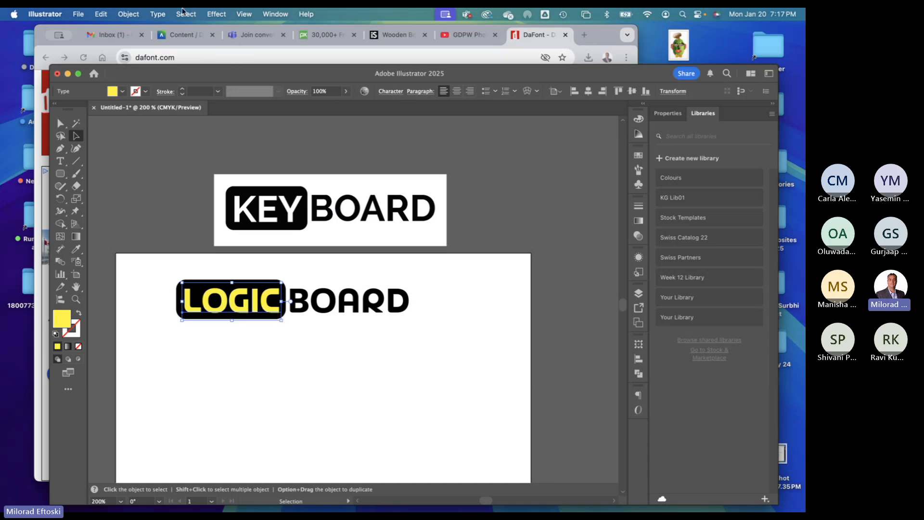
left_click(161, 12)
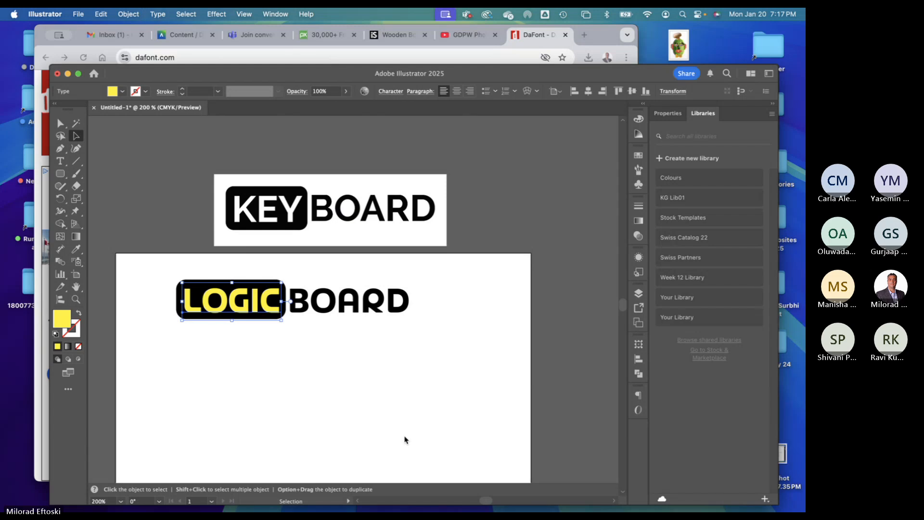
key("super+y")
key("super+y")
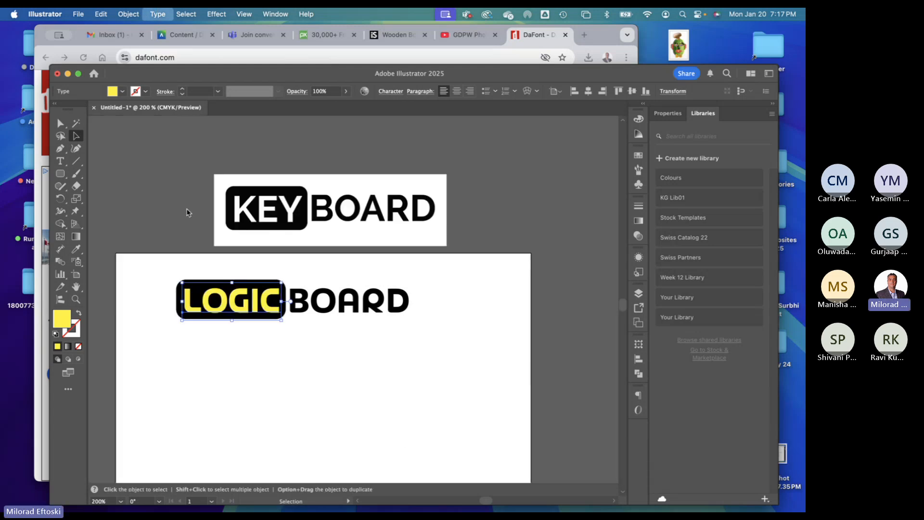
left_click(239, 303)
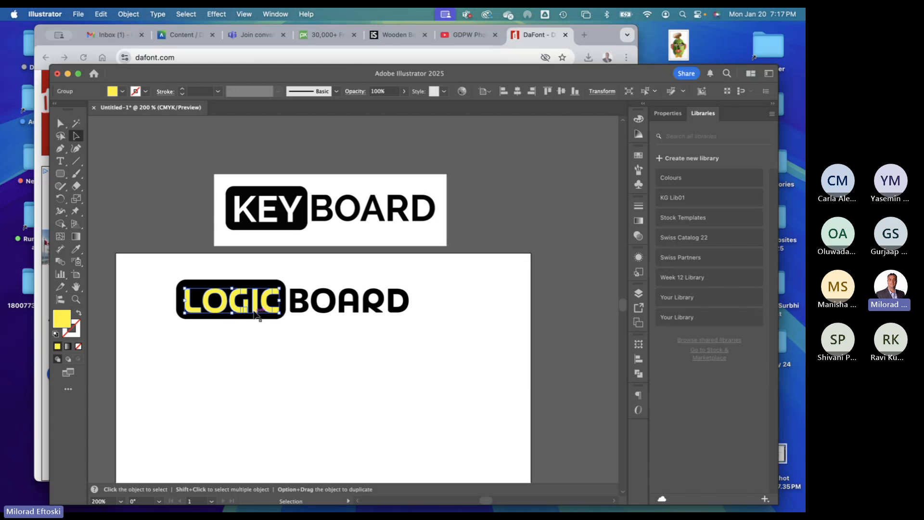
- Switch to Outline view and examine the converted LOGIC paths beside the live BOARD text
key("super+y")
scroll(291, 330, "up", 2)
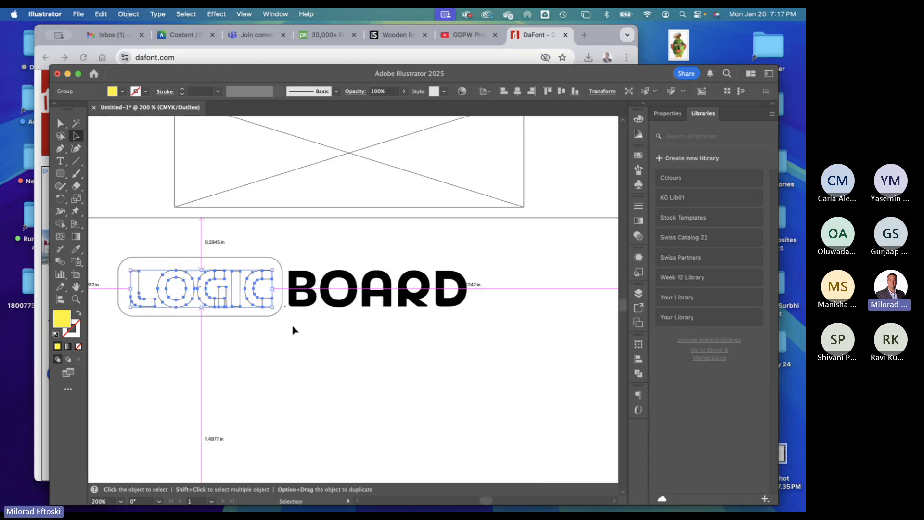
scroll(293, 329, "up", 4)
scroll(237, 268, "down", 2)
left_click_drag(252, 280, 367, 323)
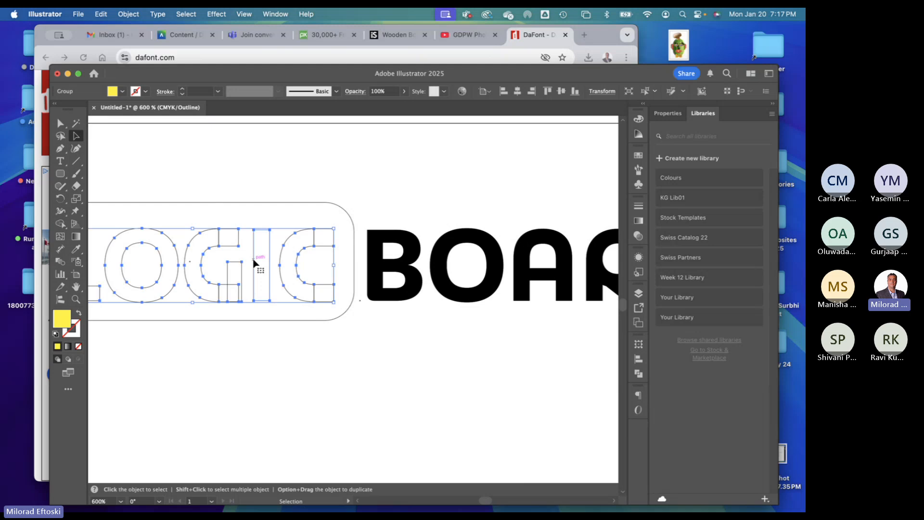
left_click(429, 270)
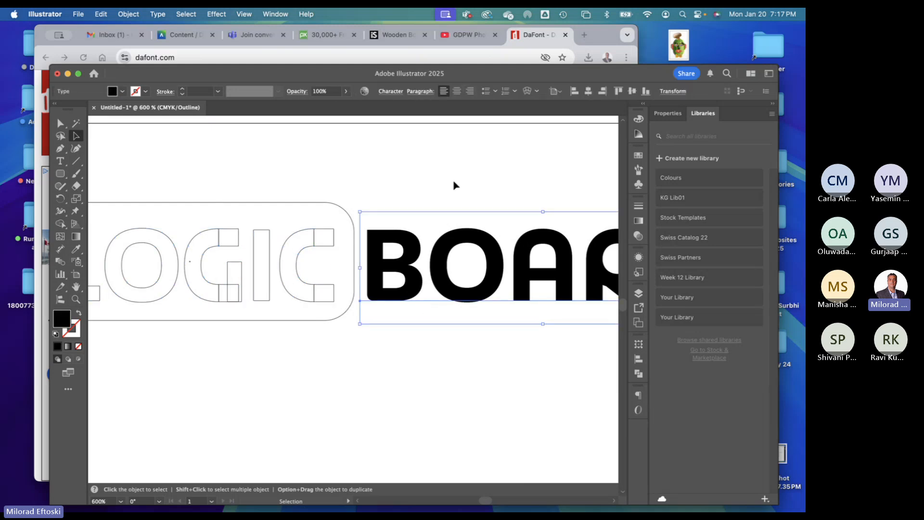
left_click(302, 303)
scroll(299, 301, "down", 6)
left_click(342, 334)
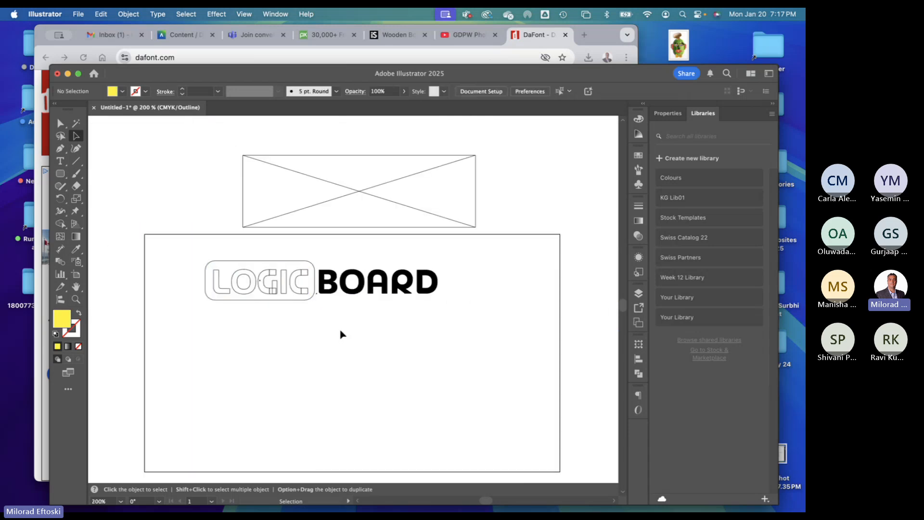
scroll(327, 324, "up", 6)
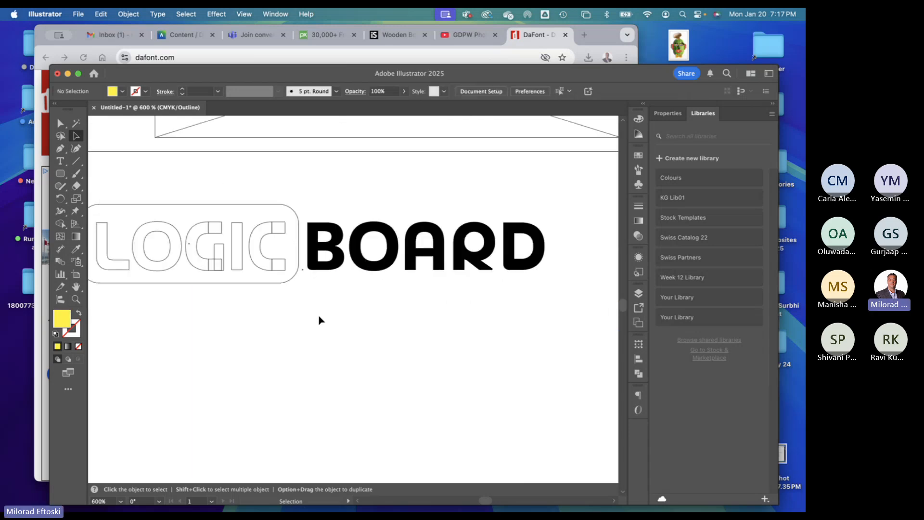
scroll(320, 320, "down", 3)
- Undo and redo the LOGIC outline conversion for comparison, and inspect the overlapping segments inside the G
key("cmd+z")
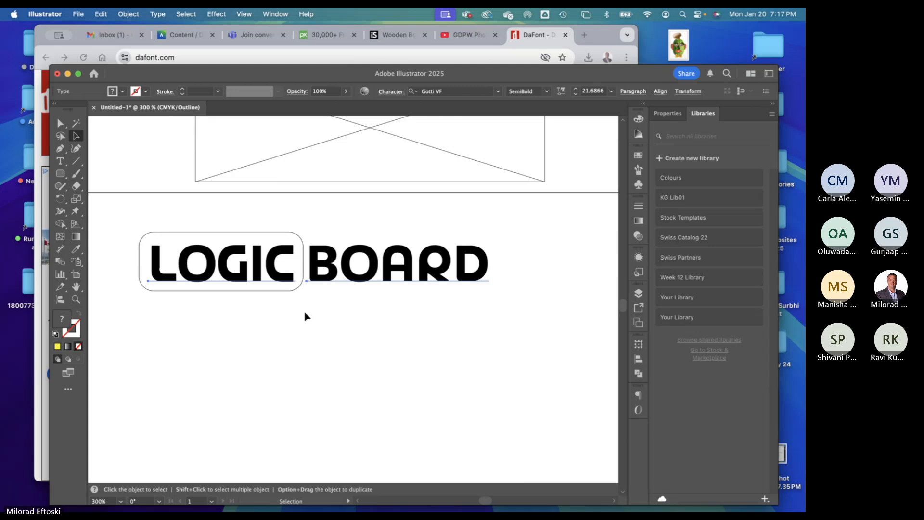
key("cmd+shift+z")
left_click(353, 374)
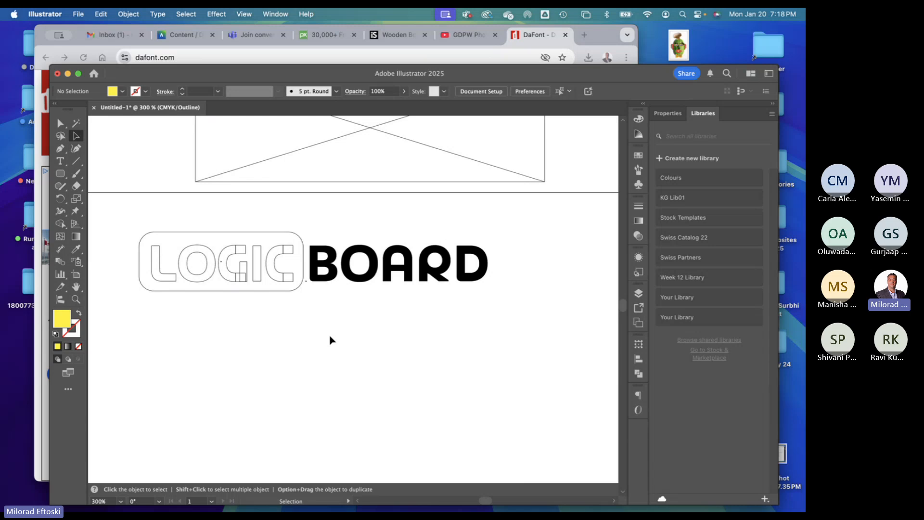
key("cmd+equal")
key("cmd+equal")
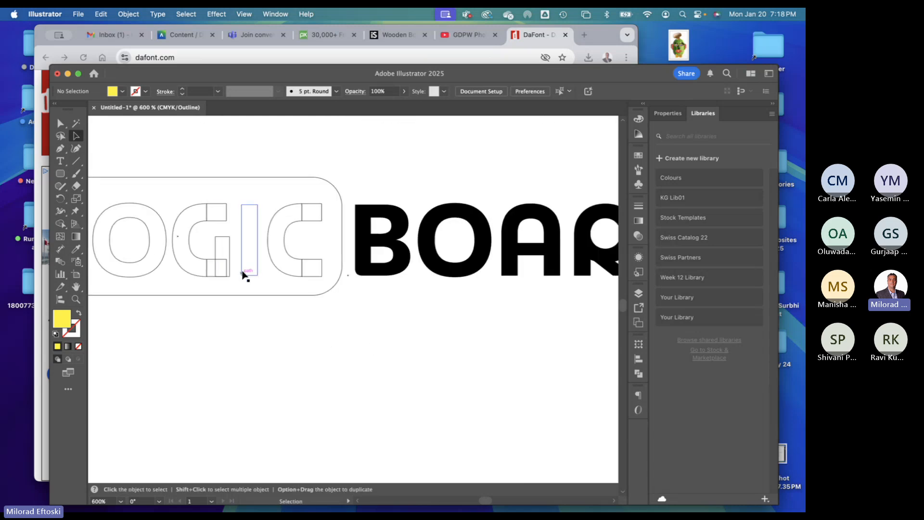
key("space")
left_click_drag(241, 317, 390, 332)
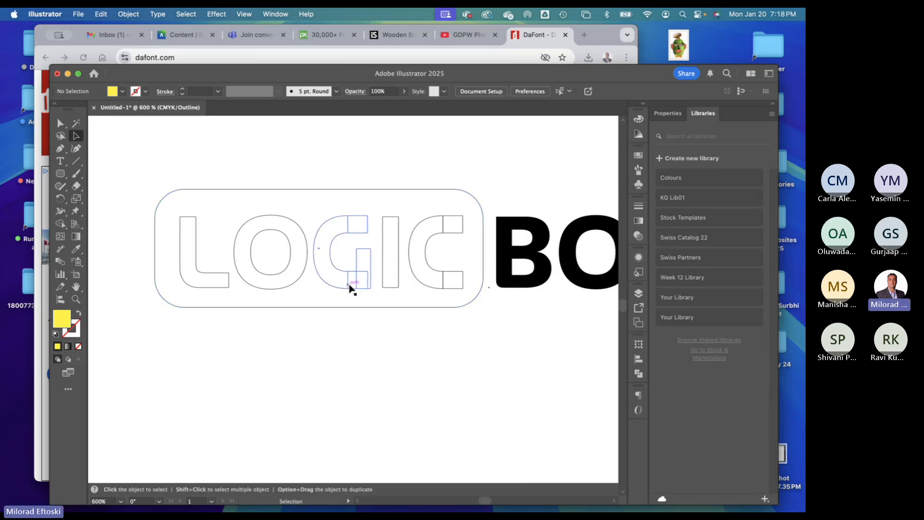
left_click(379, 368)
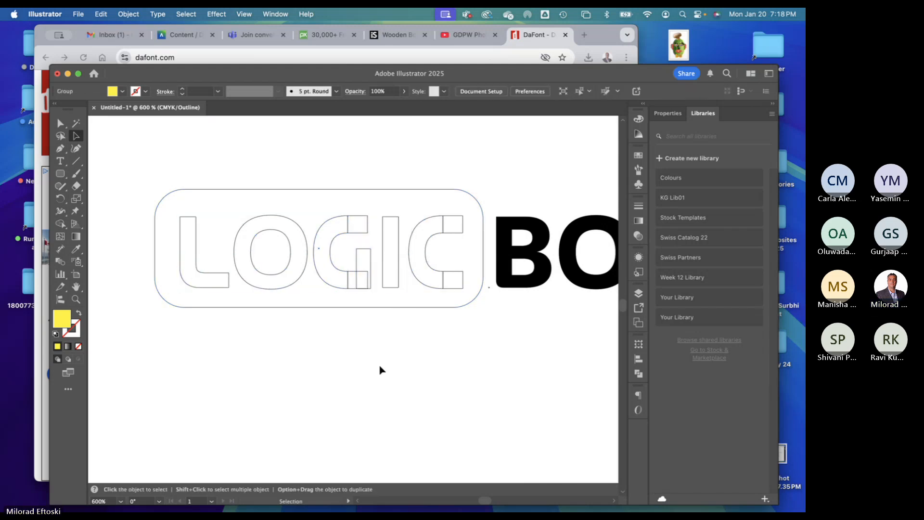
- Try to move the overlapping stem of the G by itself, undo it and return to Preview view
left_click(60, 124)
key("alt")
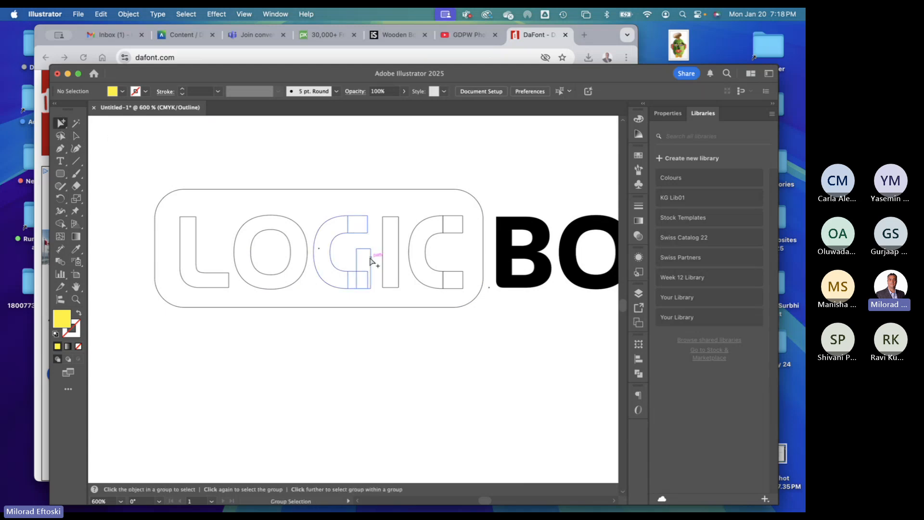
mouse_move(371, 261)
left_mouse_down()
mouse_move(380, 259)
mouse_move(370, 266)
left_mouse_up()
key("super+y")
key("super+z")
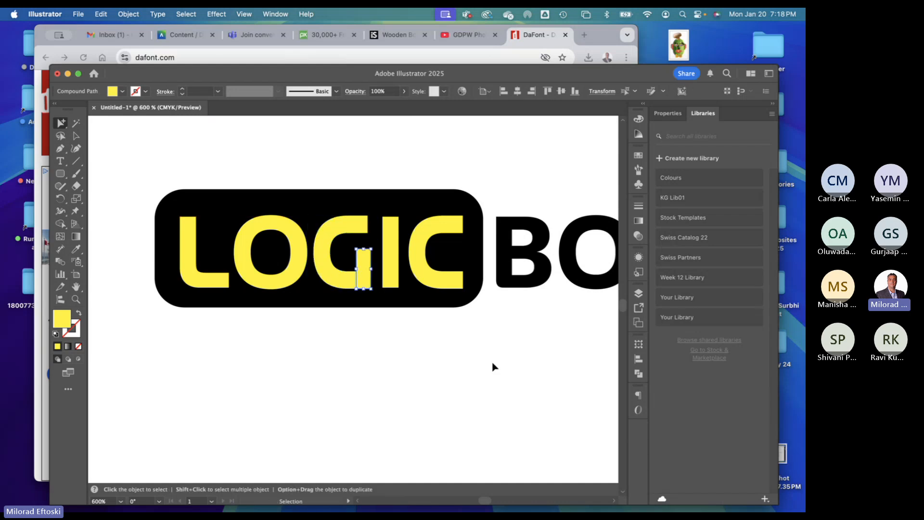
left_click(495, 368)
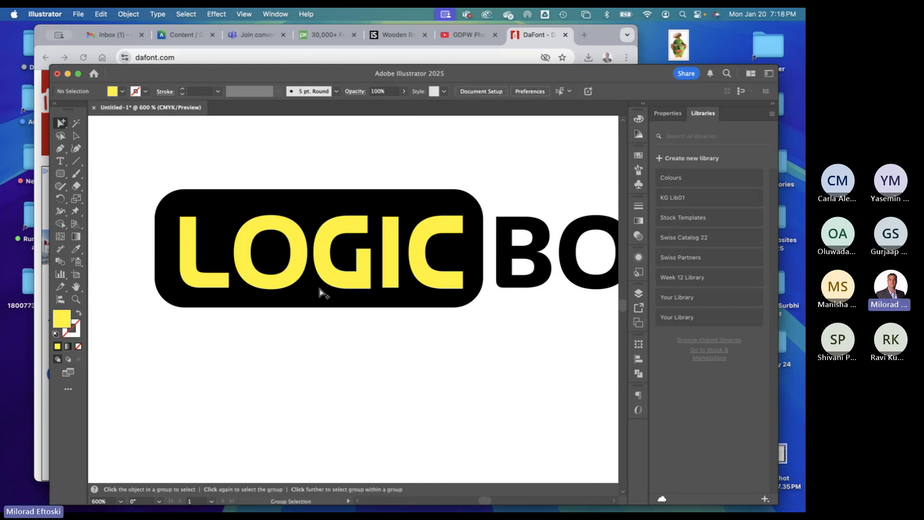
- Unite the overlapping shapes of the outlined LOGIC letters with Pathfinder
left_click(76, 136)
left_click(187, 236)
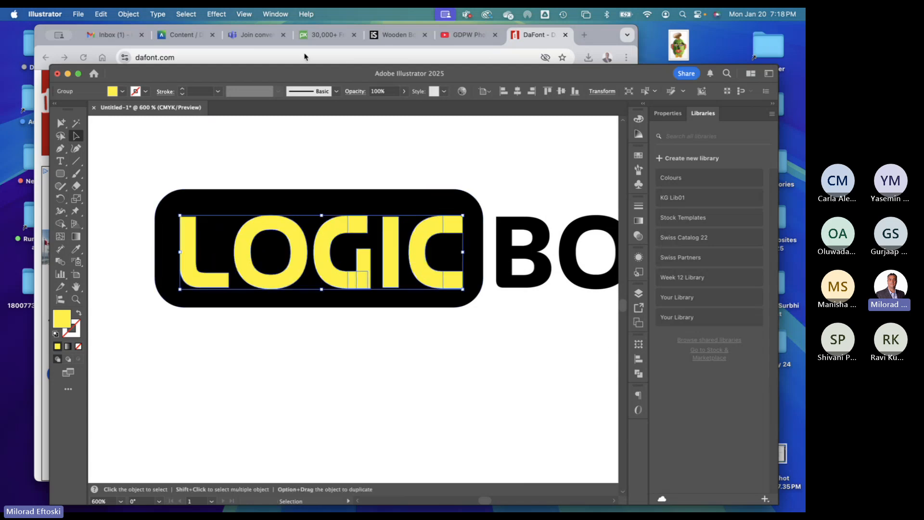
left_click(272, 14)
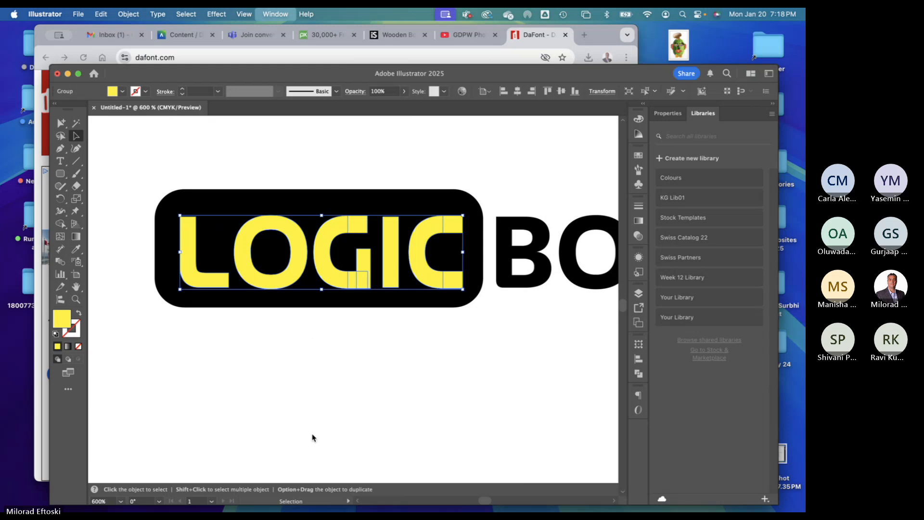
left_click(317, 488)
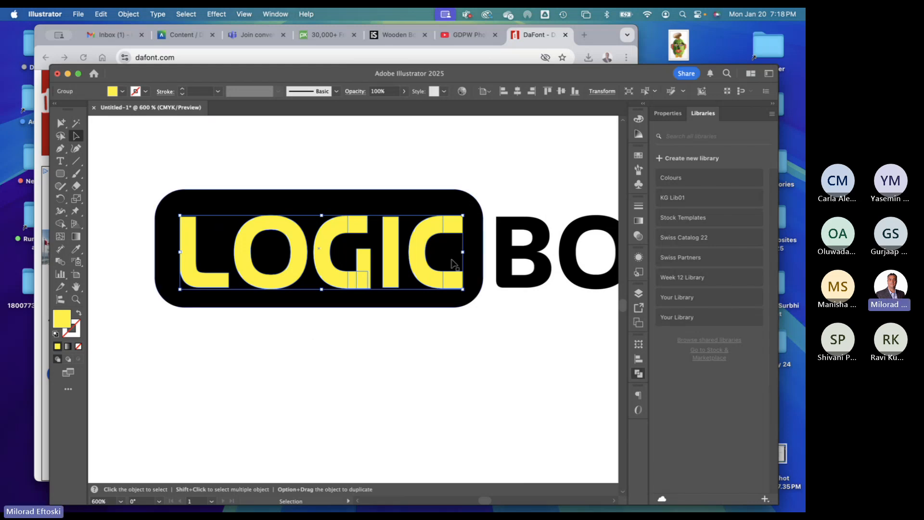
left_click_drag(557, 333, 383, 142)
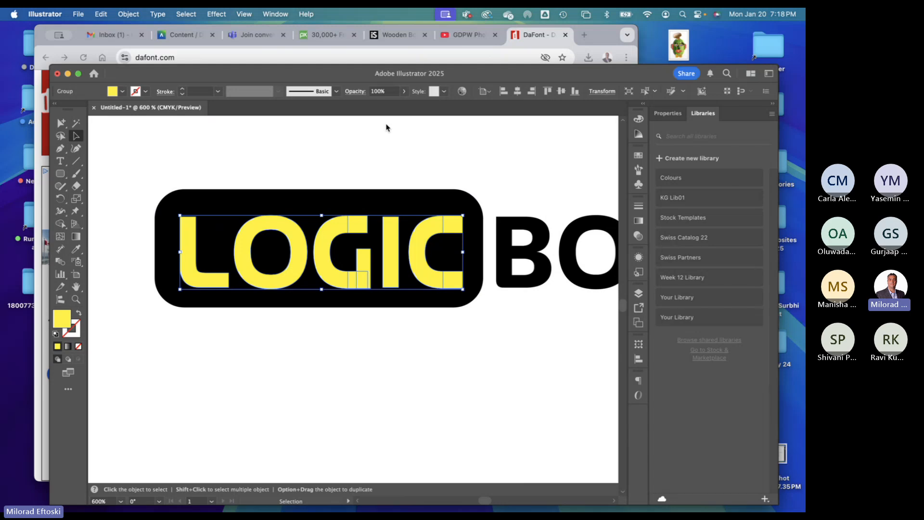
left_click(365, 162)
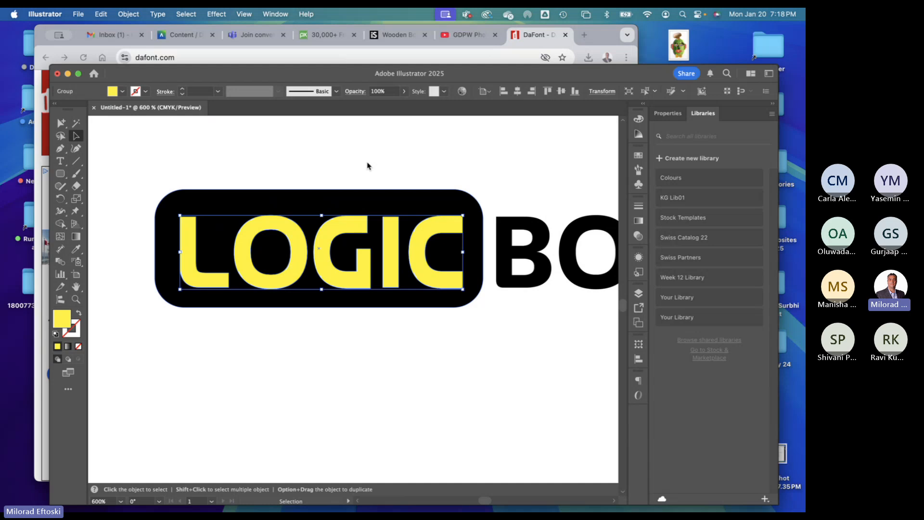
left_click(265, 169)
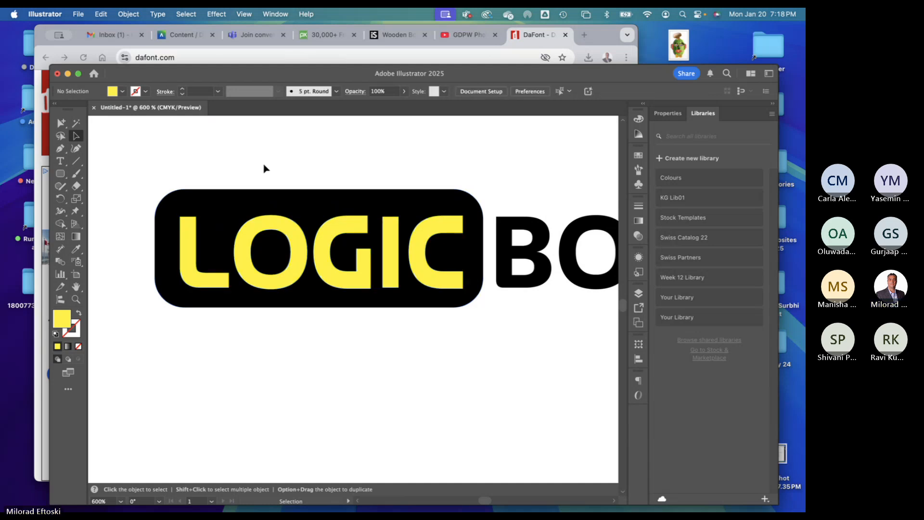
- Subtract the LOGIC letters from the black rounded rectangle with Pathfinder to make a cutout badge
left_click_drag(224, 156, 308, 277)
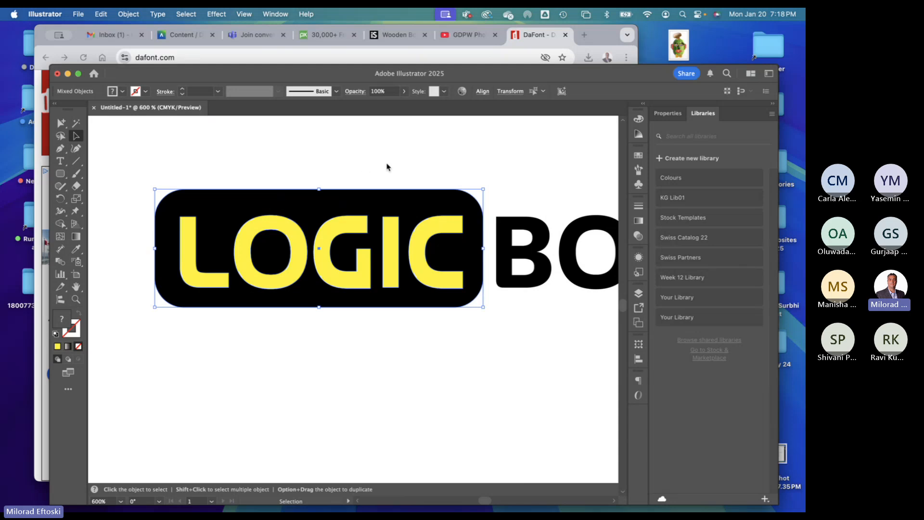
key("super+4")
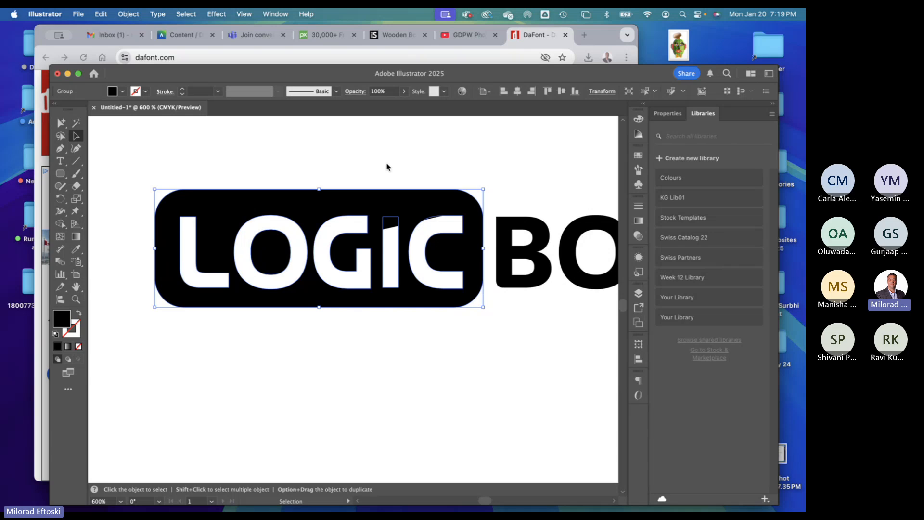
key("super+minus")
left_click(400, 233)
left_click_drag(410, 276, 291, 174)
key("super+z")
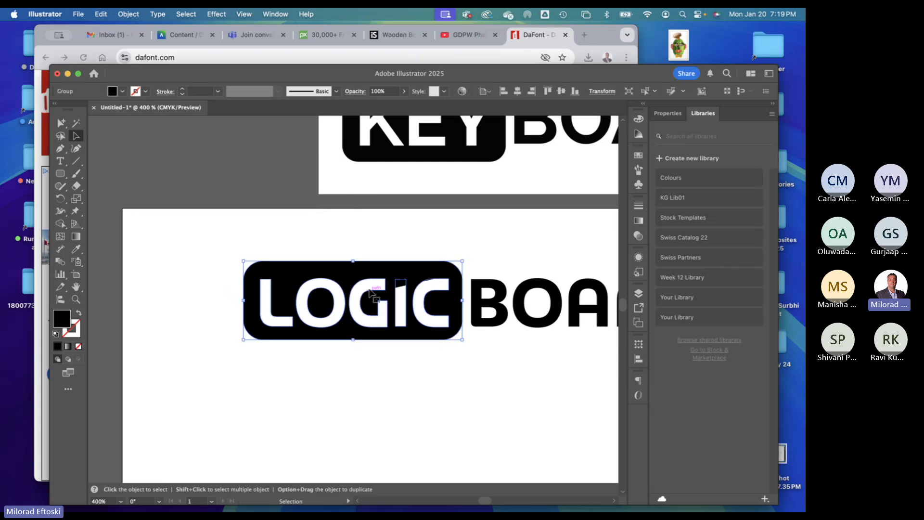
- Try to delete the separate I shape from the cutout LOGIC badge
left_click(61, 124)
left_click(407, 249)
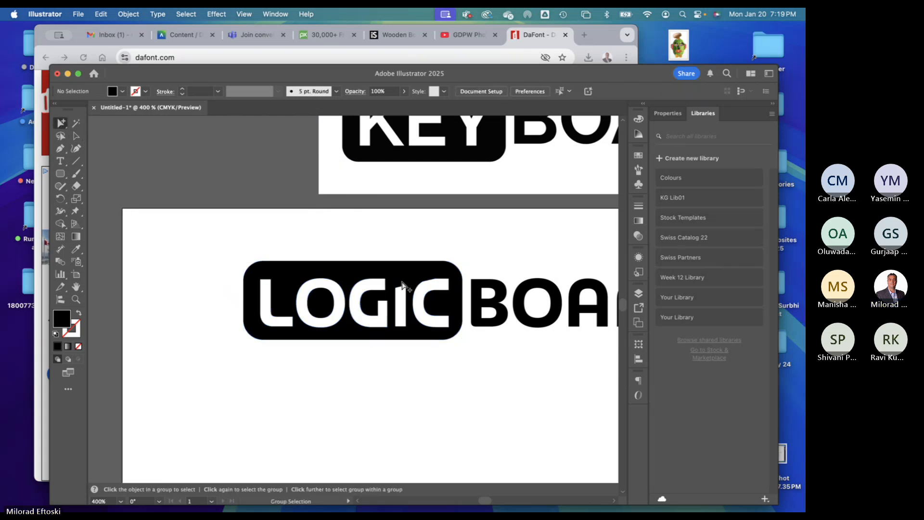
left_click(400, 283)
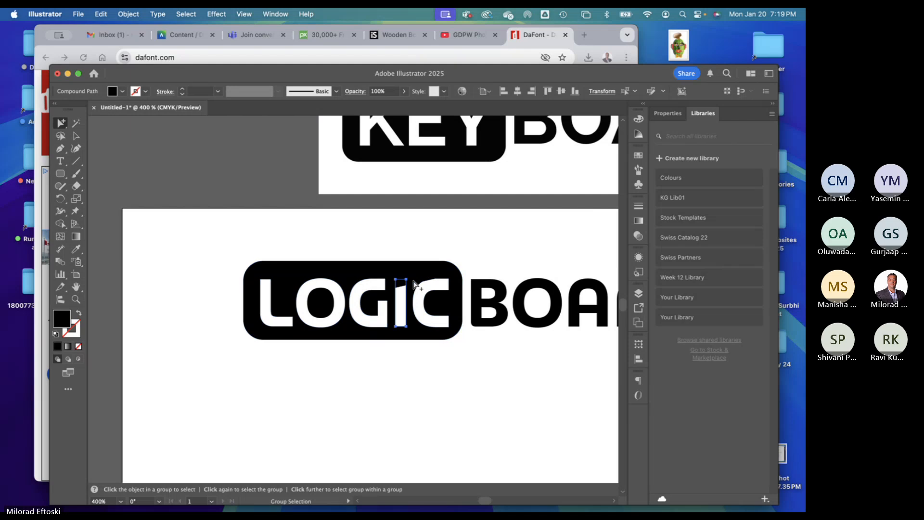
key("Delete")
- Undo the I deletion and the letter cutout, restoring the yellow LOGIC letters on the black badge, and deselect them
key("super+z")
key("super+z")
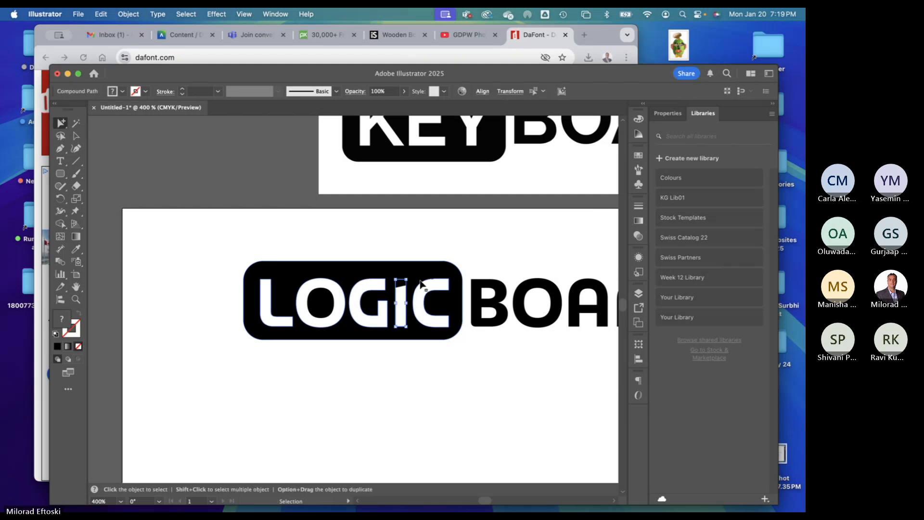
scroll(413, 300, "up", 3)
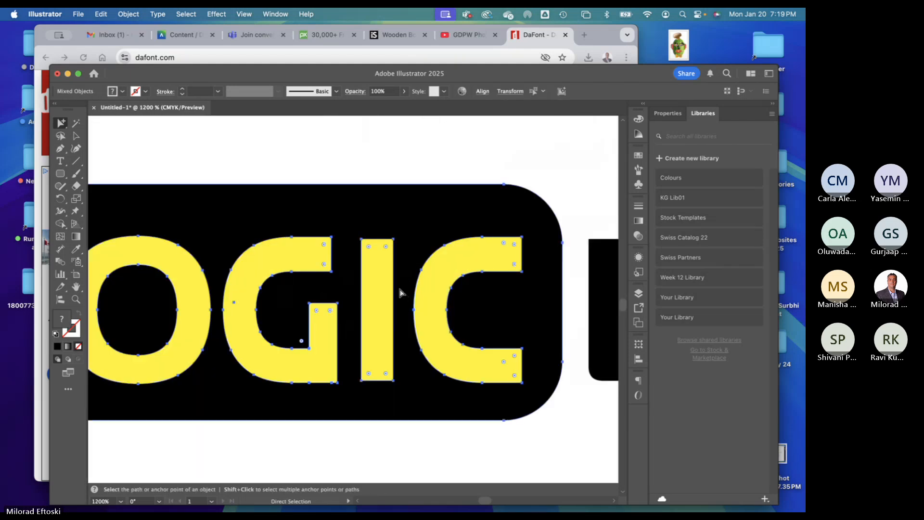
scroll(399, 287, "down", 1)
left_click_drag(399, 288, 370, 318)
key("super+z")
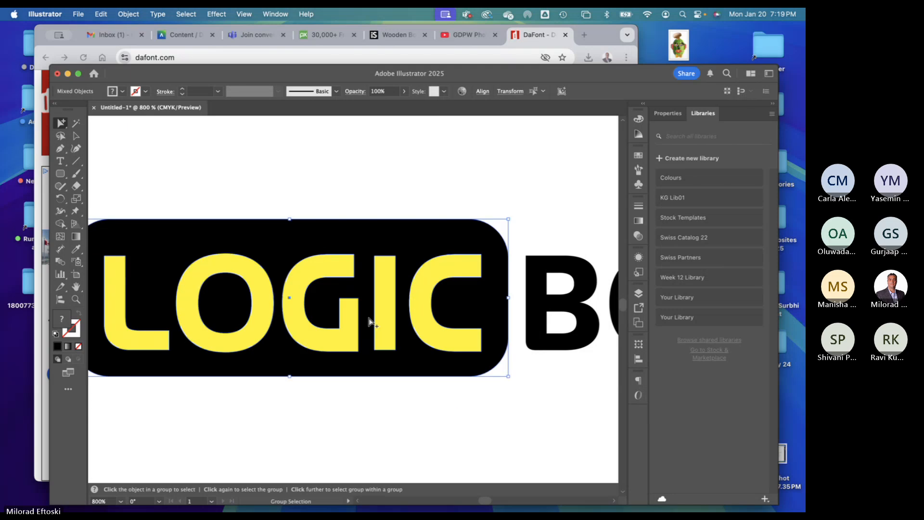
left_click(252, 197)
scroll(253, 196, "left", 3)
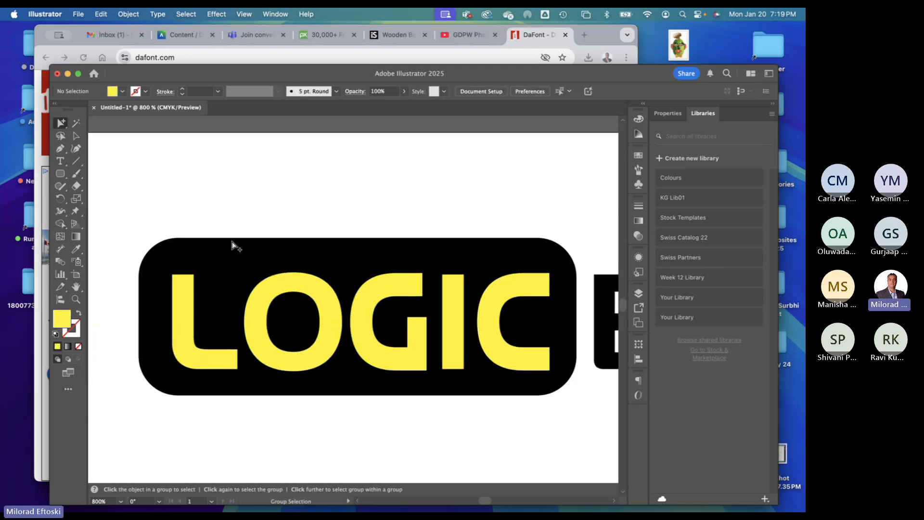
- Try moving the yellow LOGIC lettering up off its position on the badge, and undo the move
left_click(76, 135)
left_click(392, 298)
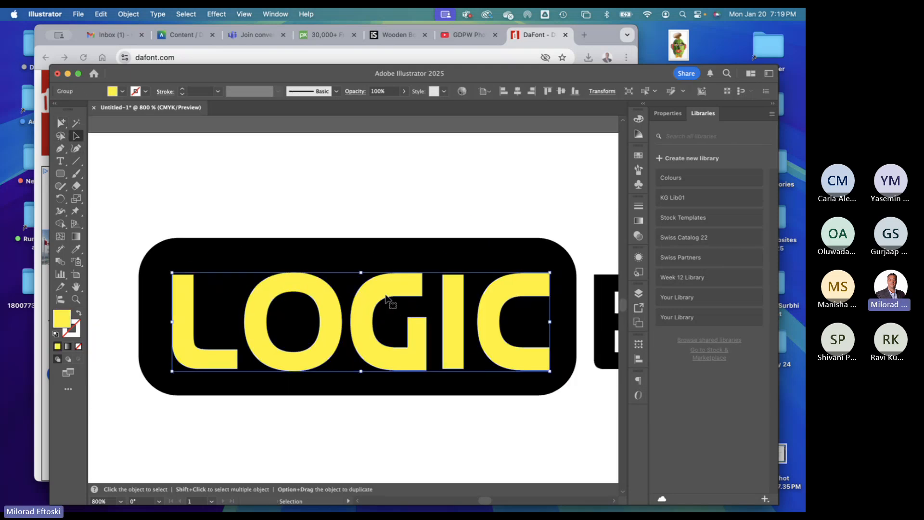
left_click_drag(392, 303, 330, 262)
key("super+z")
- Check the LOGIC letters' paths around the G and I in outline view, and return to preview
scroll(453, 288, "up", 1)
scroll(452, 287, "up", 1)
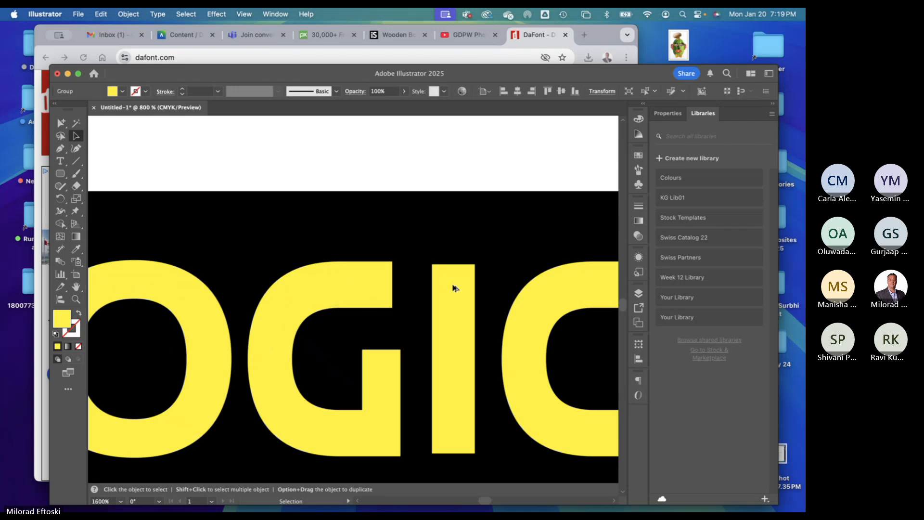
key("super+y")
key("alt")
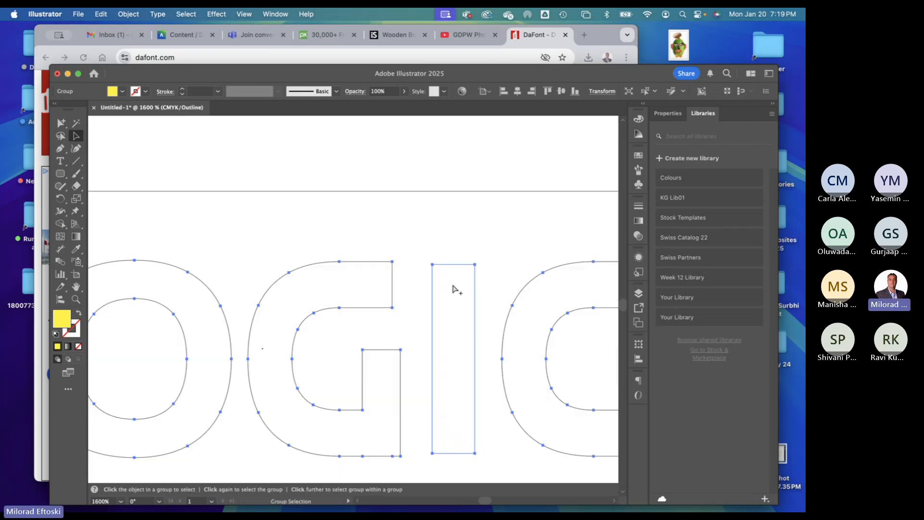
key("super+y")
scroll(454, 289, "down", 3)
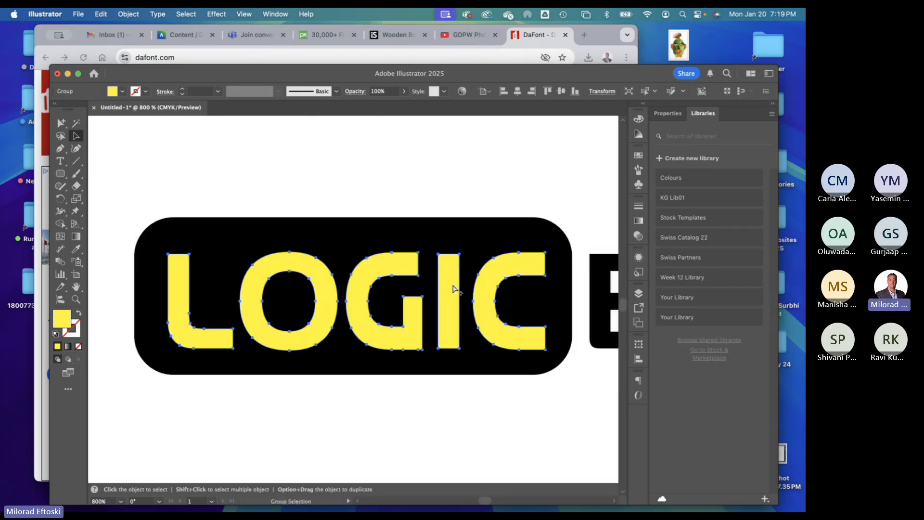
- Select the LOGIC letters with the black rounded rectangle and repeat the Pathfinder subtraction to cut the letters out
left_click(121, 12)
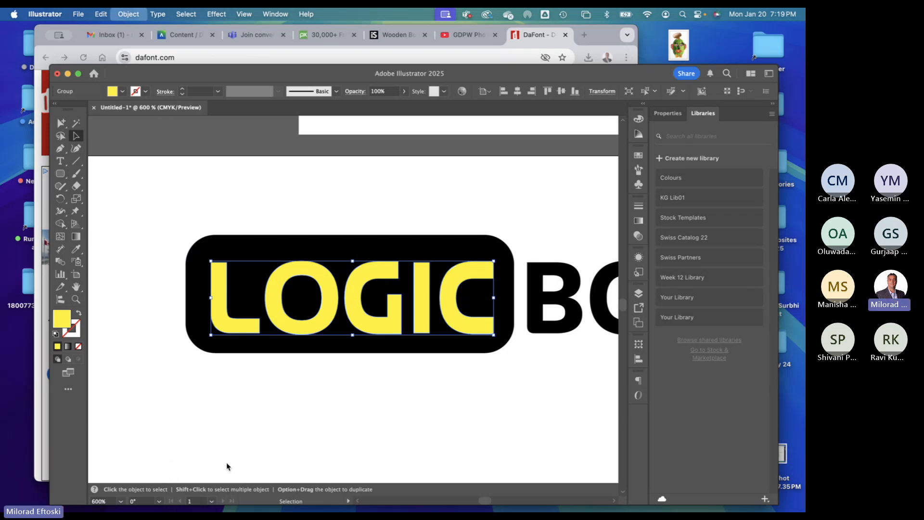
left_click(251, 465)
left_click(382, 458)
left_click(351, 320)
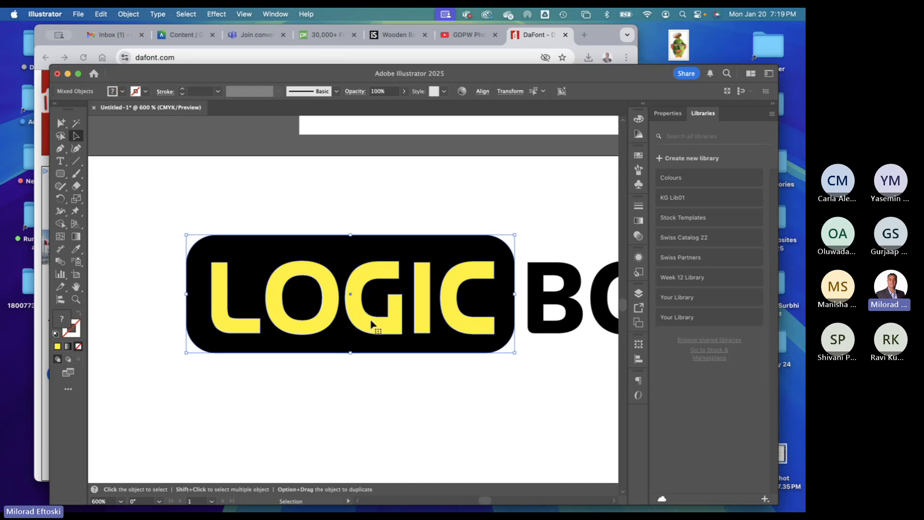
key("super+4")
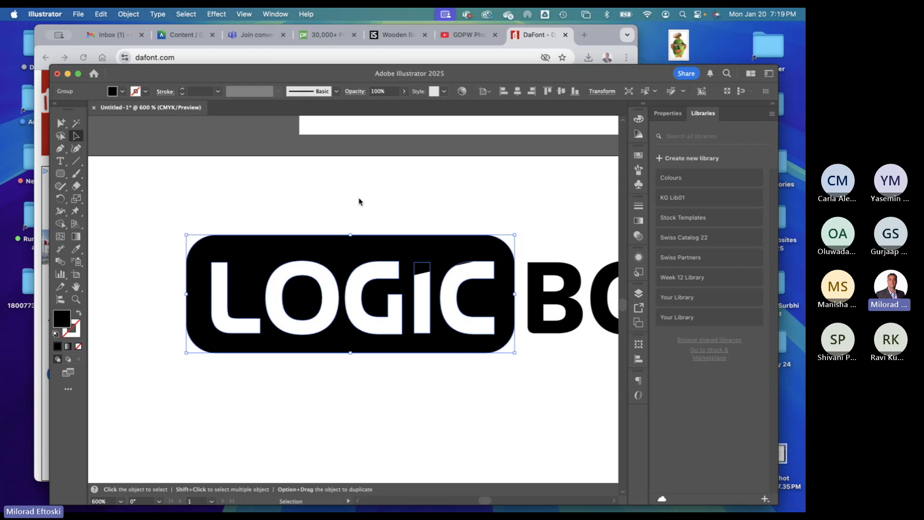
left_click(317, 198)
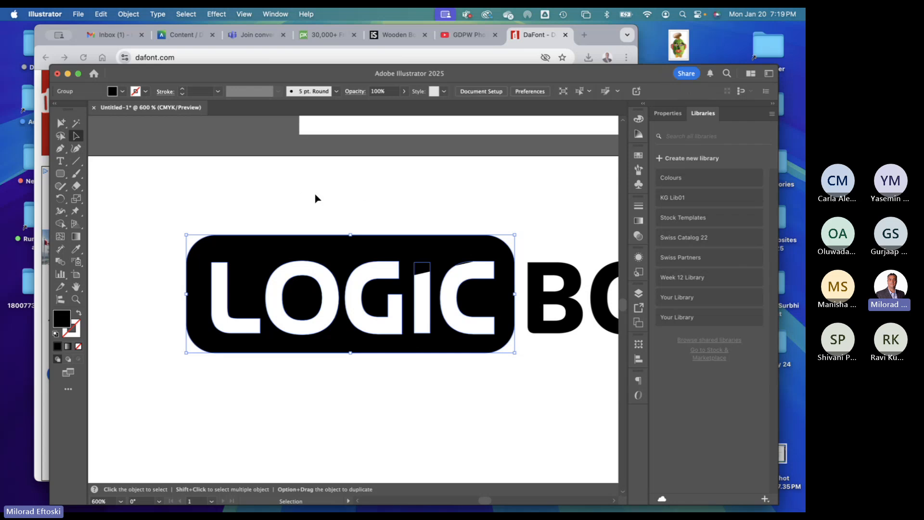
- Inspect the cutout badge's I and C shapes in outline view, return to preview and deselect the badge
left_click(461, 267)
scroll(494, 254, "up", 2)
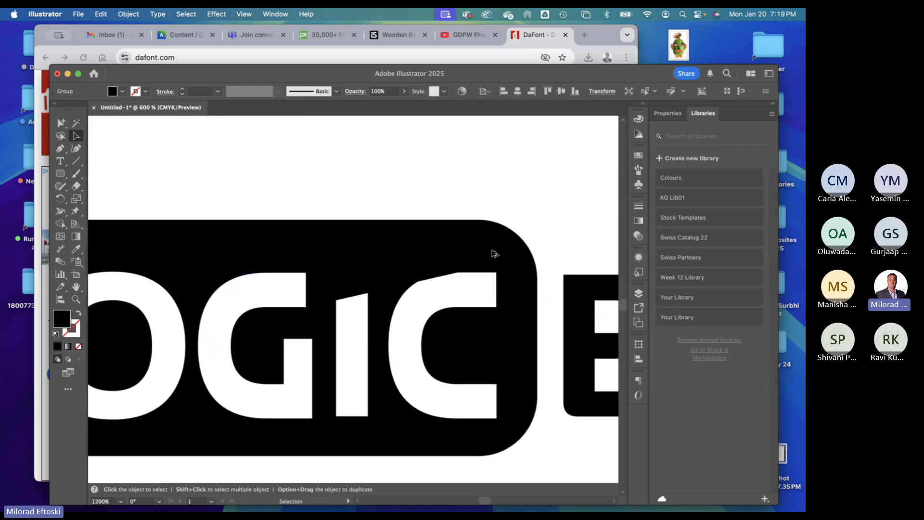
key("super+y")
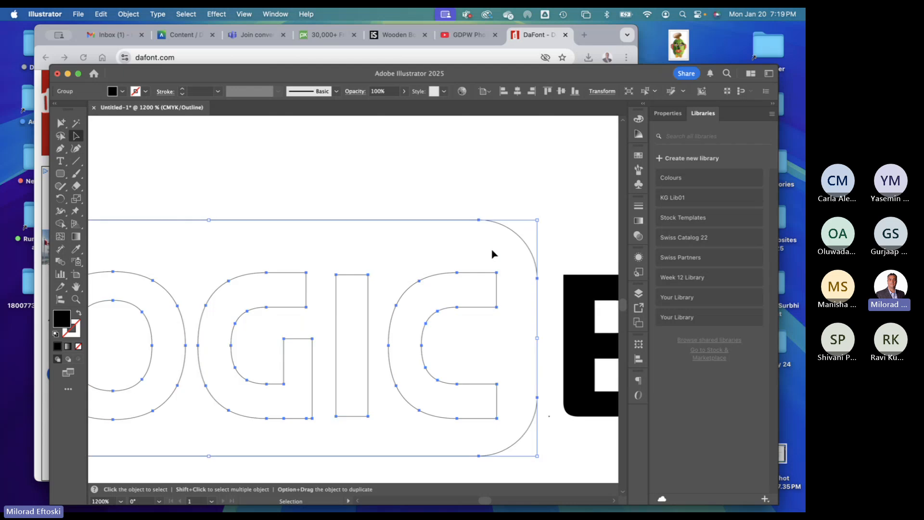
key("super+y")
scroll(492, 254, "down", 3)
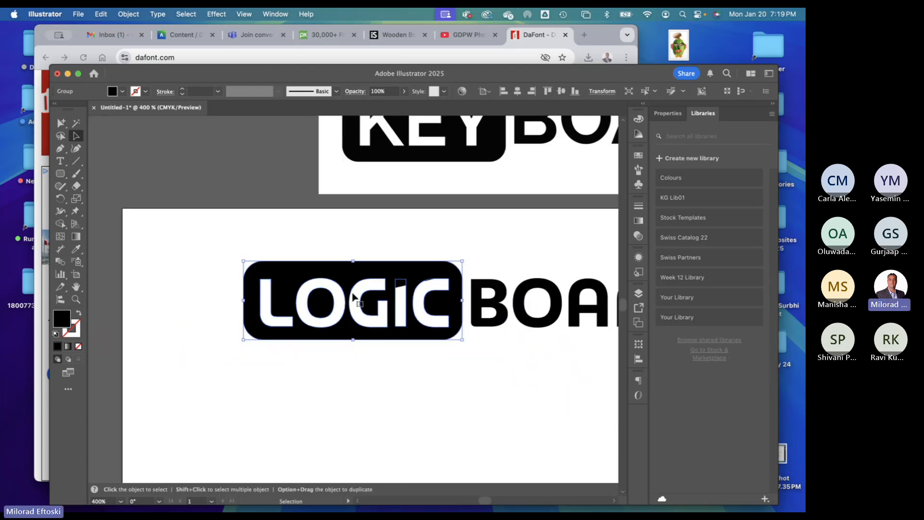
left_click(426, 404)
- Reposition the BOARD text close beside the LOGIC badge
key("super+minus")
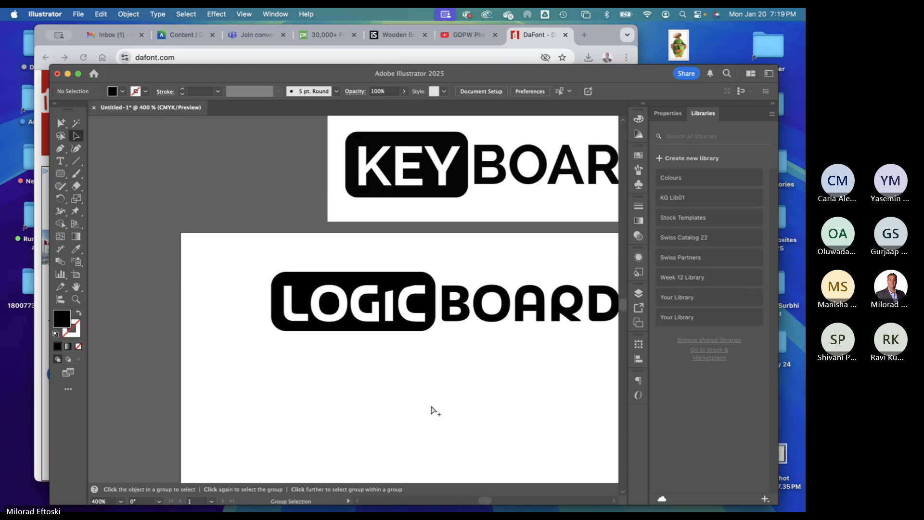
left_click_drag(423, 408, 347, 434)
mouse_move(309, 357)
left_mouse_down()
mouse_move(252, 278)
mouse_move(299, 358)
left_mouse_up()
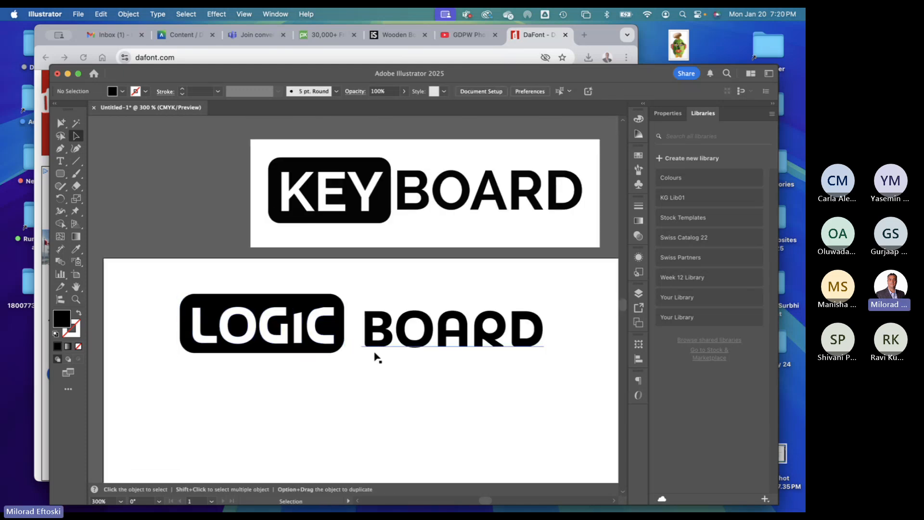
left_click_drag(375, 347, 361, 343)
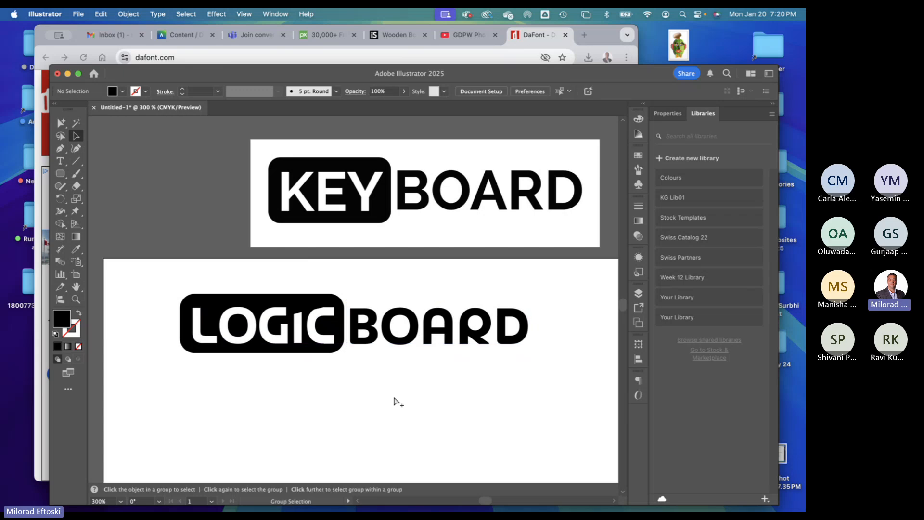
key("super+minus")
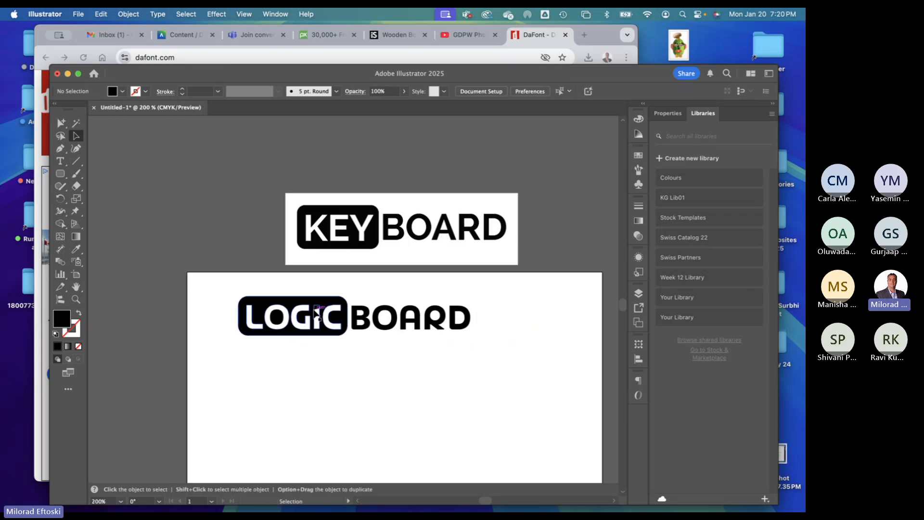
- Try moving the LOGIC badge up and away from BOARD, undo the move and deselect the badge
left_click_drag(314, 324, 280, 273)
key("super+z")
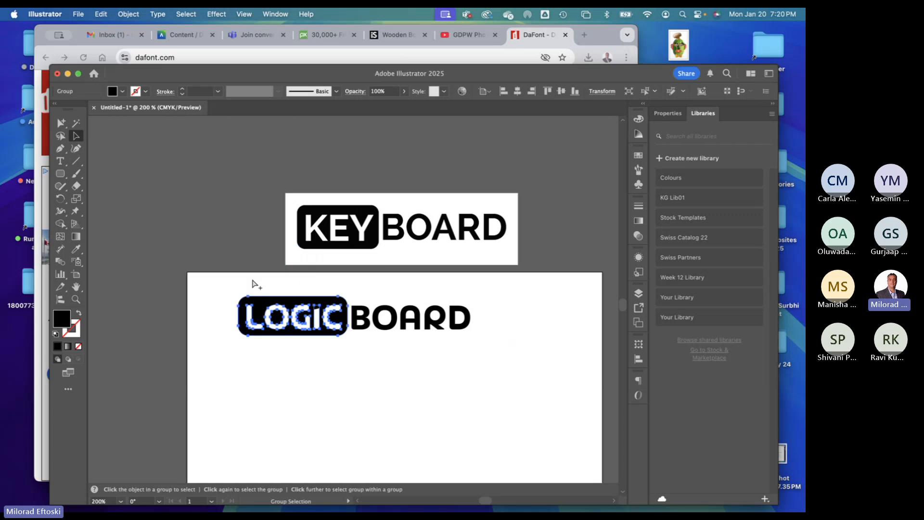
left_click(345, 381)
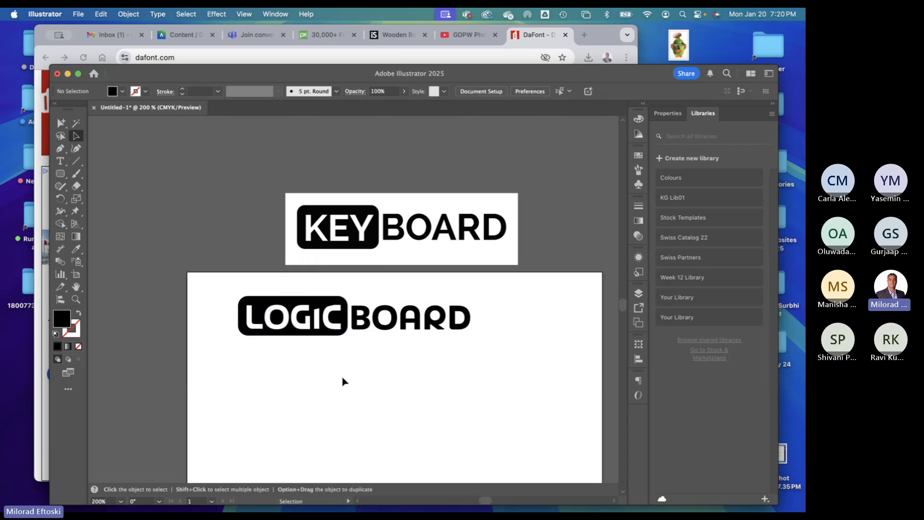
- Delete the KEYBOARD reference screenshot above the artboard
left_click(407, 258)
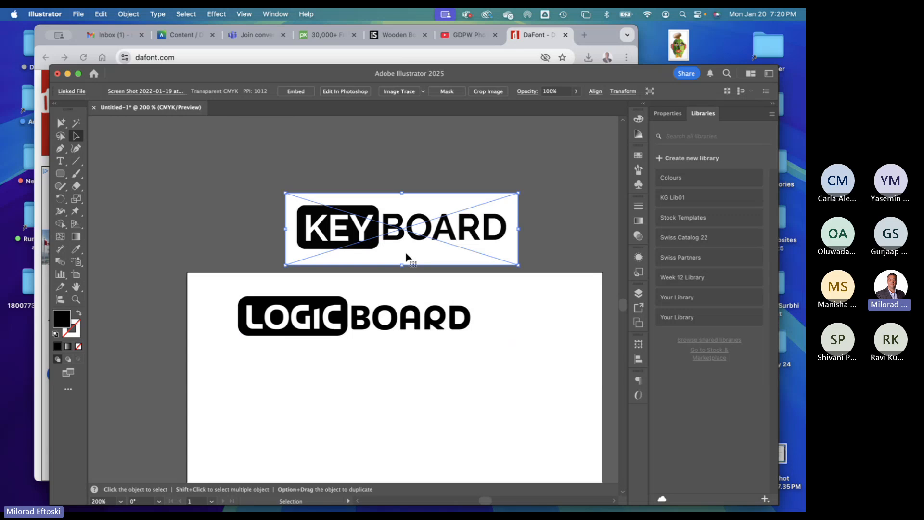
key("Delete")
scroll(433, 289, "down", 3)
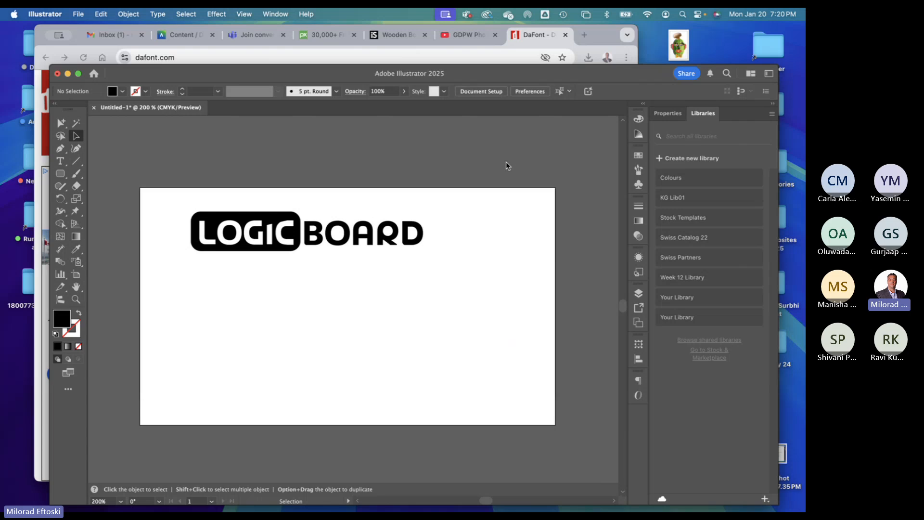
- Switch to the course site in Chrome and expand the Illustrator Module and its Illustrator Assignments folder
left_click(204, 60)
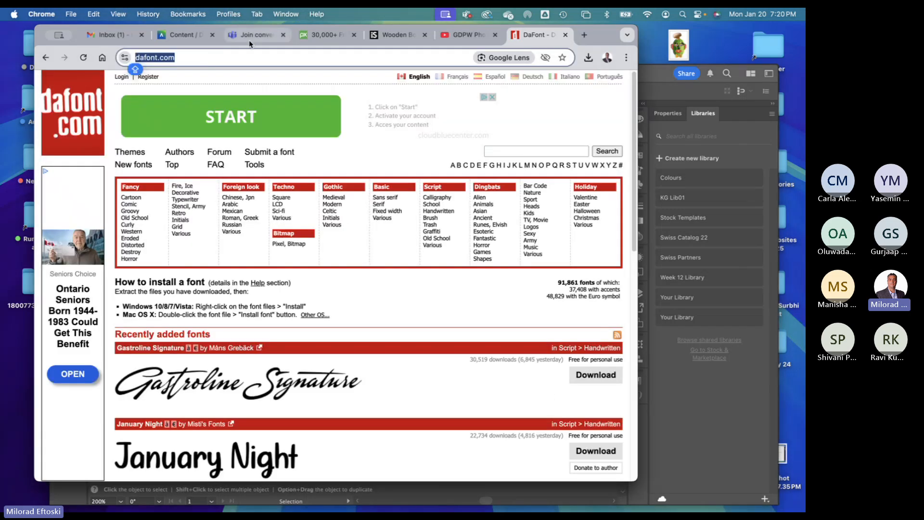
left_click(185, 35)
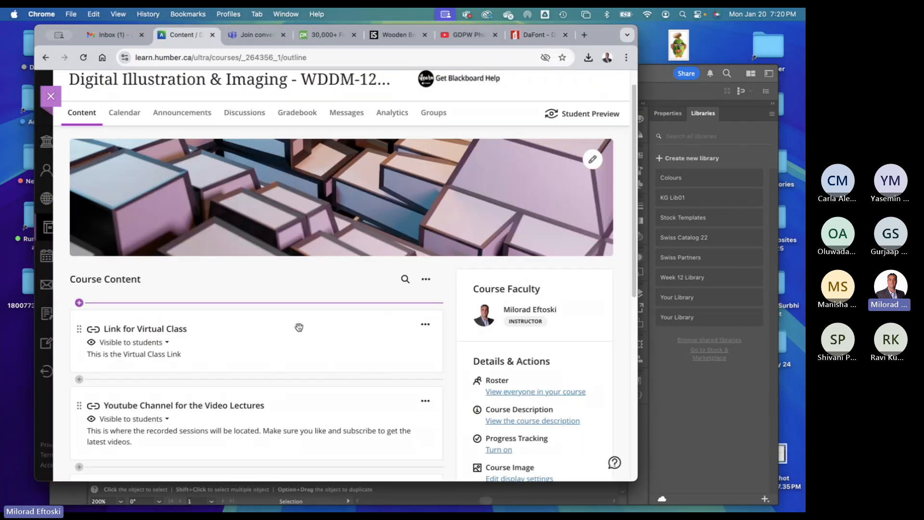
scroll(301, 329, "down", 6)
scroll(289, 327, "down", 2)
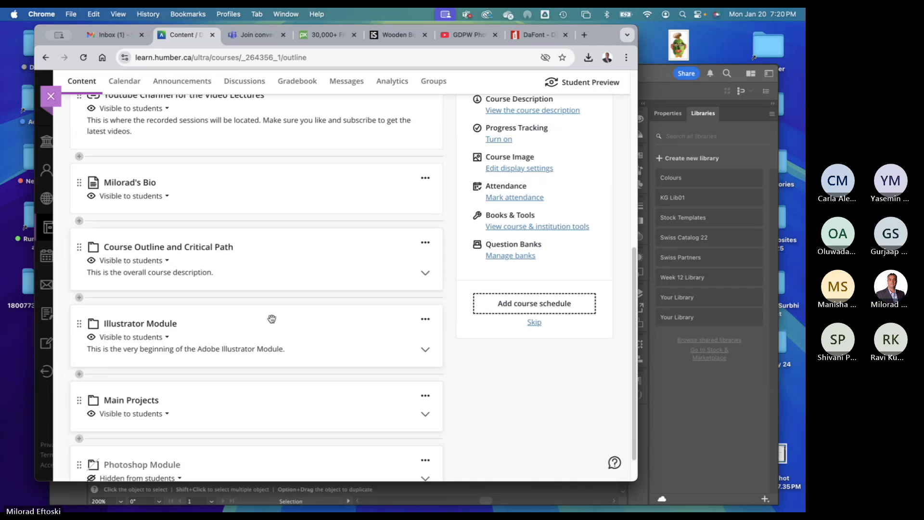
left_click(292, 300)
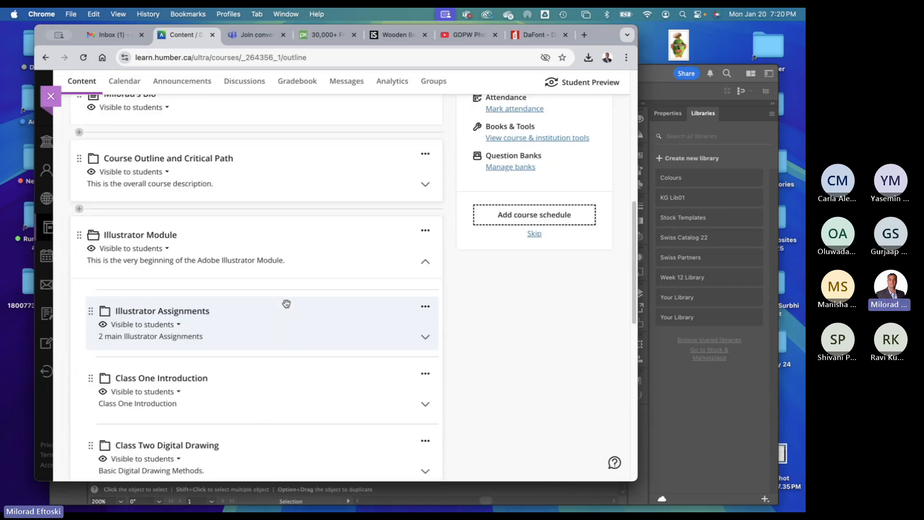
left_click(266, 313)
scroll(267, 314, "down", 3)
scroll(267, 314, "down", 1)
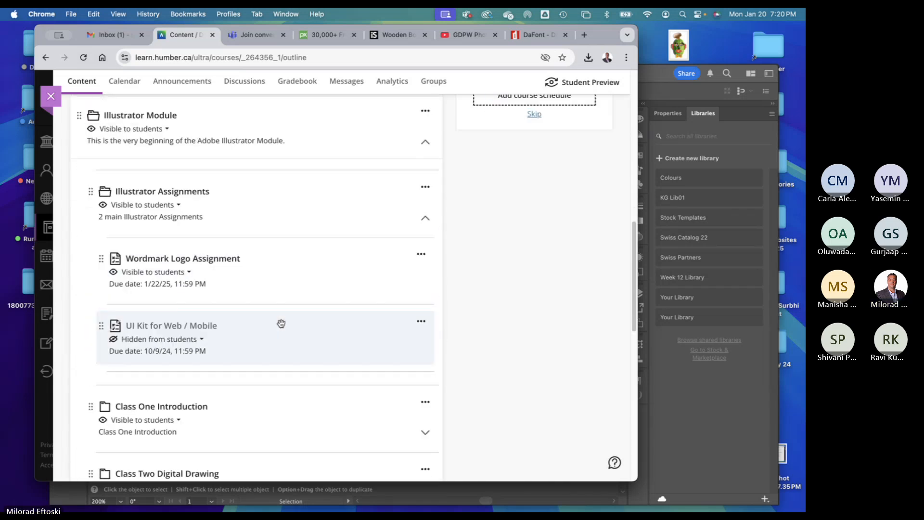
- Open the Wordmark Logo Assignment and review its brief, sample images, create-outlines note and Assignment Details
left_click(281, 324)
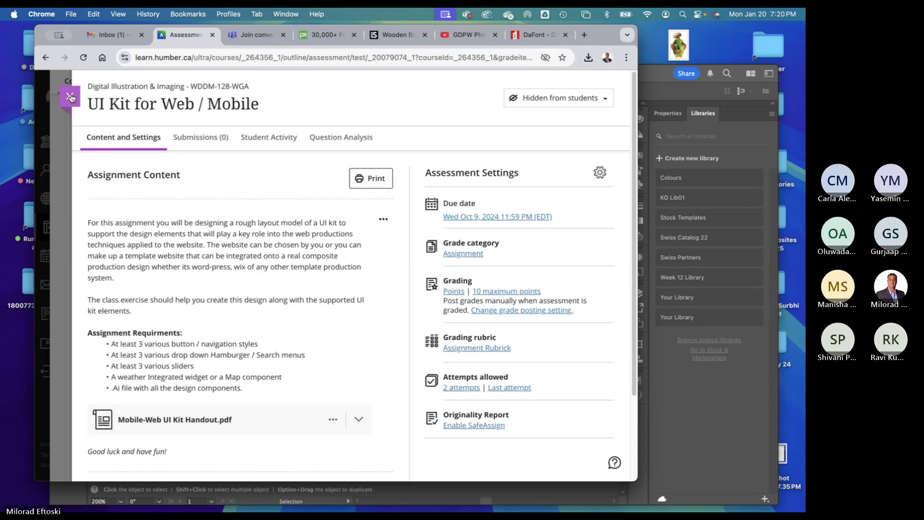
left_click(69, 97)
left_click(274, 273)
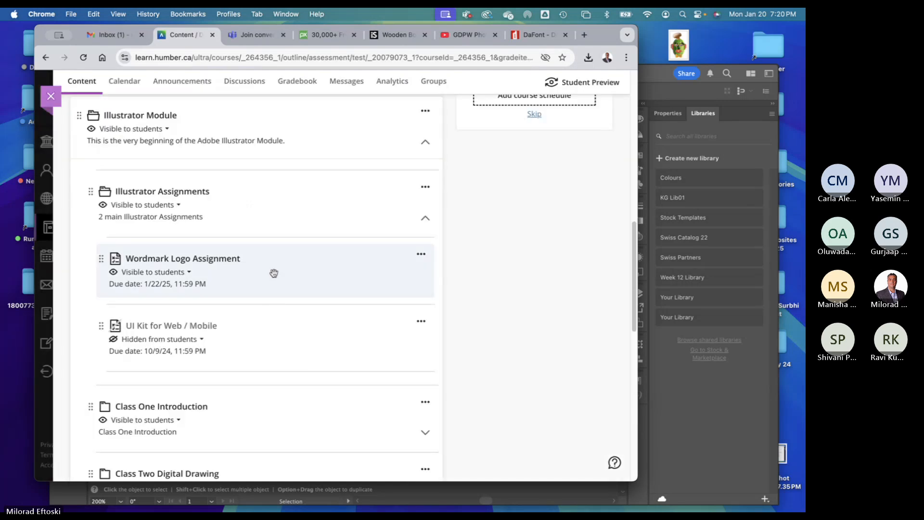
scroll(328, 306, "down", 10)
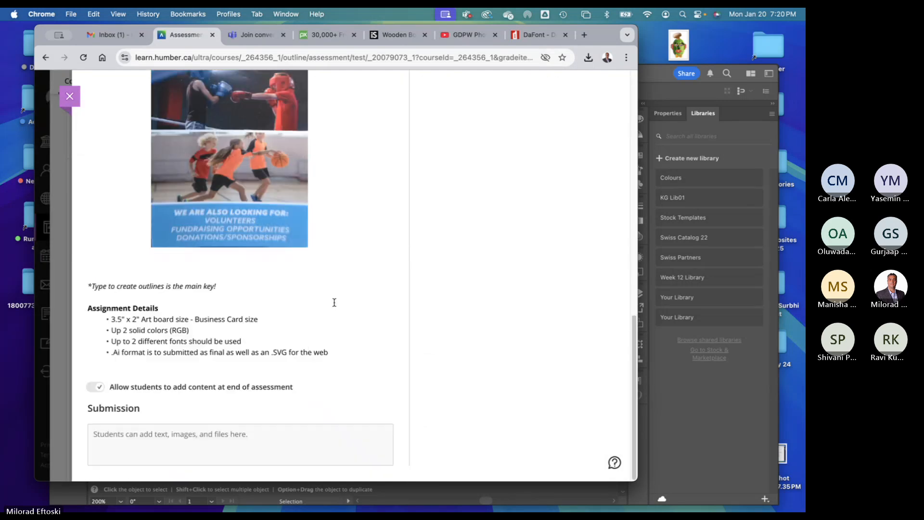
triple_click(128, 287)
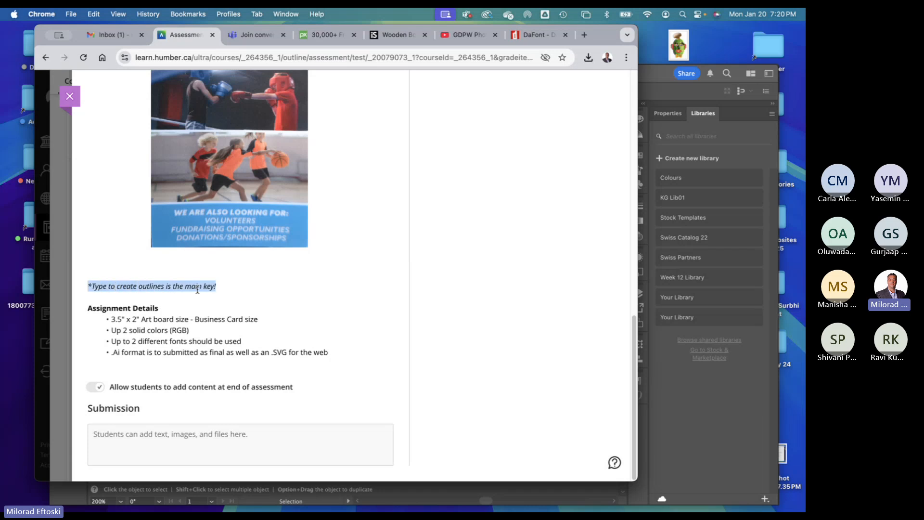
left_click(210, 327)
scroll(220, 332, "up", 10)
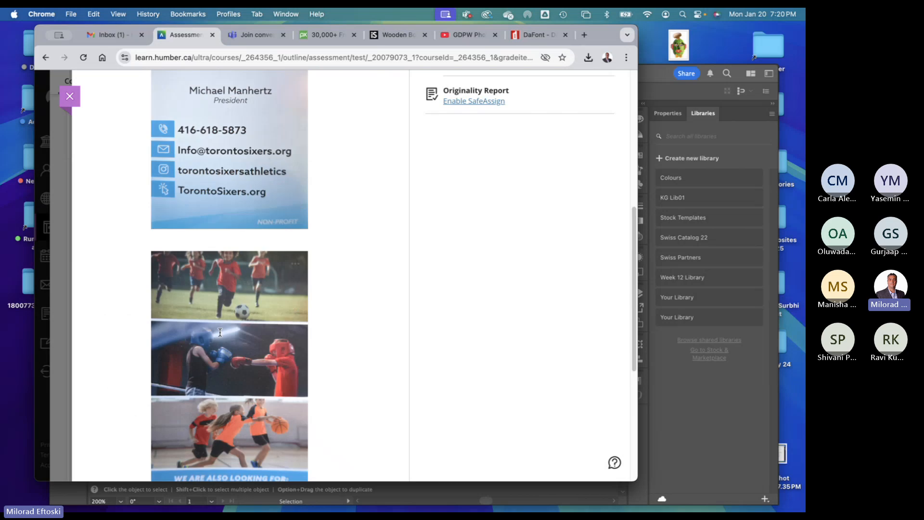
scroll(219, 332, "down", 10)
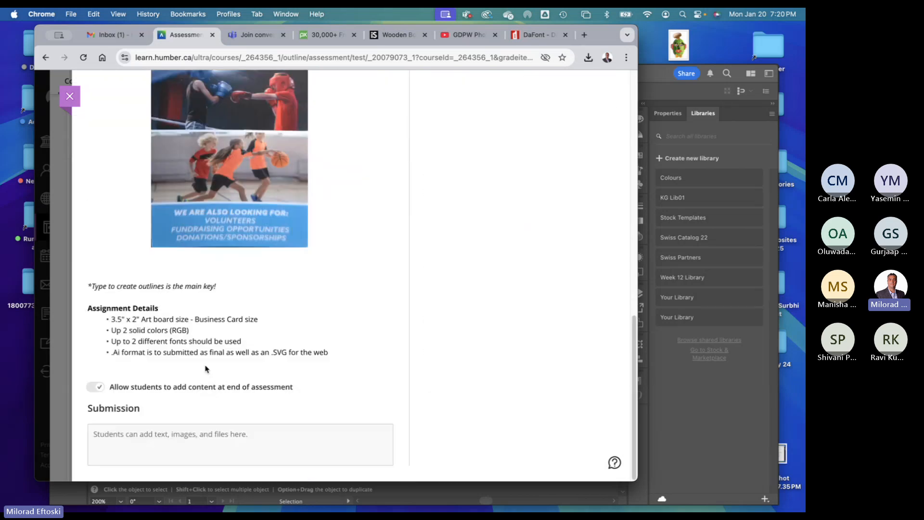
scroll(207, 339, "up", 10)
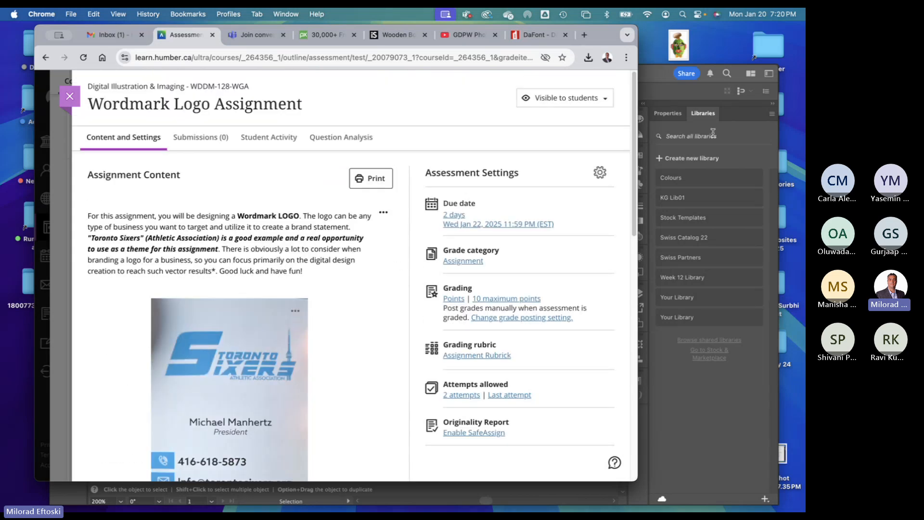
- Switch back to Illustrator and duplicate the BOARD text below the LOGICBOARD wordmark
left_click(660, 92)
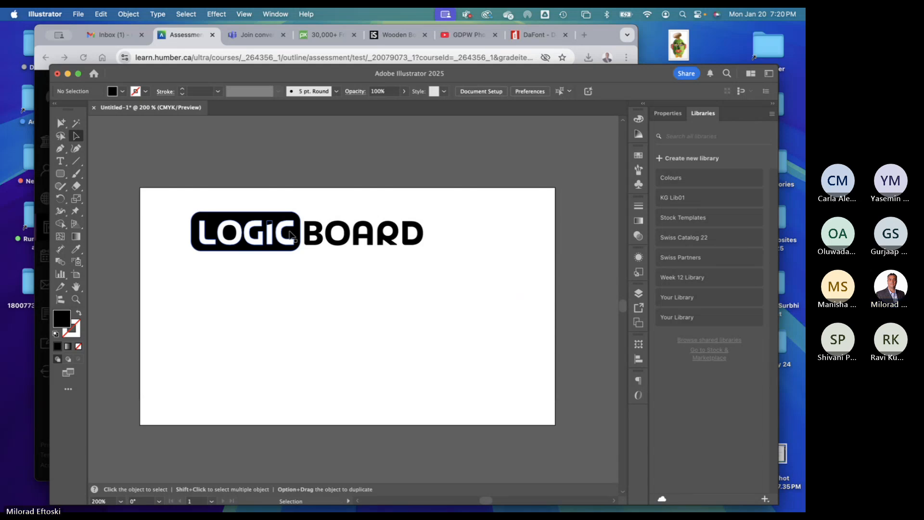
left_click(795, 246)
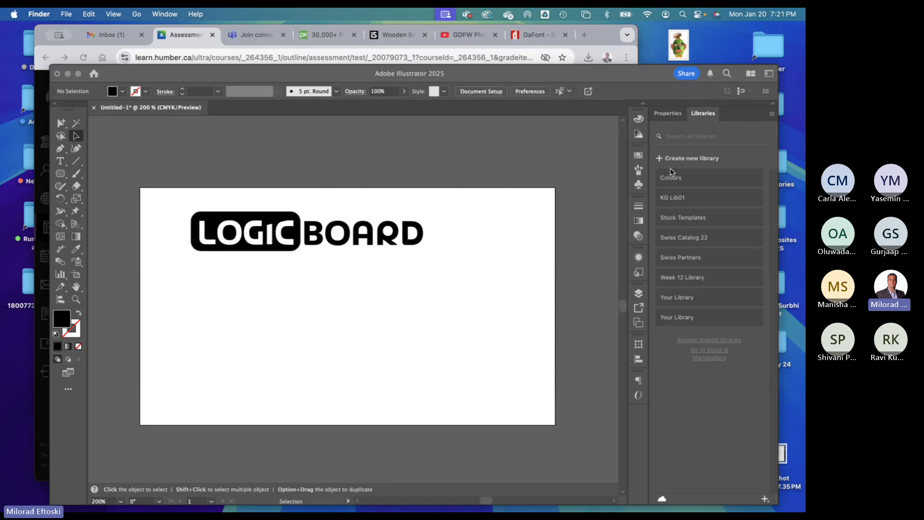
left_click(289, 302)
left_click(257, 244)
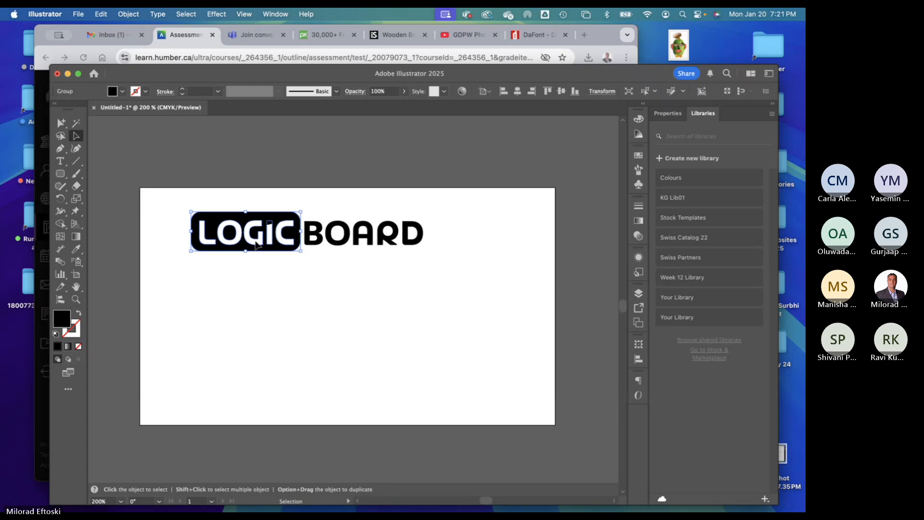
left_click(336, 246)
left_click_drag(336, 246, 249, 323)
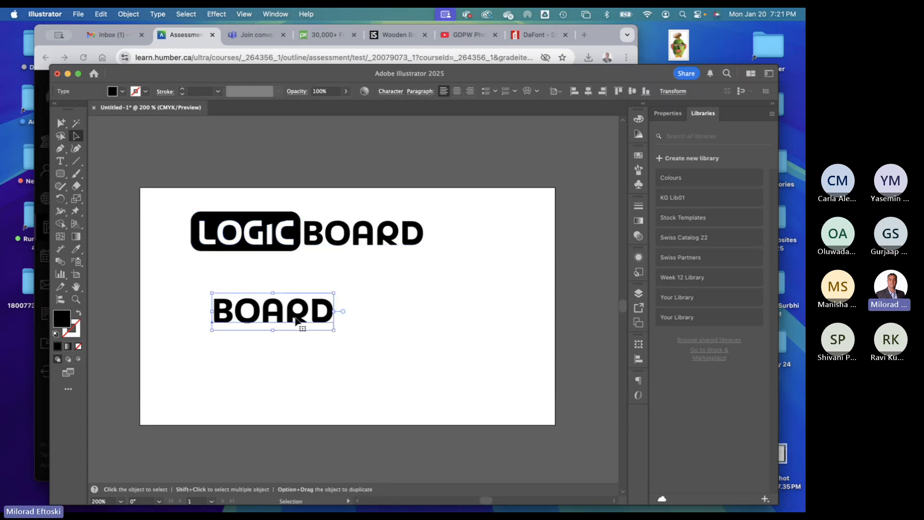
- Convert the duplicated BOARD text to outlines and ungroup it into separate letters
left_click(157, 15)
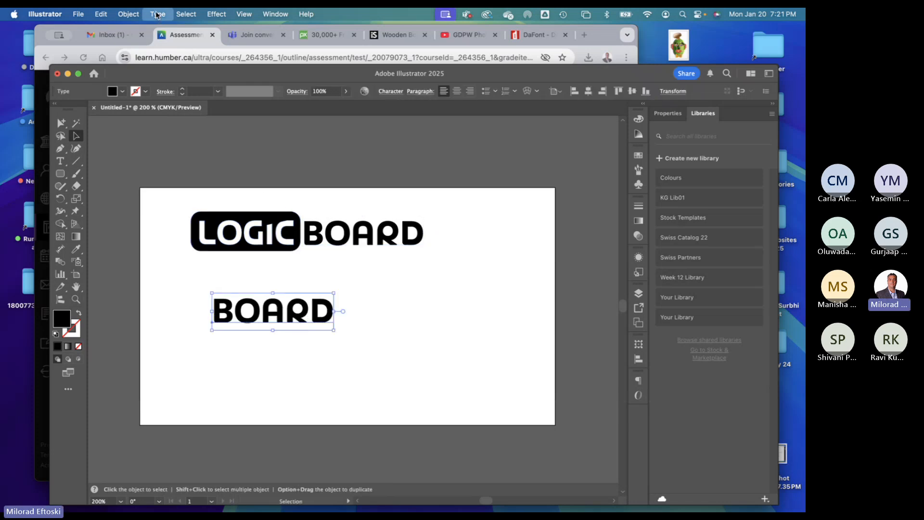
left_click(208, 212)
left_click(452, 354)
left_click(320, 324)
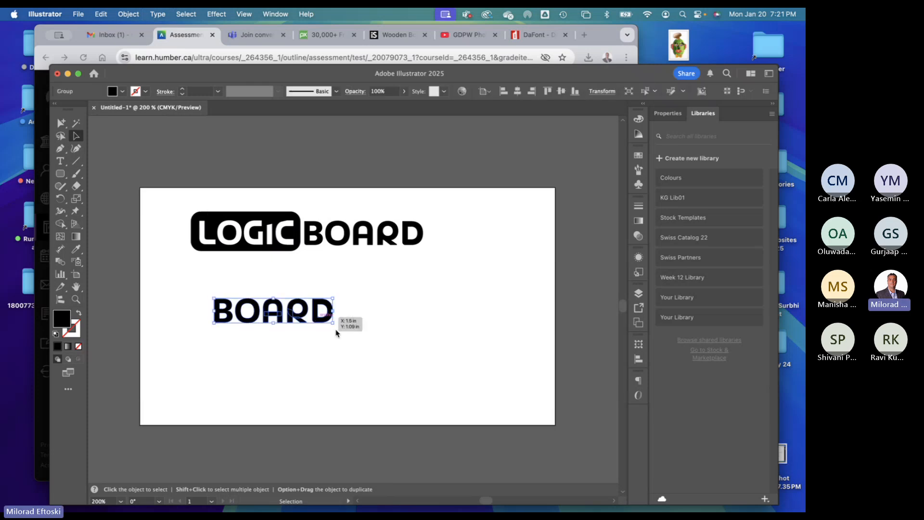
left_click(357, 339)
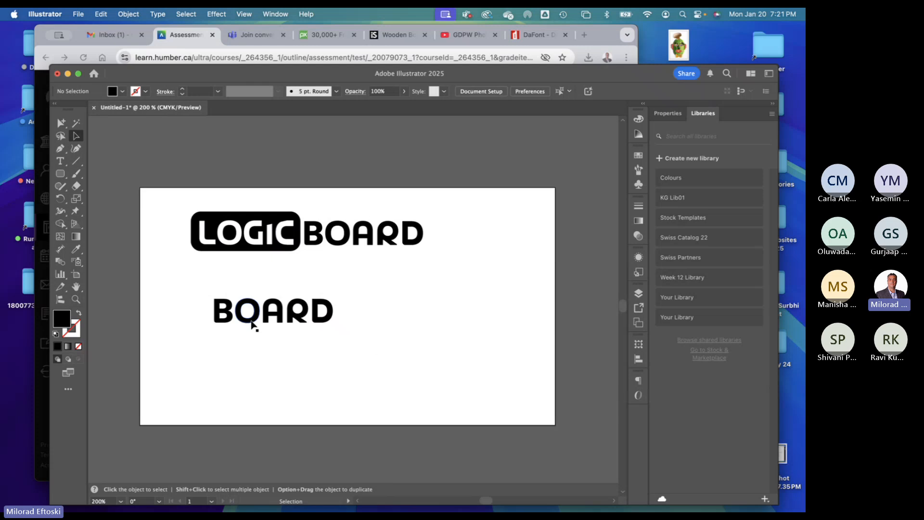
- Stagger the outlined BOARD letters, raising the O and R slightly and the A highest while nudging the B
left_click_drag(250, 319, 299, 312)
left_click(328, 341)
key("super+equal")
key("super+equal")
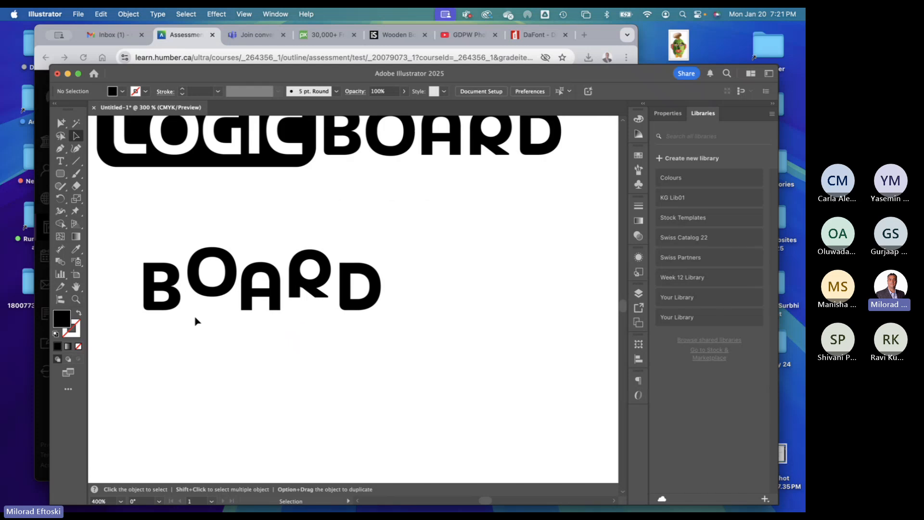
left_click_drag(175, 308, 176, 305)
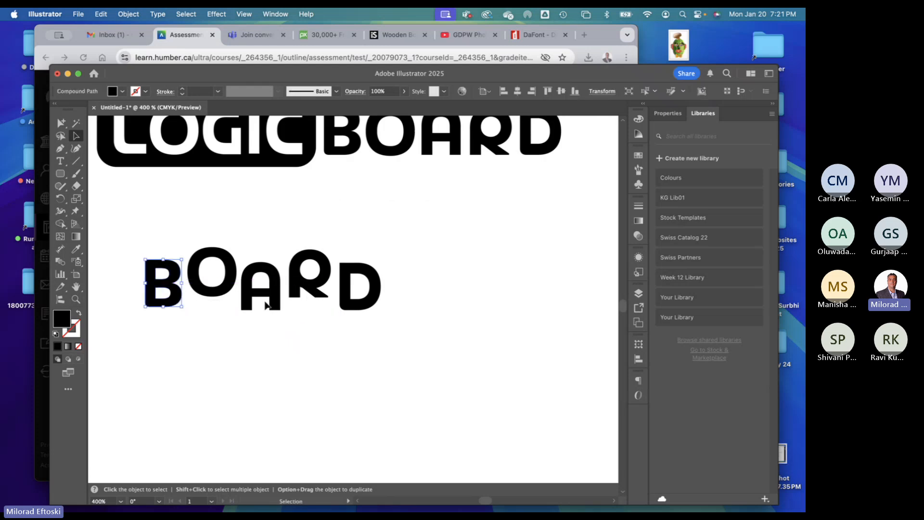
left_click_drag(266, 304, 246, 272)
left_click(279, 336)
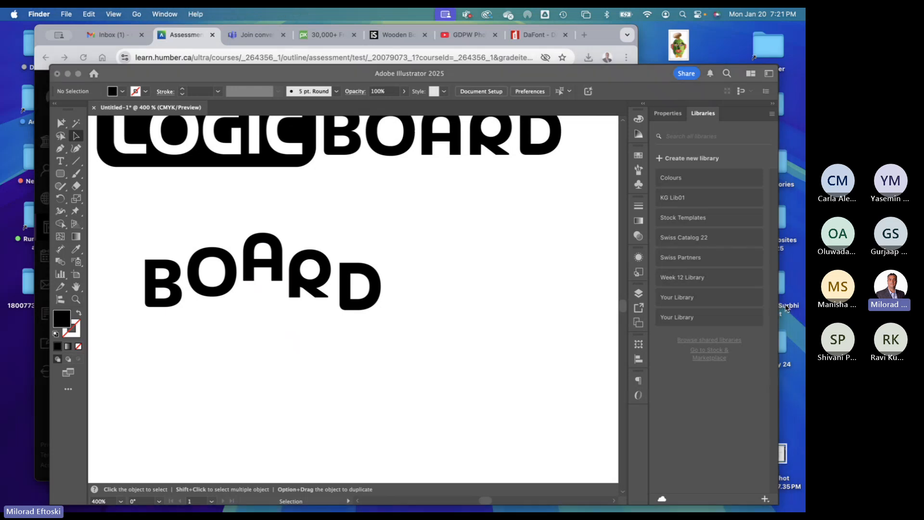
mouse_move(315, 303)
left_mouse_down()
mouse_move(320, 285)
mouse_move(315, 302)
left_mouse_up()
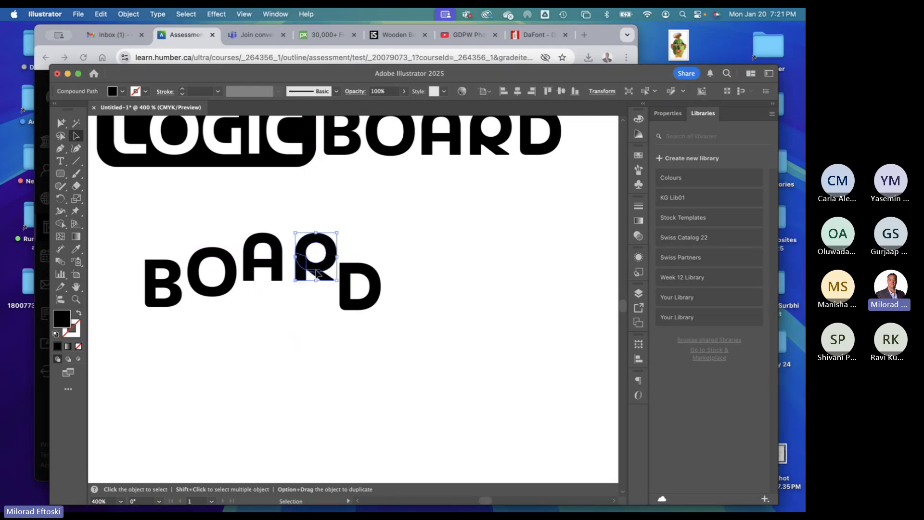
- Try grouping the staggered BOARD letters and shifting the D
left_click_drag(192, 237, 450, 373)
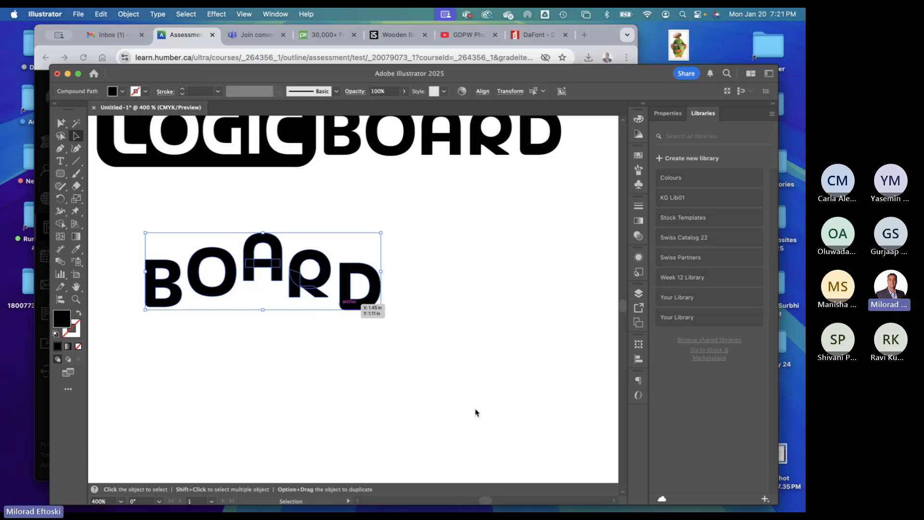
left_click(288, 344)
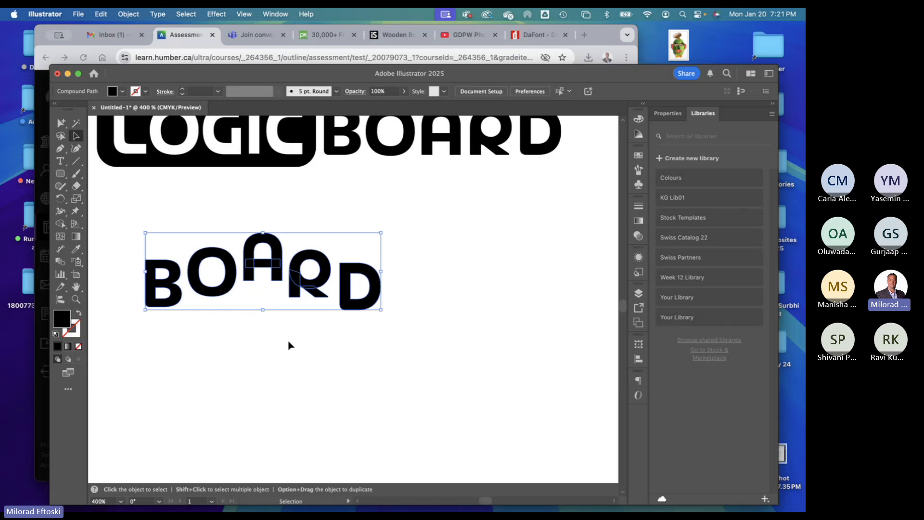
left_click_drag(154, 231, 416, 366)
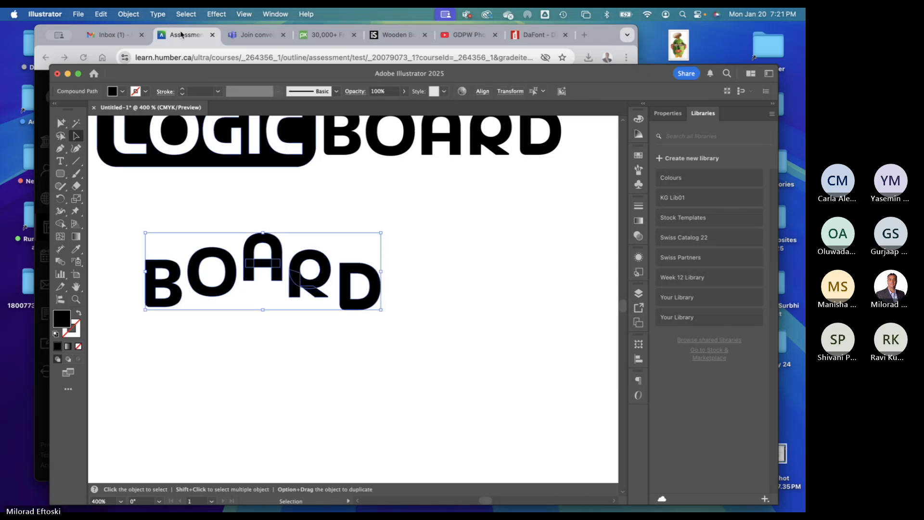
left_click(128, 13)
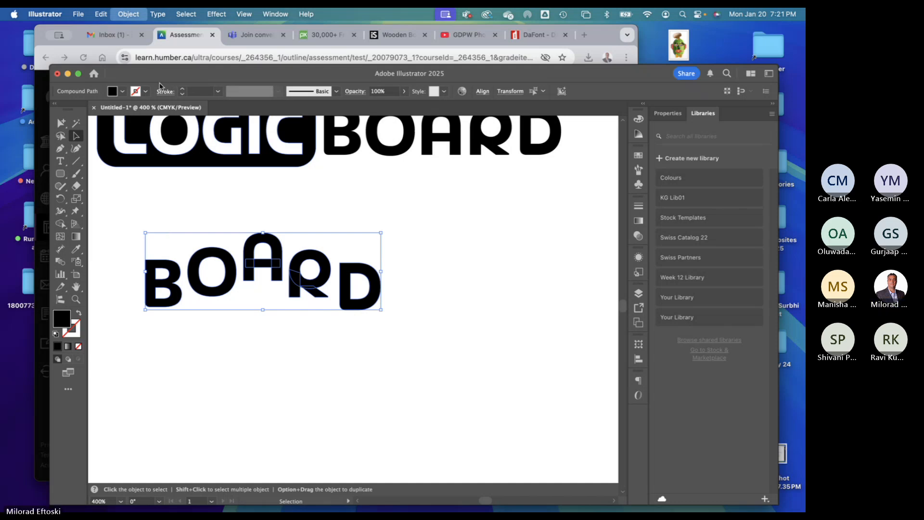
left_click(162, 87)
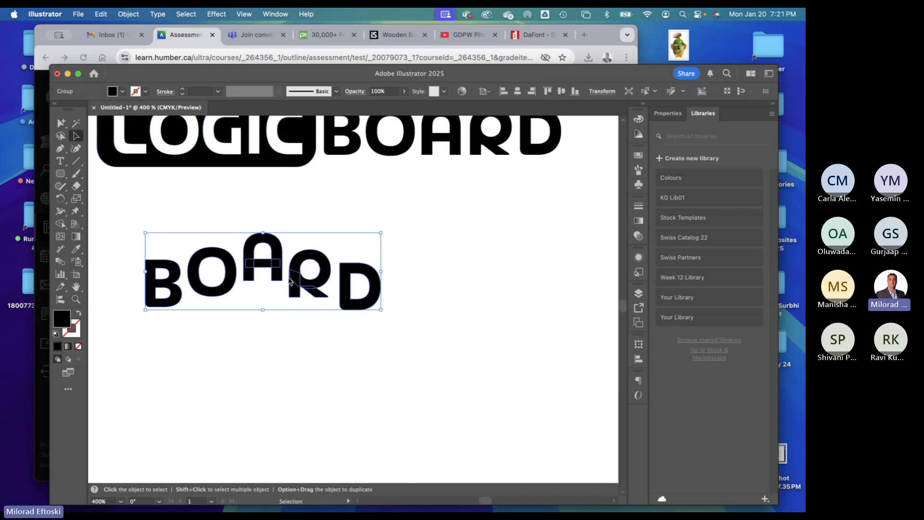
left_click(341, 304)
left_click(341, 304)
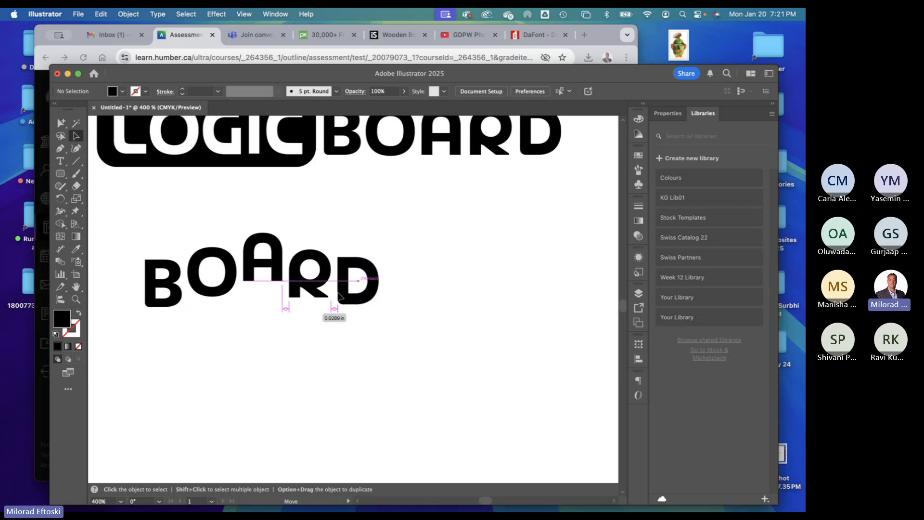
left_click(239, 278)
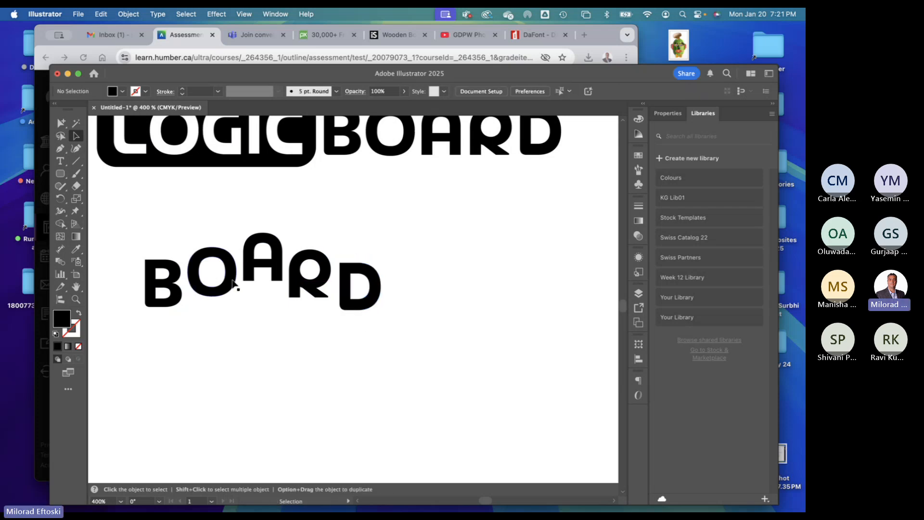
- Recolour the raised letter A of the staggered BOARD light green
left_click(251, 273)
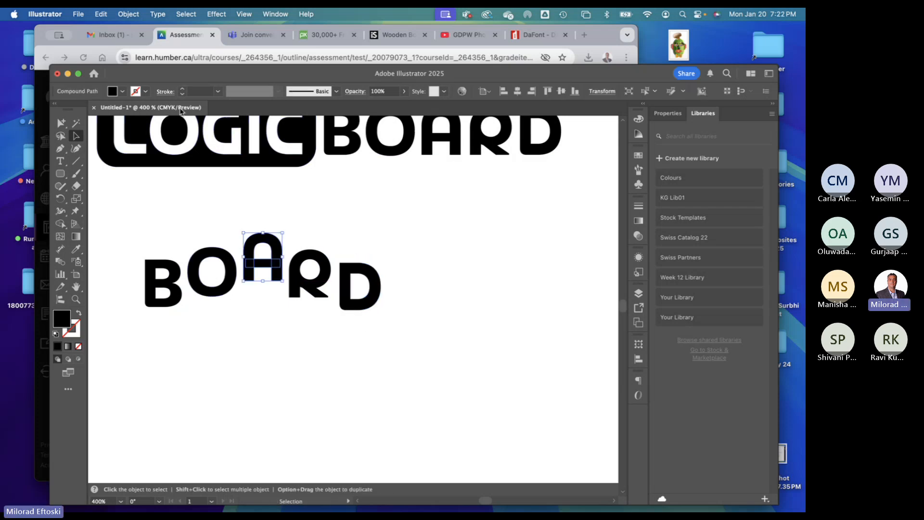
left_click(25, 139)
left_click(307, 208)
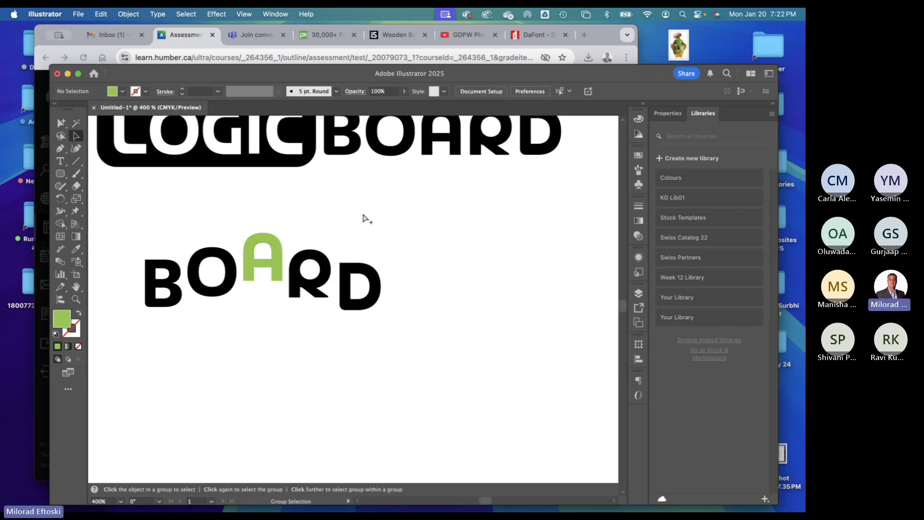
key("super+minus")
key("super+minus")
scroll(405, 275, "right", 2)
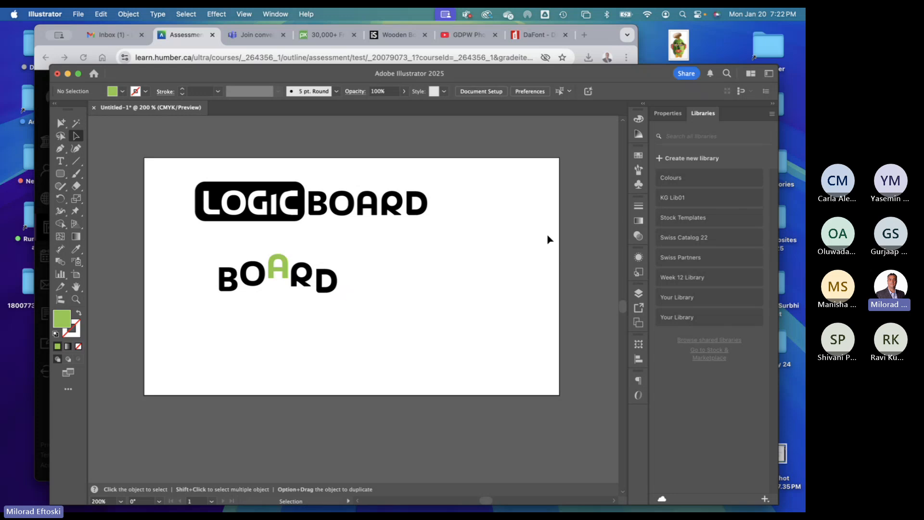
left_click(780, 241)
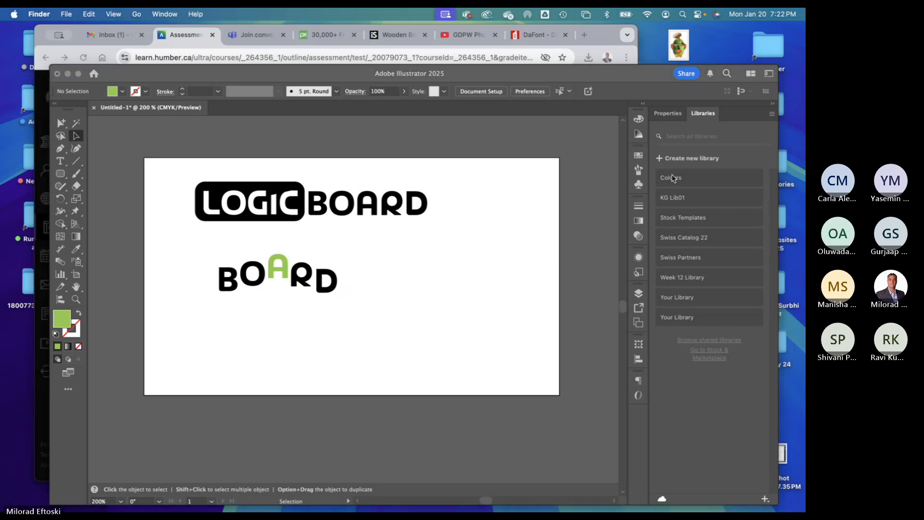
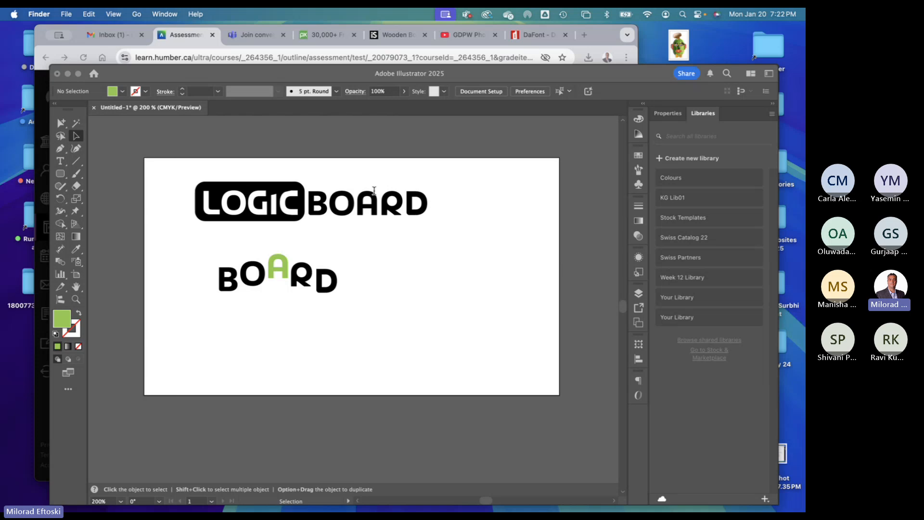
- Switch to Chrome, search for "CALVING KLEIN LOGO" in a new tab and look over the logo images
left_click(330, 331)
left_click(602, 39)
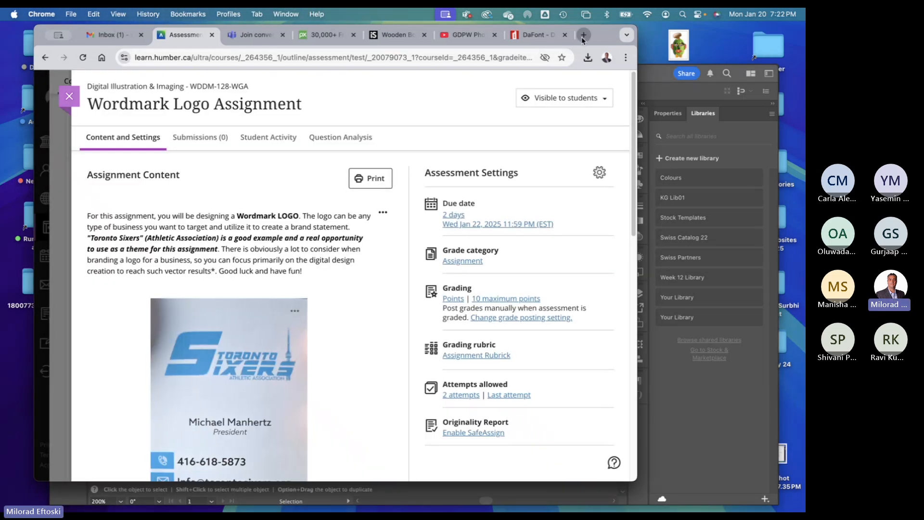
left_click(582, 37)
left_click(497, 58)
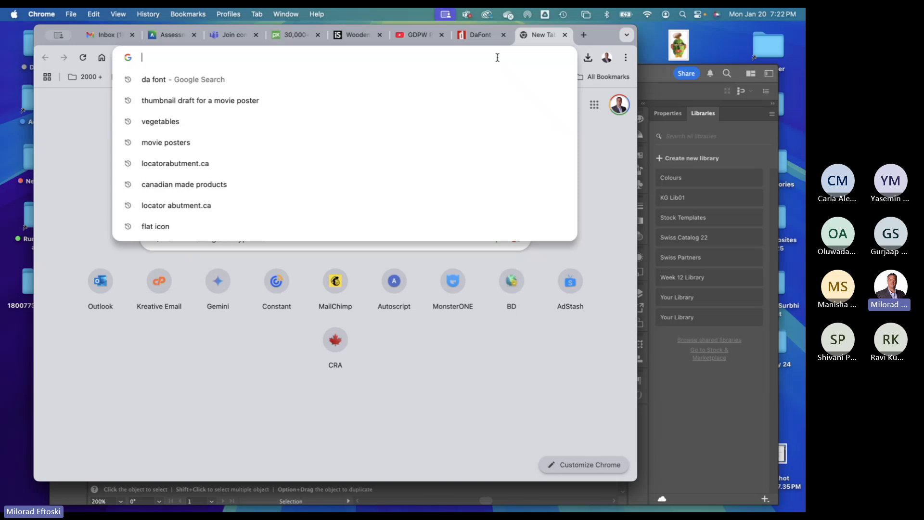
type("CALVING KLE")
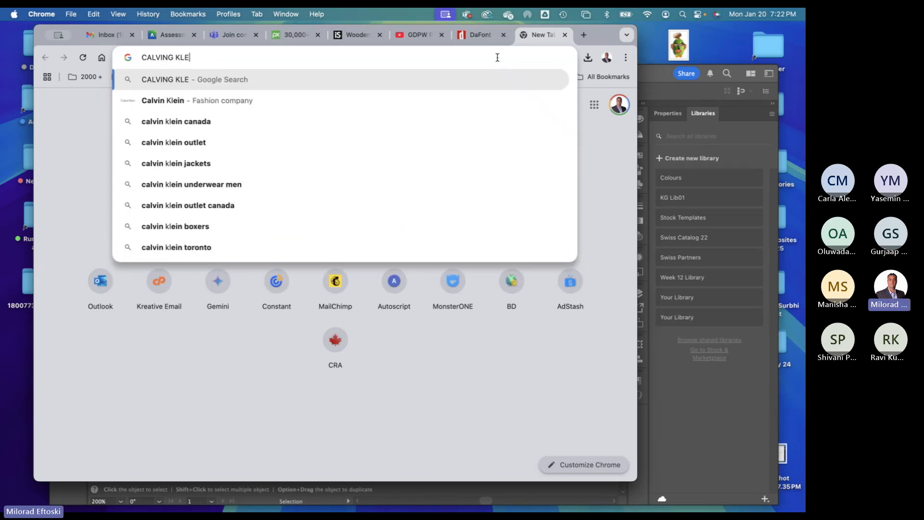
type("IN LOGO")
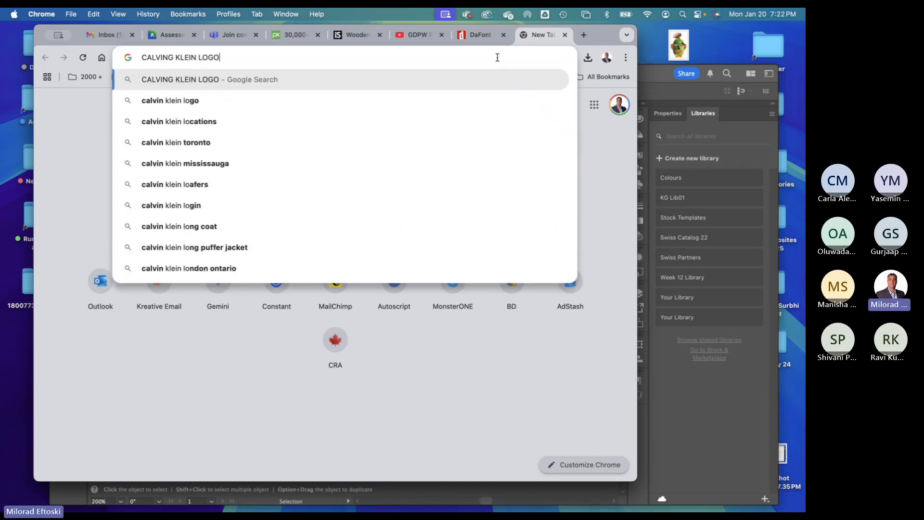
key("Return")
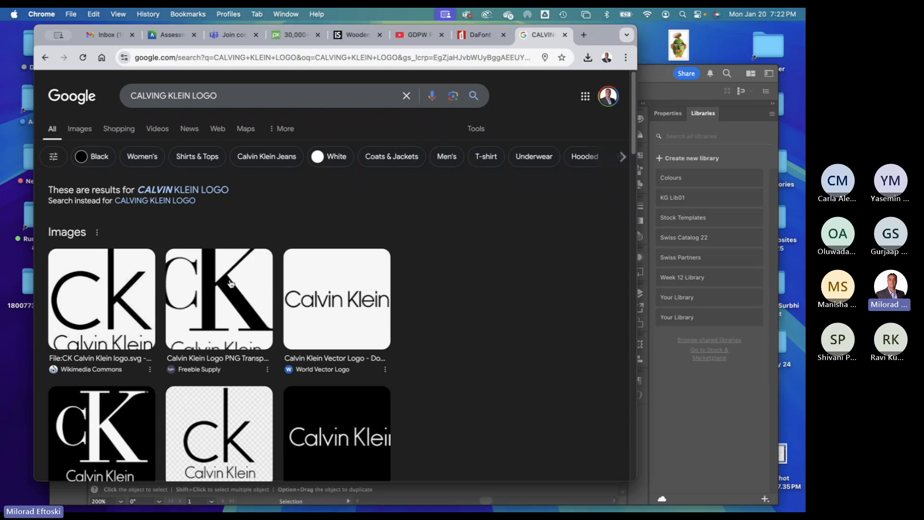
scroll(230, 284, "down", 5)
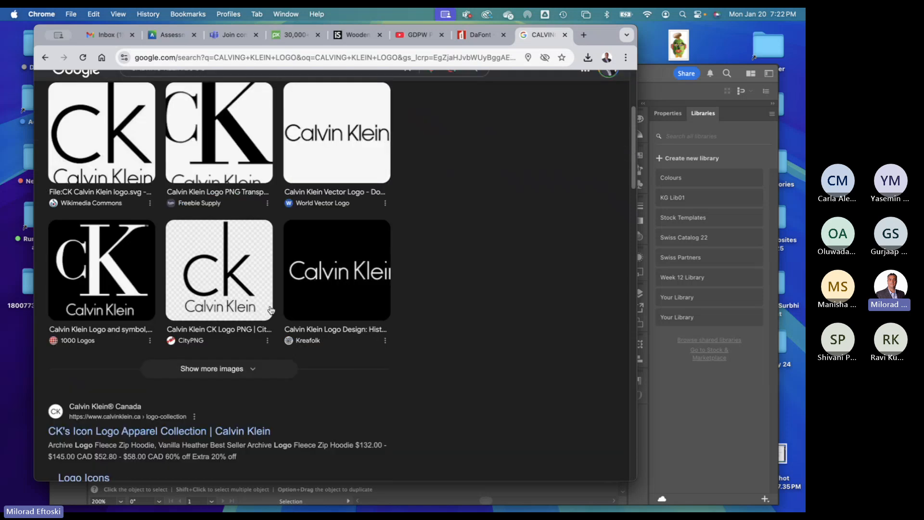
scroll(166, 103, "up", 5)
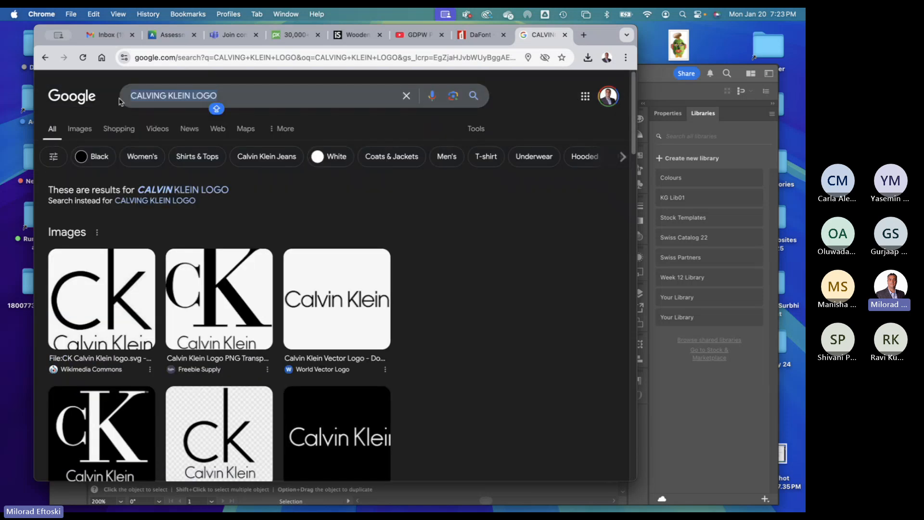
- Replace the Google query with "FASHION LOGOS" and run the search
type("FASK=H")
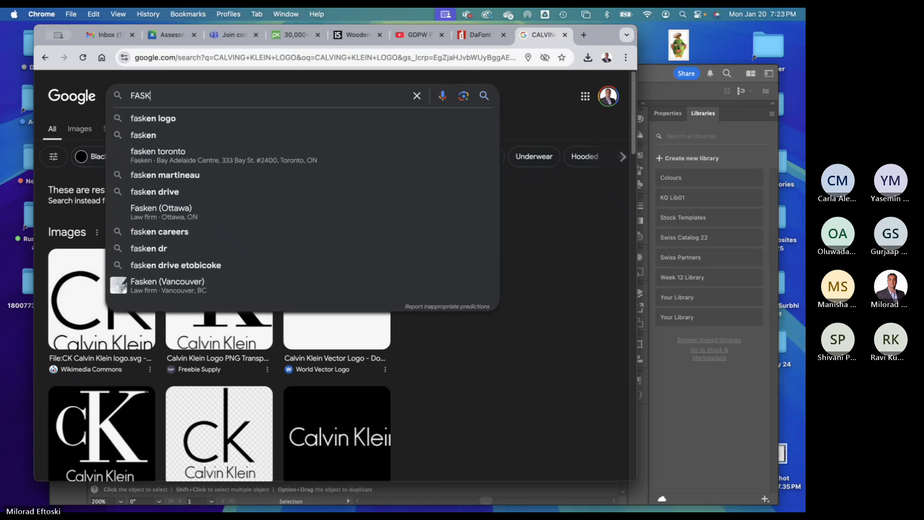
key("BackSpace")
key("BackSpace")
key("BackSpace")
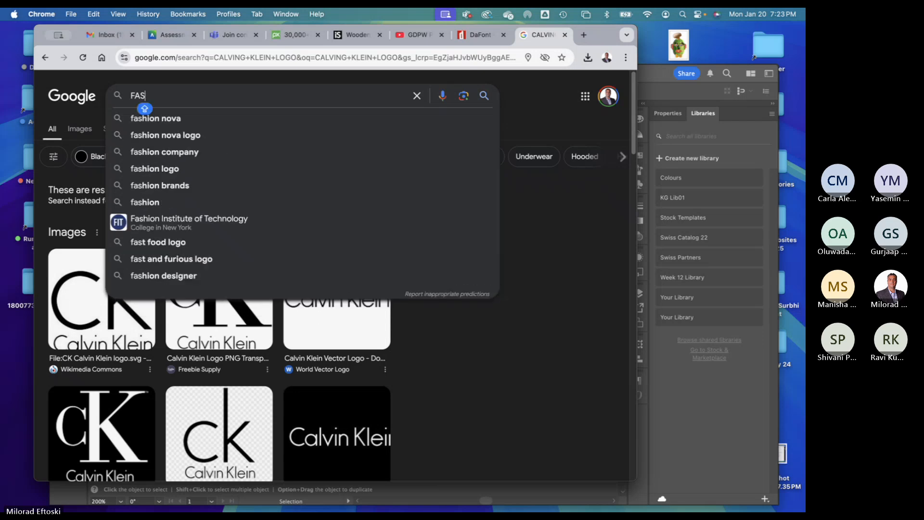
type("HION LOGOS")
key("Return")
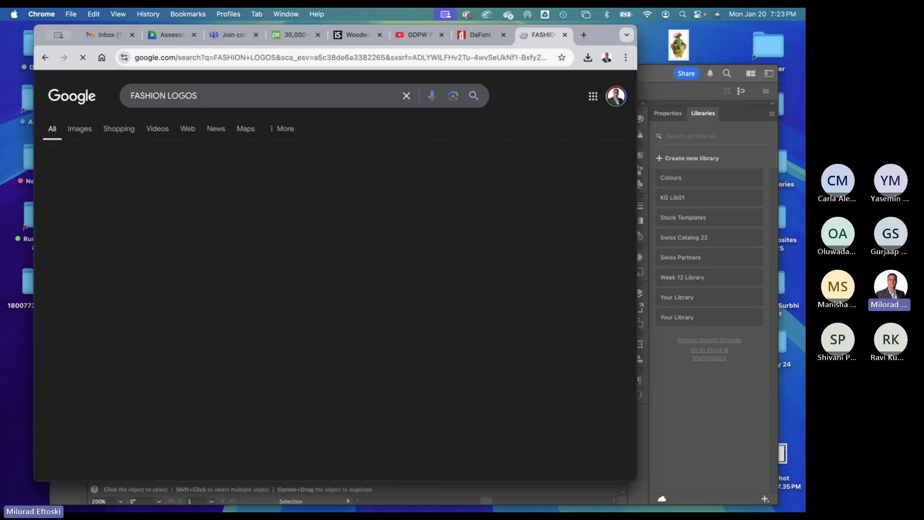
- Preview the Dreamstime clothing brands, Ebaqdesign luxury fashion and Pixcap Chanel logo images
left_click(108, 242)
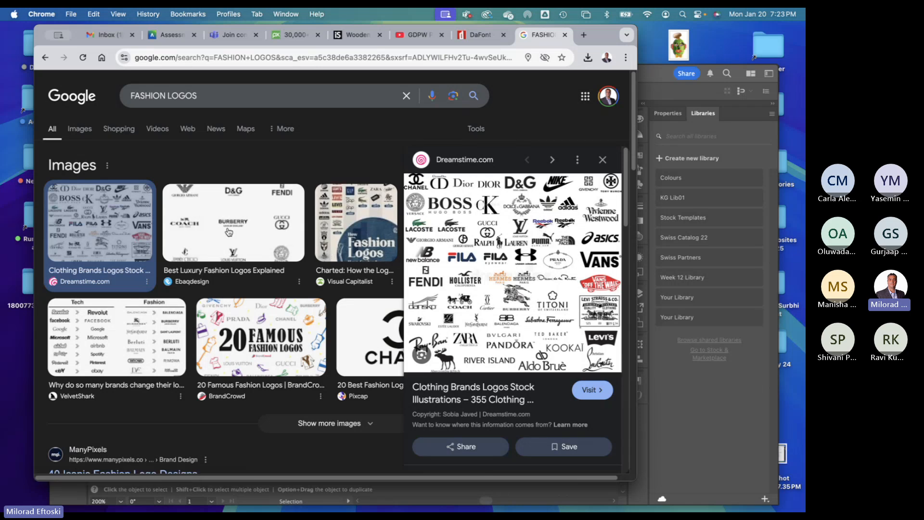
key("Right")
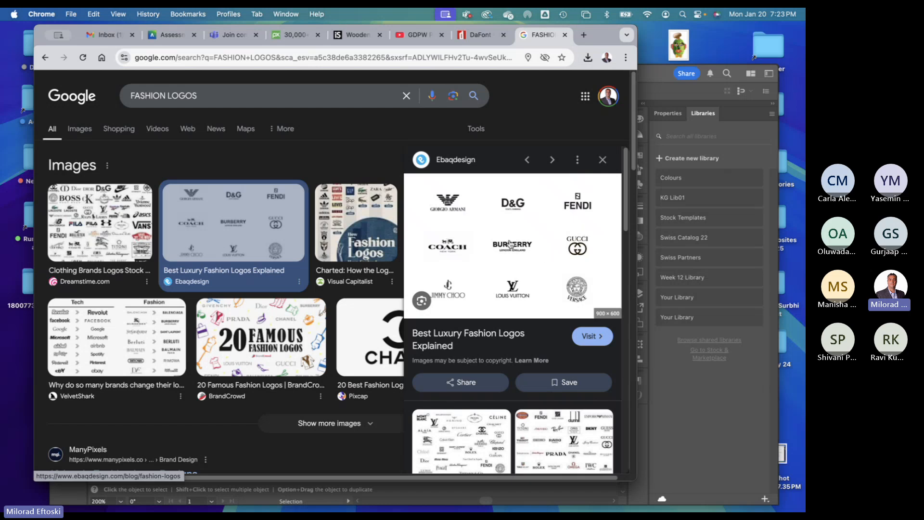
left_click(362, 328)
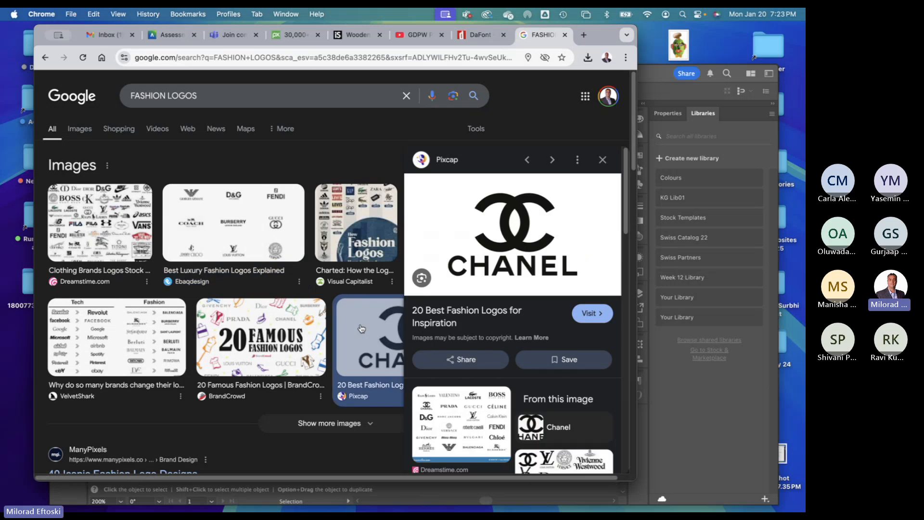
left_click(791, 247)
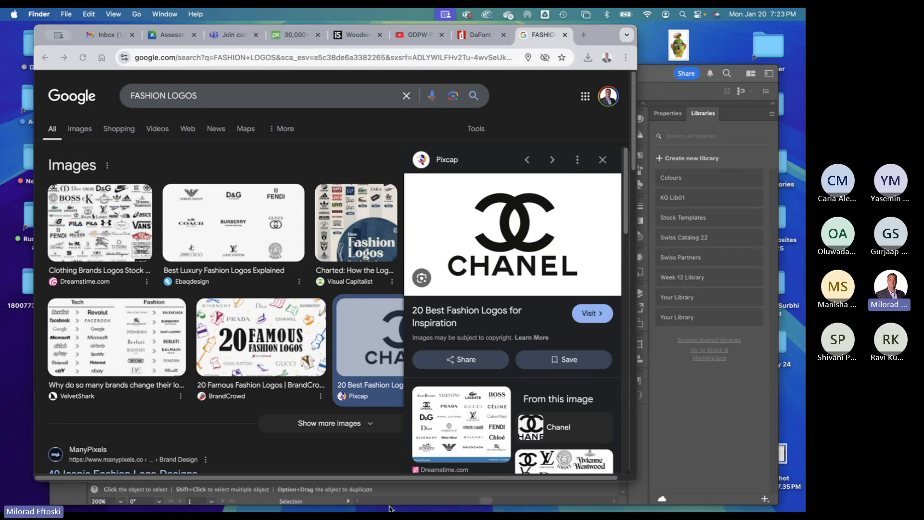
- Switch to Illustrator and add the single letter "C" as black point text in the artboard's empty area right of the staggered BOARD
left_click(425, 500)
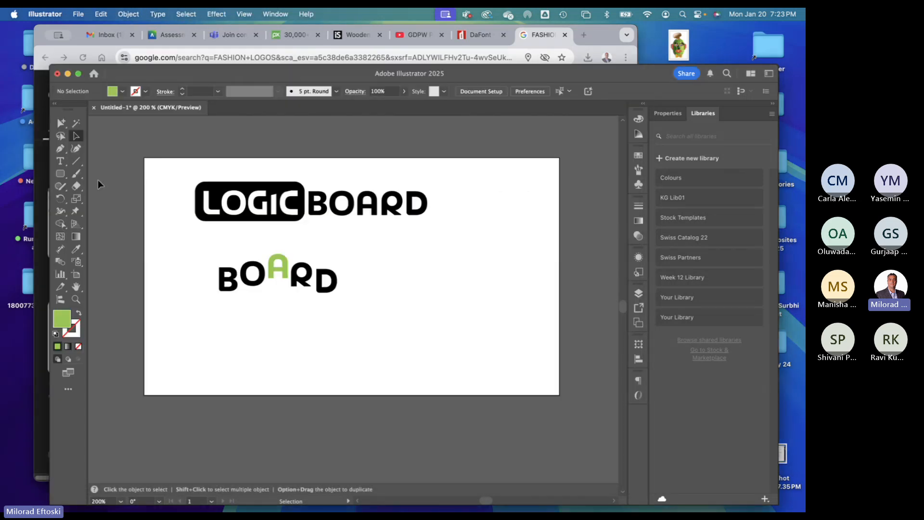
key("t")
left_click(428, 319)
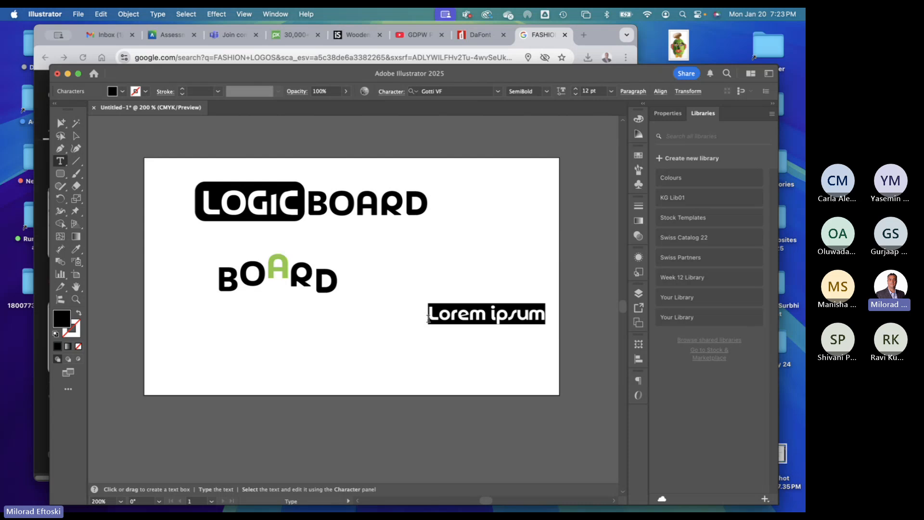
type("c")
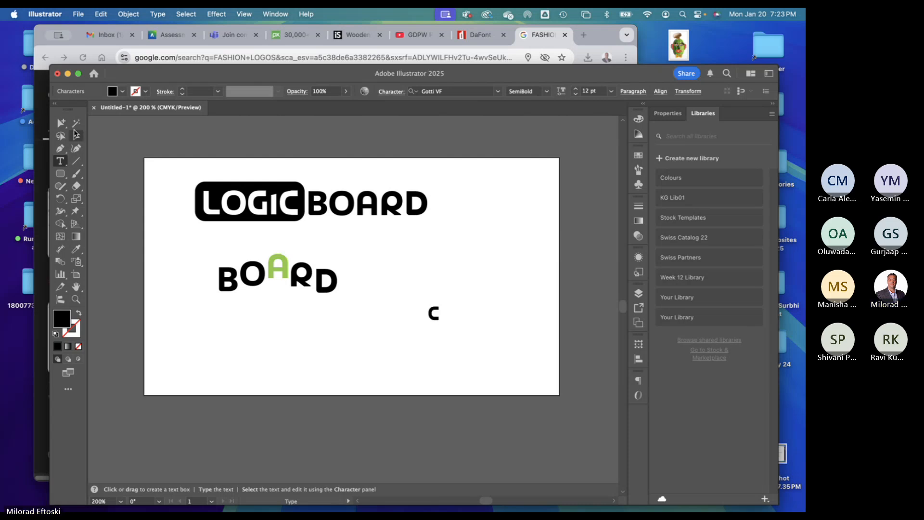
key("Escape")
- Set the letter C in Acumin Variable Concept Semibold, enlarge it well above the BOARD letters' height and reposition it
left_click(462, 316)
mouse_move(440, 304)
left_mouse_down()
mouse_move(468, 255)
mouse_move(442, 314)
left_mouse_up()
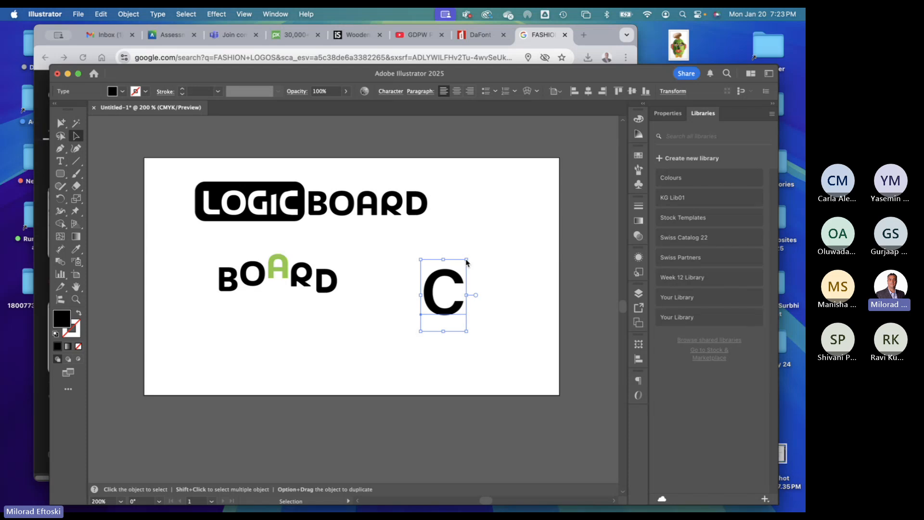
left_click_drag(465, 261, 508, 264)
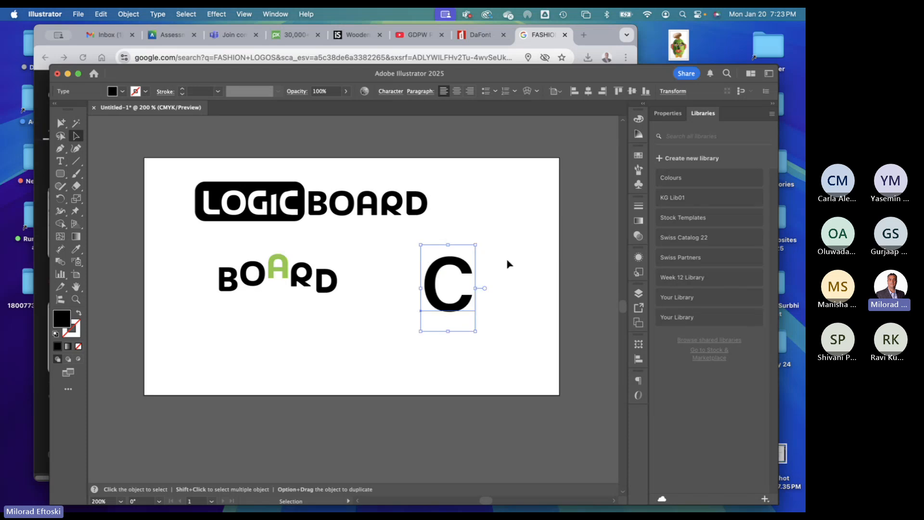
left_click_drag(453, 312, 462, 318)
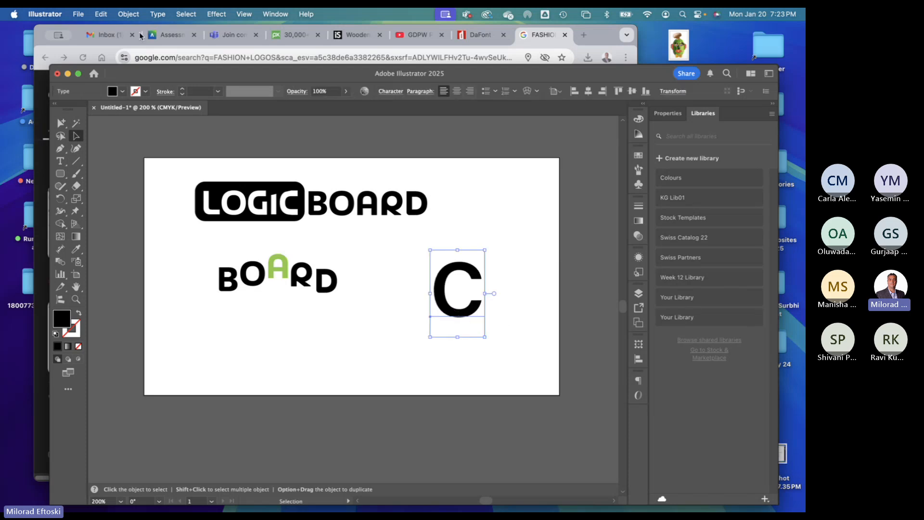
- Convert the large C to outlines and shift it slightly down and left
left_click(158, 14)
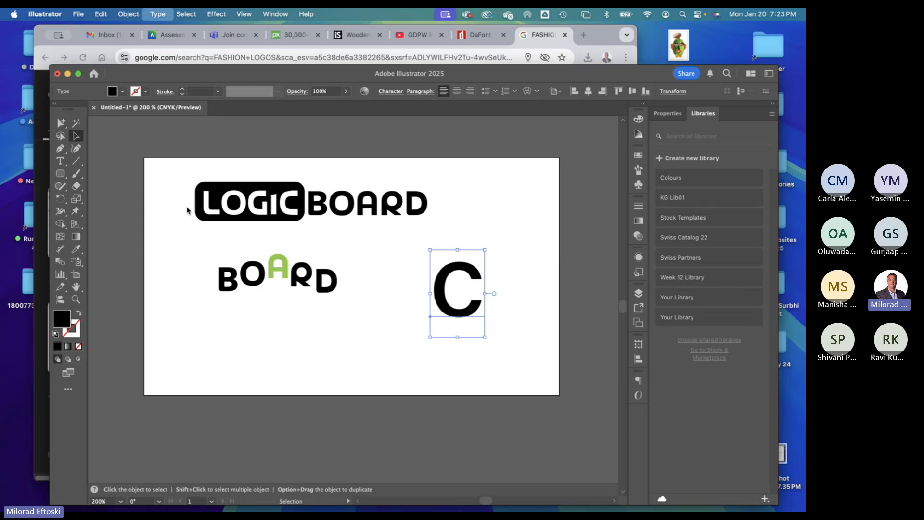
key("super+shift+o")
left_click_drag(439, 288, 433, 294)
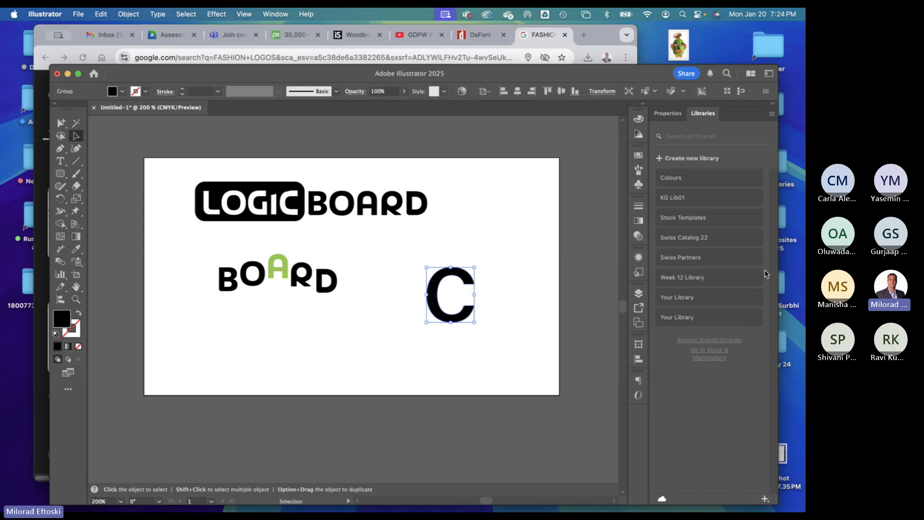
- Check the Chanel logo in Chrome, return to Illustrator, duplicate the outlined C and mirror the copy horizontally over the original
left_click(592, 38)
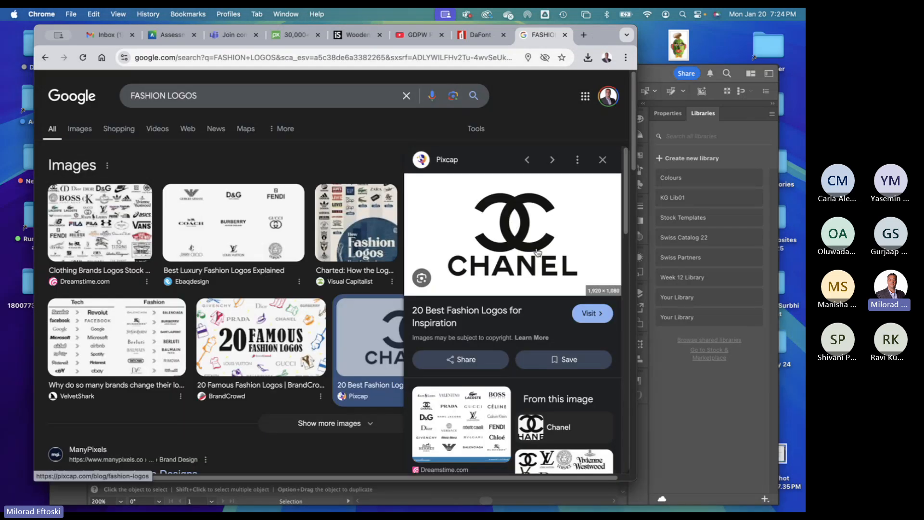
key("super+Tab")
left_click_drag(452, 316, 417, 323)
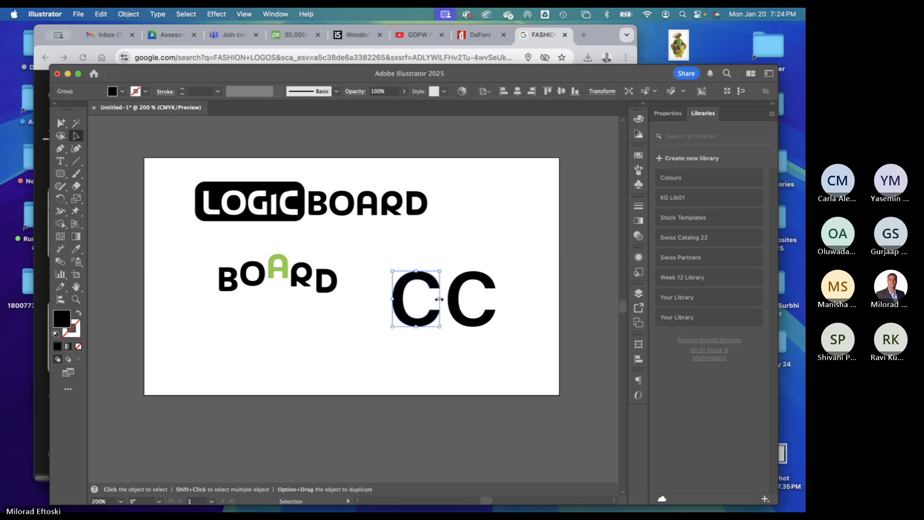
left_click_drag(439, 299, 484, 326)
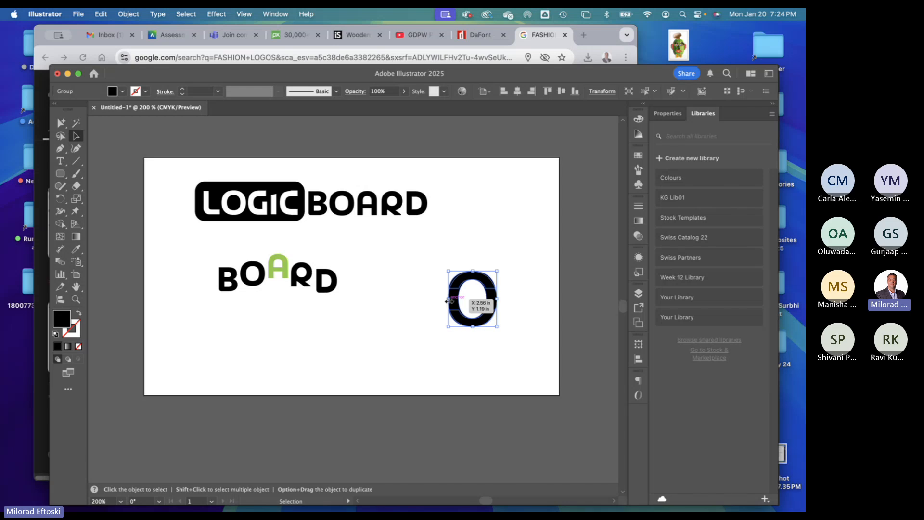
left_click(500, 348)
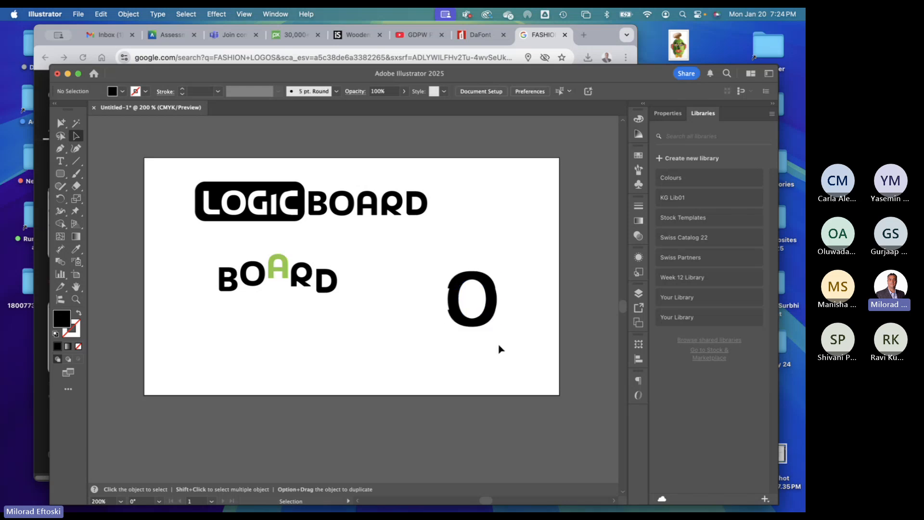
- Narrow the mirrored C slightly to match the original and move it left so the two Cs interlock back to back
scroll(464, 321, "up", 5)
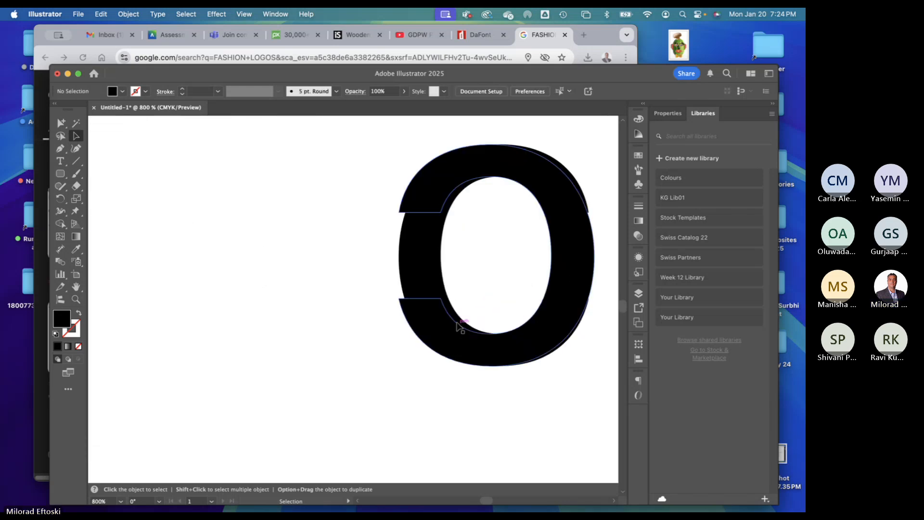
left_click(458, 325)
left_click_drag(399, 256, 407, 256)
left_click(350, 270)
scroll(350, 270, "down", 2)
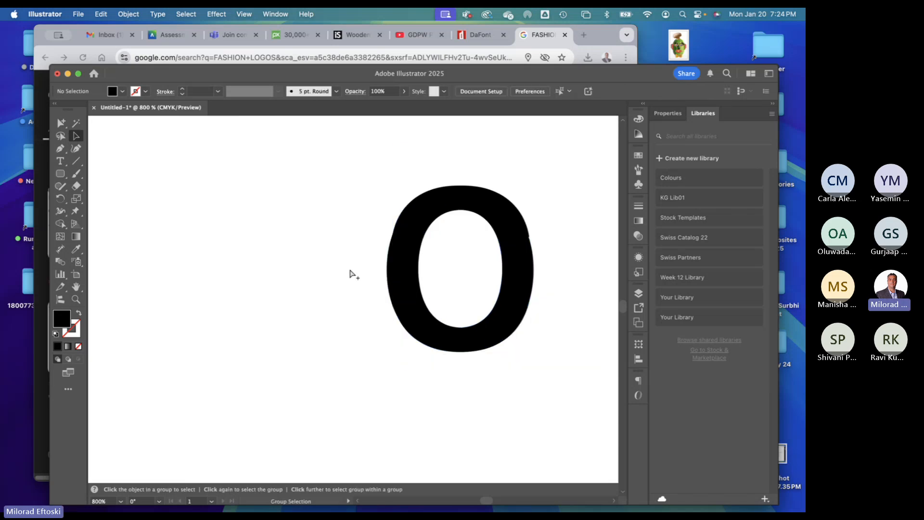
scroll(350, 270, "down", 2)
left_click_drag(443, 325, 398, 328)
left_click(515, 402)
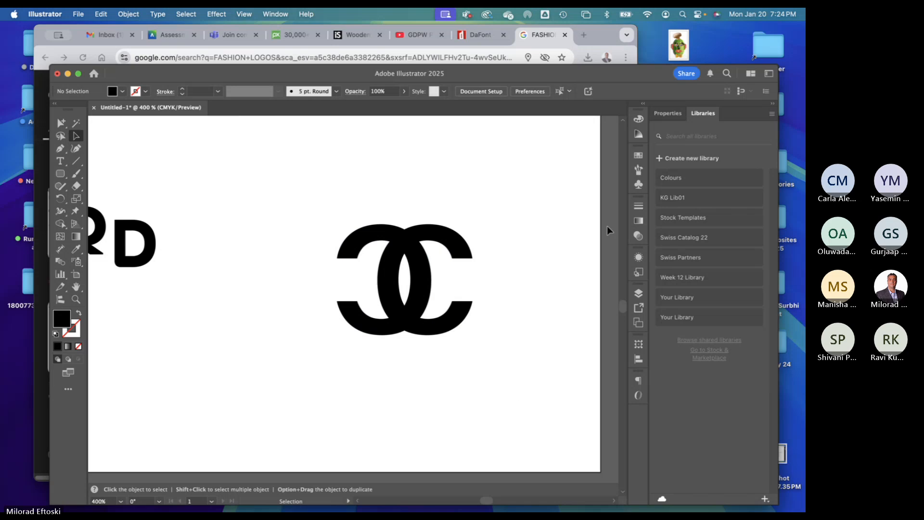
- Compare with the Chanel logo in Chrome, return to Illustrator and stretch both interlocked Cs wider horizontally
left_click(549, 37)
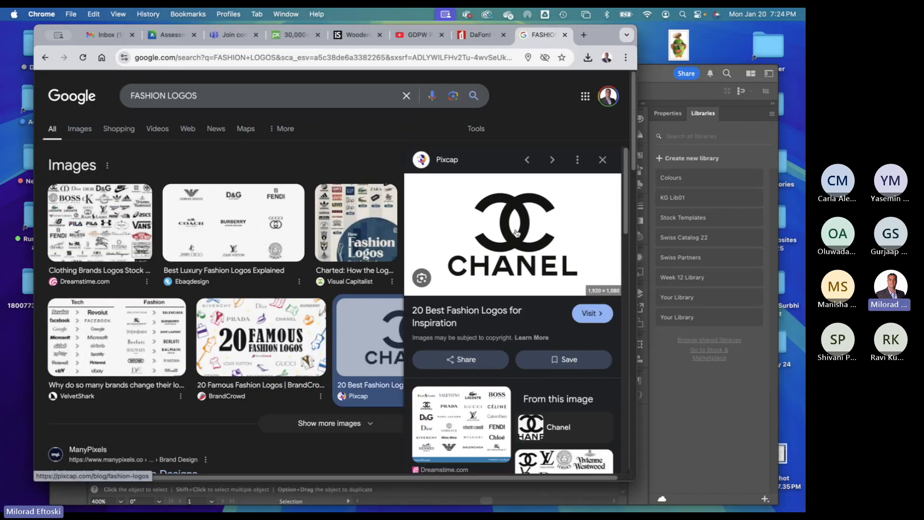
key("super+Tab")
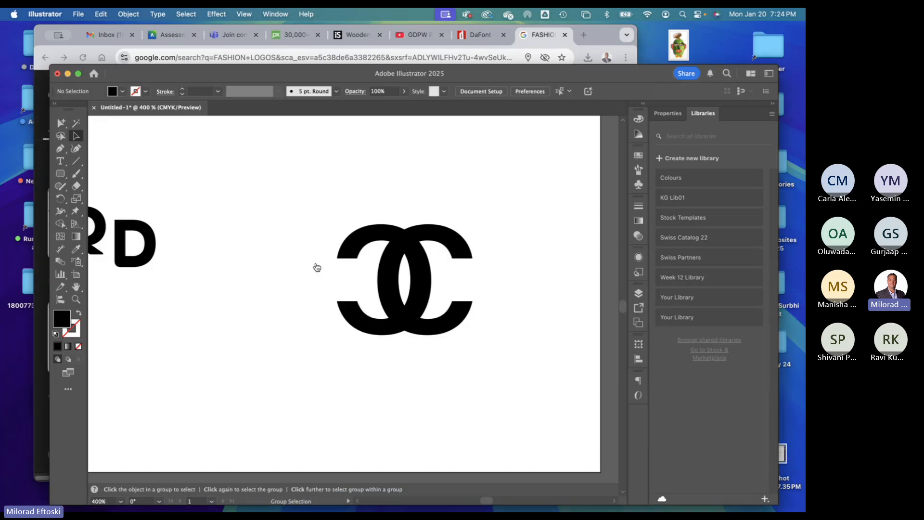
left_click(450, 323)
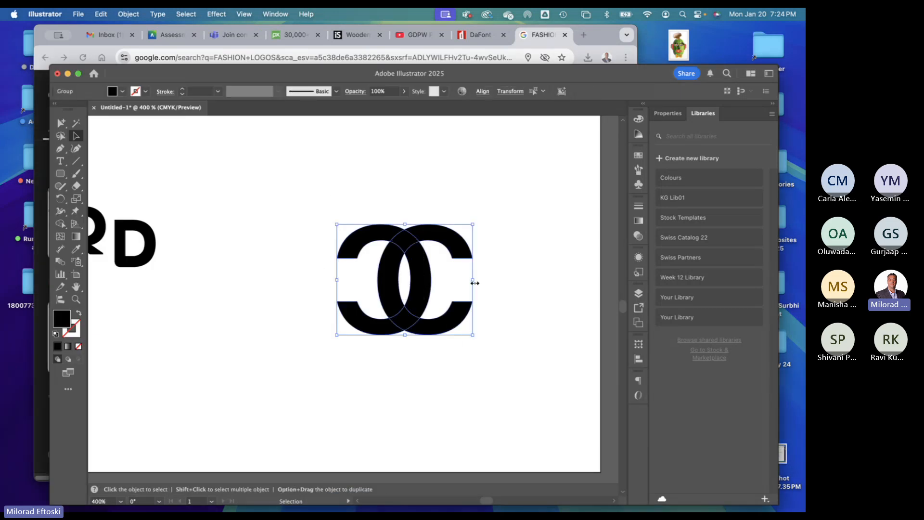
left_click_drag(475, 283, 503, 285)
left_click(575, 331)
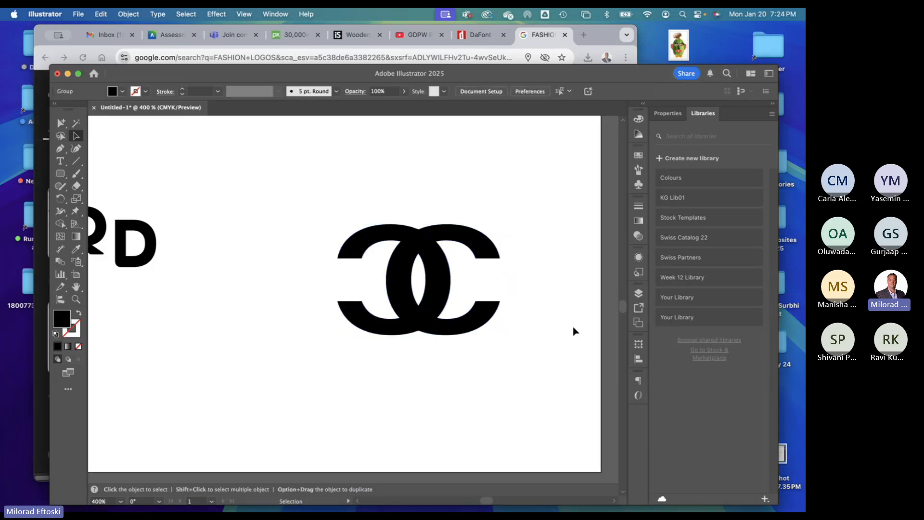
- Try offsetting the right-facing C up and to the right of the mirrored C, and undo the move
key("super+minus")
key("super+minus")
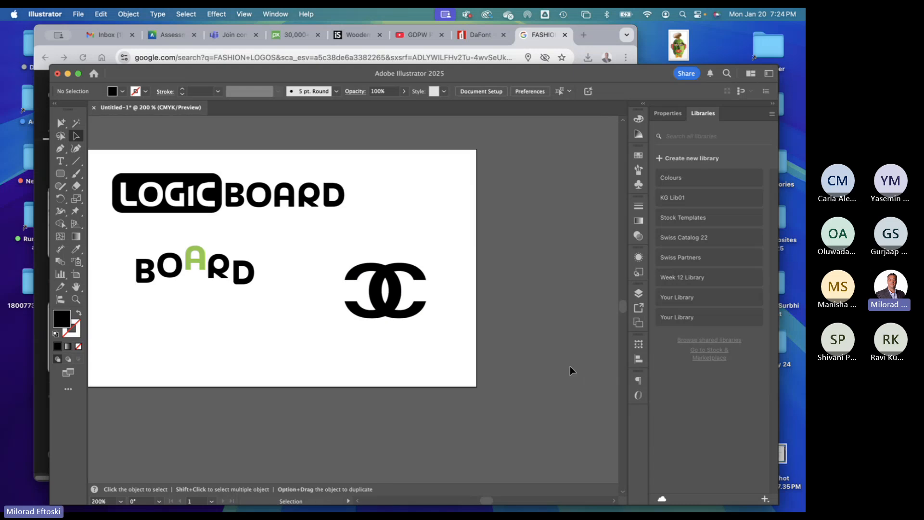
left_click_drag(412, 316, 424, 301)
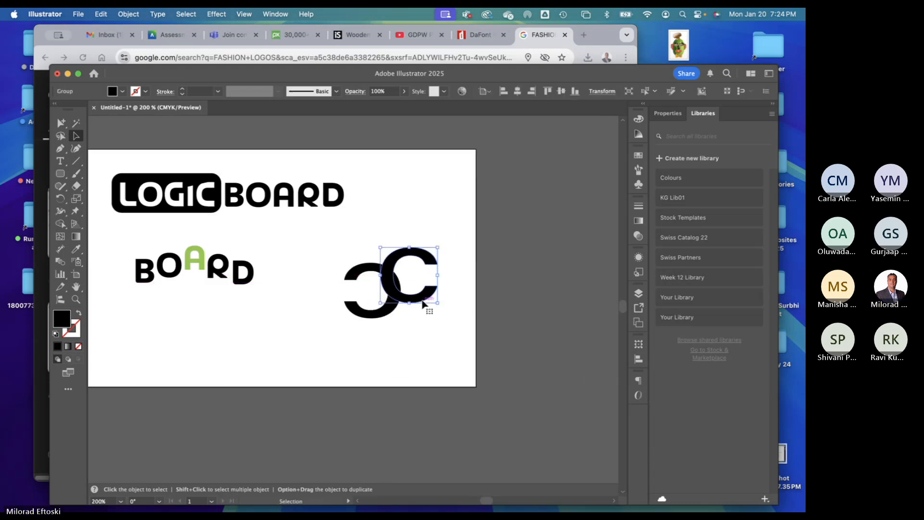
key("super+z")
left_click(455, 330)
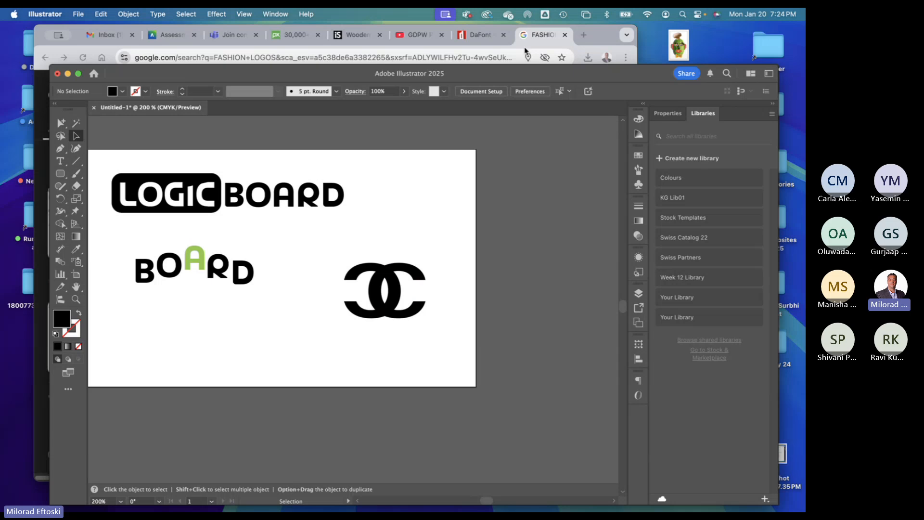
- Check the Chanel logo in Chrome again, return to Illustrator and start a new line of point text below the interlocked Cs
left_click(547, 32)
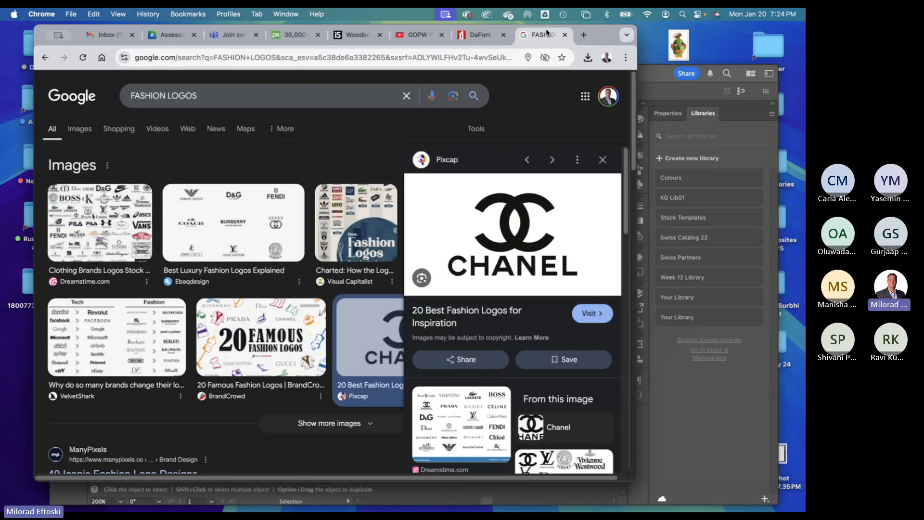
key("super+Tab")
key("t")
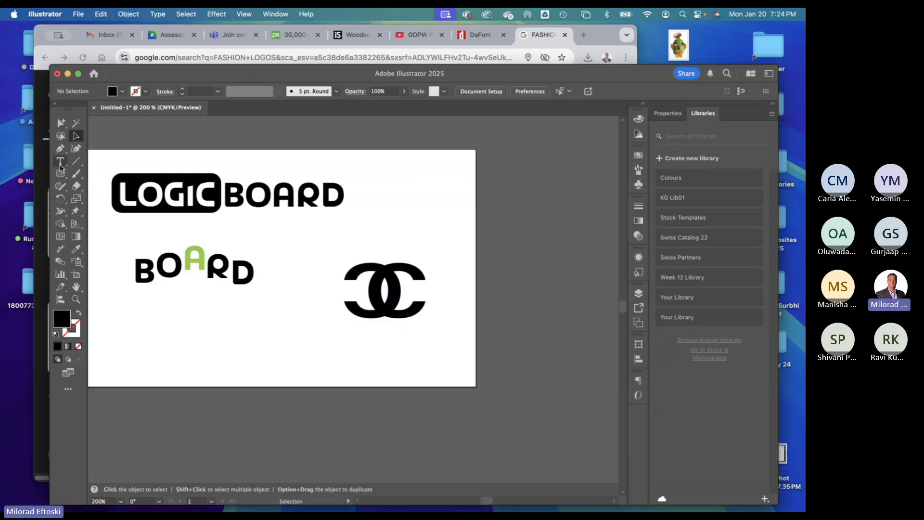
left_click(340, 352)
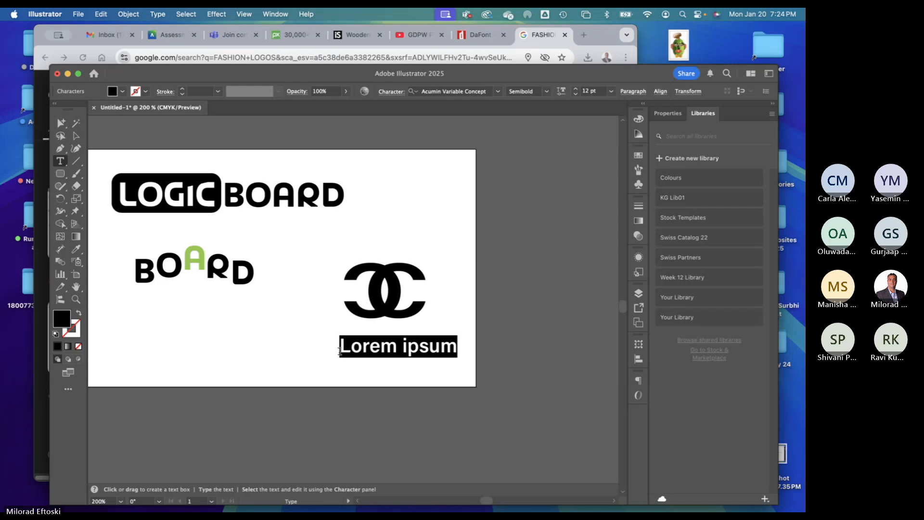
- Enter the text CHANEL and place it directly beneath the interlocking C symbol, aligned with its edges
type("CH")
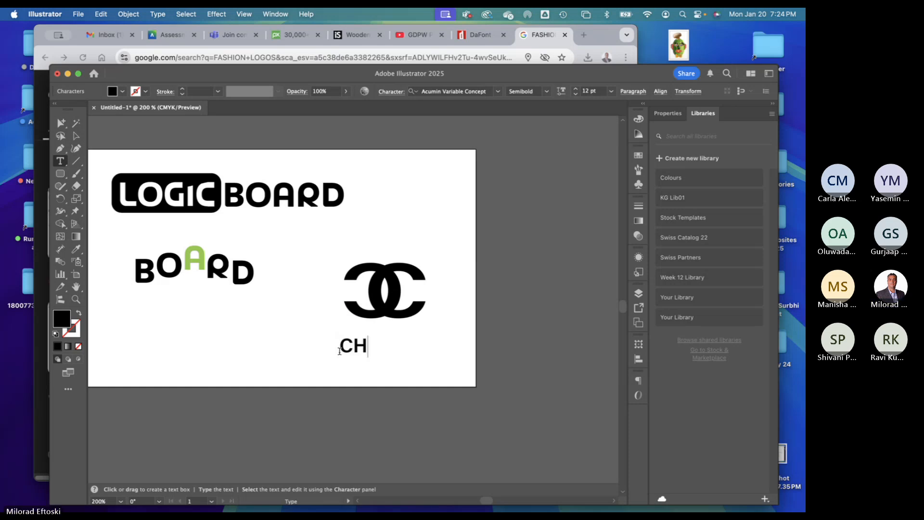
type("ANEL")
key("Escape")
left_click_drag(406, 359, 413, 340)
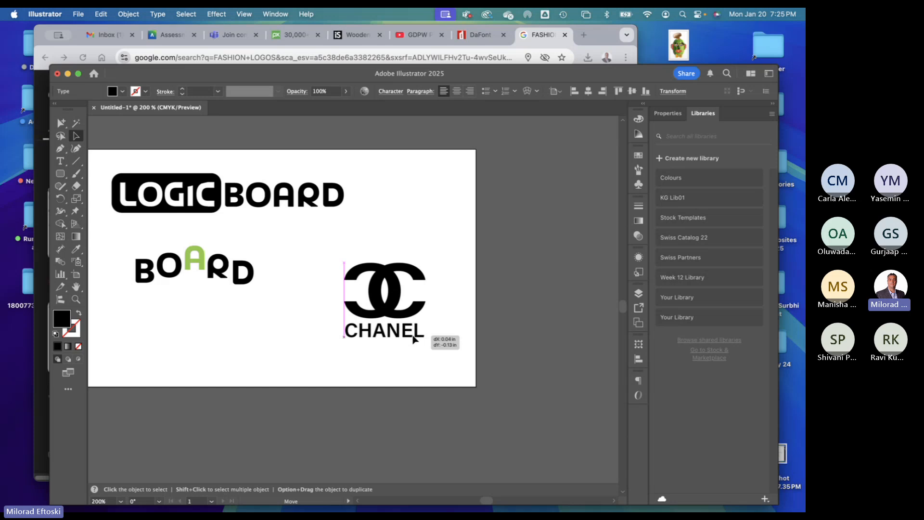
left_click_drag(413, 338, 413, 338)
left_click(439, 367)
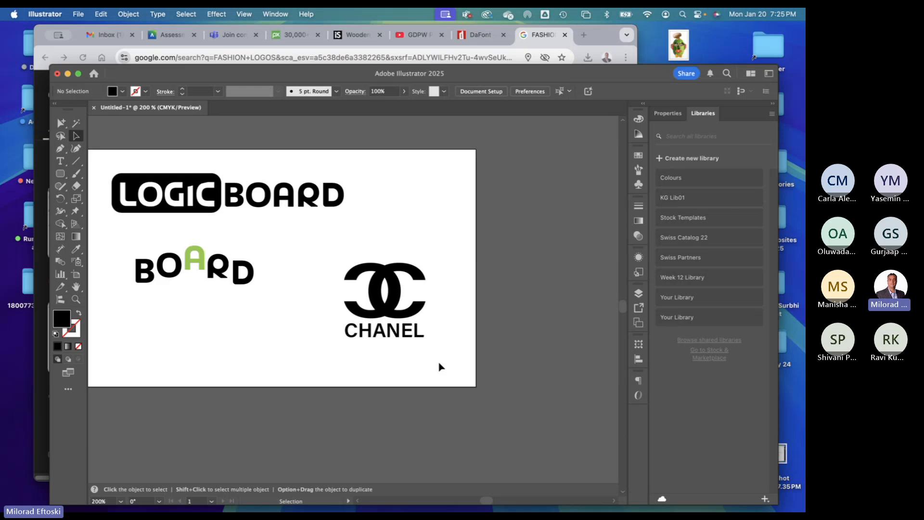
- Retype the letter N in the CHANEL wordmark
double_click(411, 336)
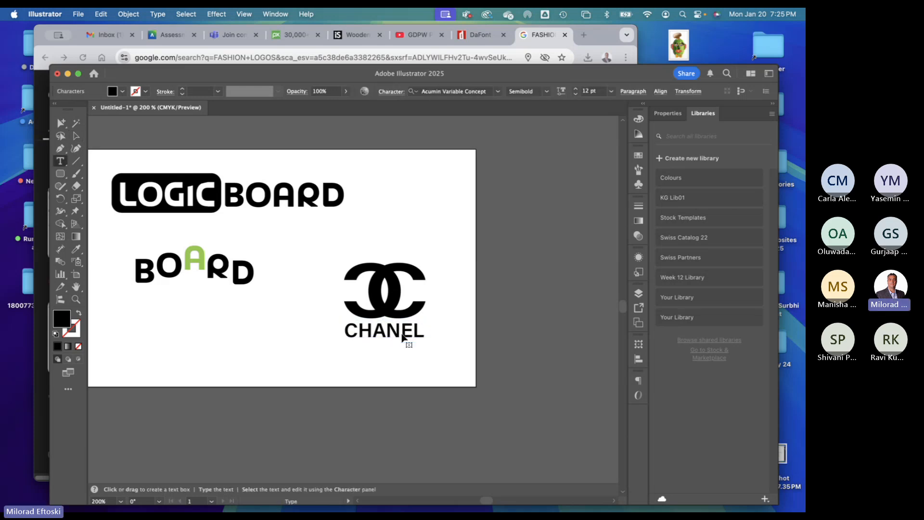
left_click_drag(401, 331, 390, 330)
type("M")
key("BackSpace")
type("N")
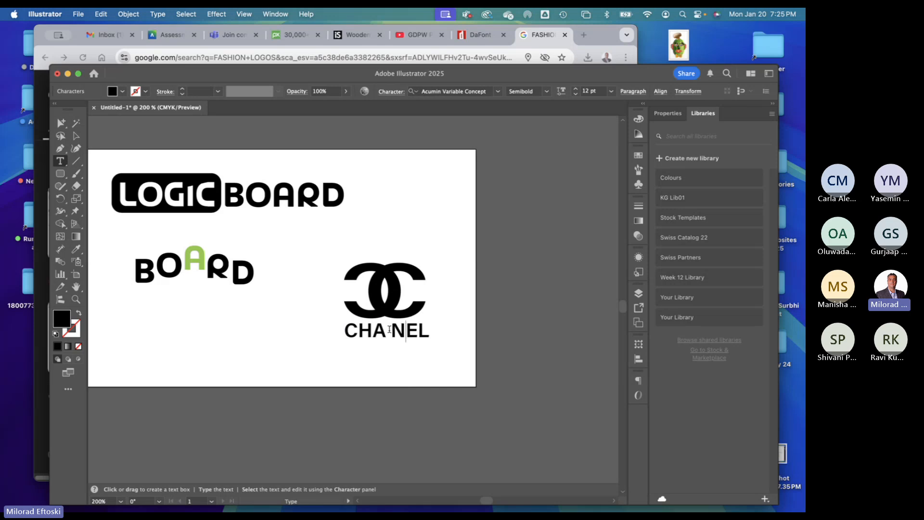
key("BackSpace")
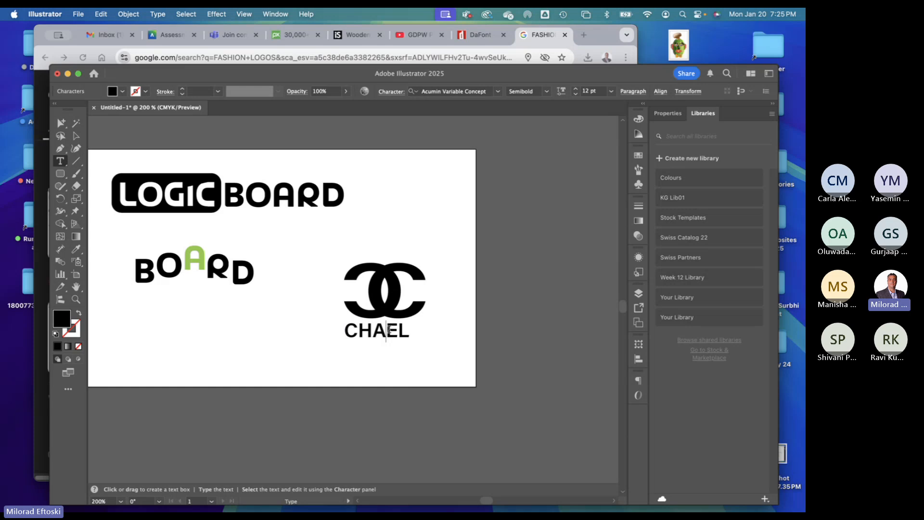
type("N")
key("Escape")
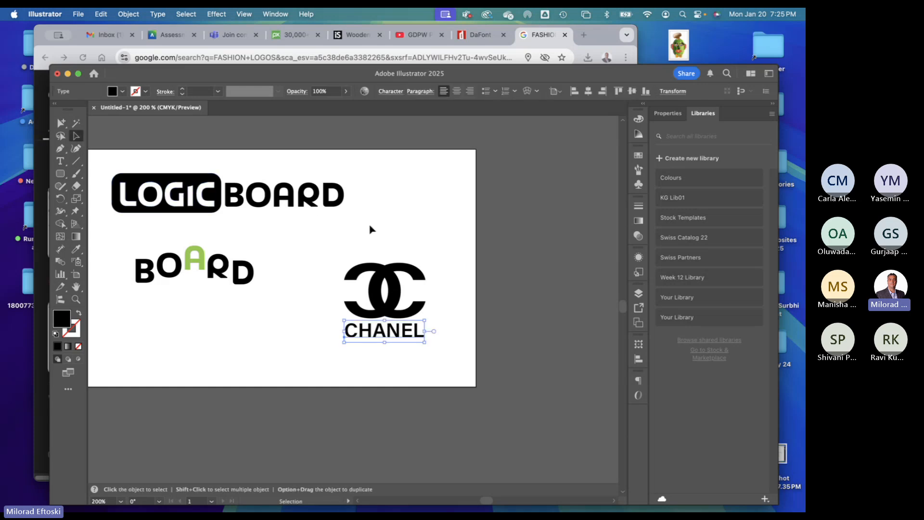
left_click(371, 229)
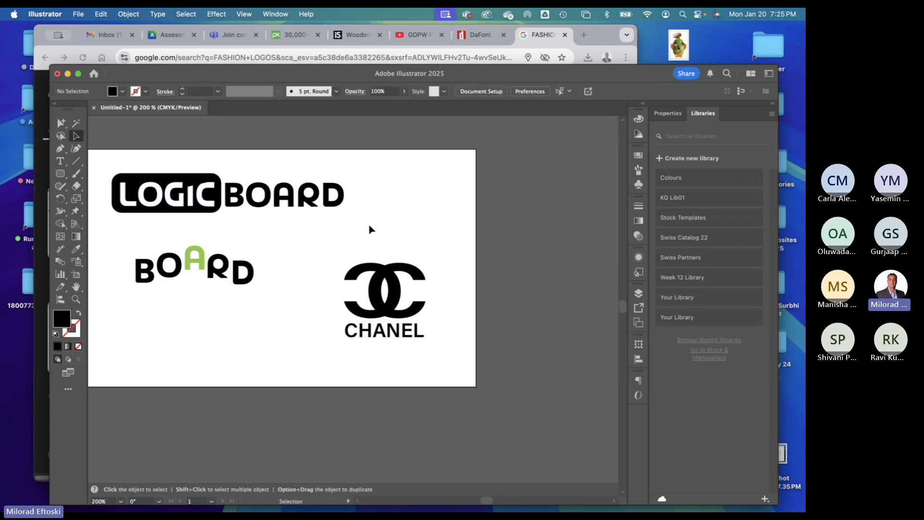
- Compare the logo with the Chanel reference image in Chrome and inspect the artwork in Outline view
left_click(542, 57)
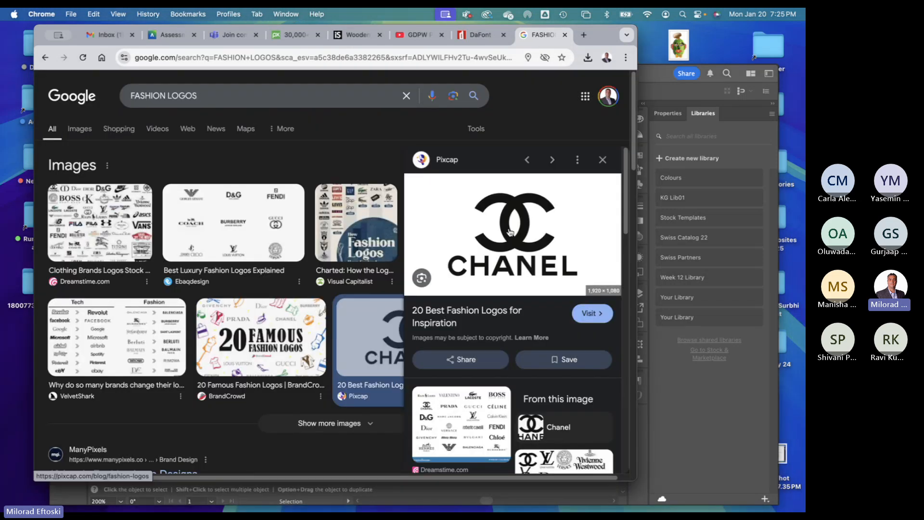
key("super+Tab")
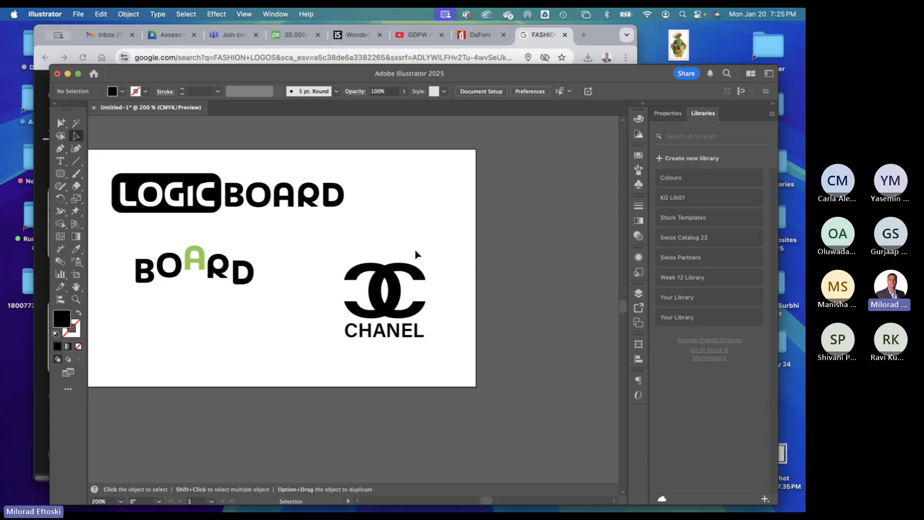
left_click(384, 279)
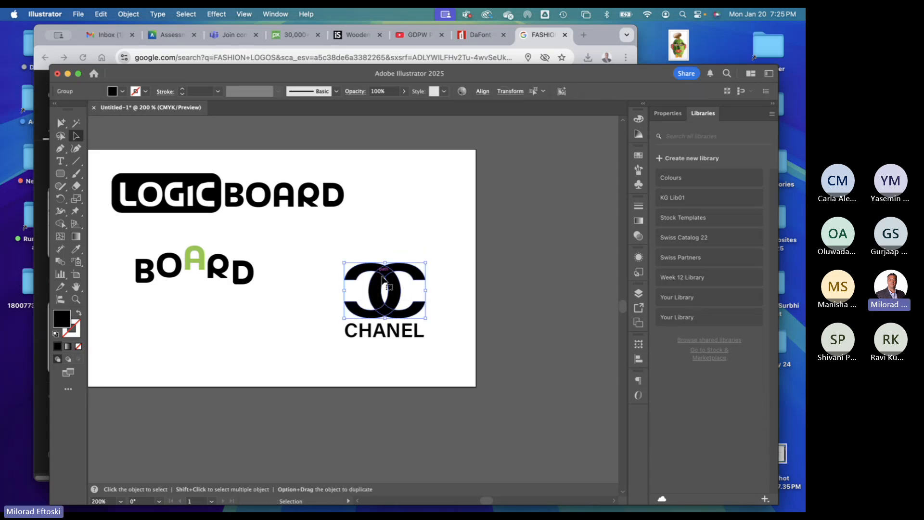
left_click(489, 178)
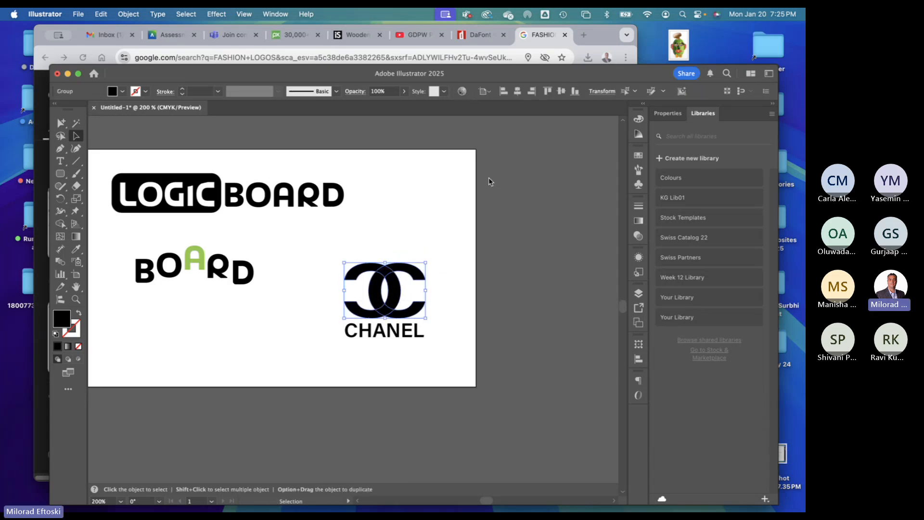
key("super+y")
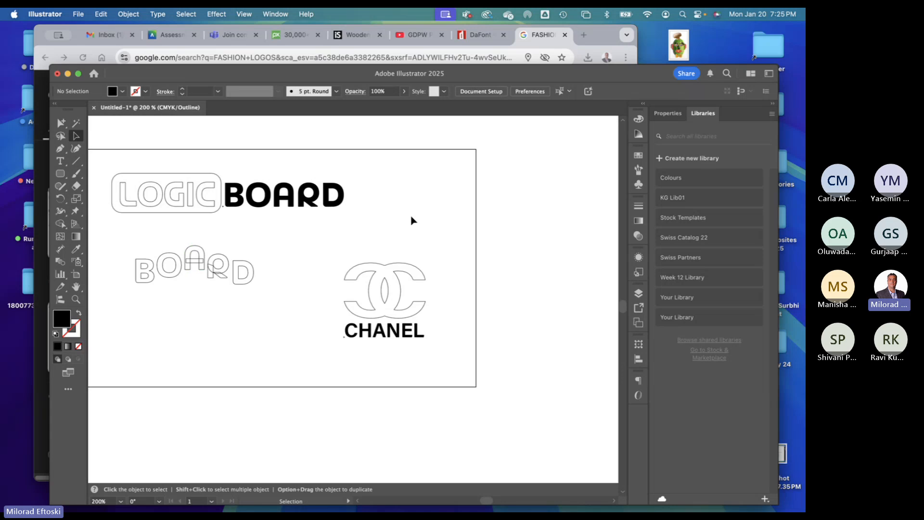
key("super+y")
- Move the interlocking C symbol and CHANEL wordmark together to the empty area just beside the LOGICBOARD logo
left_click_drag(319, 278, 359, 312)
left_click(478, 363)
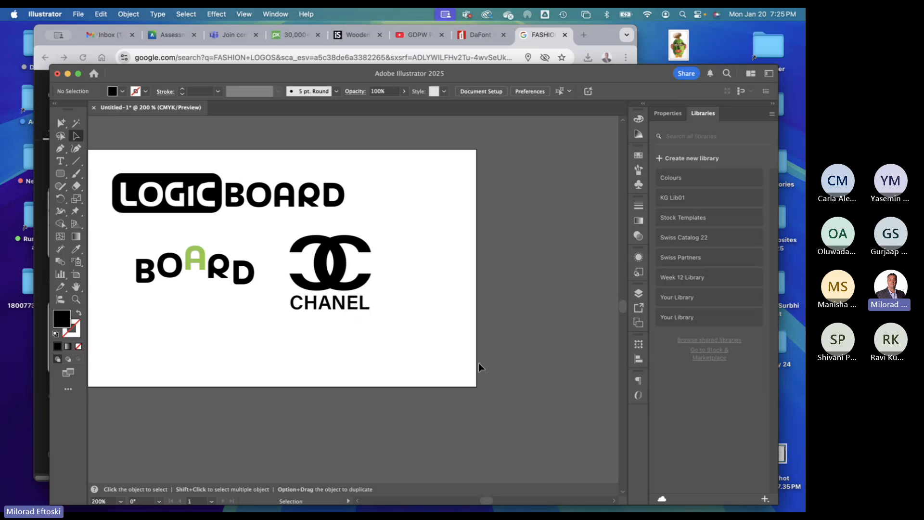
left_click(784, 235)
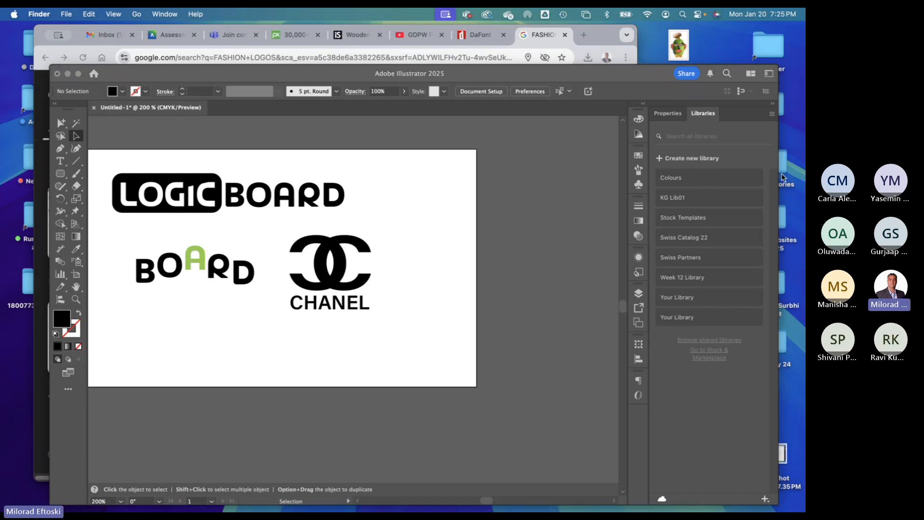
left_click(337, 266)
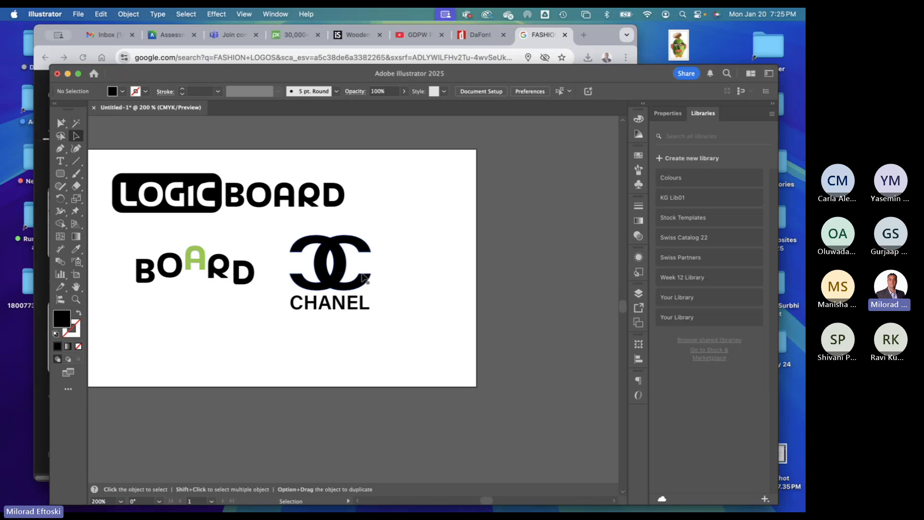
left_click(339, 311)
left_click(353, 329)
left_click_drag(353, 329, 409, 229)
left_click(329, 325)
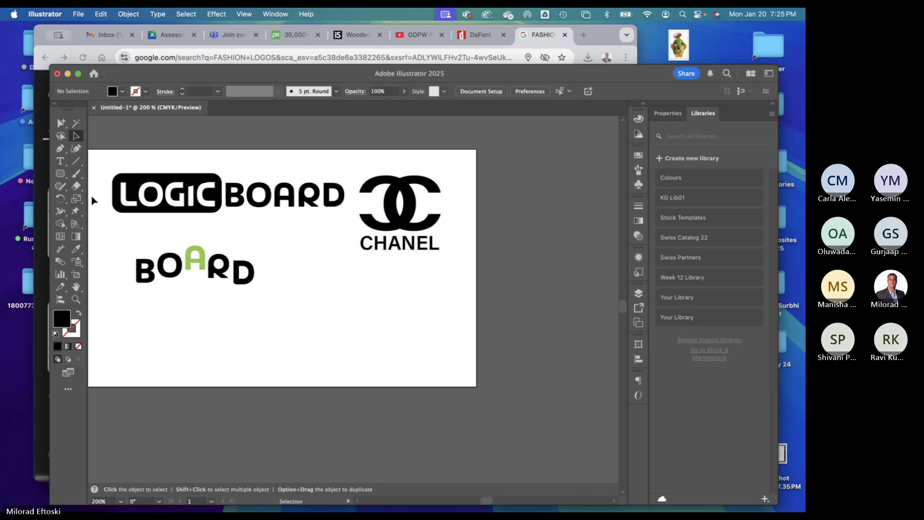
- Add a letter N in the empty area below the CHANEL logo, enlarge it to about 34 pt and set its font to Times
key("t")
left_click(329, 325)
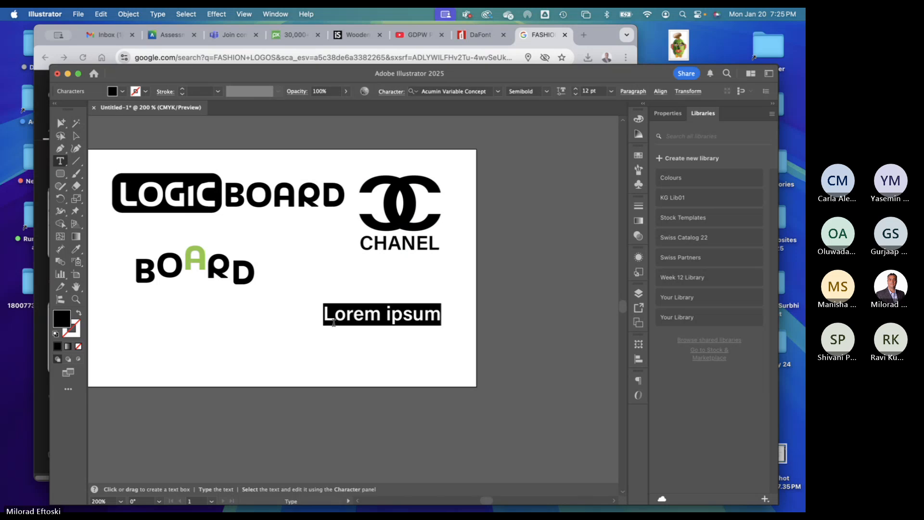
type("N")
left_click(77, 137)
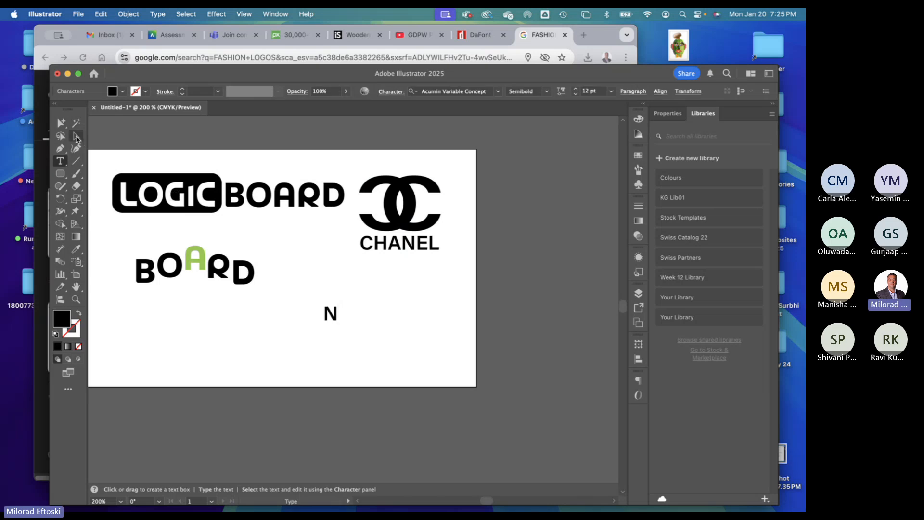
left_click_drag(337, 325, 366, 366)
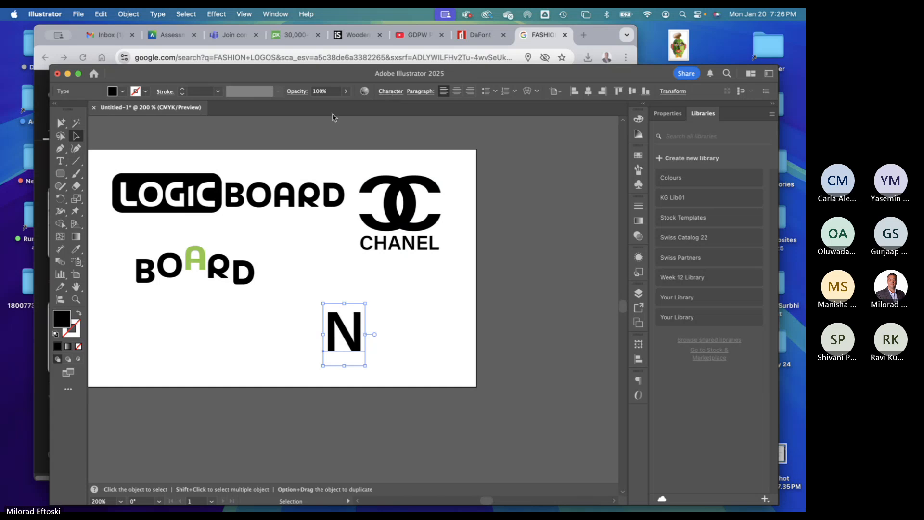
left_click(373, 159)
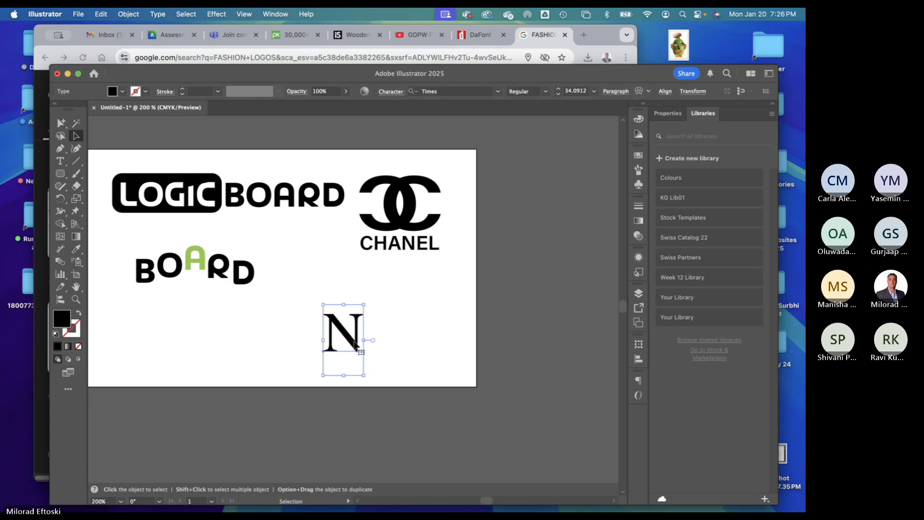
- Duplicate the letter N beside the original and change the copy to Y
left_click_drag(357, 346, 413, 330, "alt")
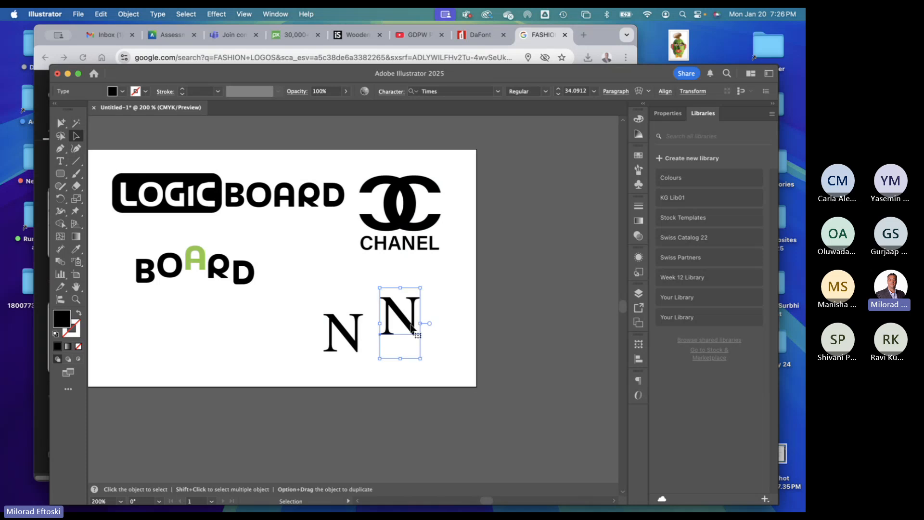
double_click(401, 319)
double_click(401, 319)
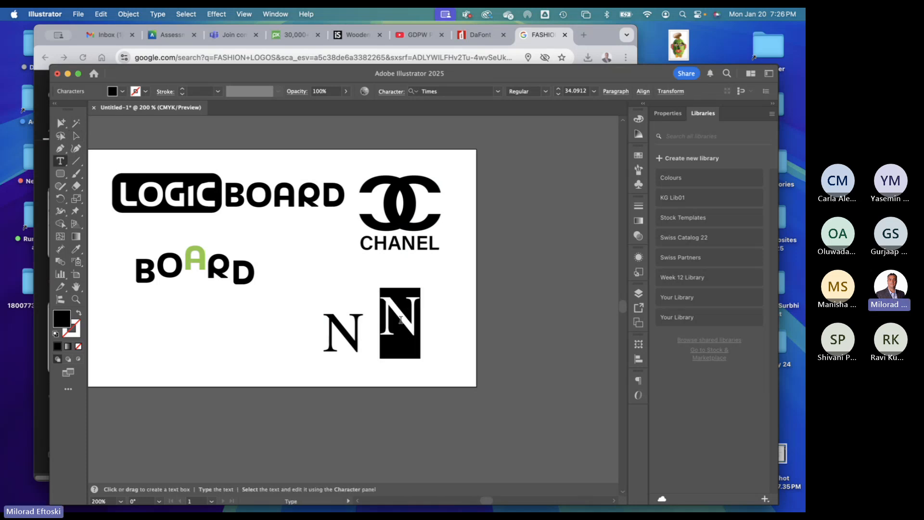
type("Y")
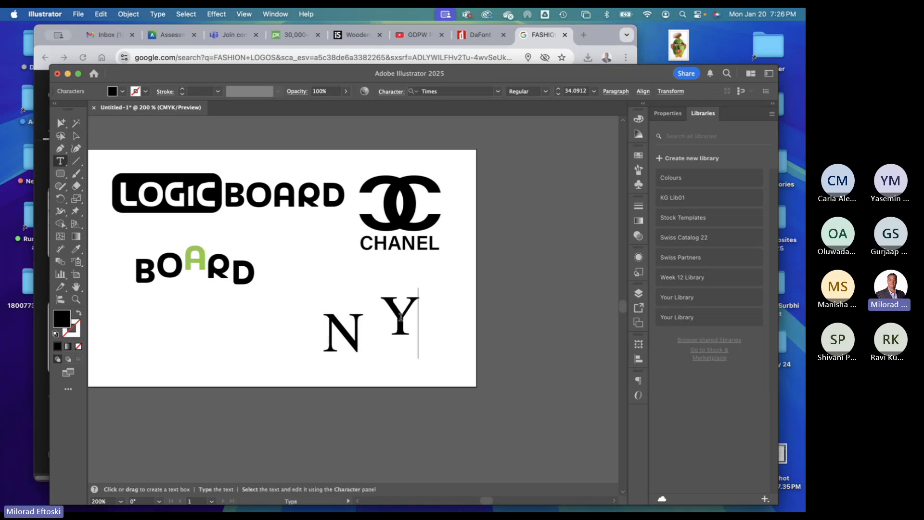
key("Escape")
- Overlap the Y and N letters as a monogram, with the Y over the lower half of the N
left_click_drag(401, 330, 344, 367)
left_click(418, 330)
left_click(427, 358)
left_click_drag(428, 358, 411, 327)
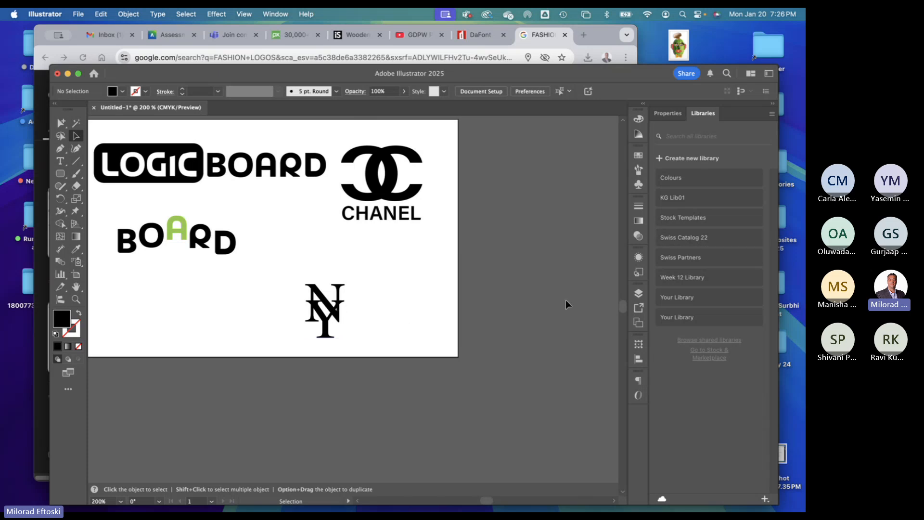
- Try to place the Y over the upper half of the N and stretch it vertically
scroll(345, 324, "up", 2)
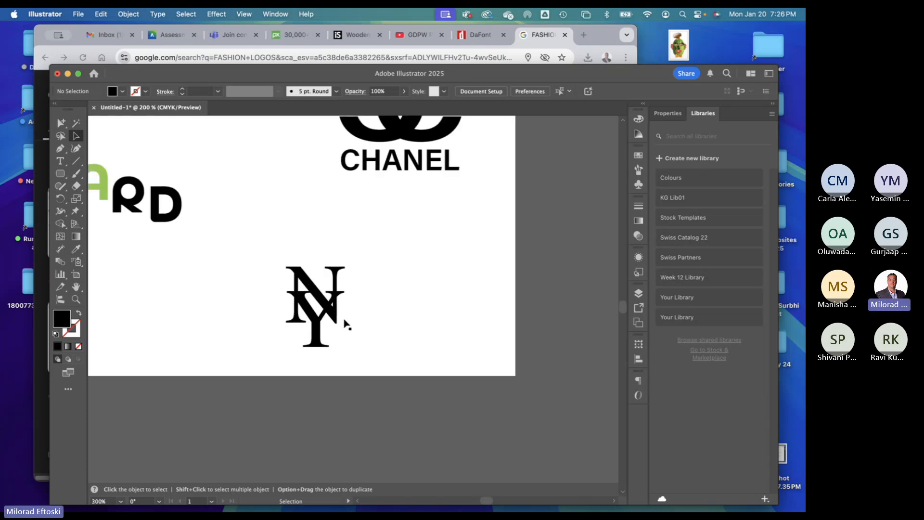
scroll(308, 334, "up", 2)
left_click_drag(304, 339, 304, 278)
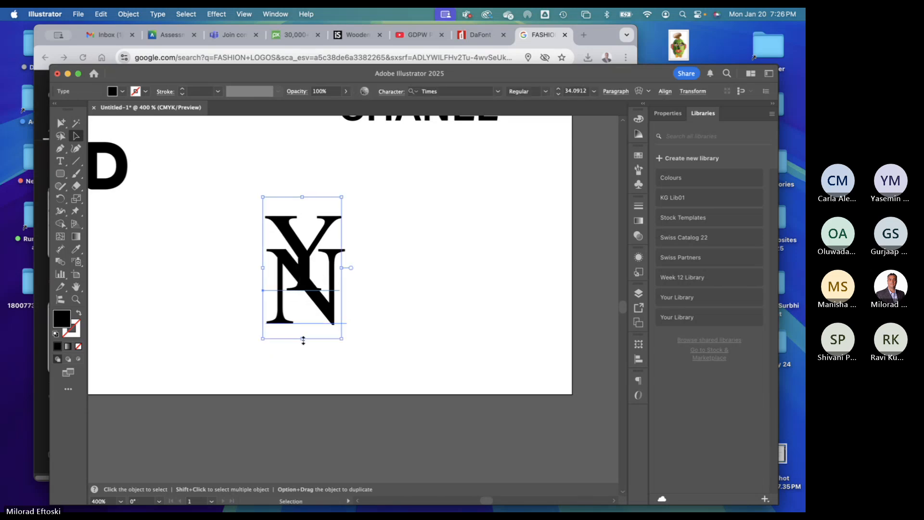
left_click_drag(303, 338, 304, 366)
left_click(463, 361)
key("super+z")
key("super+z")
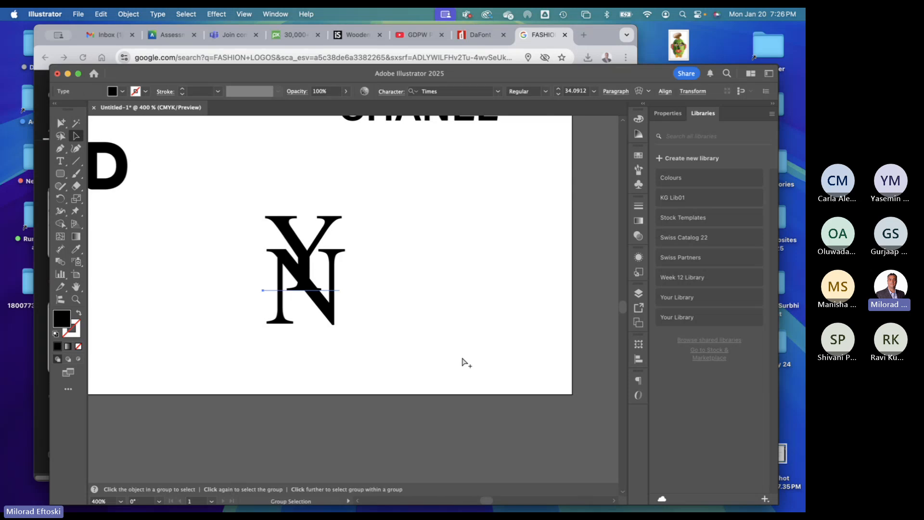
left_click(463, 361)
- Search Google in Chrome for "ny yankees logo" and compare the logo images with the NY monogram in Illustrator
left_click(543, 41)
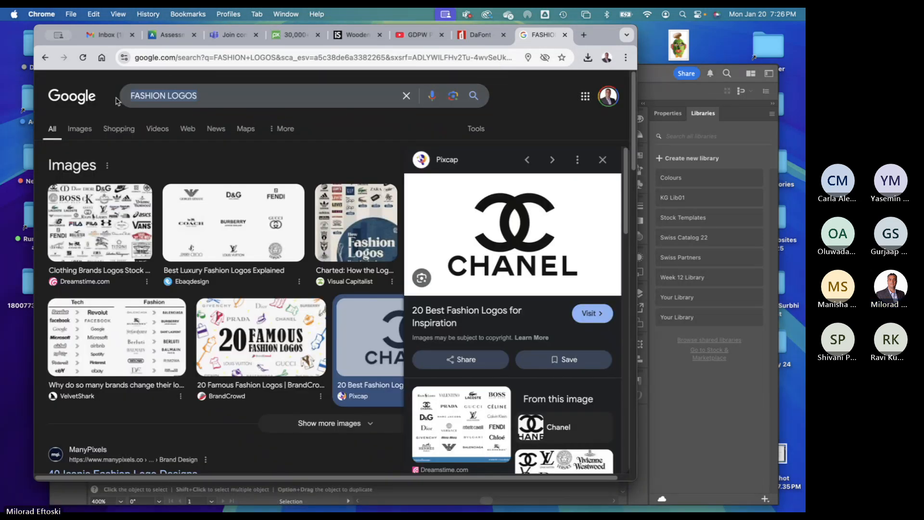
type("ny yankee")
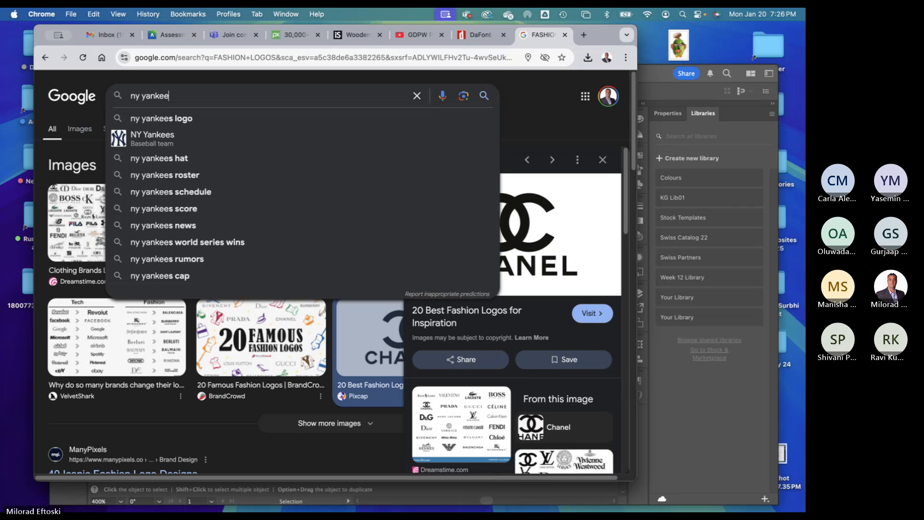
left_click(142, 121)
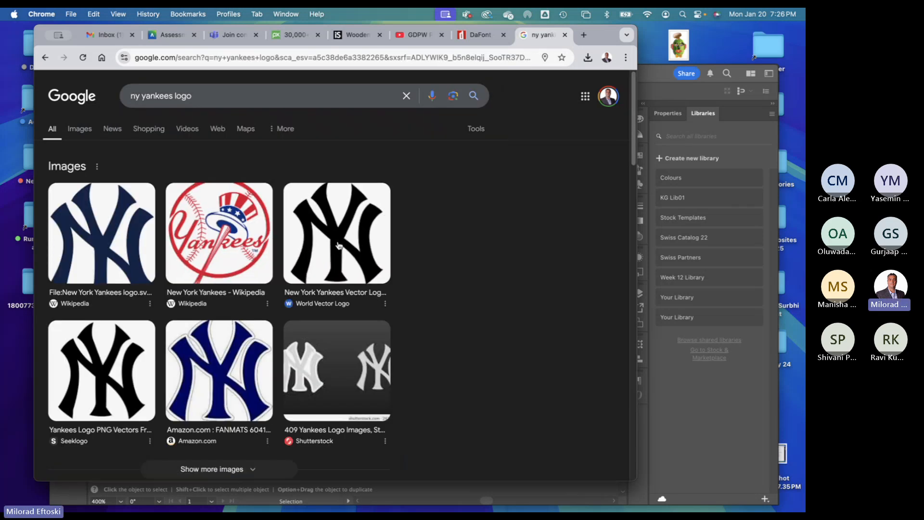
key("super+Tab")
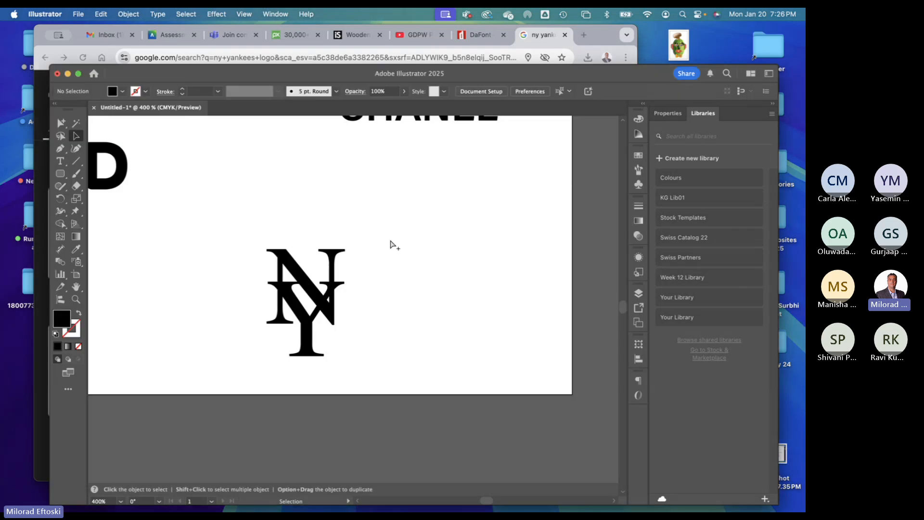
key("super+Tab")
key("super+Tab")
key("super+Tab")
key("super+Tab")
- Nudge the Y slightly upward in the NY monogram and fill both letters with blue
mouse_move(309, 337)
left_mouse_down()
mouse_move(310, 281)
mouse_move(295, 348)
mouse_move(280, 336)
mouse_move(243, 332)
mouse_move(310, 332)
mouse_move(295, 350)
mouse_move(299, 343)
left_mouse_up()
left_click(386, 341)
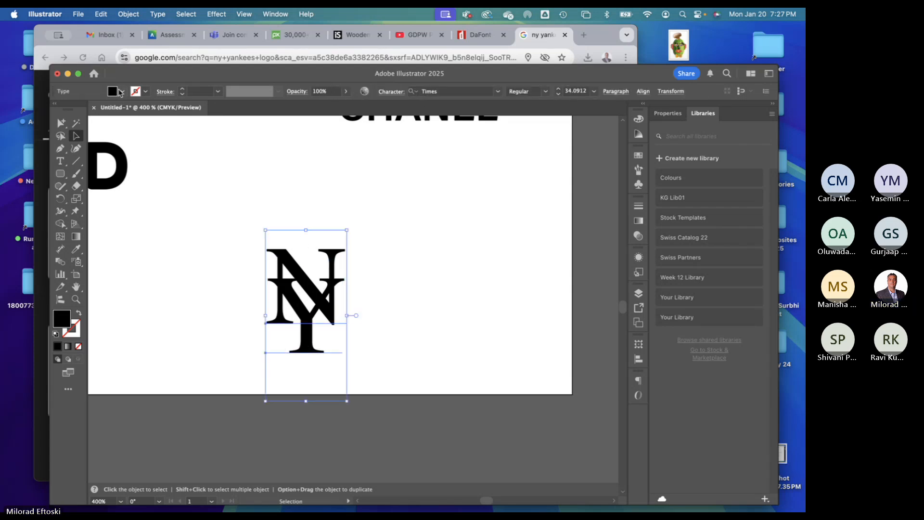
left_click(73, 140)
left_click(383, 206)
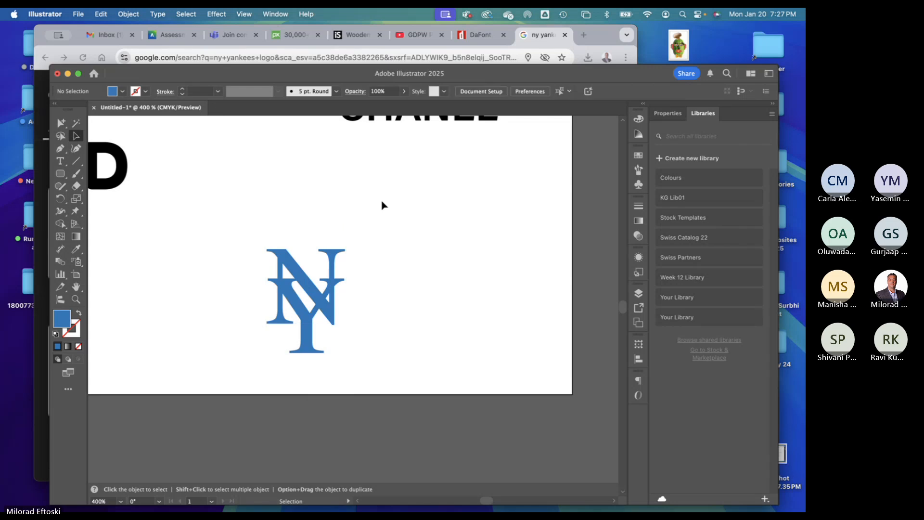
key("super+minus")
key("super+minus")
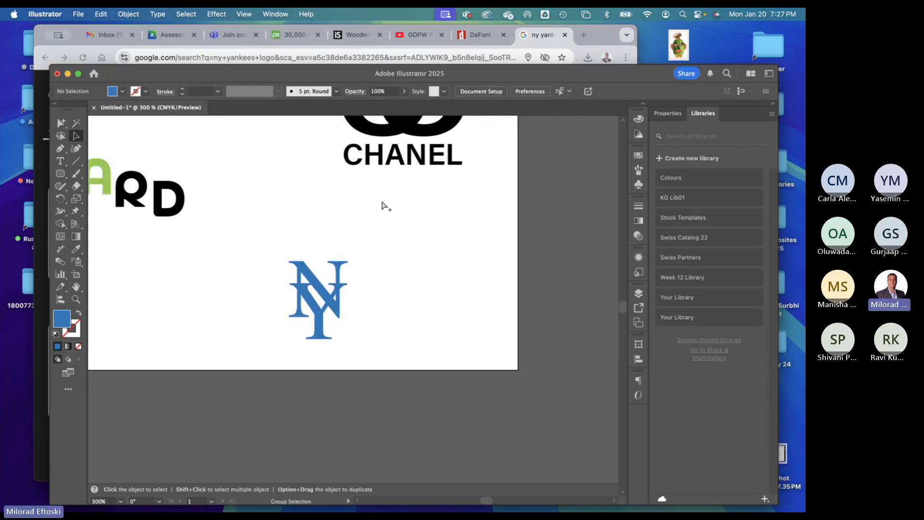
- Try to move the NY monogram slightly upward and closer to the BOARD wordmark
left_click(324, 317)
left_click_drag(325, 317, 305, 290)
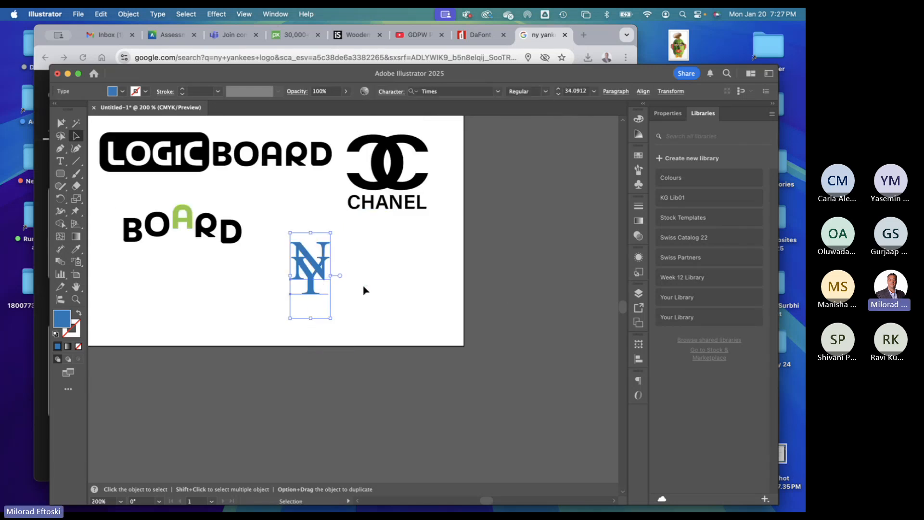
left_click(364, 290)
left_click(797, 192)
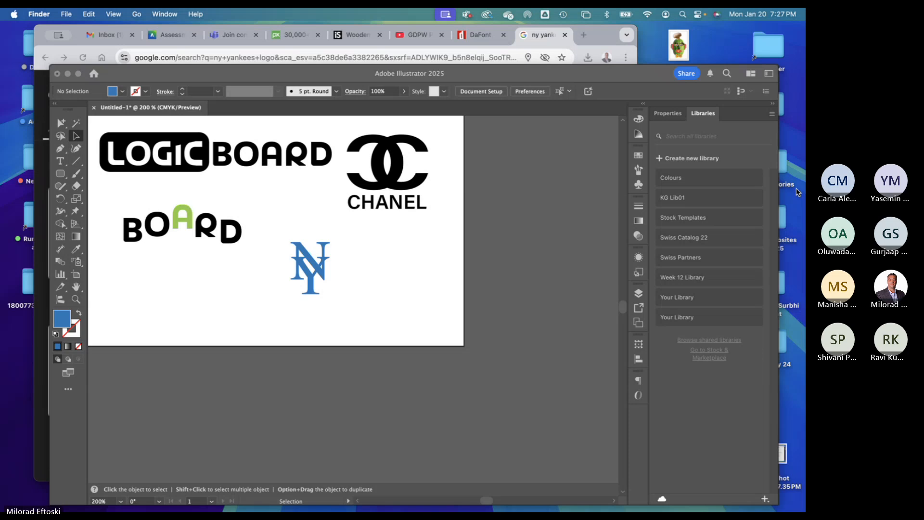
scroll(308, 279, "up", 2)
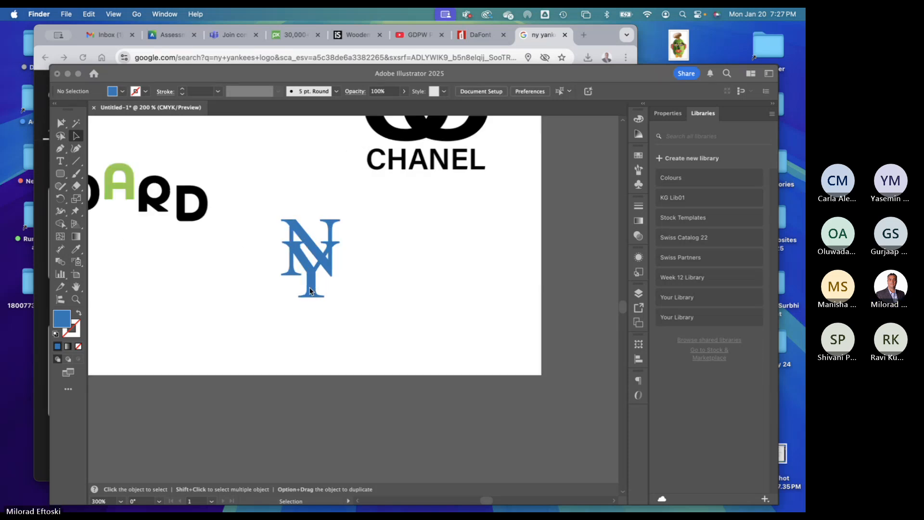
left_click(244, 375)
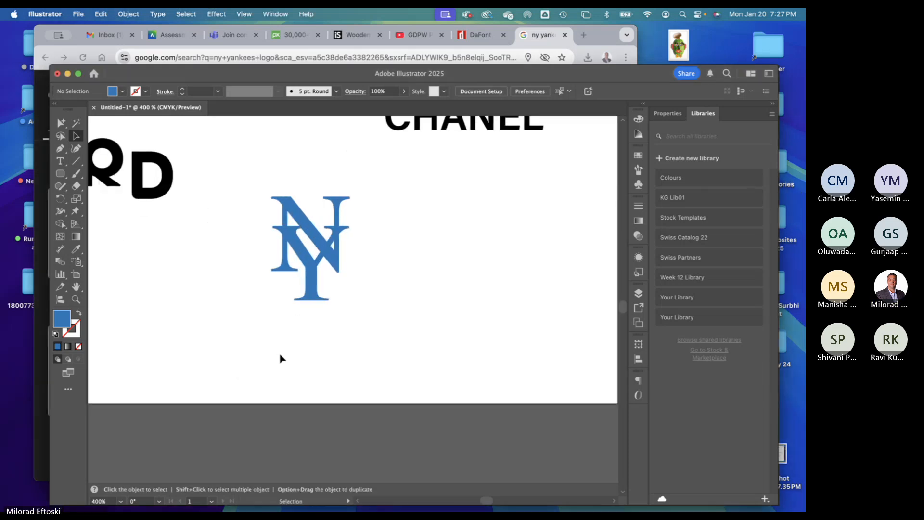
key("super+z")
left_click(245, 360)
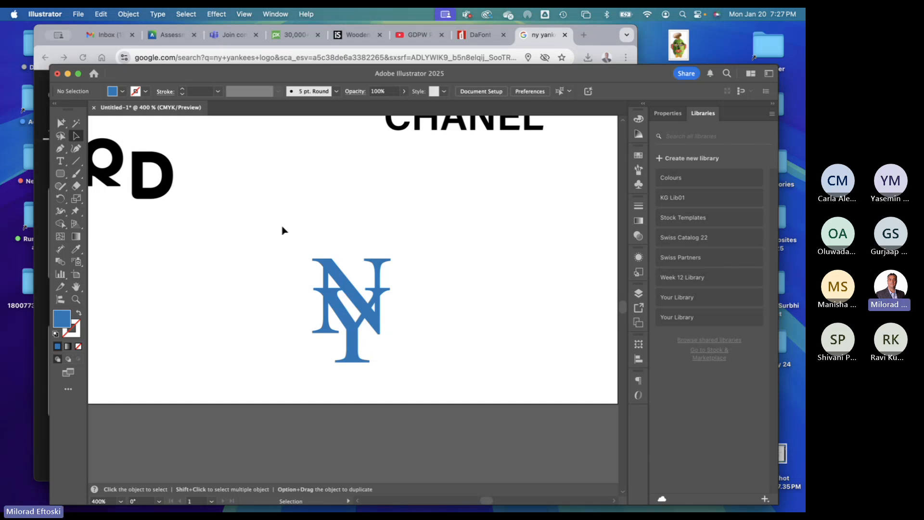
- Give both letters of the NY monogram a white 0.5 pt stroke
left_click(356, 316)
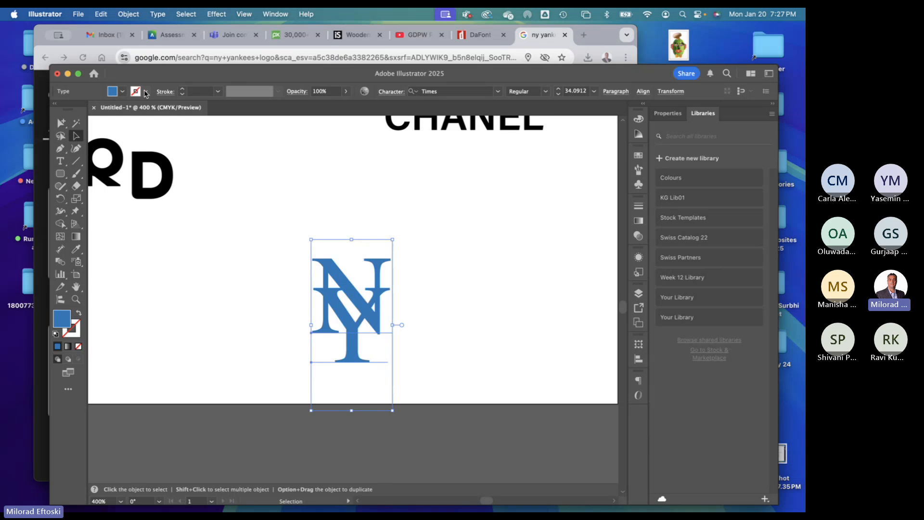
left_click(97, 132)
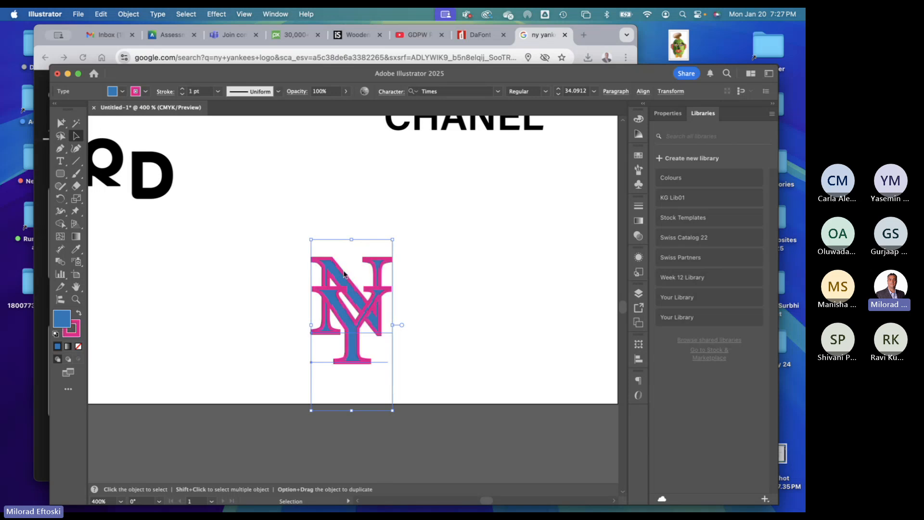
left_click(45, 132)
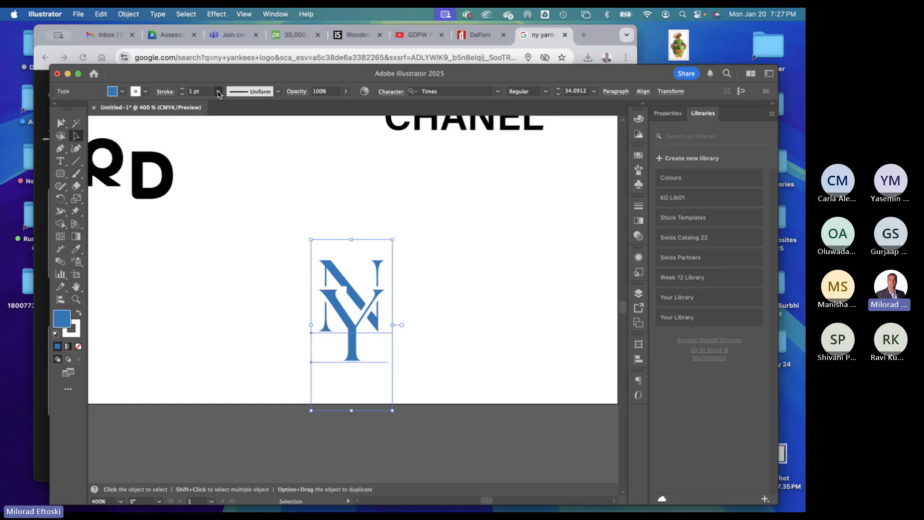
left_click(226, 115)
left_click(342, 236)
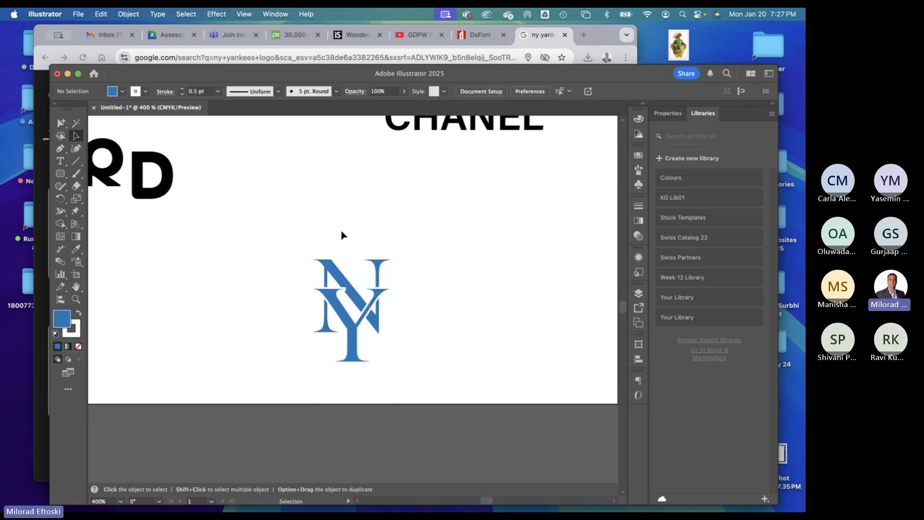
- Move the NY monogram over the dark canvas to examine its white outline, and bring it back onto the artboard
left_click_drag(295, 227, 419, 403)
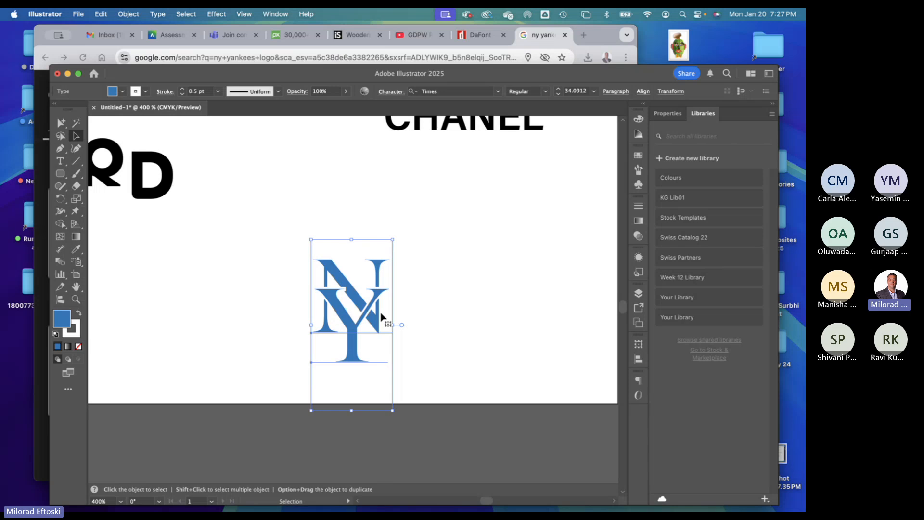
left_click_drag(375, 315, 331, 436)
left_click_drag(392, 410, 438, 280)
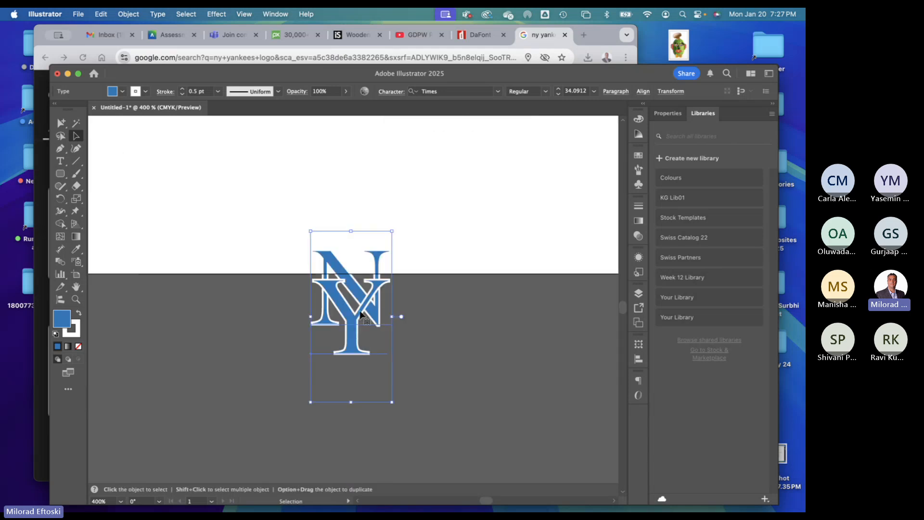
left_click_drag(361, 315, 311, 371)
left_click_drag(288, 407, 315, 262)
left_click_drag(390, 242, 376, 370)
left_click_drag(325, 355, 326, 239)
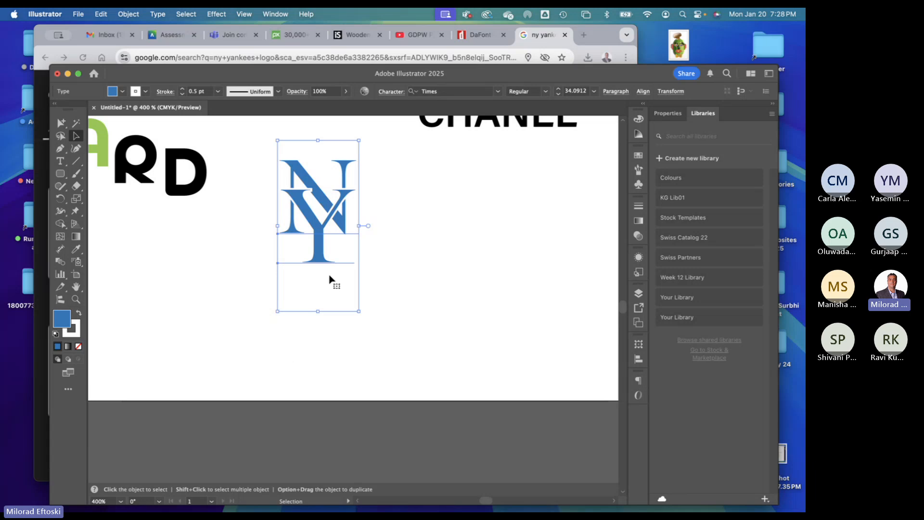
- Group the N and Y letters and apply a drop shadow with a small offset and a tight blur to the monogram
key("super+g")
left_click_drag(323, 258, 313, 270)
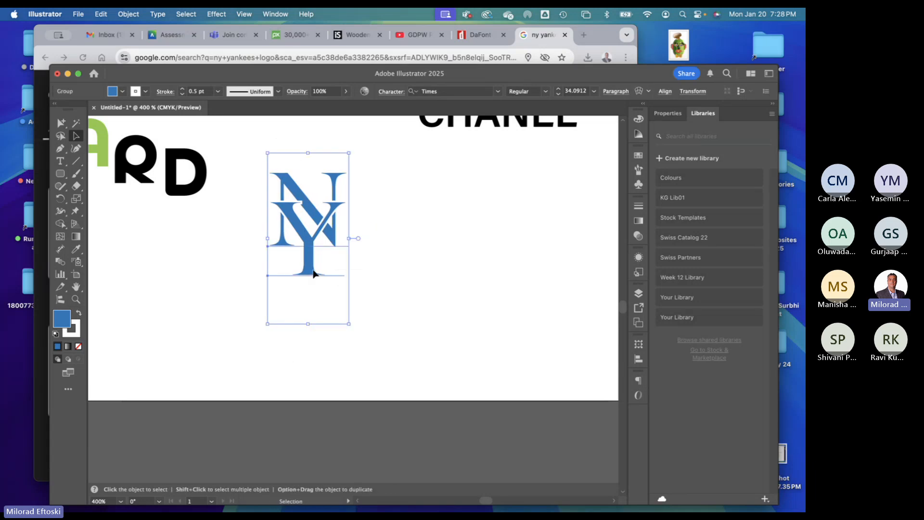
left_click(211, 11)
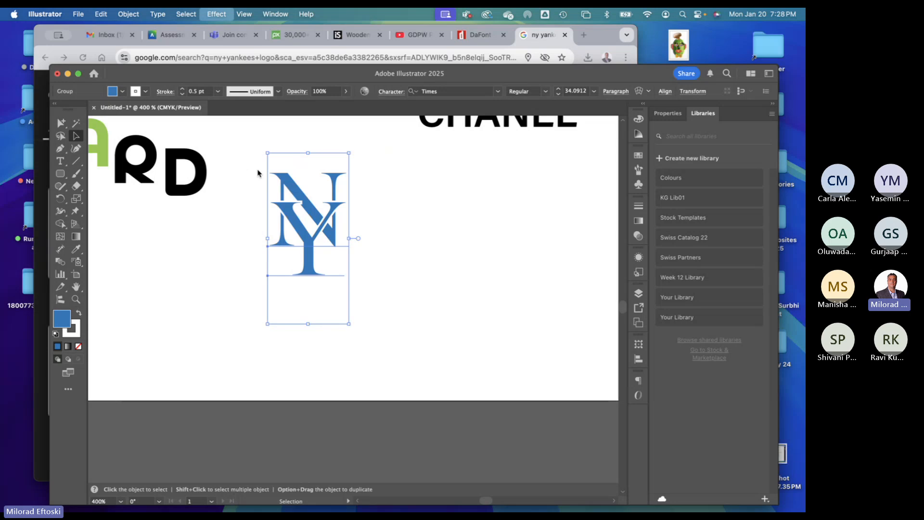
left_click(395, 171)
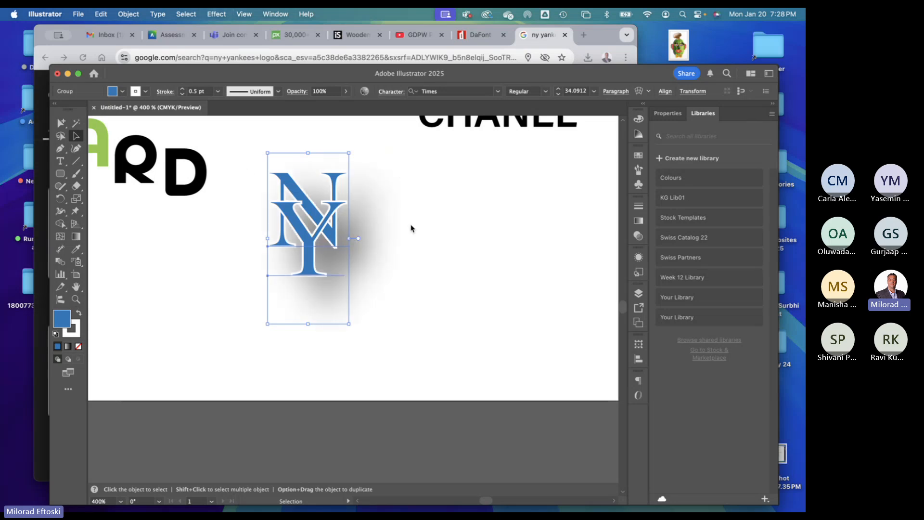
left_click(650, 189)
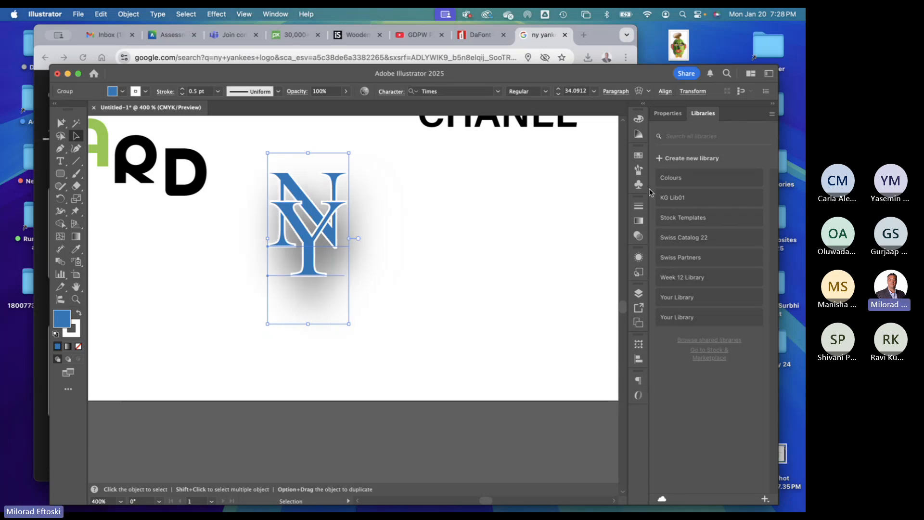
left_click(652, 206)
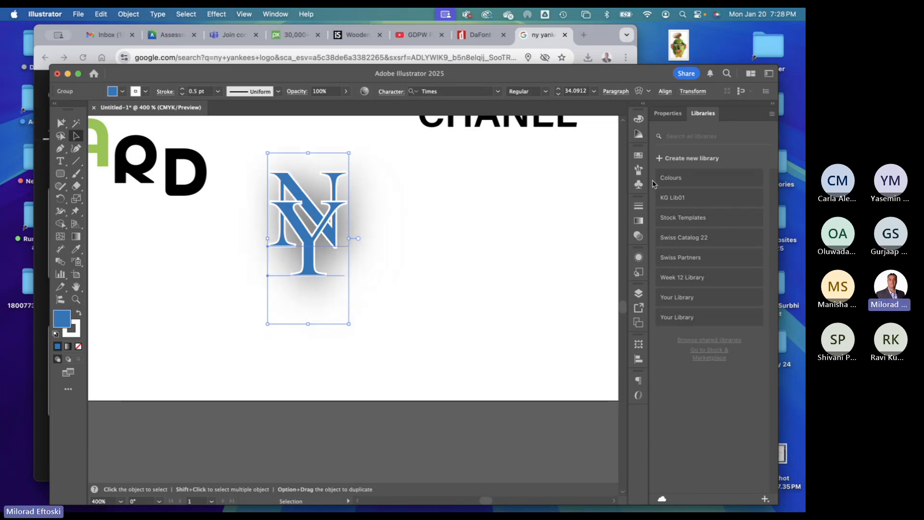
left_click(657, 155)
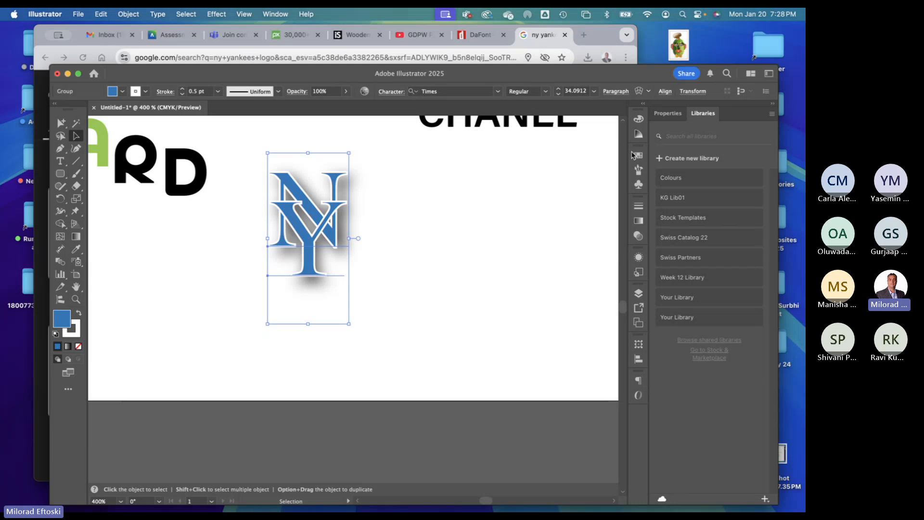
left_click(671, 173)
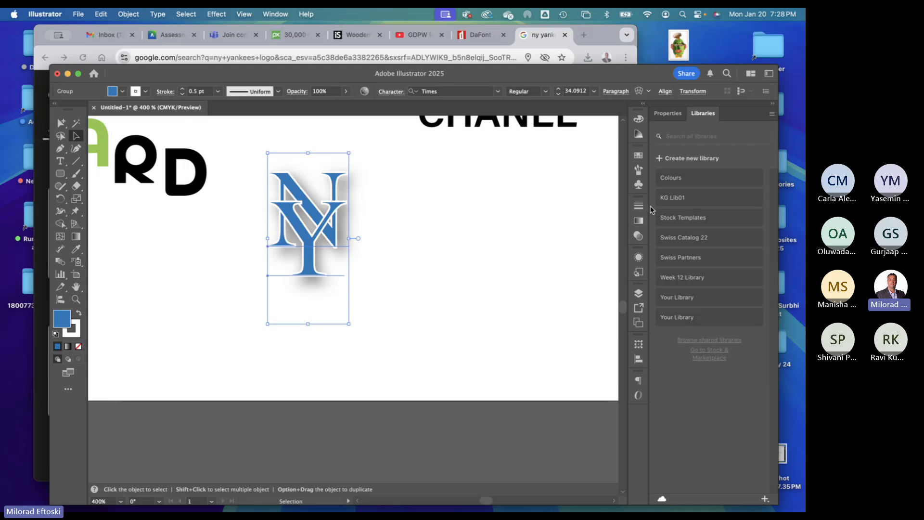
key("super+z")
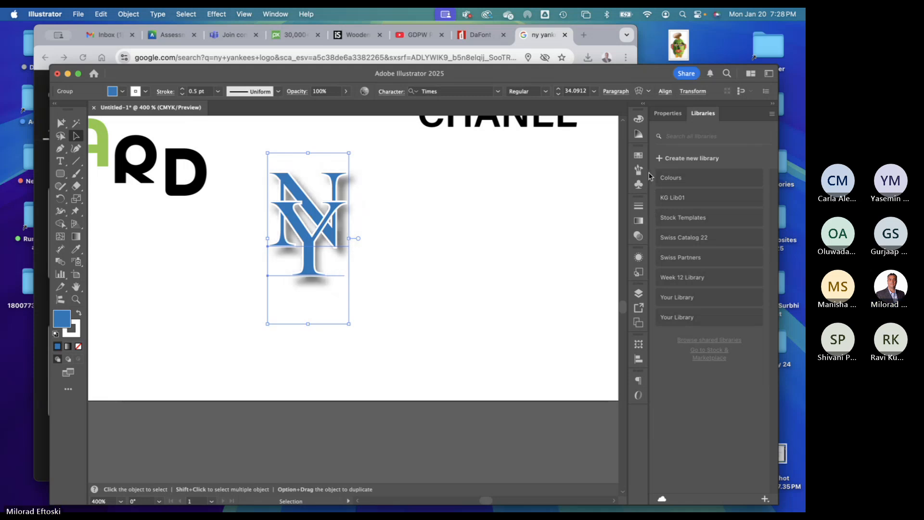
key("super+z")
key("super+z")
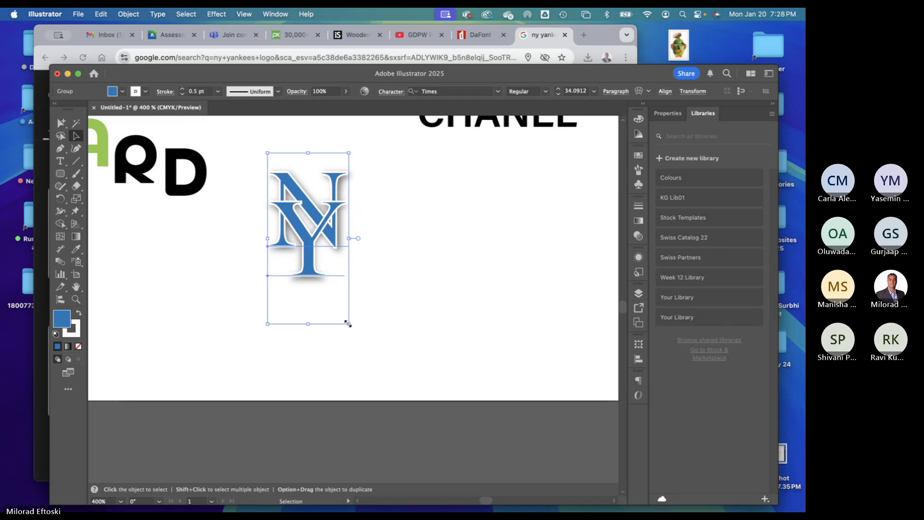
- Enlarge the NY monogram proportionally to about 1.5 times its size and move it up between the BOARD wordmark and the CHANEL logo
left_click_drag(349, 324, 501, 415)
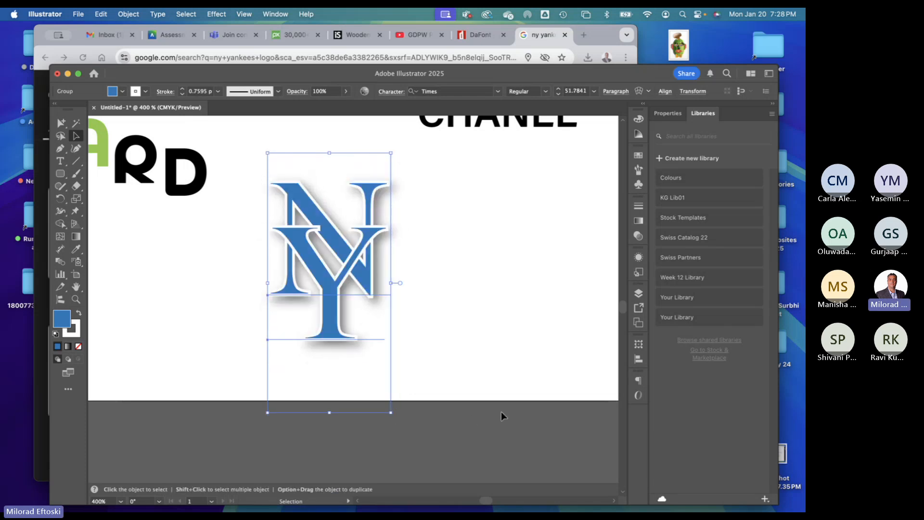
left_click(501, 414)
key("super+minus")
key("super+minus")
key("super+minus")
key("super+minus")
key("super+equal")
key("super+equal")
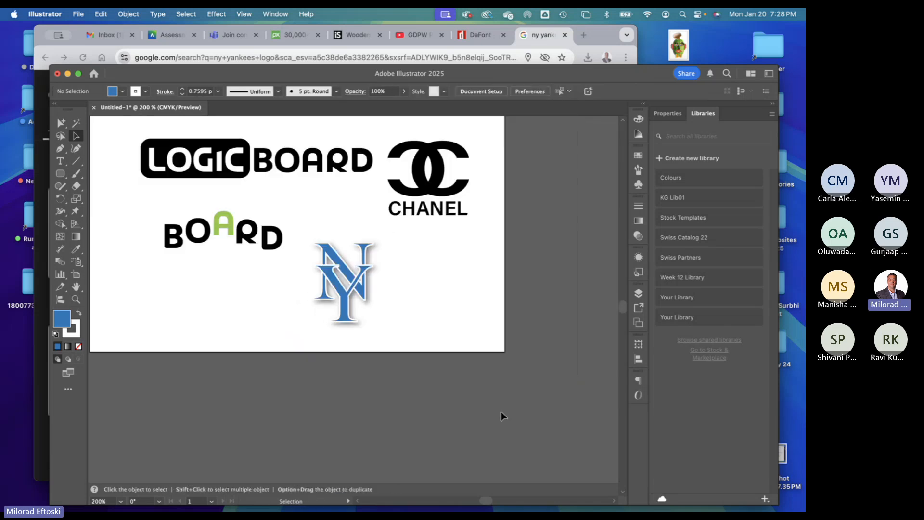
mouse_move(351, 310)
left_mouse_down()
mouse_move(368, 313)
mouse_move(350, 305)
mouse_move(354, 298)
left_mouse_up()
left_click(420, 321)
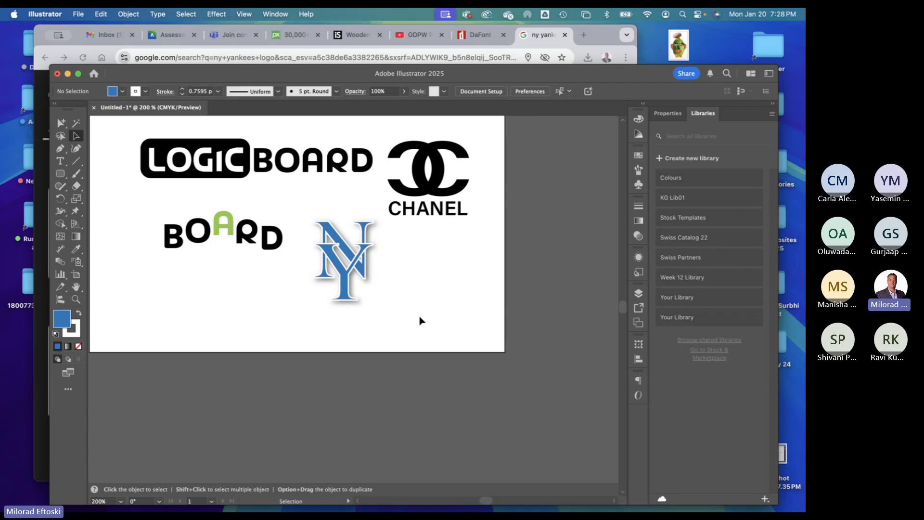
left_click_drag(349, 293, 336, 283)
left_click(420, 295)
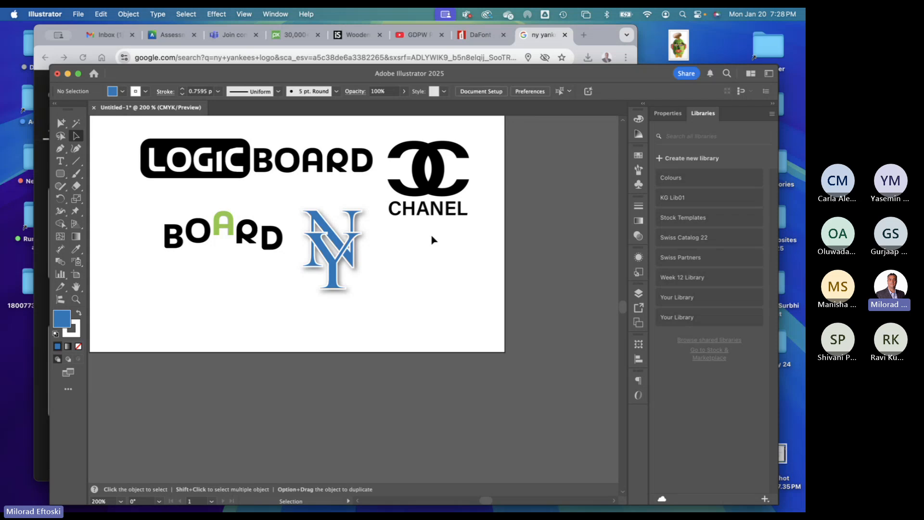
- Fill the interlocking CC emblem of the Chanel logo with orange
left_click(428, 182)
left_click(122, 91)
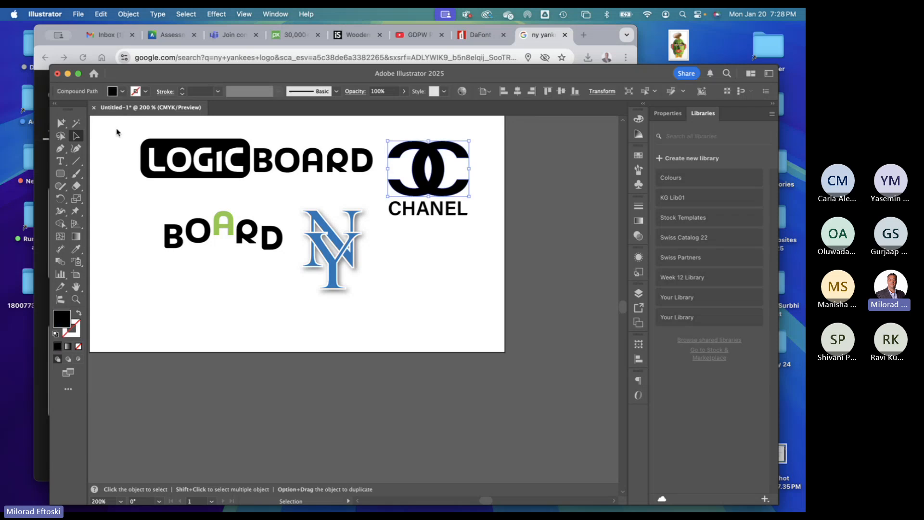
left_click(105, 129)
left_click(463, 278)
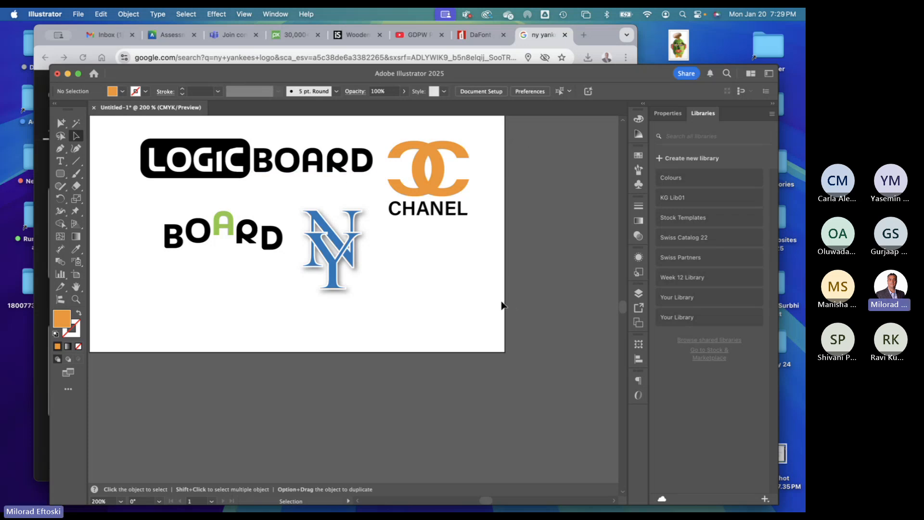
- Group the letters of the staggered BOARD wordmark and move it up, closer beneath LOGICBOARD
left_click(268, 251)
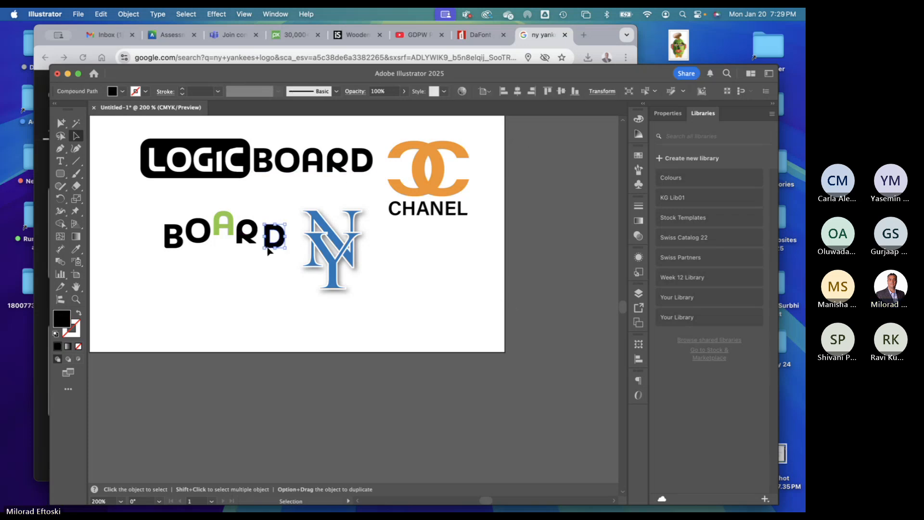
left_click_drag(126, 201, 232, 228)
key("super+g")
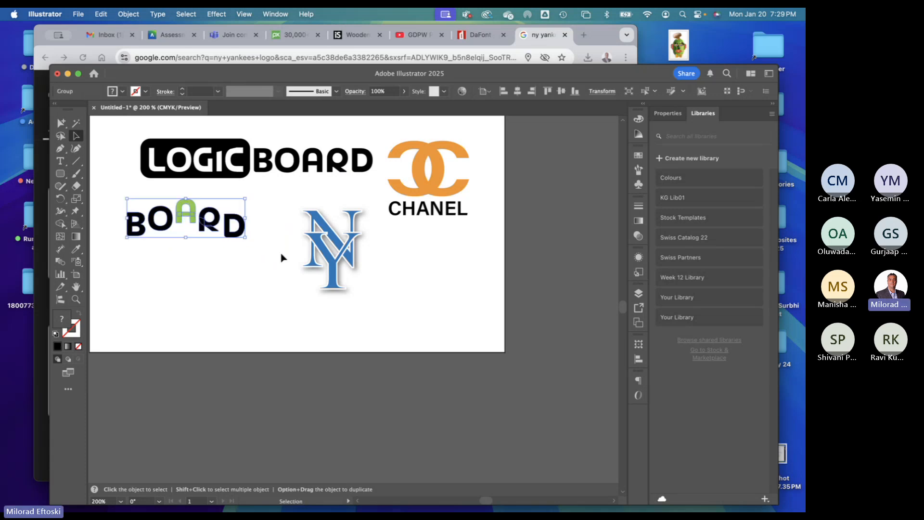
- Move the NY monogram closer to the BOARD wordmark and shift the Chanel emblem and its text slightly upward
left_click_drag(318, 250, 294, 238)
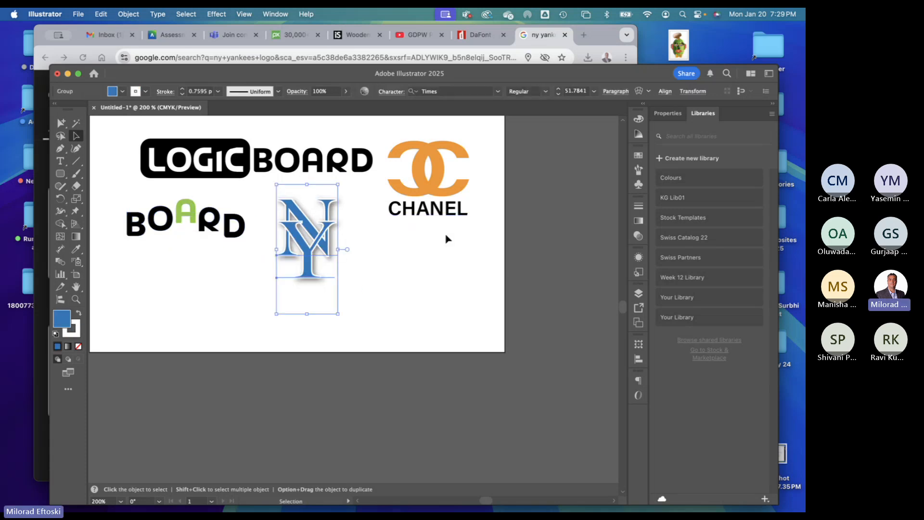
left_click_drag(426, 210, 426, 204)
left_click(421, 260)
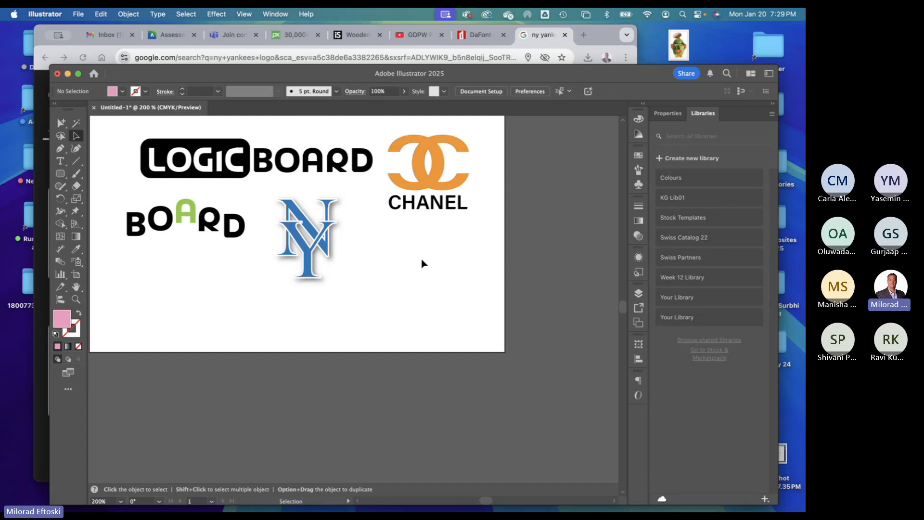
- Add the letter X as a new text object in the empty area below the CHANEL logo
left_click(793, 257)
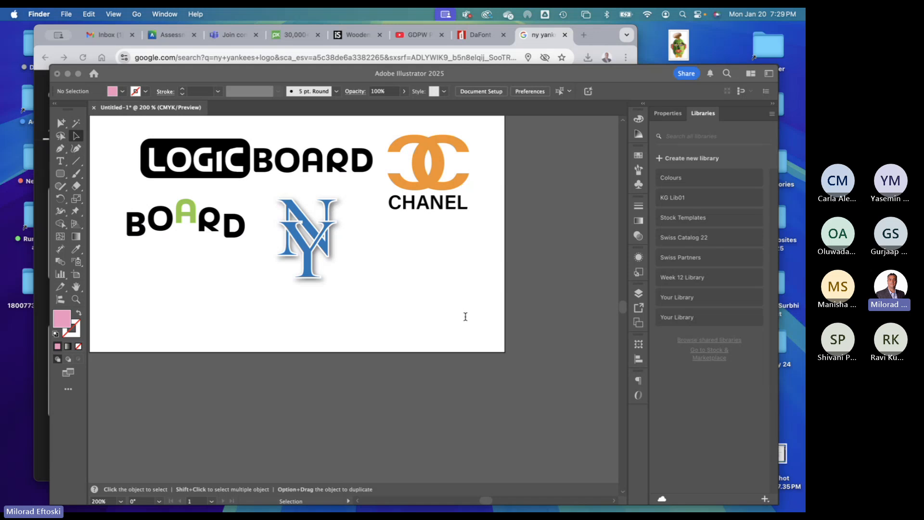
left_click(619, 410)
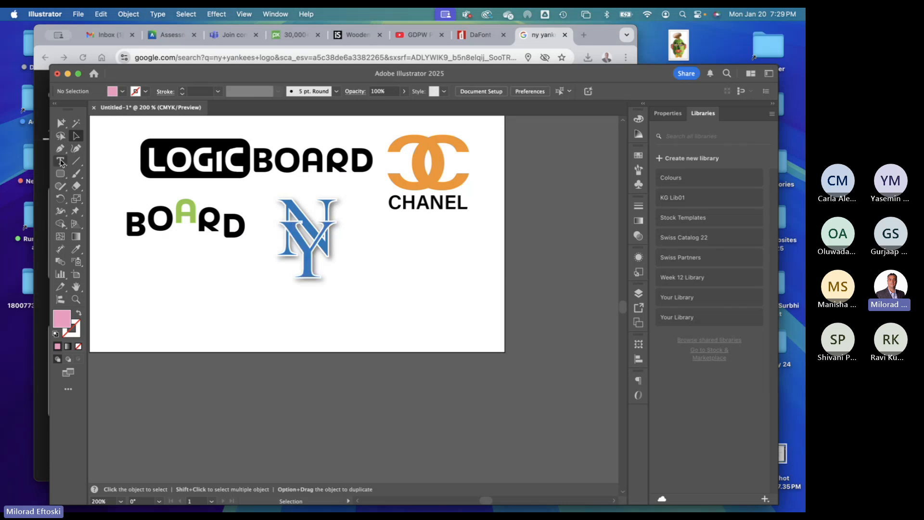
left_click(61, 162)
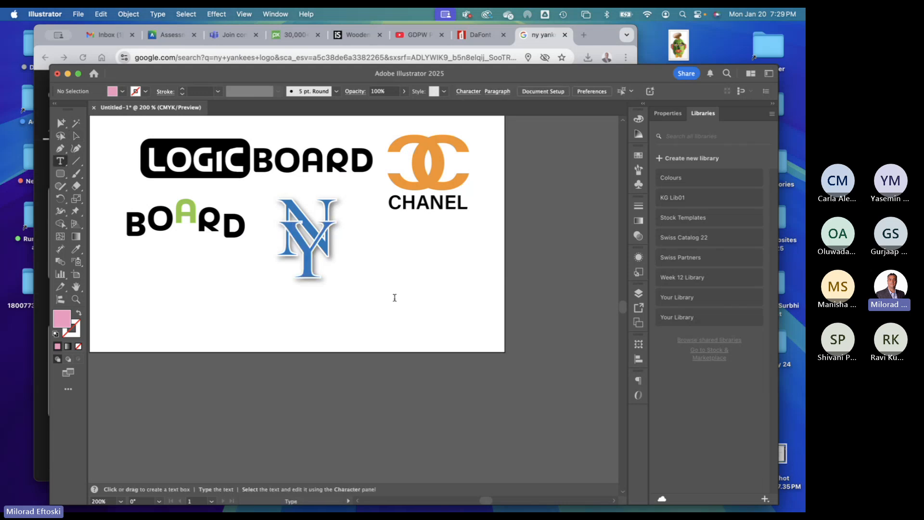
left_click(395, 297)
type("X")
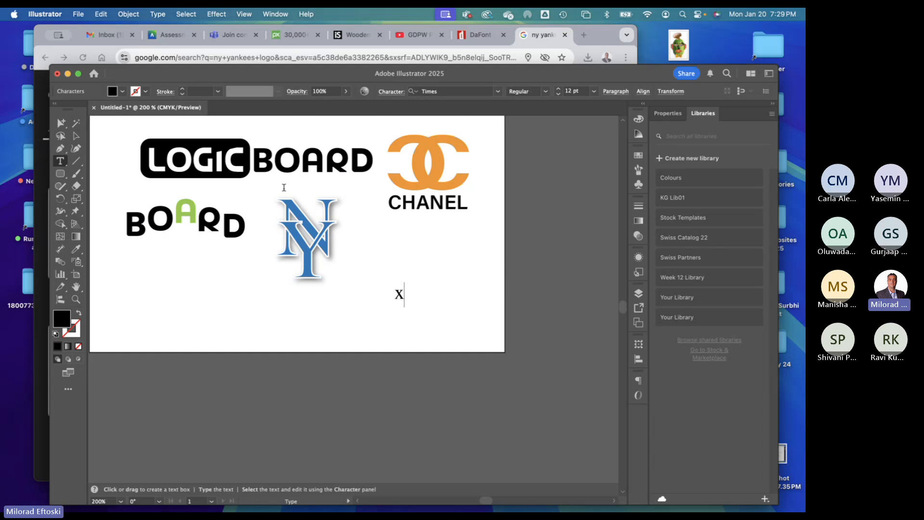
- Enlarge the X lettering beneath the CHANEL logo to about 107.9 pt
key("Escape")
left_click_drag(406, 295, 421, 312)
left_click(498, 308)
left_click(435, 313)
left_click(477, 305)
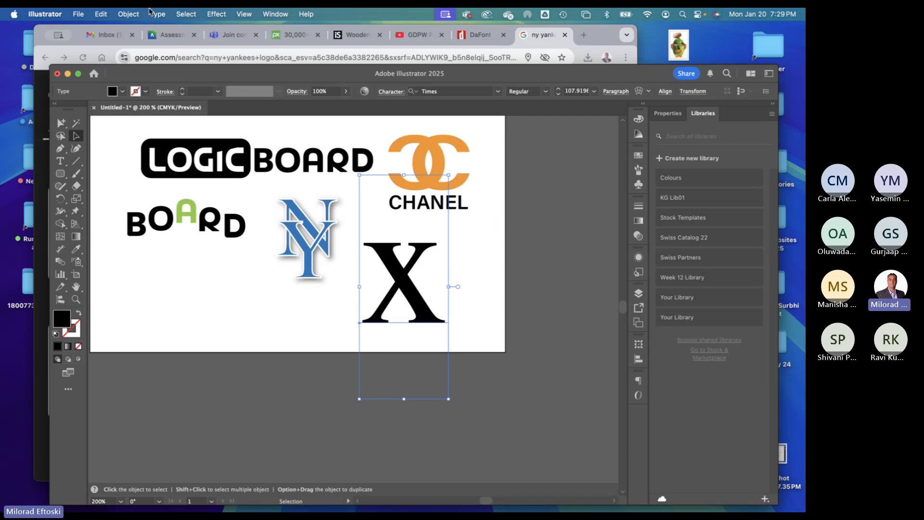
- Convert the large X to outlines and check its paths in outline view
left_click(157, 13)
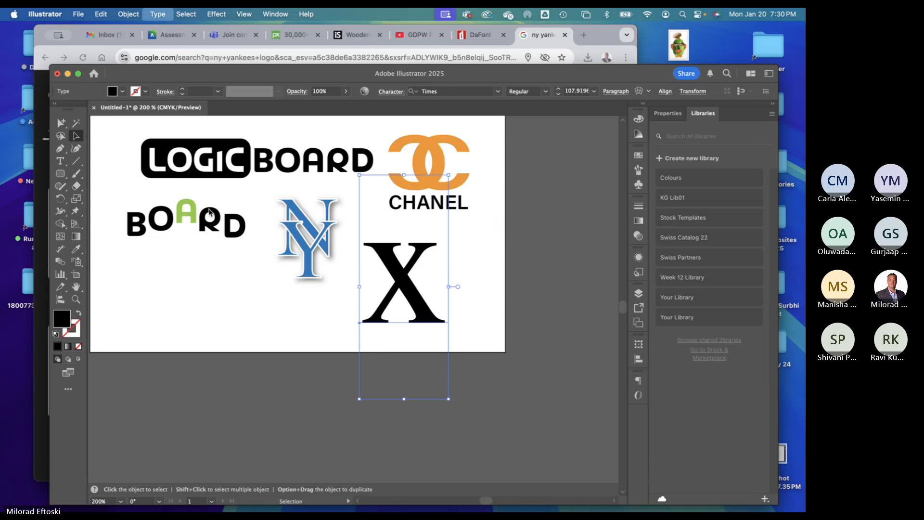
key("super+shift+o")
key("super+y")
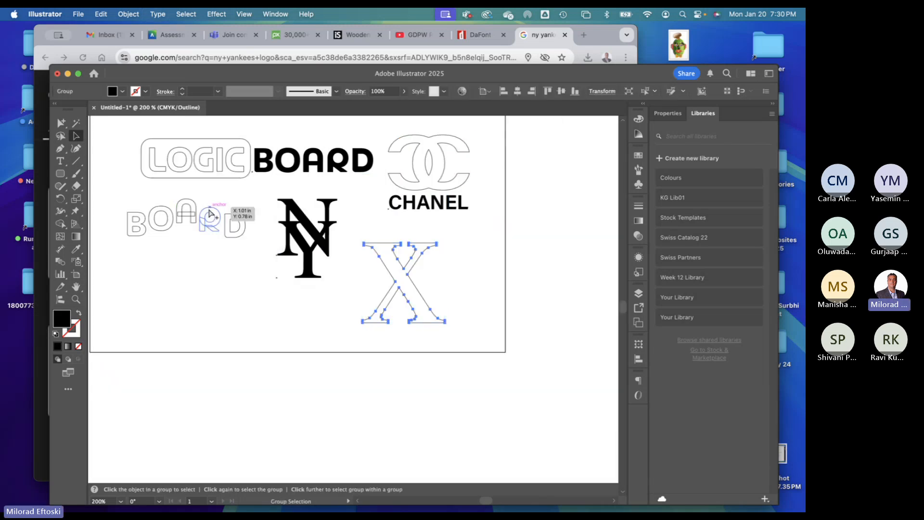
key("super+y")
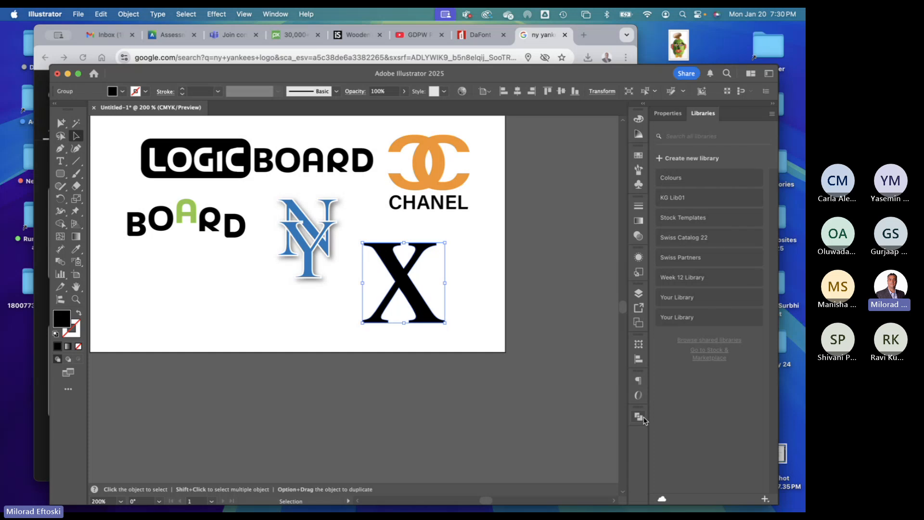
- Give the outlined X a red stroke 4 pt wide
left_click_drag(218, 73, 201, 58)
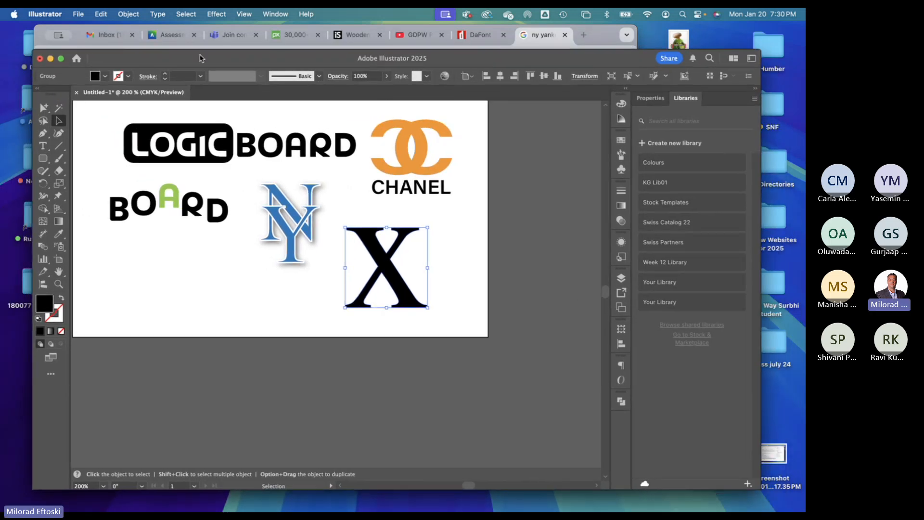
left_click(129, 78)
left_click(85, 120)
left_click(249, 310)
left_click(374, 284)
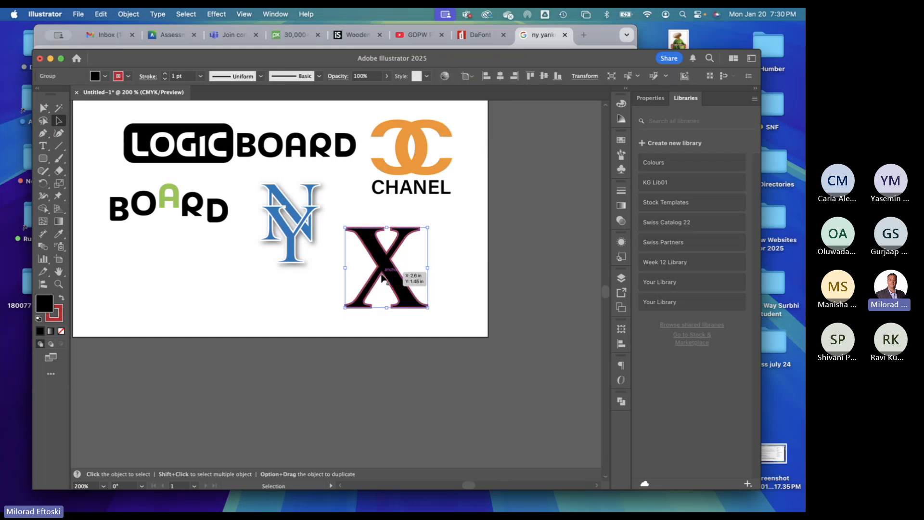
left_click(166, 74)
left_click(166, 74)
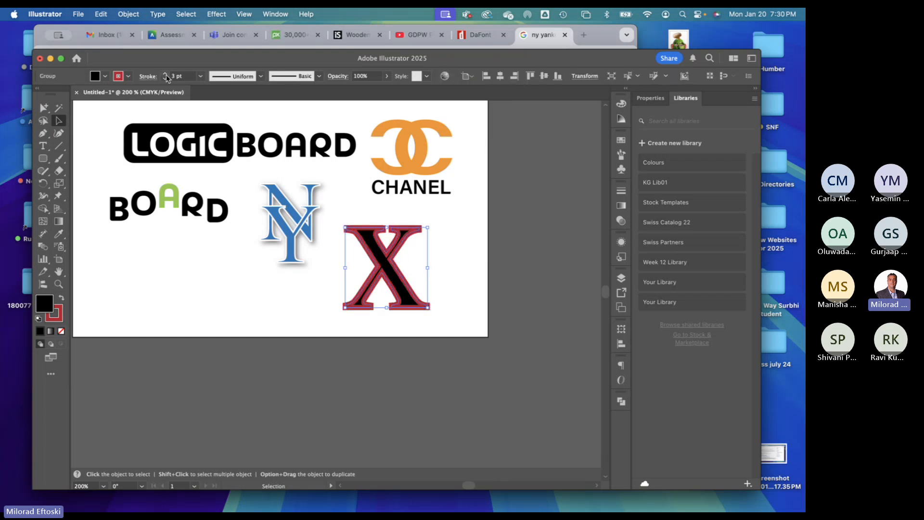
left_click(165, 74)
left_click(318, 294)
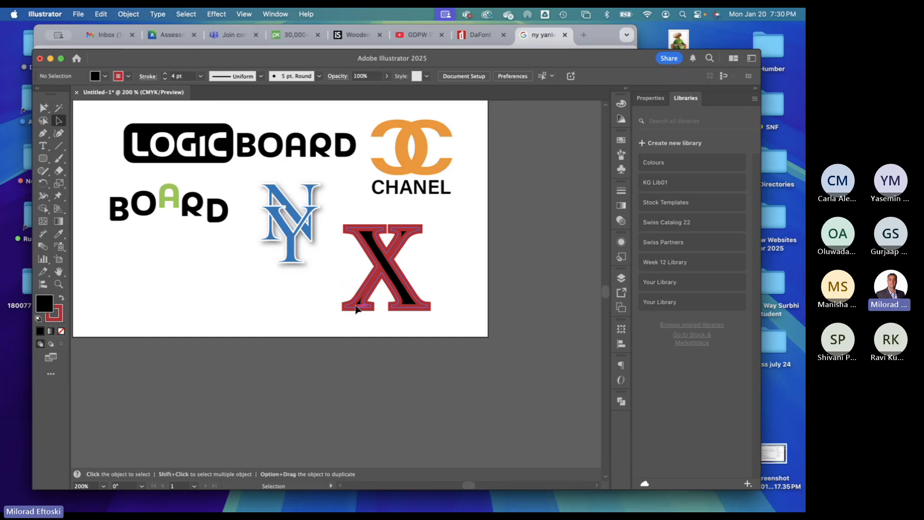
- Duplicate the red-stroked X in place on top and give the copy a yellow 1 pt stroke
left_click(358, 309)
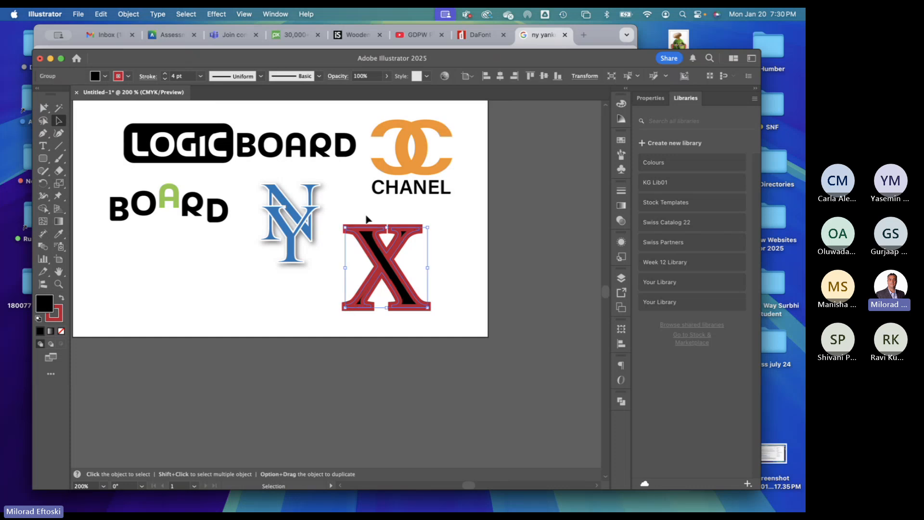
left_click(271, 313)
left_click(392, 285)
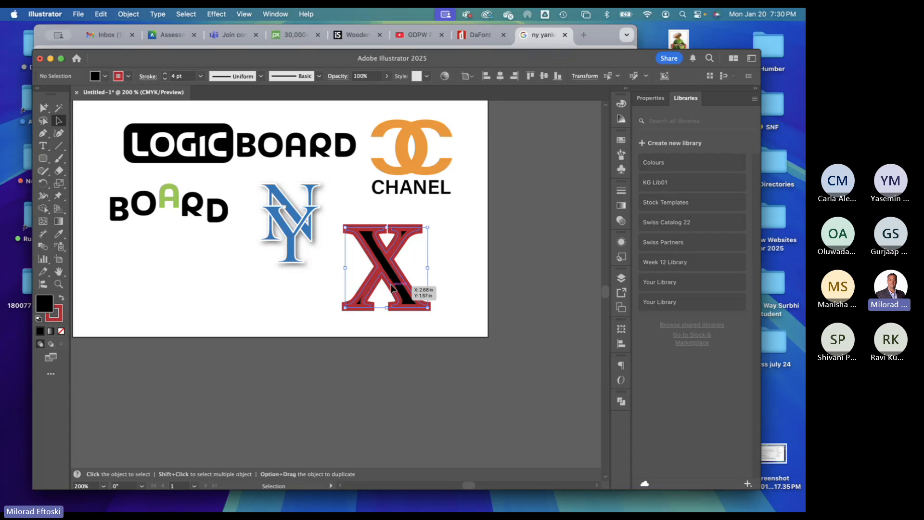
left_click(391, 285, "alt")
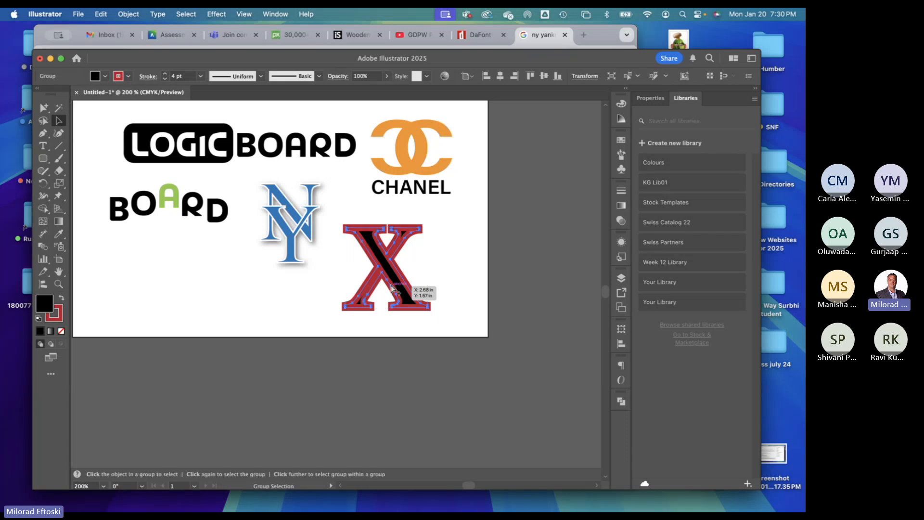
mouse_move(391, 286)
left_mouse_down()
mouse_move(327, 308)
mouse_move(471, 308)
mouse_move(396, 288)
left_mouse_up()
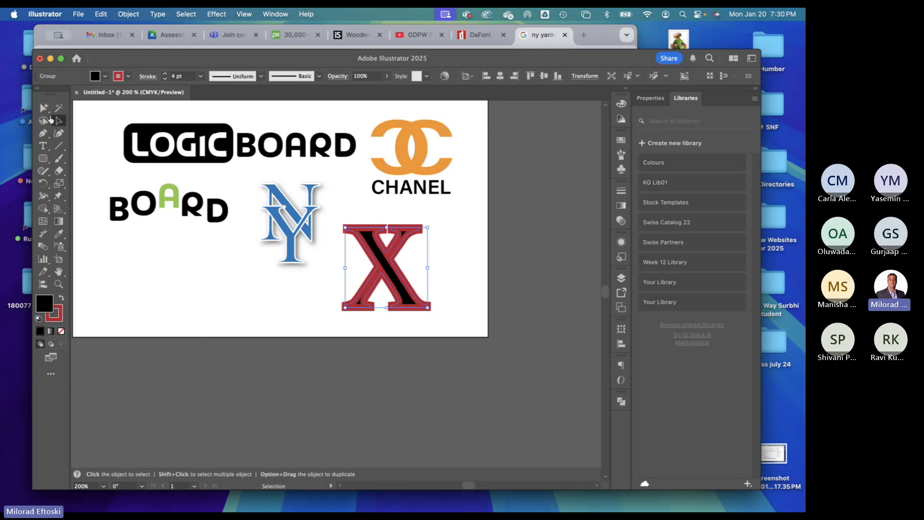
left_click(51, 119)
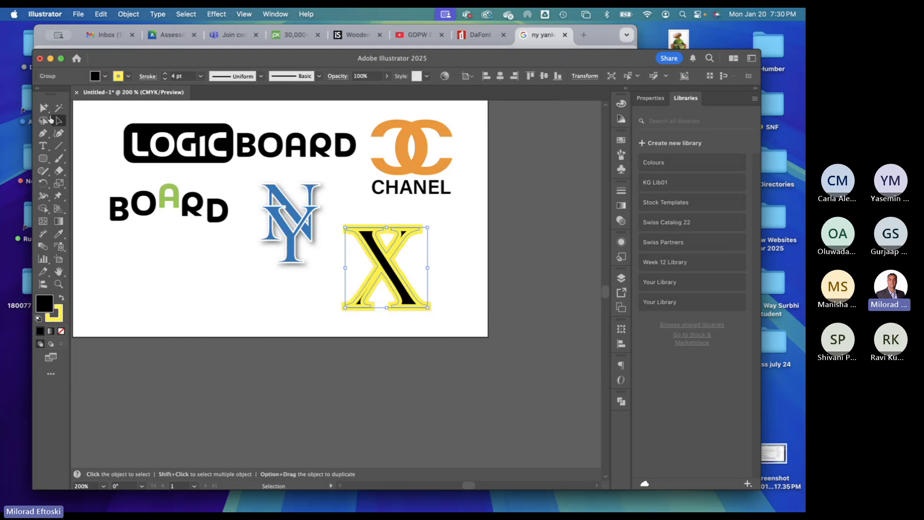
left_click(165, 80)
left_click(165, 80)
left_click(166, 80)
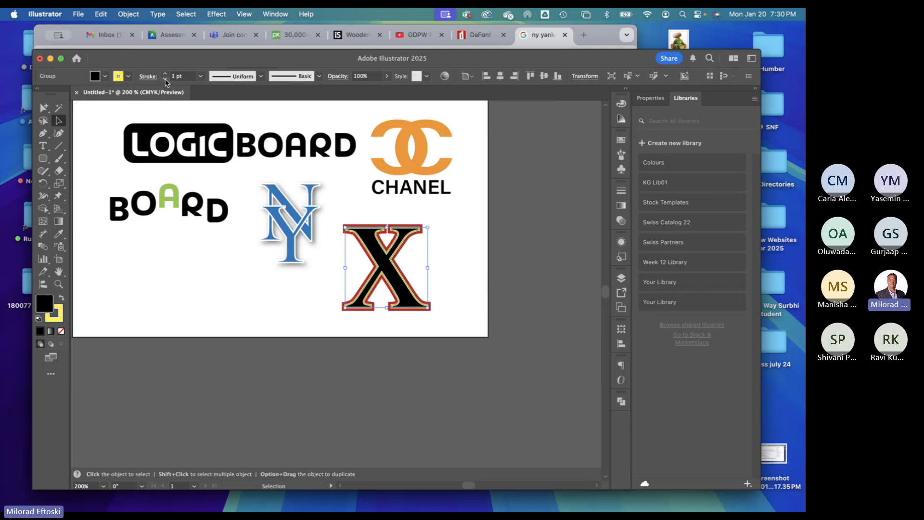
left_click(464, 244)
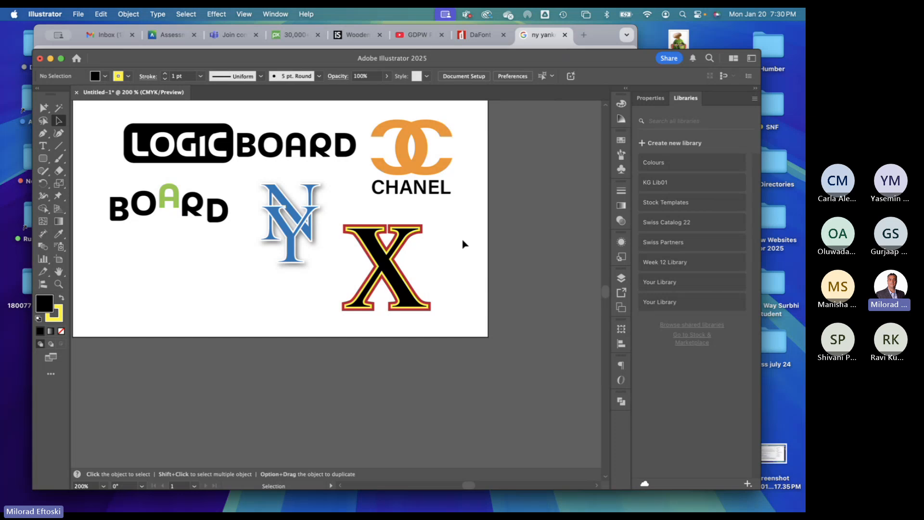
- Recolour the top X copy's stroke to white
left_click(408, 243)
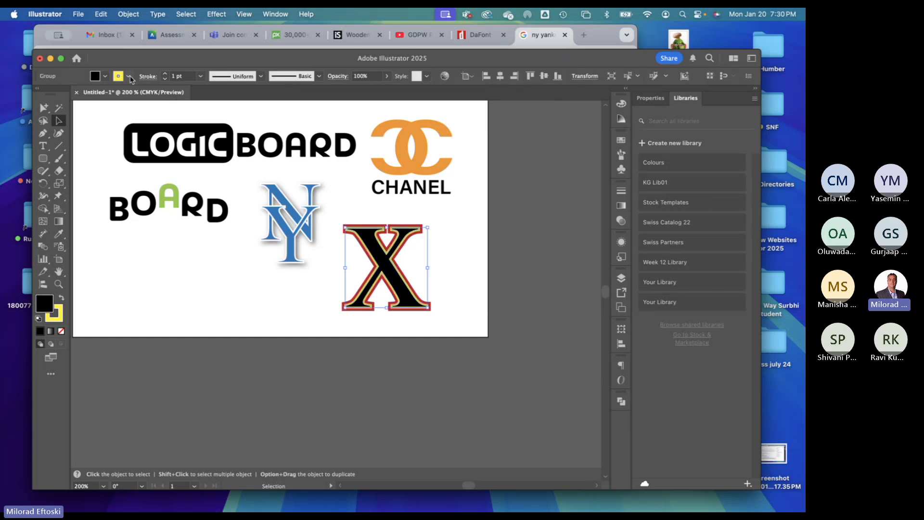
left_click(130, 77)
left_click(27, 118)
left_click(482, 282)
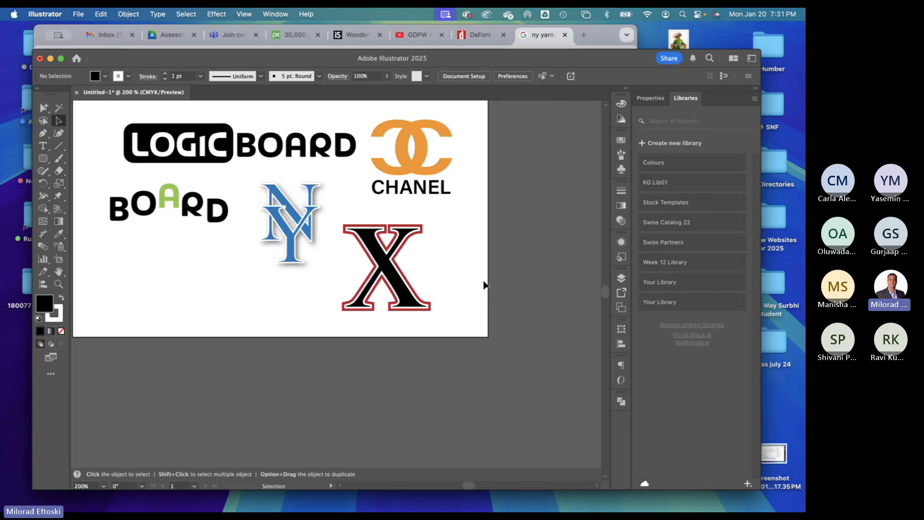
- Pull the two X layers apart, move the red one slightly up and left, and realign the white-stroked X on top
scroll(405, 258, "up", 3)
scroll(403, 258, "down", 1)
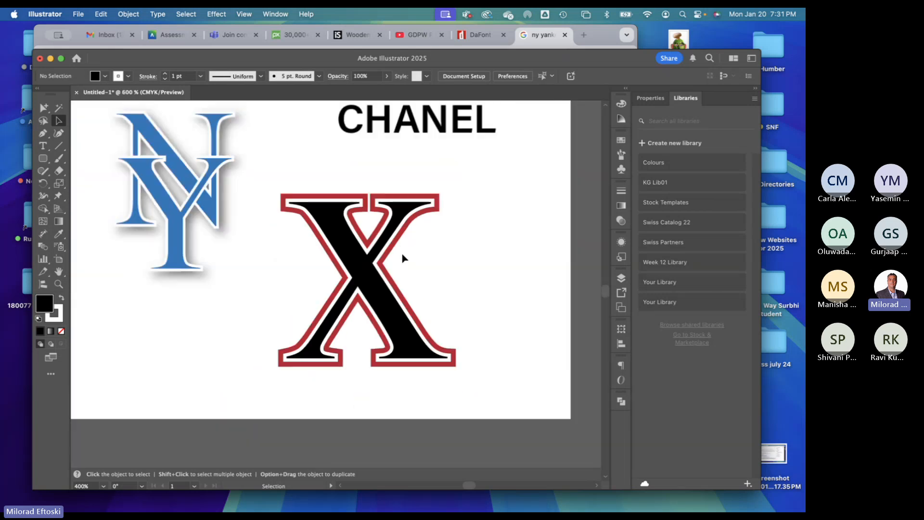
left_click_drag(387, 296, 460, 319)
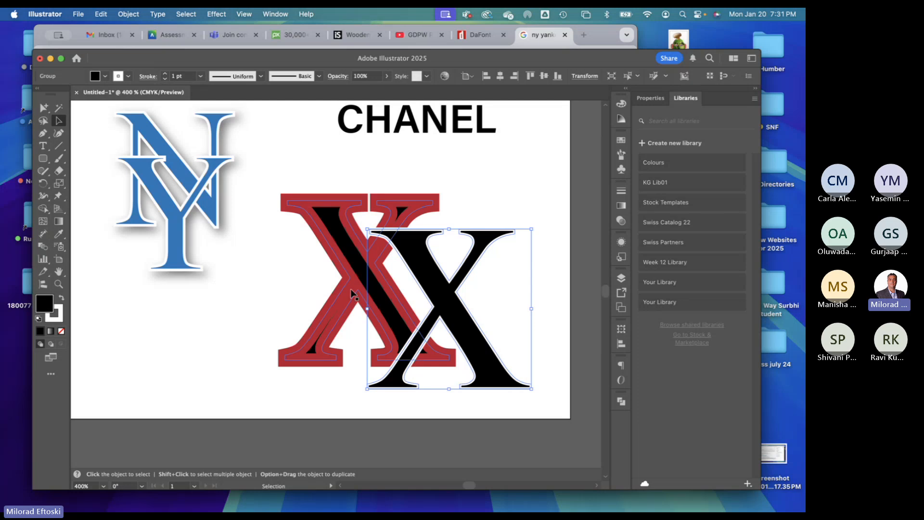
left_click_drag(352, 292, 330, 267)
left_click_drag(439, 312, 337, 261)
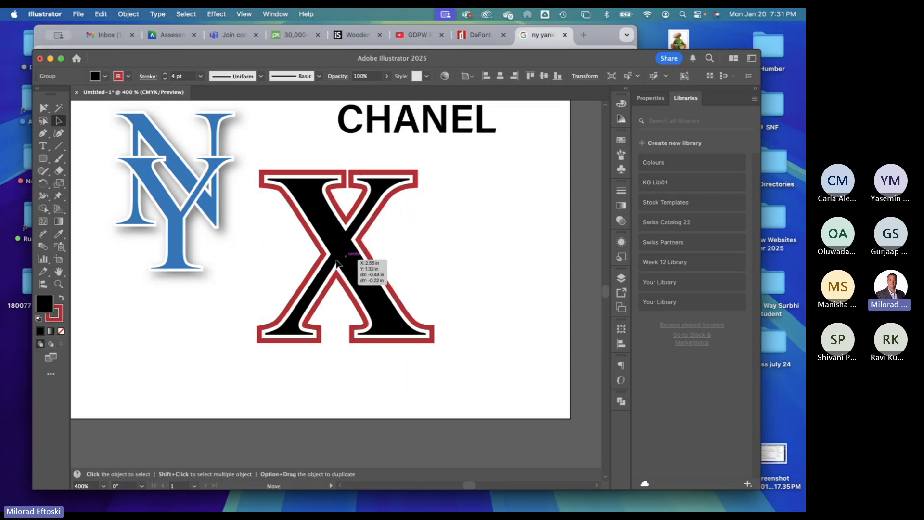
left_click(468, 351)
- Scale both X layers down together and place them beneath the CHANEL text
left_click(367, 307)
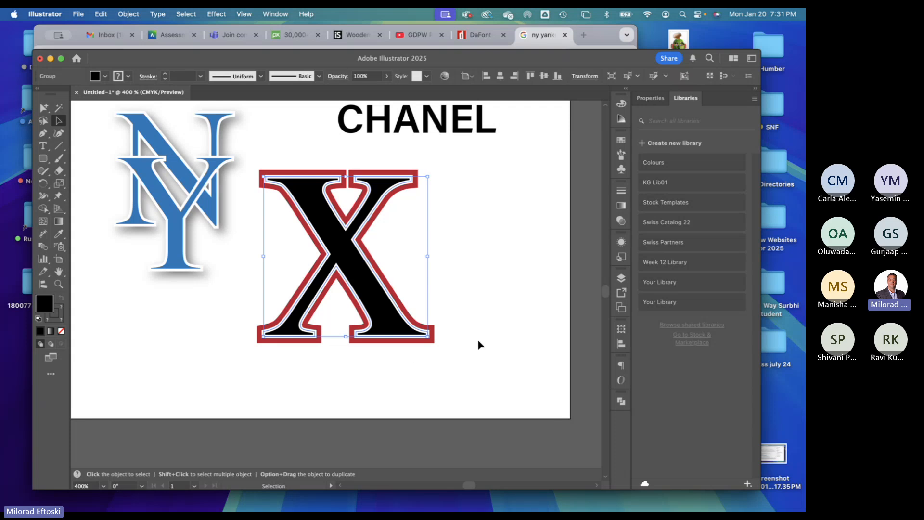
key("super+minus")
key("super+minus")
key("super+minus")
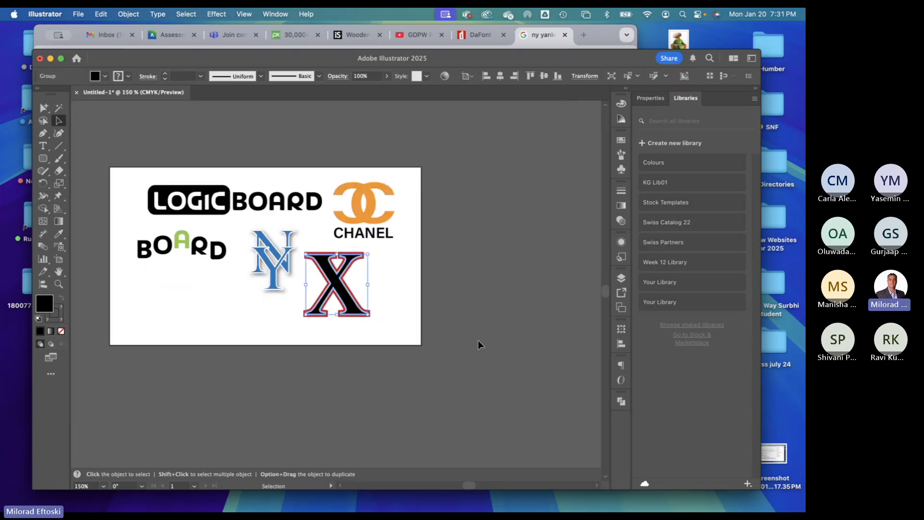
scroll(478, 341, "left", 2)
left_click(429, 335)
left_click(392, 310)
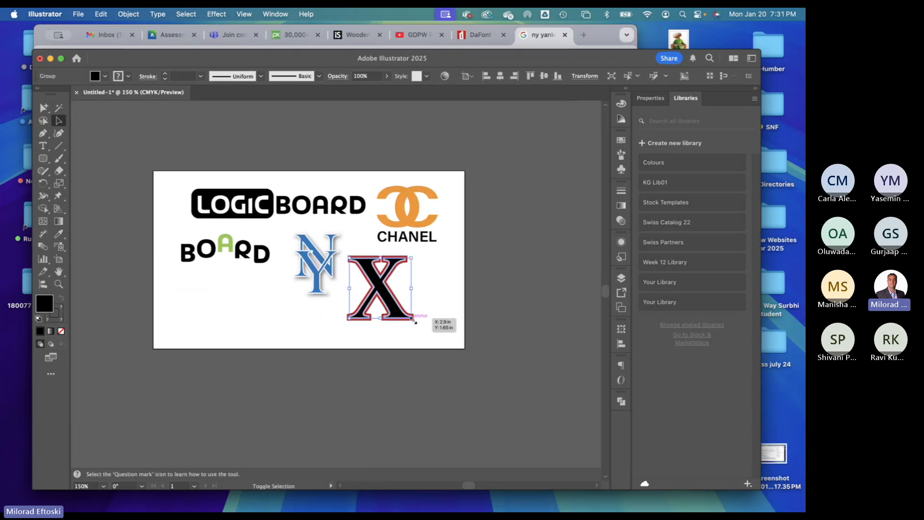
left_click_drag(412, 319, 437, 309)
left_click(439, 312)
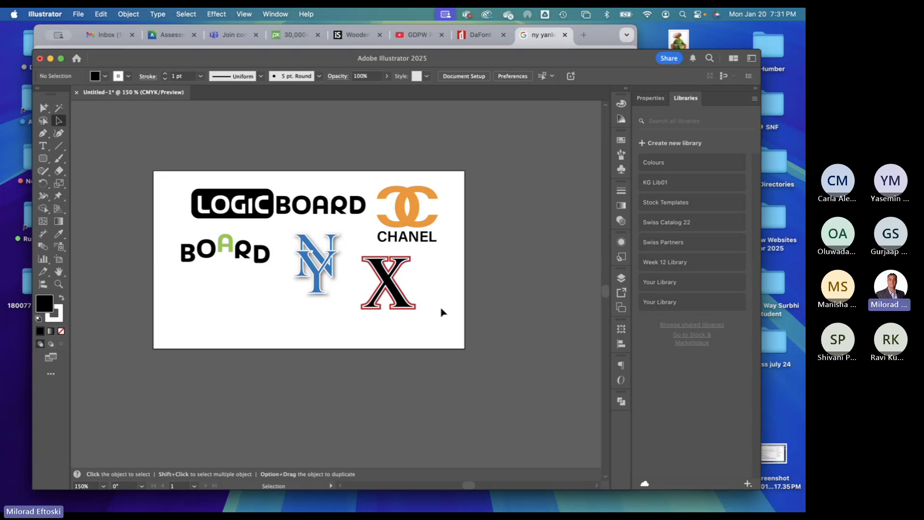
left_click(776, 261)
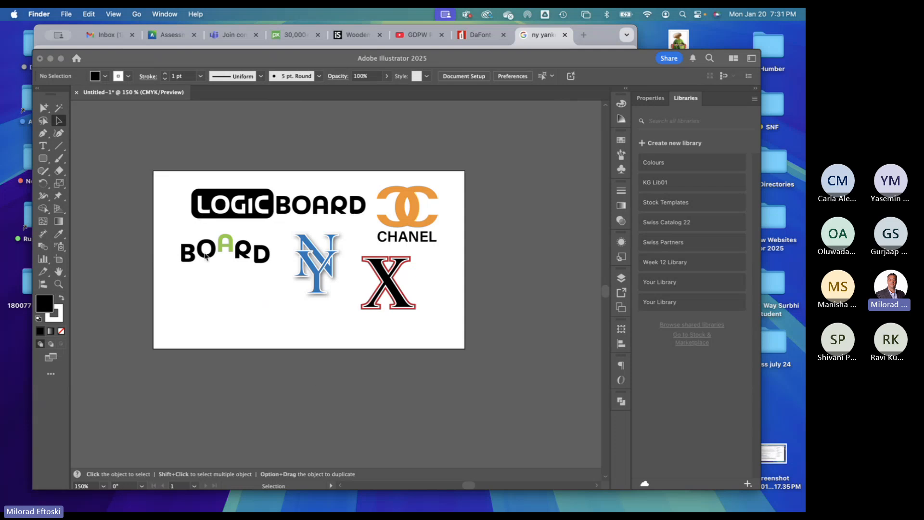
left_click(330, 252)
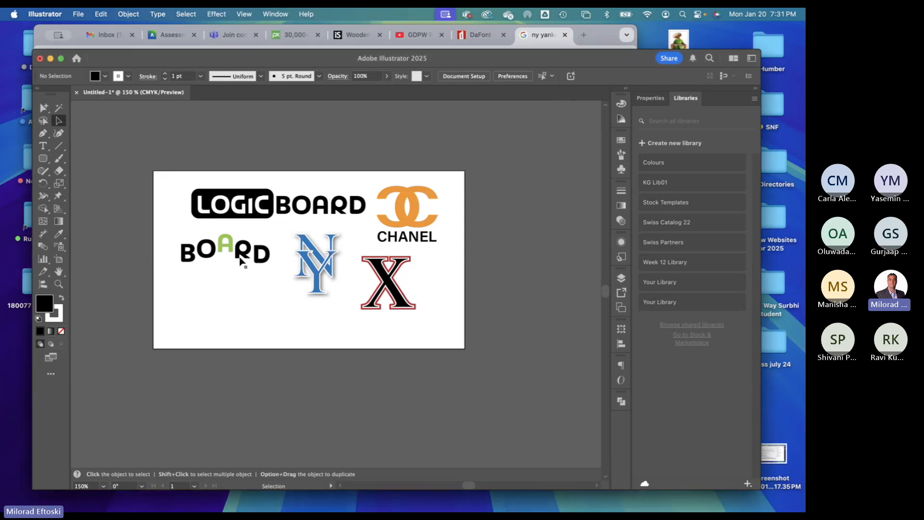
- Draw a black circle below the staggered BOARD wordmark and move it off the artboard, to the right of the X
left_click(44, 159)
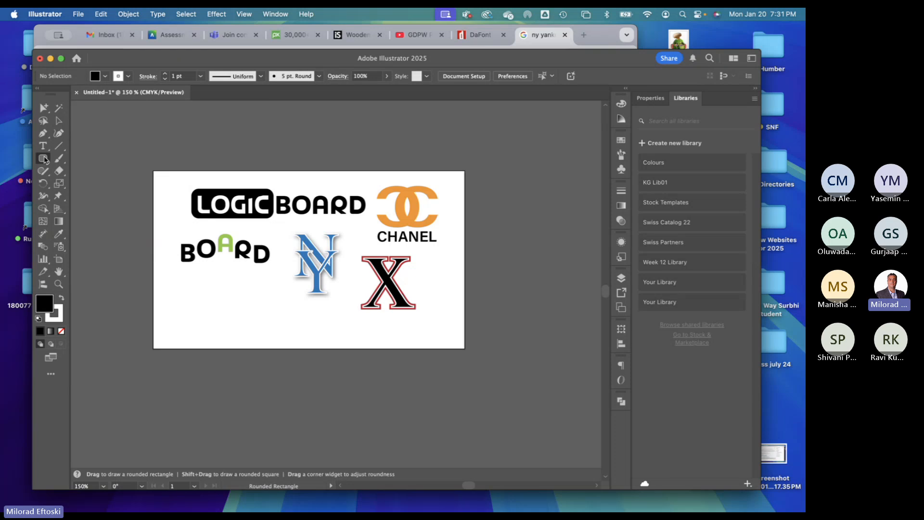
key("l")
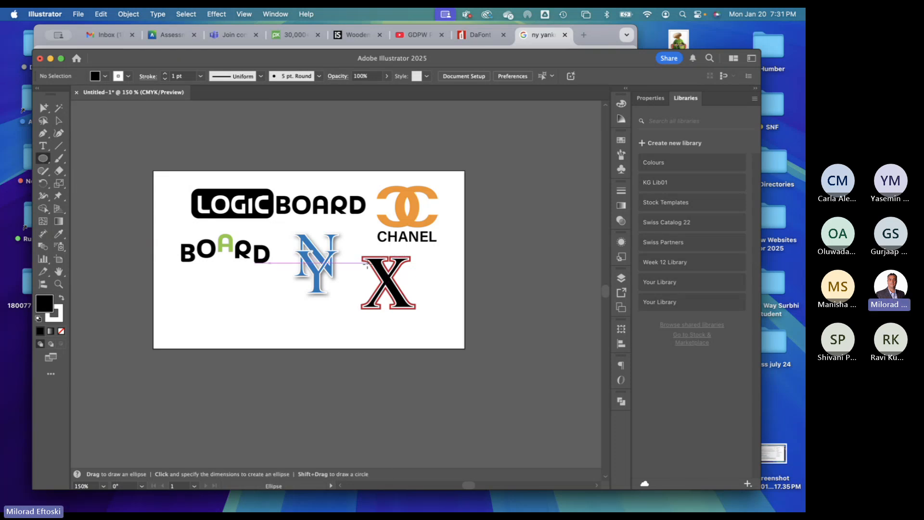
left_click_drag(202, 280, 274, 352)
key("a")
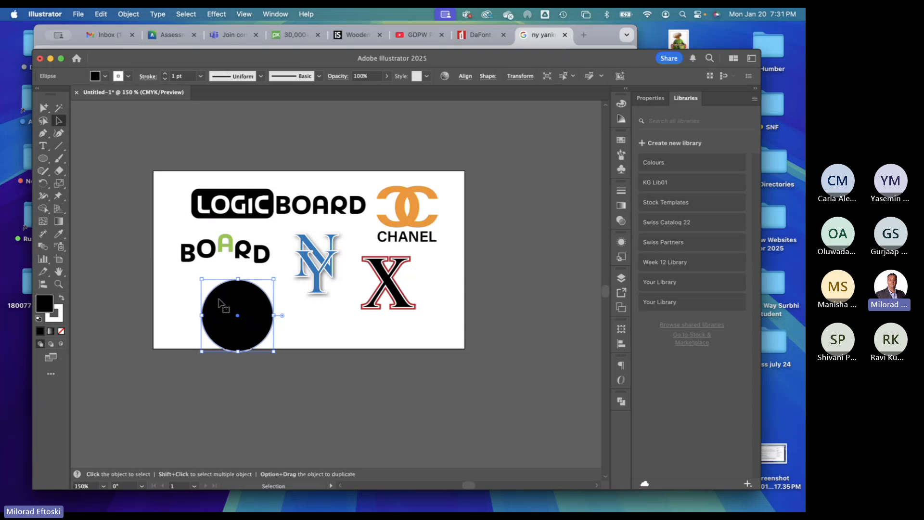
left_click_drag(238, 314, 519, 288)
- Start type on a path along the circle's outline, filled with the Lorem ipsum placeholder text
key("space")
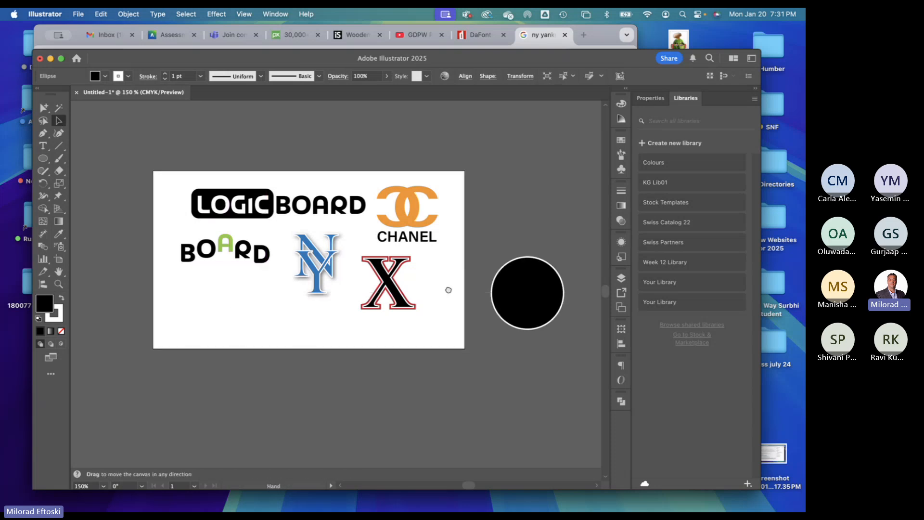
mouse_move(448, 290)
left_mouse_down()
mouse_move(383, 293)
mouse_move(441, 281)
left_mouse_up()
left_click(44, 146)
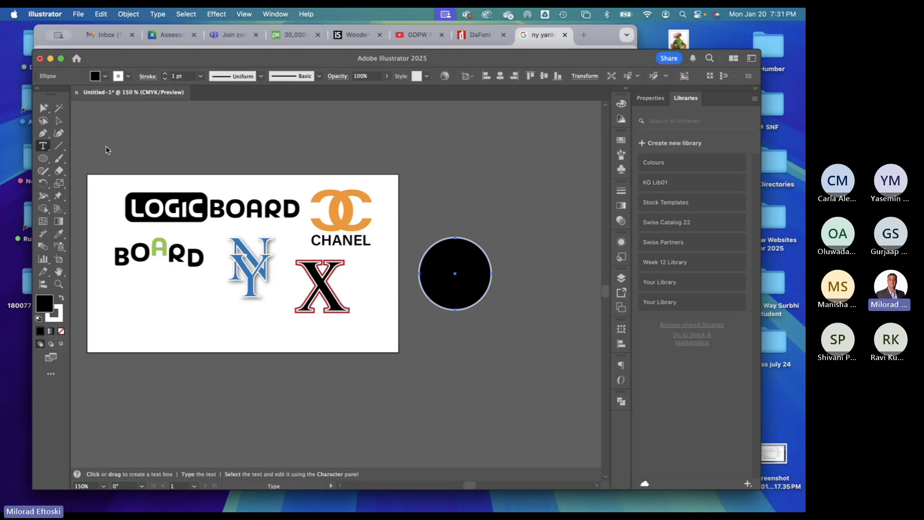
left_click(106, 173)
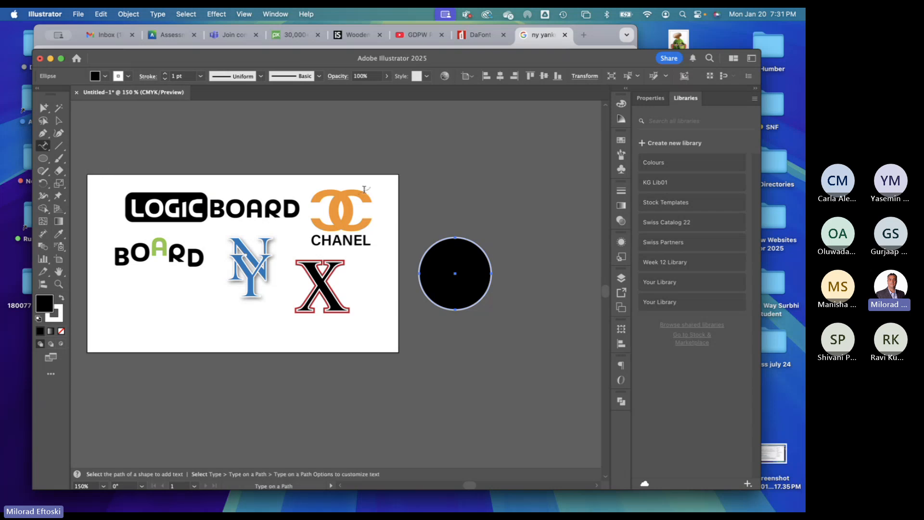
left_click(447, 236)
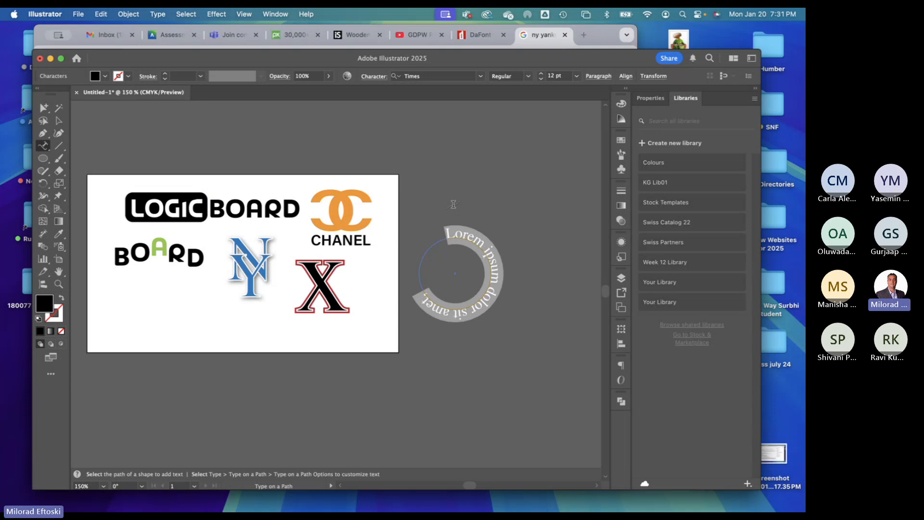
- Set the circular placeholder text to 8 pt and put the text cursor at its end
left_click(541, 81)
left_click(541, 81)
left_click(541, 81)
left_click(541, 81)
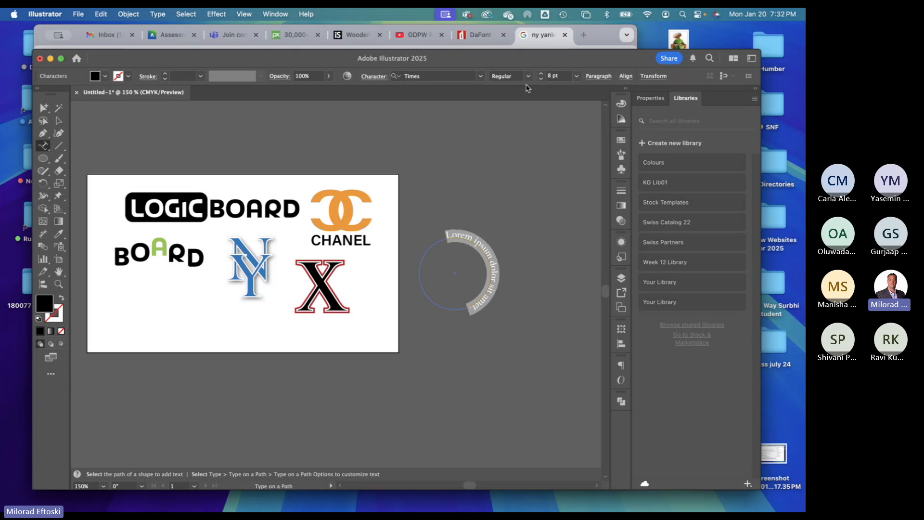
key("Right")
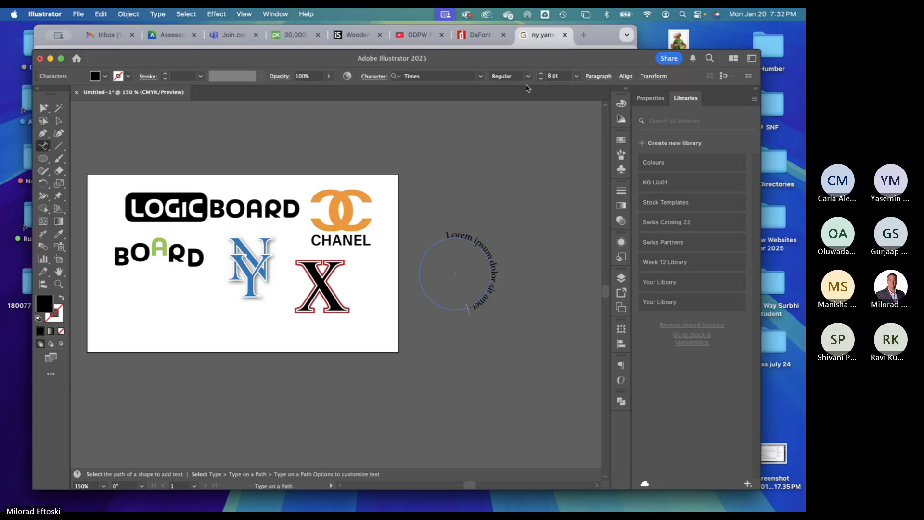
- Add another "Lorem ipsum dolor sit amet." to fill the circle, and move the circular text around the X
type("Lorem ipsum dolor sit amet.")
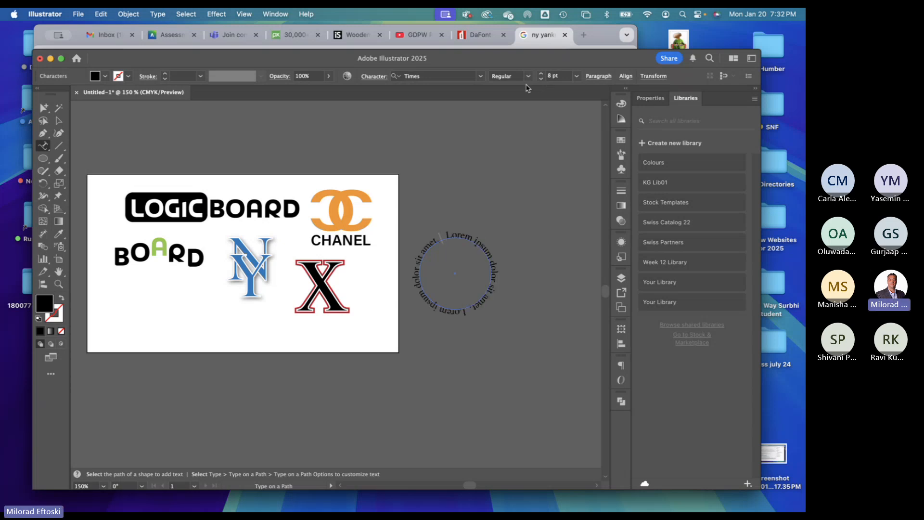
left_click(58, 121)
left_click_drag(464, 314, 301, 326)
left_click(339, 329)
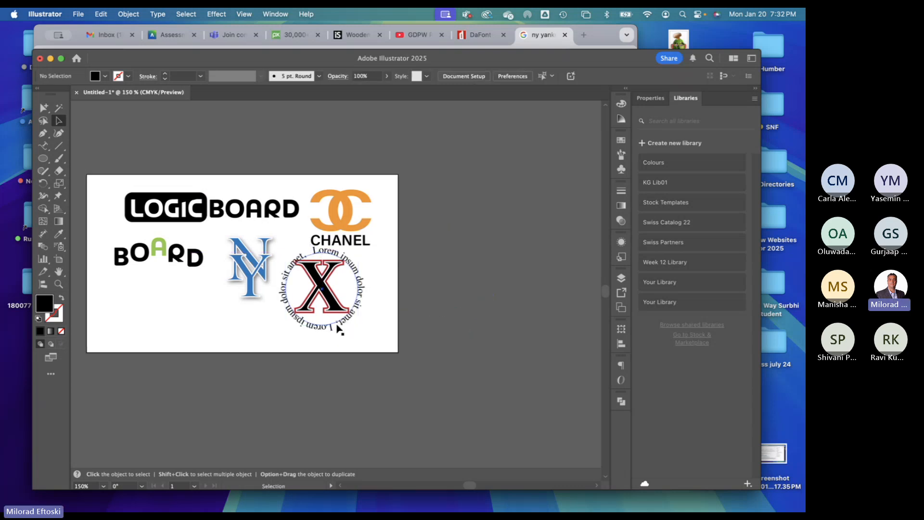
- Rotate the circular text counterclockwise about 45 degrees, and shift the X down and to the right
left_click(339, 329)
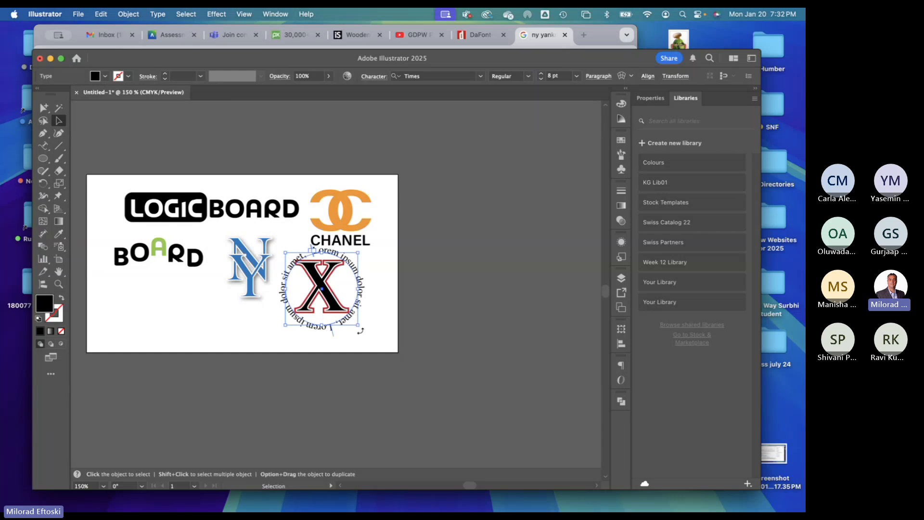
left_click_drag(363, 330, 383, 292)
left_click(330, 343)
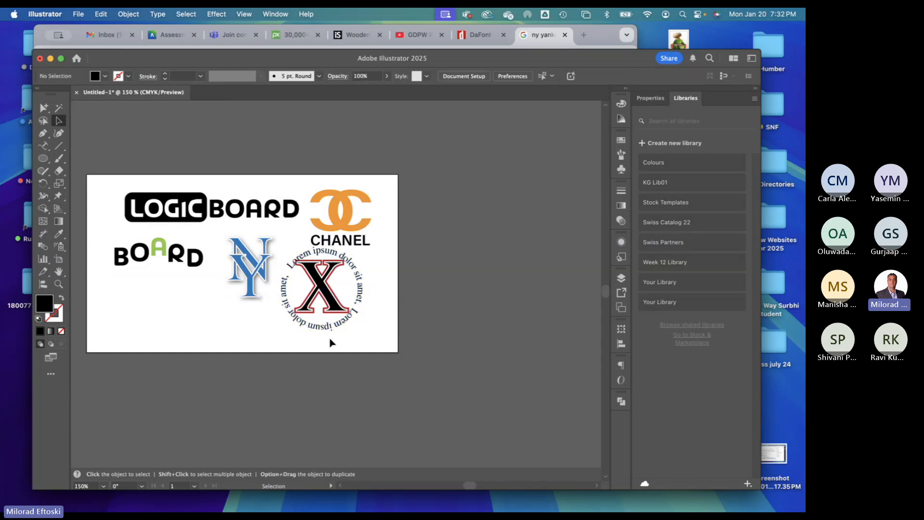
left_click_drag(330, 314, 345, 345)
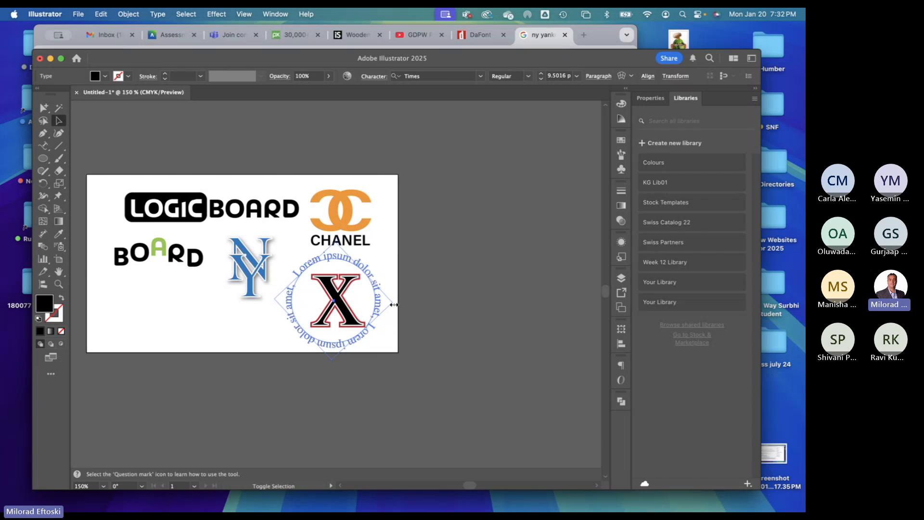
- Scale the circular text to about 9.2 pt and nudge it until its ring is centred around the X
left_click_drag(393, 305, 393, 305)
key("shift+Right")
key("Left")
key("Left")
key("Left")
key("Left")
key("Left")
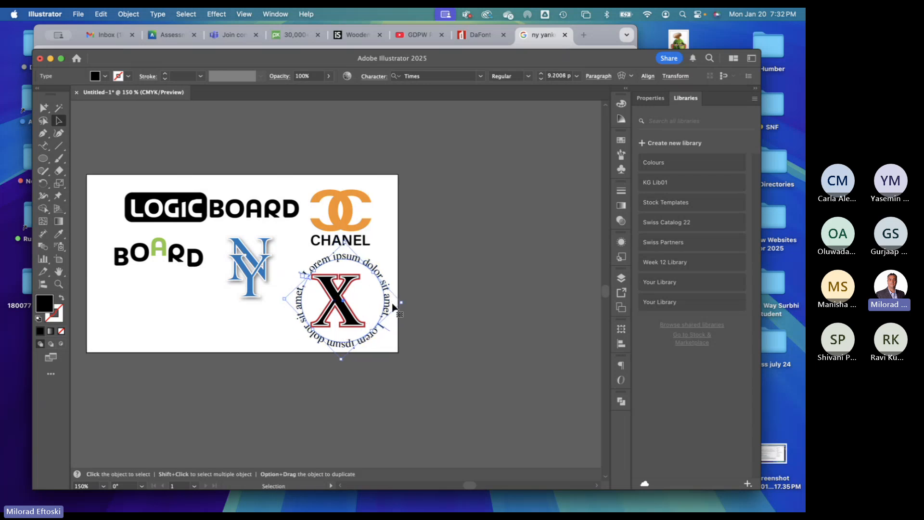
key("Left")
key("Left")
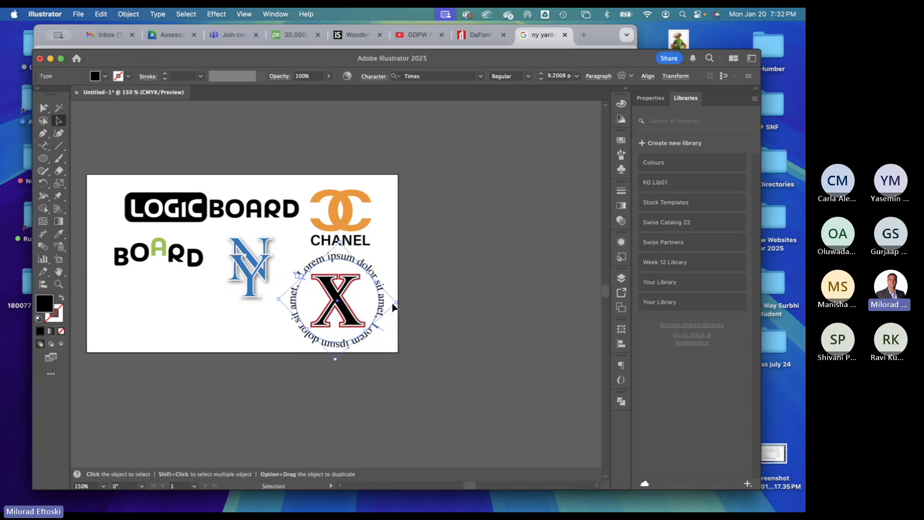
key("Left")
key("Down")
left_click(467, 327)
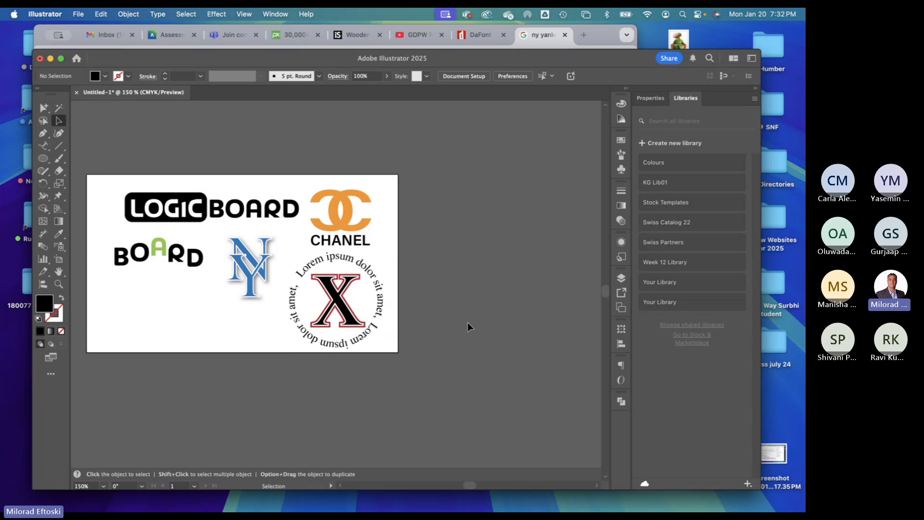
- Nudge the black LOGIC box slightly left and the circular text around the X slightly down
left_click(184, 265)
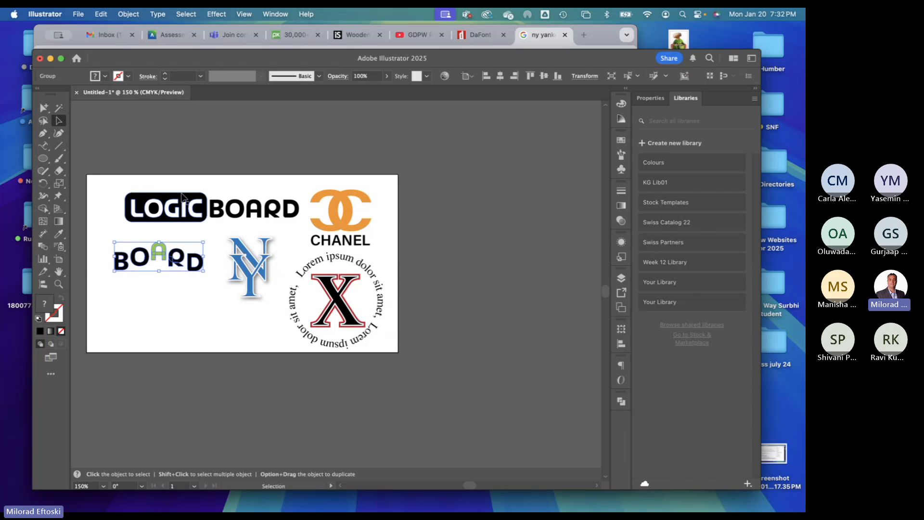
mouse_move(183, 197)
left_mouse_down()
mouse_move(181, 176)
mouse_move(181, 206)
left_mouse_up()
mouse_move(341, 225)
left_mouse_down()
mouse_move(355, 190)
mouse_move(340, 218)
left_mouse_up()
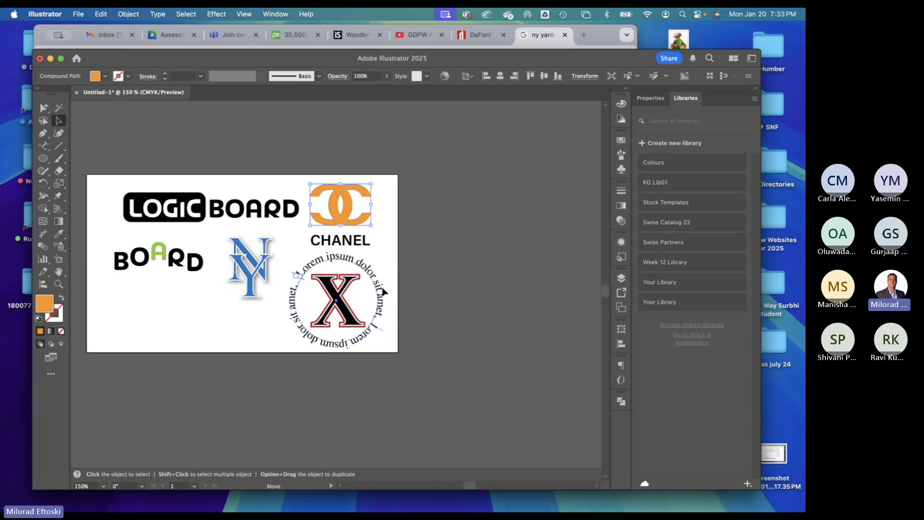
left_click_drag(378, 290, 379, 291)
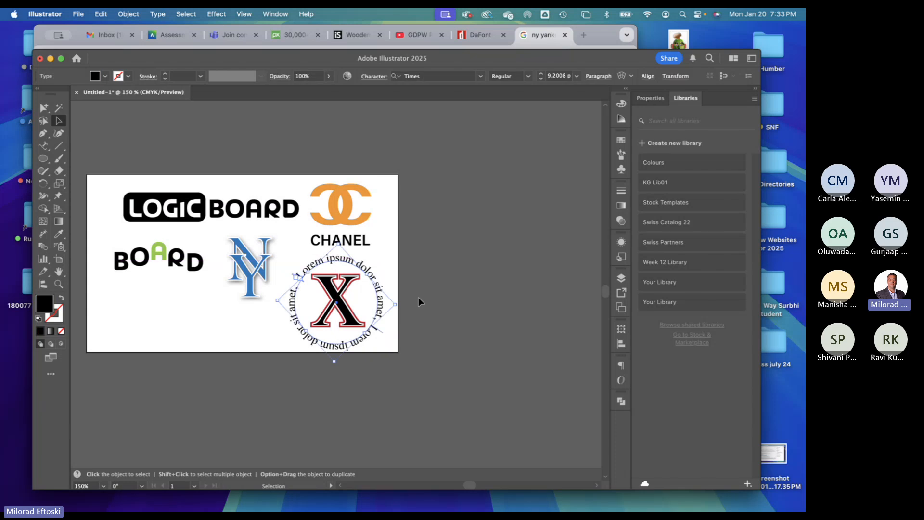
left_click(420, 301)
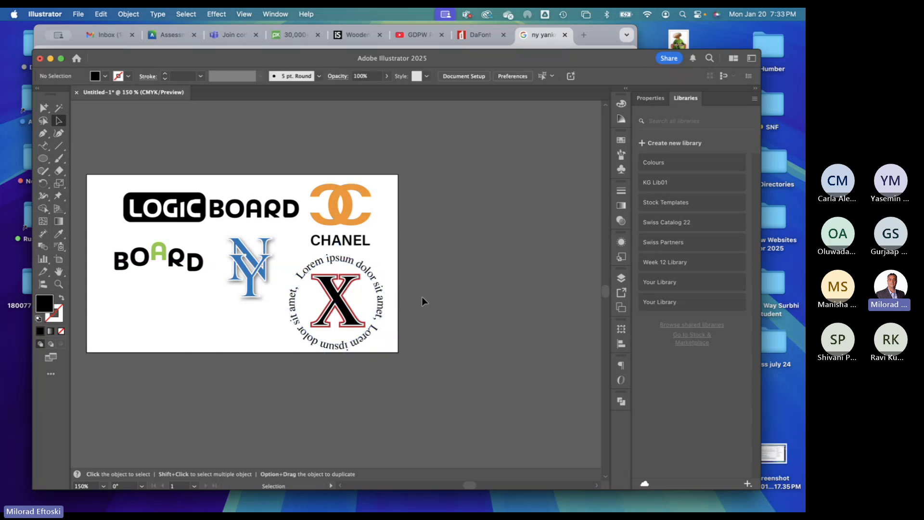
left_click(774, 246)
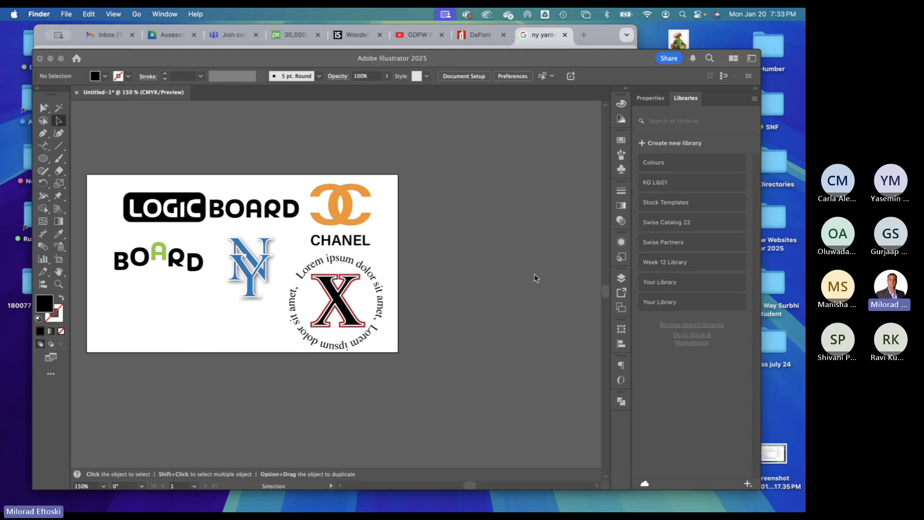
left_click(277, 166)
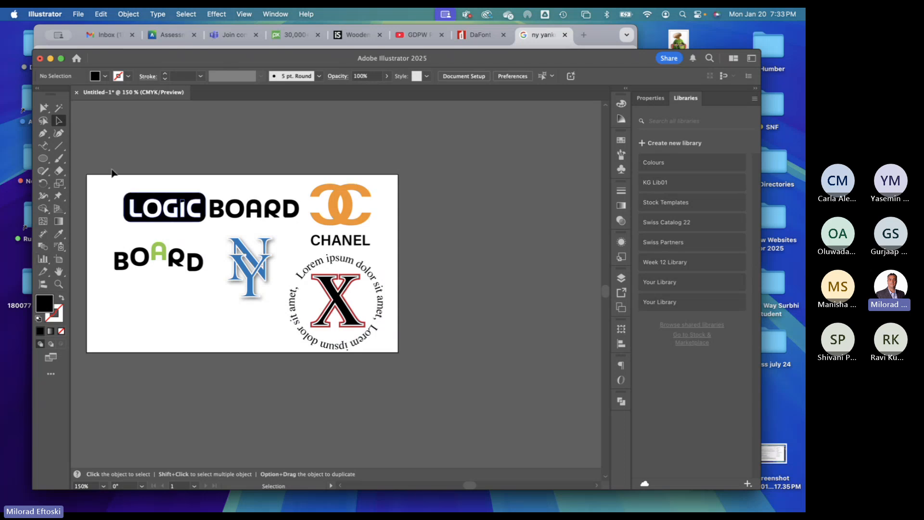
- Scale down the X together with its circular text, and slightly enlarge the staggered BOARD wordmark
left_click(333, 325)
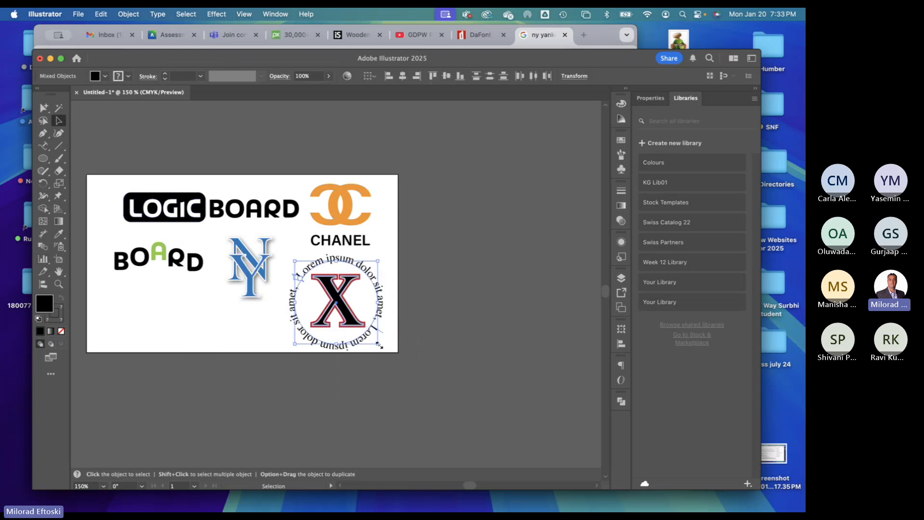
left_click_drag(379, 345, 349, 315)
left_click(437, 347)
scroll(419, 337, "left", 4)
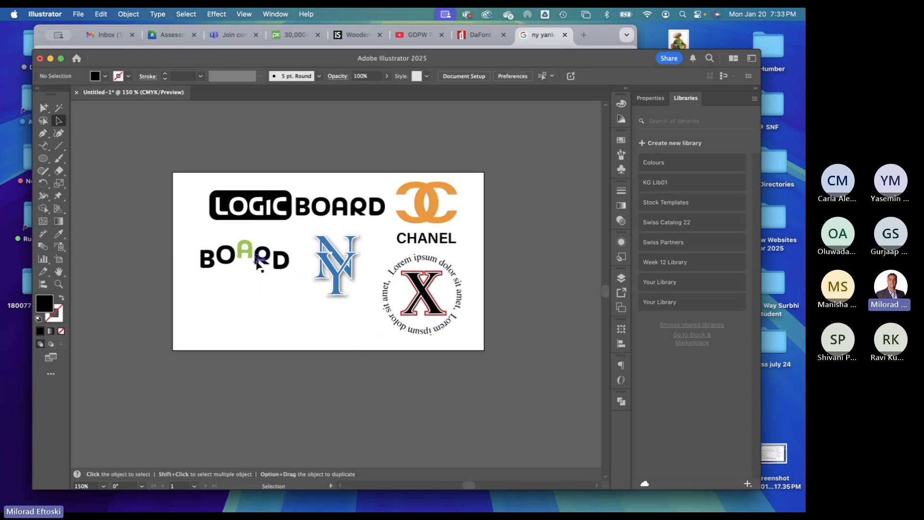
left_click_drag(260, 258, 295, 269)
left_click(288, 304)
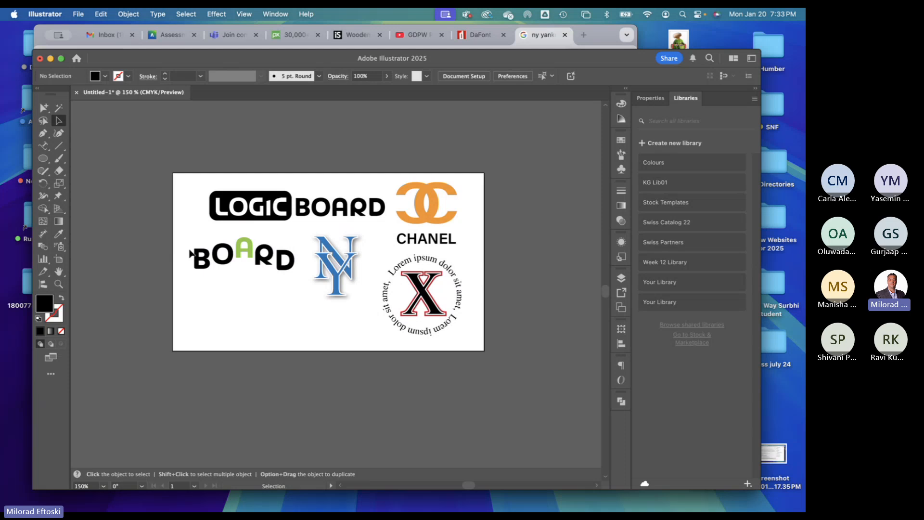
- Add the point text "SHADOW" in the empty area below the staggered BOARD wordmark
left_click(43, 145)
key("t")
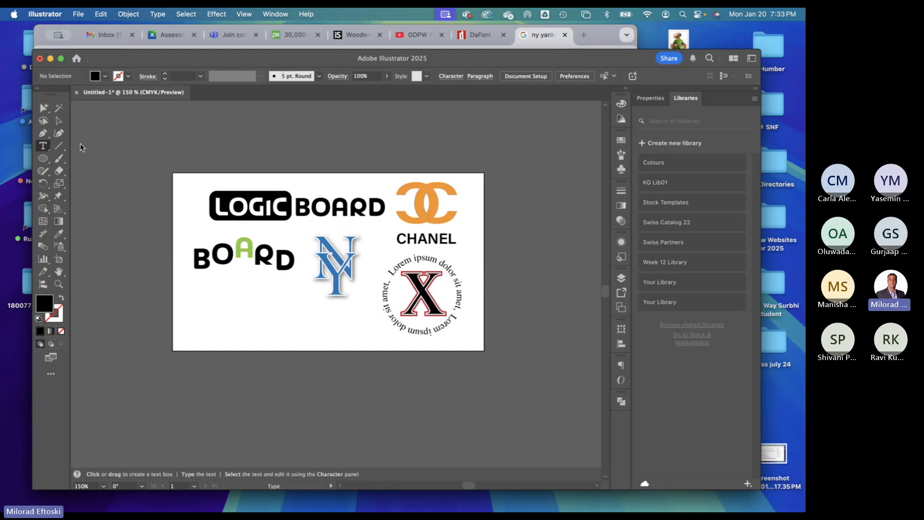
left_click(214, 317)
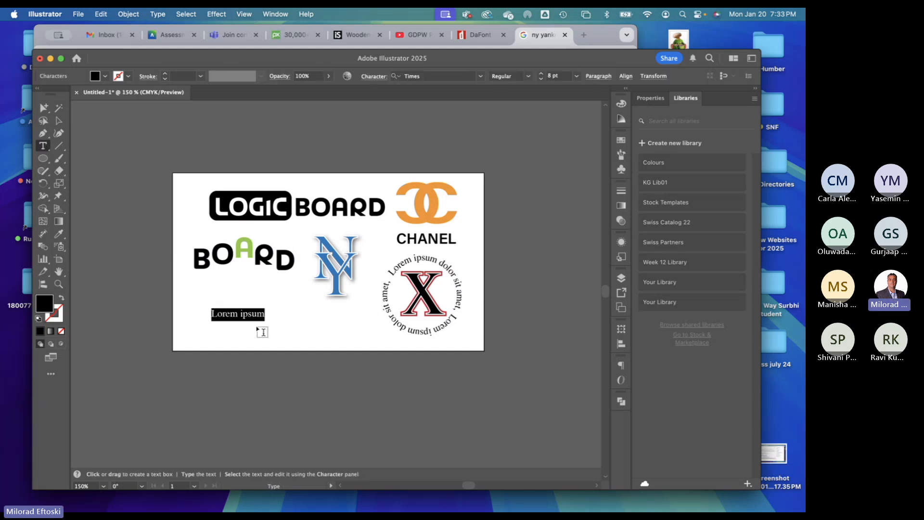
type("SHADOW")
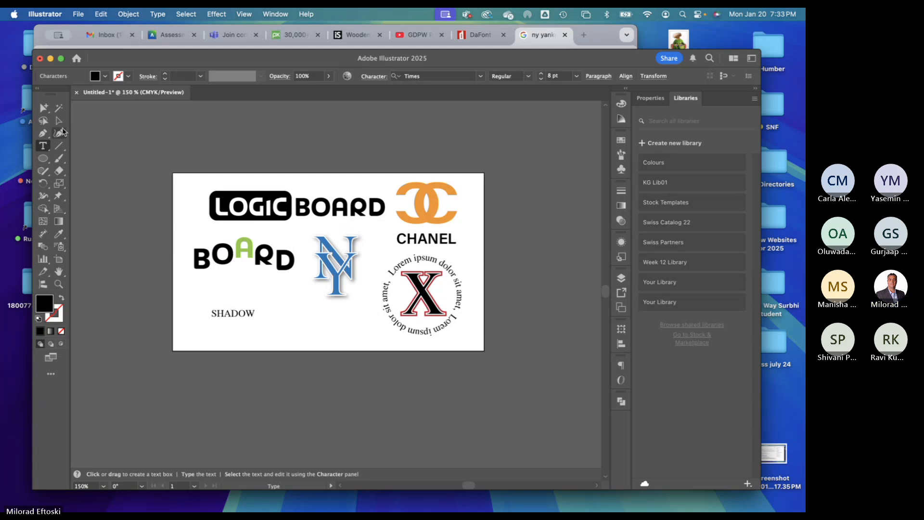
key("Escape")
left_click(250, 314)
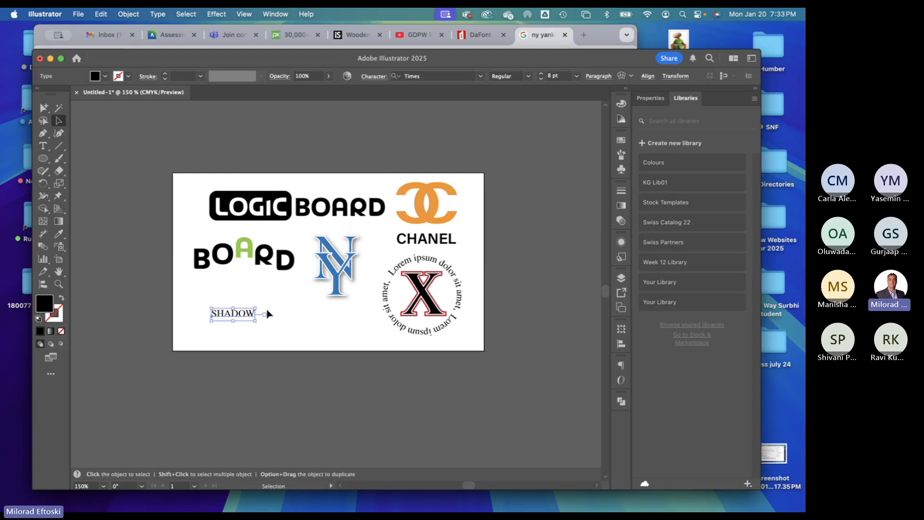
- Enlarge the SHADOW text to about 18 pt and position it just beneath the staggered BOARD wordmark
left_click_drag(256, 321, 294, 304)
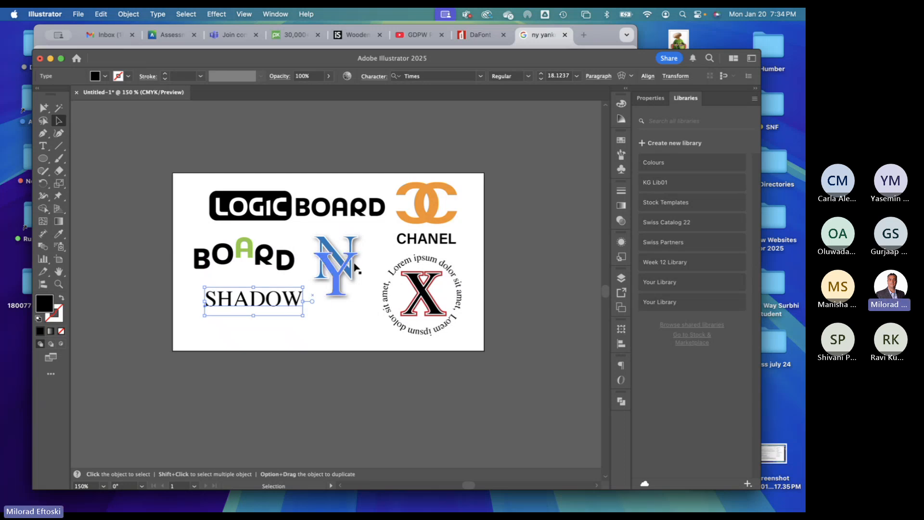
left_click(770, 260)
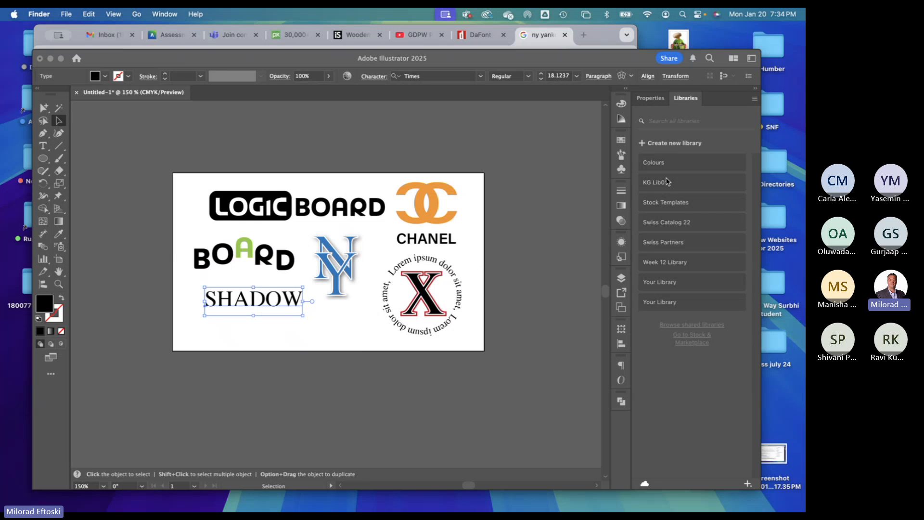
left_click(268, 313)
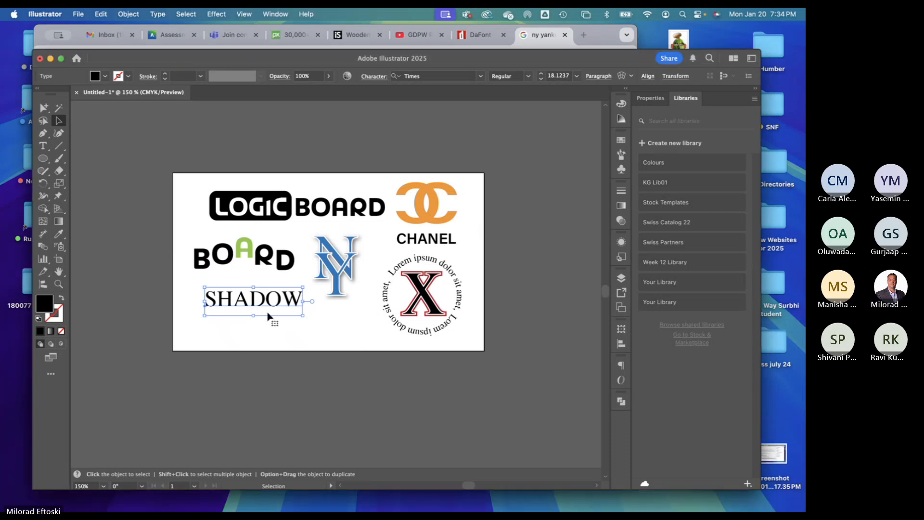
left_click_drag(266, 303, 268, 307)
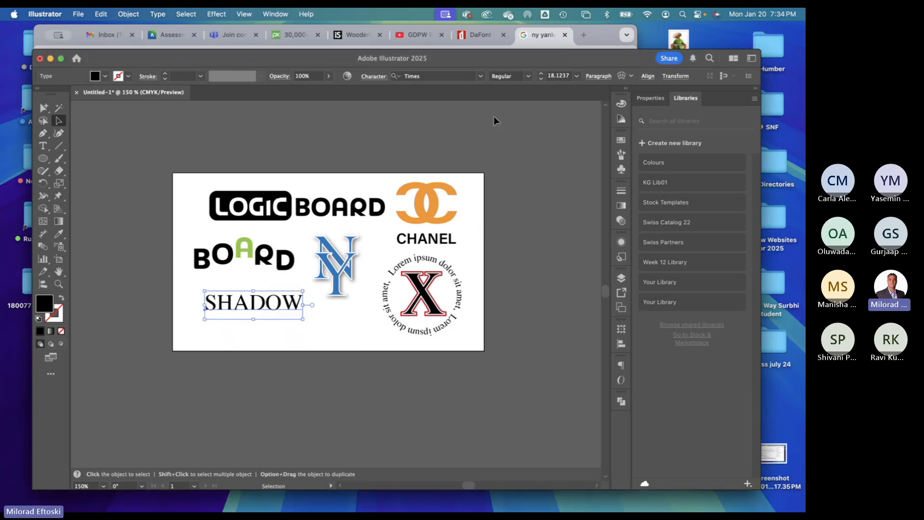
- Set the SHADOW text's font to Impact and enlarge it to slightly wider than the staggered BOARD wordmark
left_click(444, 76)
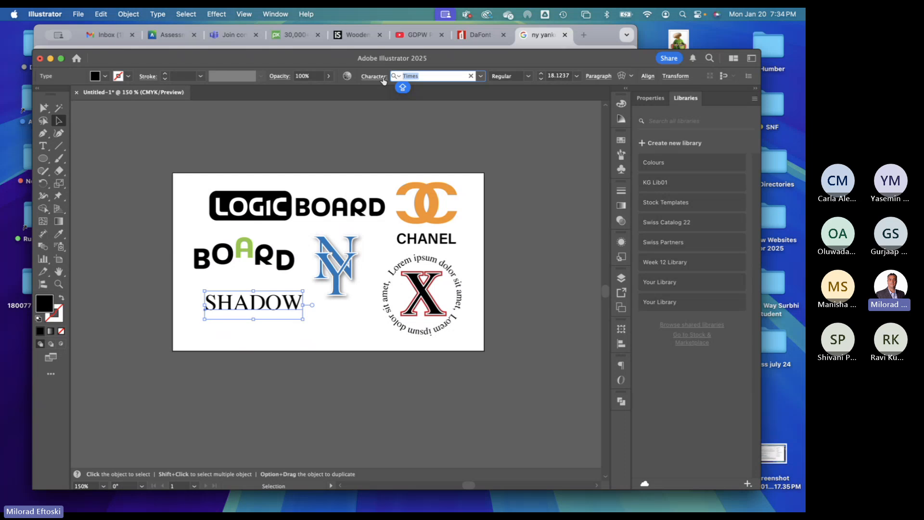
type("IMAC")
key("BackSpace")
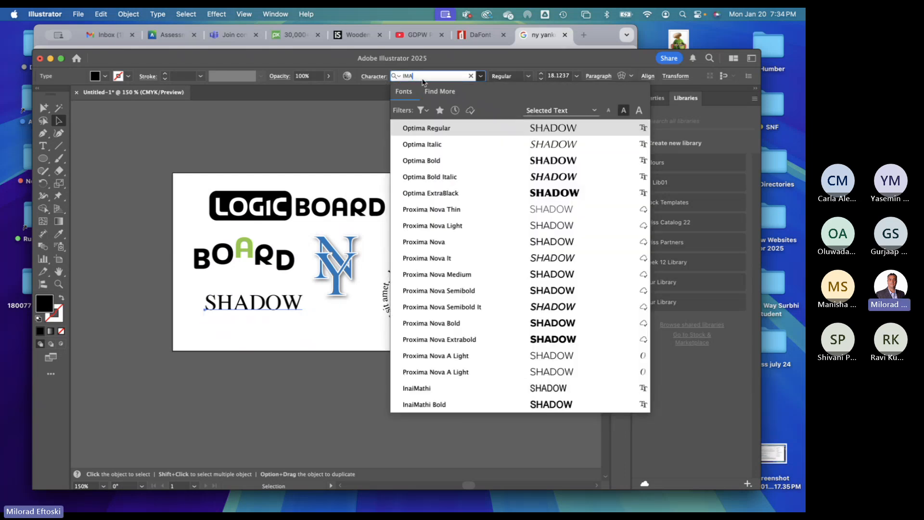
key("BackSpace")
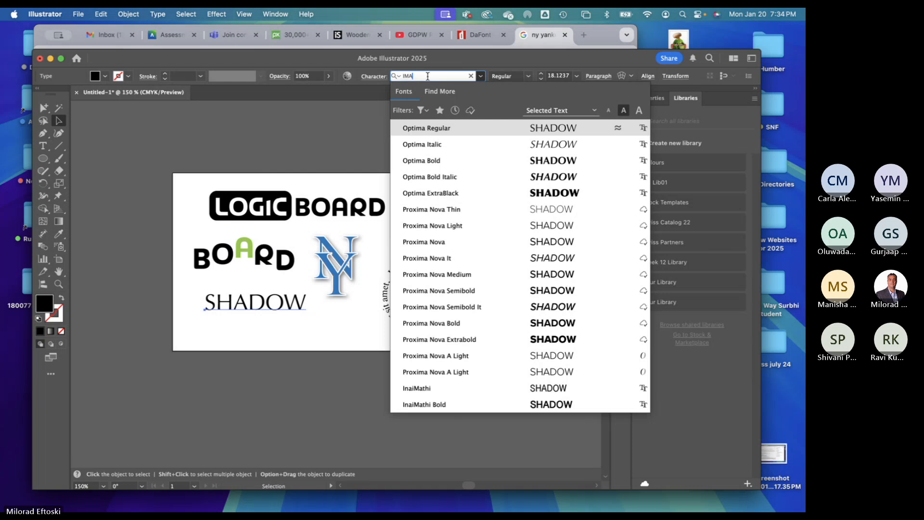
type("P")
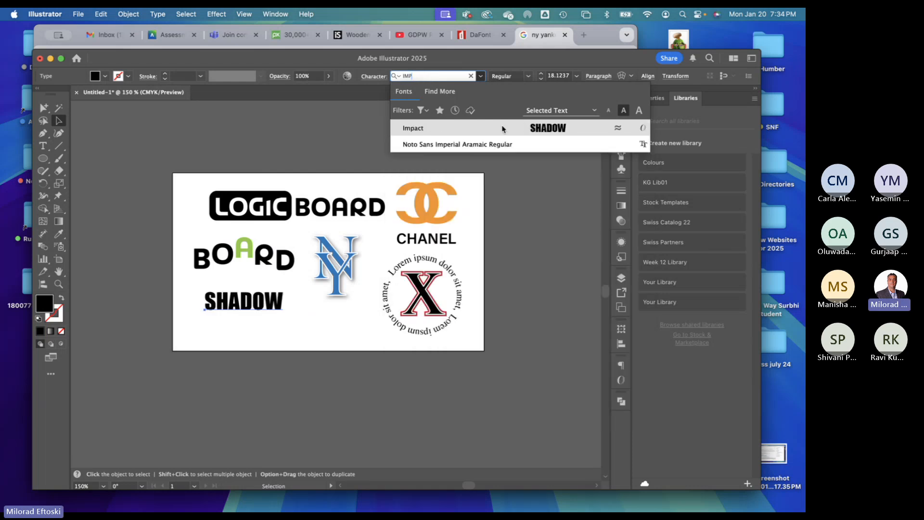
left_click(501, 128)
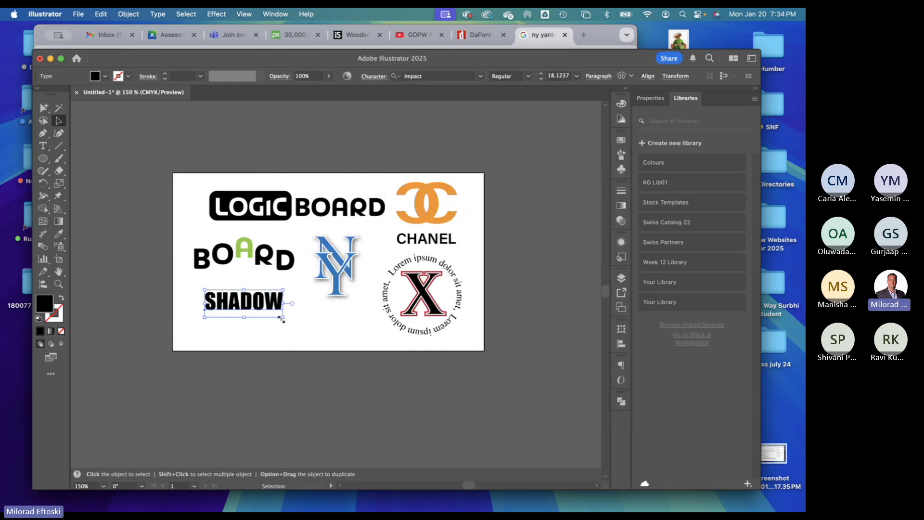
left_click_drag(283, 317, 303, 316)
left_click(324, 338)
- Scale down the staggered BOARD wordmark and the NY monogram, and shift both slightly up
left_click(287, 266)
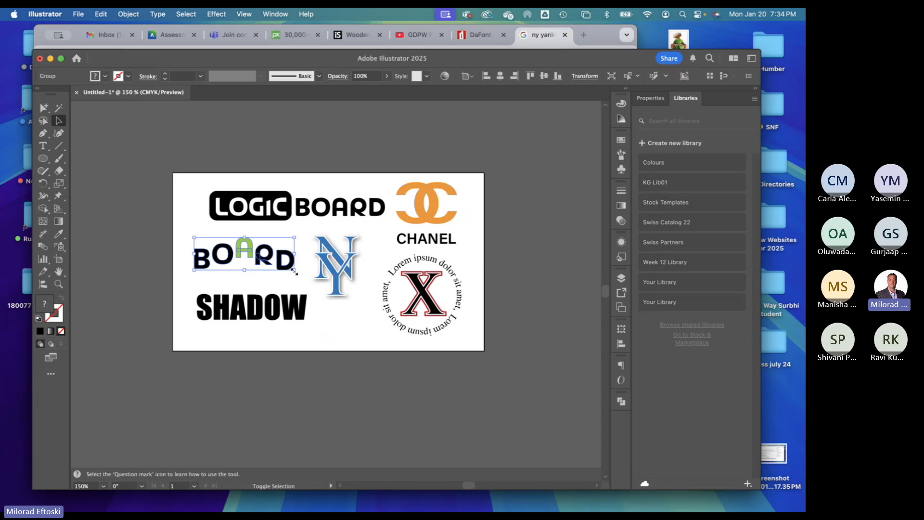
left_click_drag(295, 270, 292, 265)
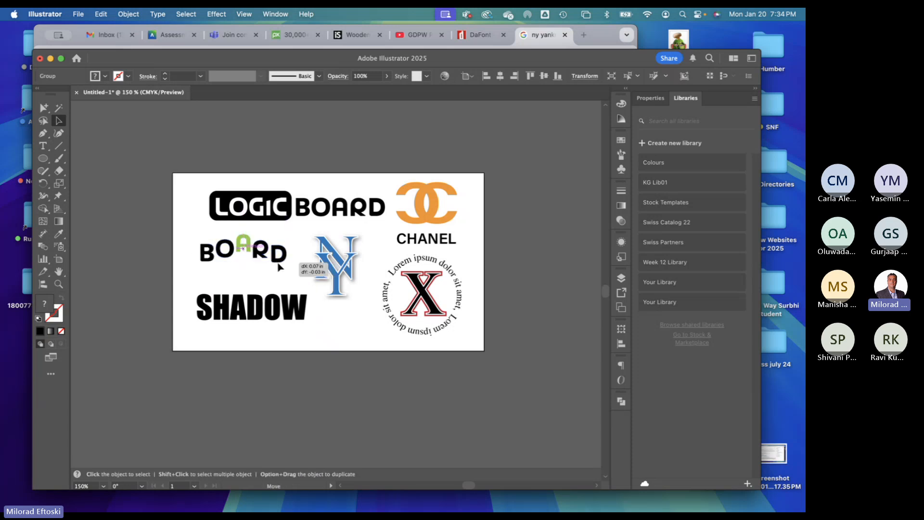
left_click(327, 288)
left_click_drag(358, 322, 355, 311)
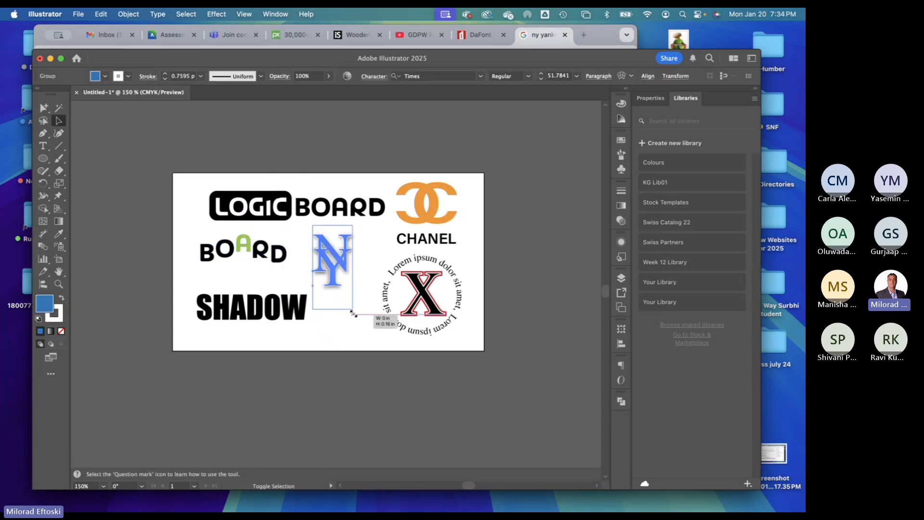
left_click(361, 345)
- Group the black LOGIC box with the BOARD text beside it
left_click(278, 217)
left_click(312, 212, "shift")
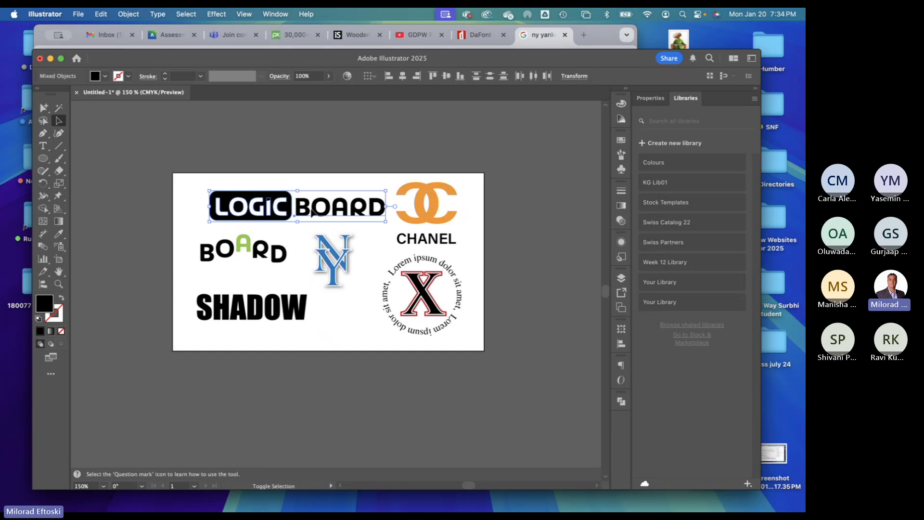
key("super+g")
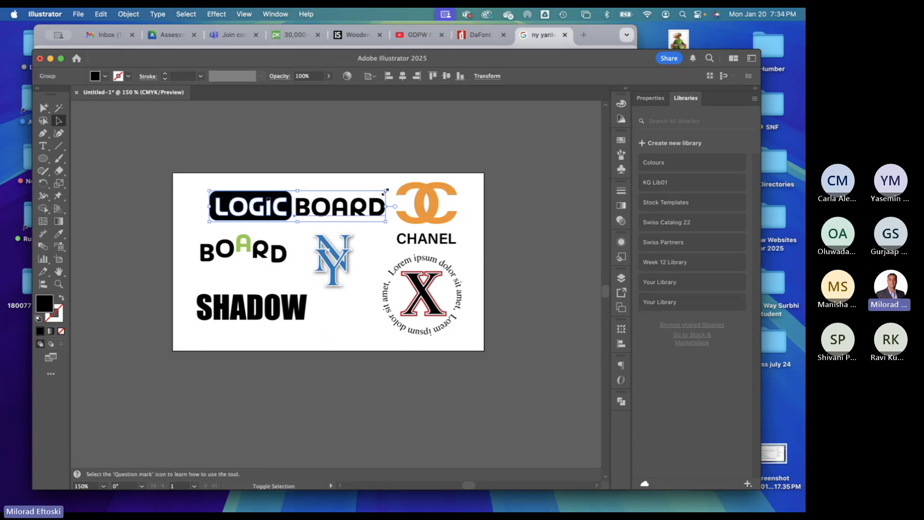
- Scale down the LOGIC BOARD logo, set the NY monogram beside it, and center the staggered BOARD and SHADOW wordmarks below
left_click_drag(385, 191, 355, 199)
left_click_drag(264, 217, 251, 210)
left_click_drag(342, 260, 374, 211)
left_click_drag(318, 207, 308, 203)
left_click_drag(367, 224, 361, 219)
left_click_drag(279, 259, 303, 252)
left_click_drag(291, 318, 312, 302)
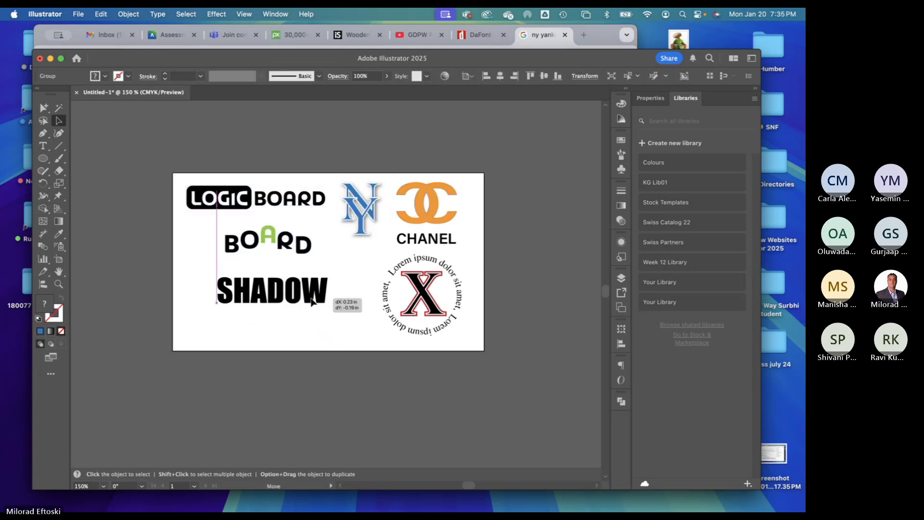
- Shift the X lettermark and its circular text slightly left together, beneath the CHANEL logo
left_click(426, 303)
left_click(427, 320)
left_click(426, 320)
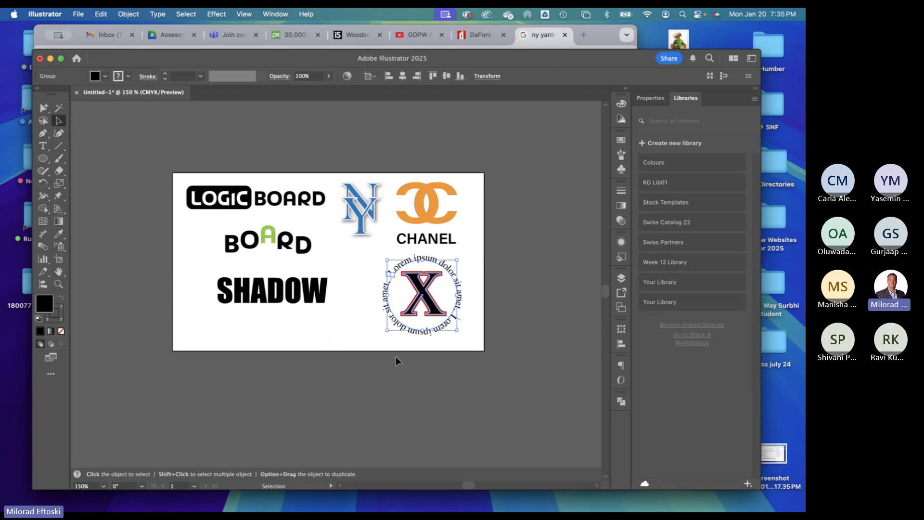
left_click_drag(431, 313, 420, 311)
left_click(516, 320)
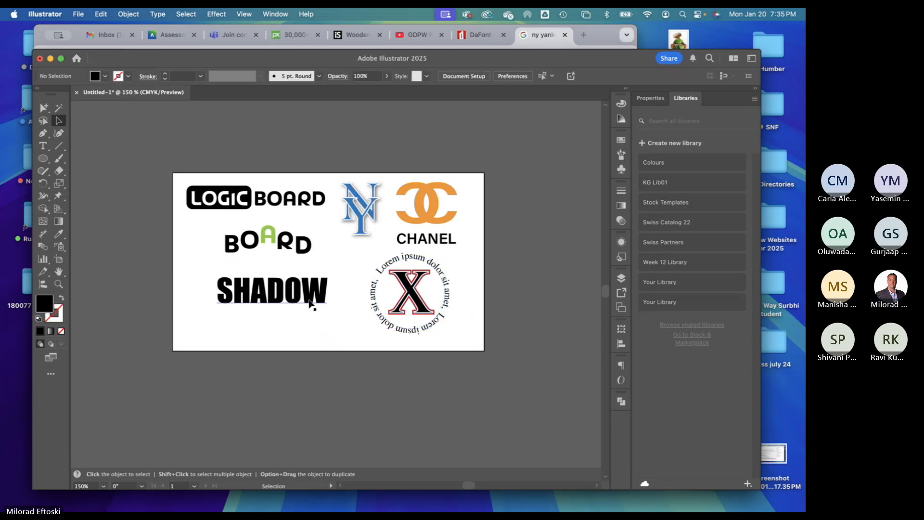
- Enlarge the SHADOW text to about 27.7 pt and center it beneath the staggered BOARD wordmark
left_click_drag(310, 305, 314, 300)
key("super+equal")
key("super+equal")
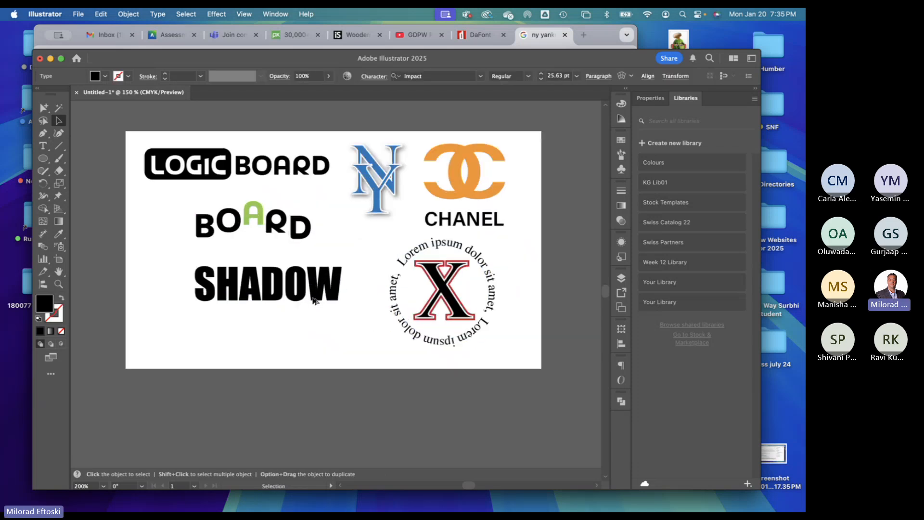
left_click_drag(356, 245, 374, 238)
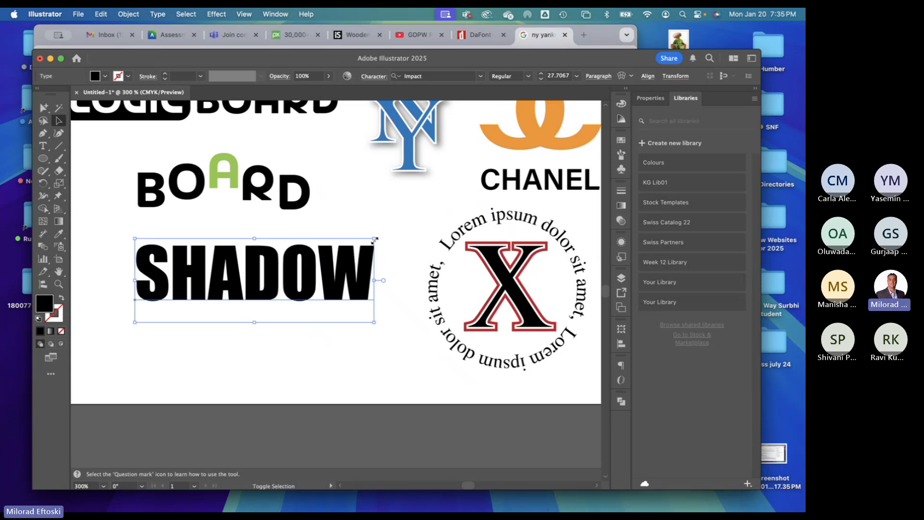
key("super+minus")
key("super+minus")
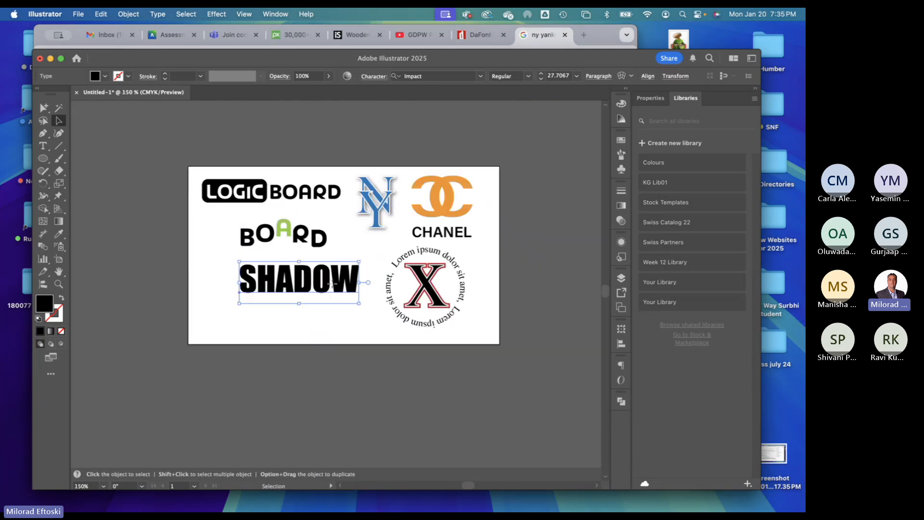
left_click_drag(336, 287, 321, 287)
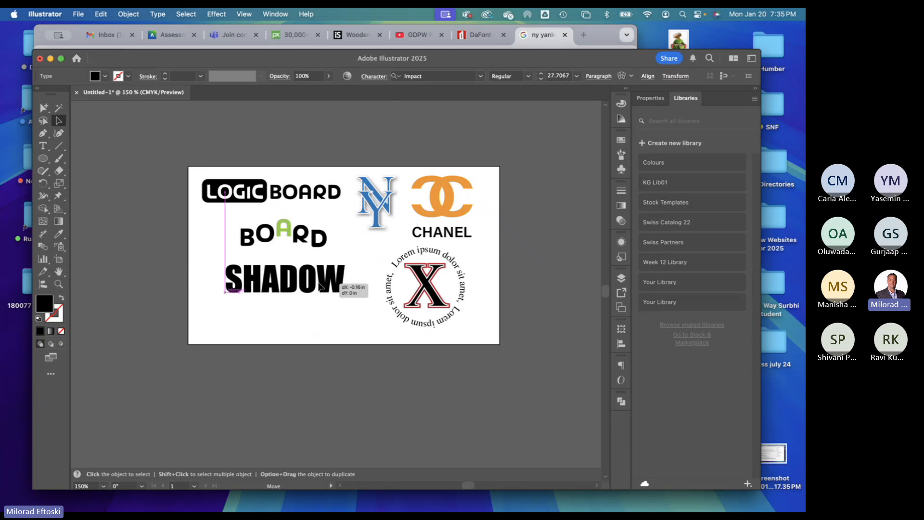
left_click_drag(322, 286, 322, 287)
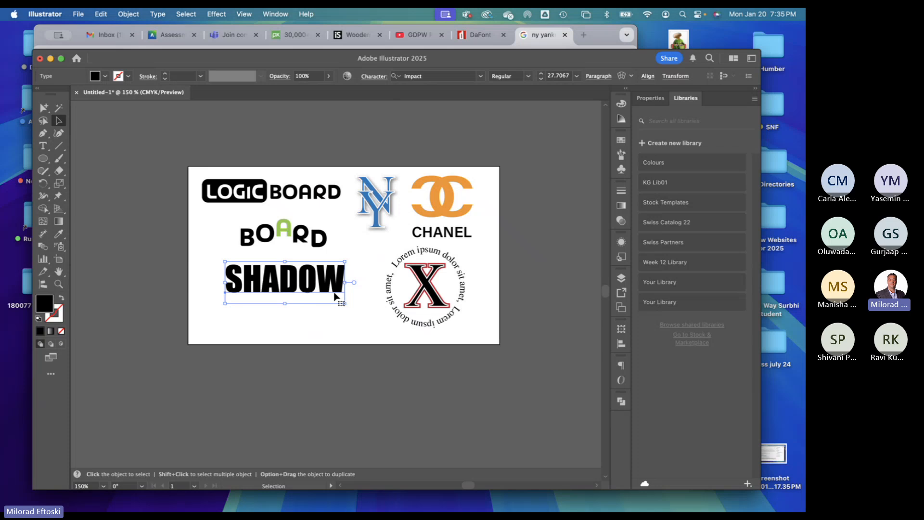
- Convert the SHADOW text to outlines and place a duplicate just below the original
left_click(163, 13)
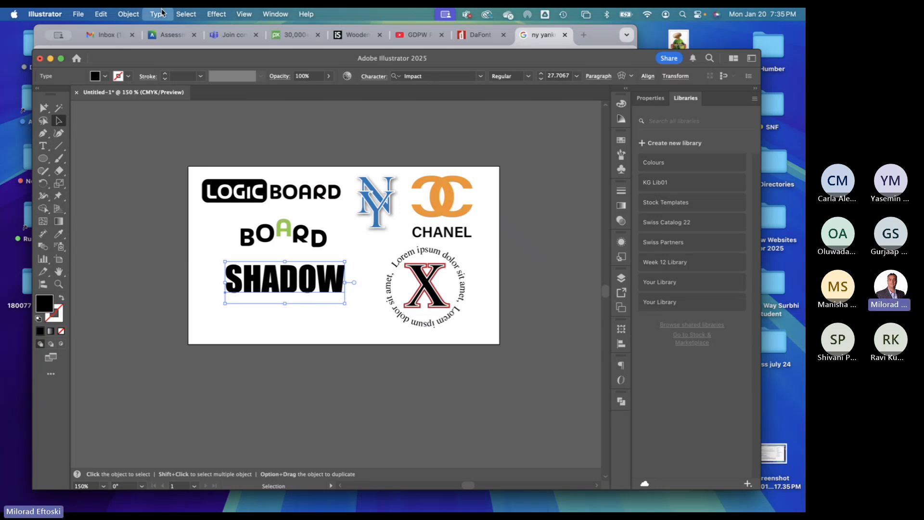
left_click(191, 206)
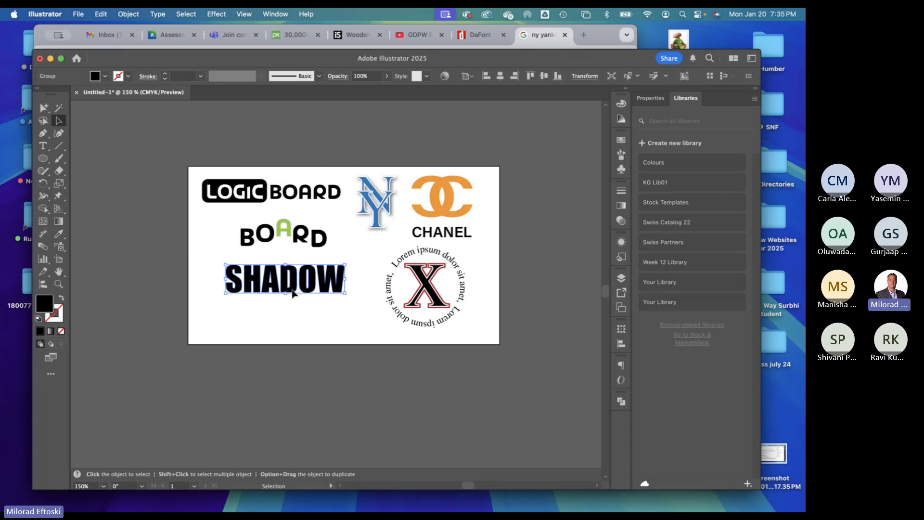
left_click_drag(292, 294, 288, 321)
key("super+z")
key("super+z")
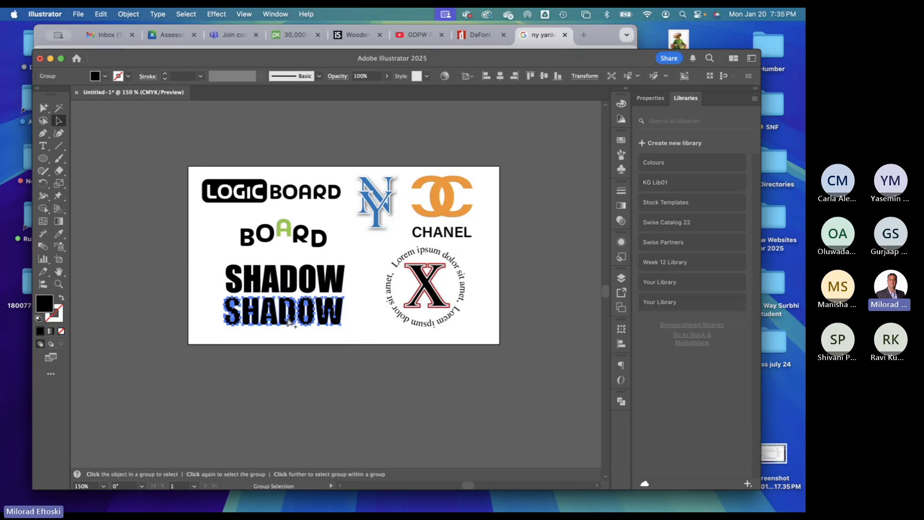
left_click(288, 349, "super")
left_click_drag(289, 320, 277, 325)
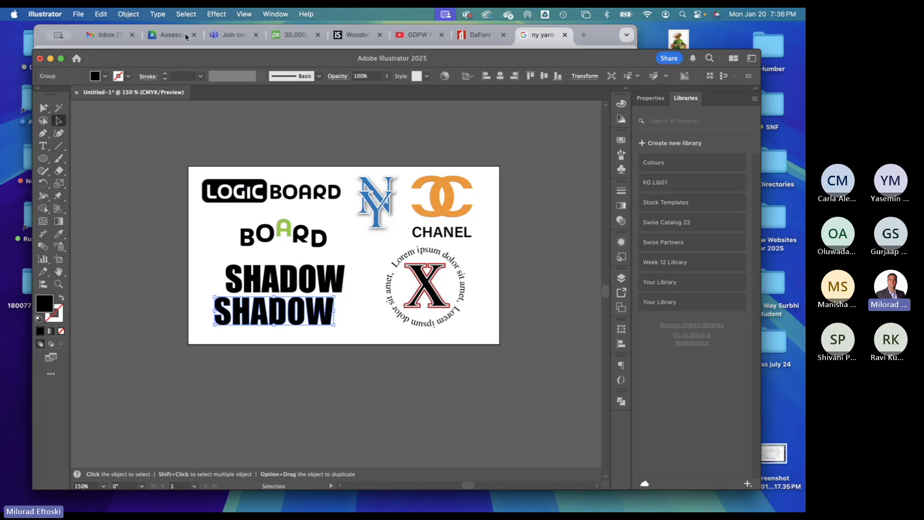
- Reflect the lower SHADOW copy across a horizontal axis so it is an upside-down mirror image
left_click(133, 11)
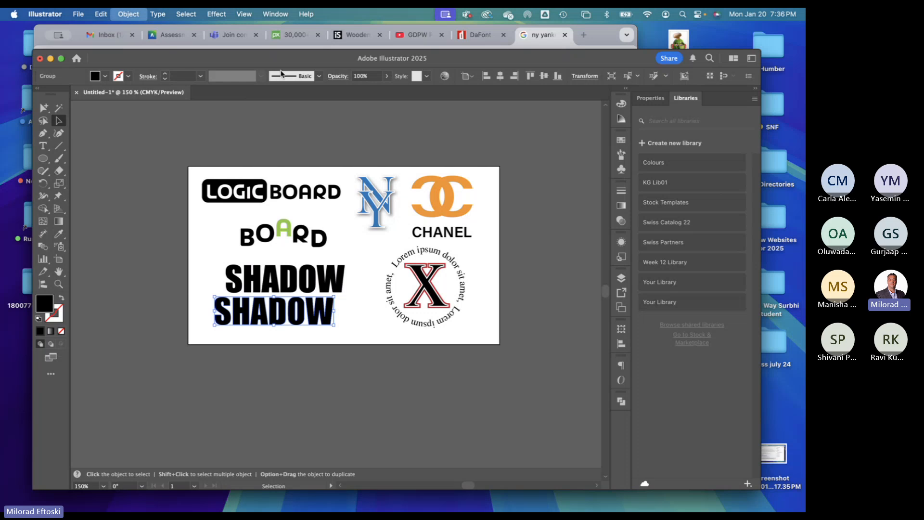
key("super+d")
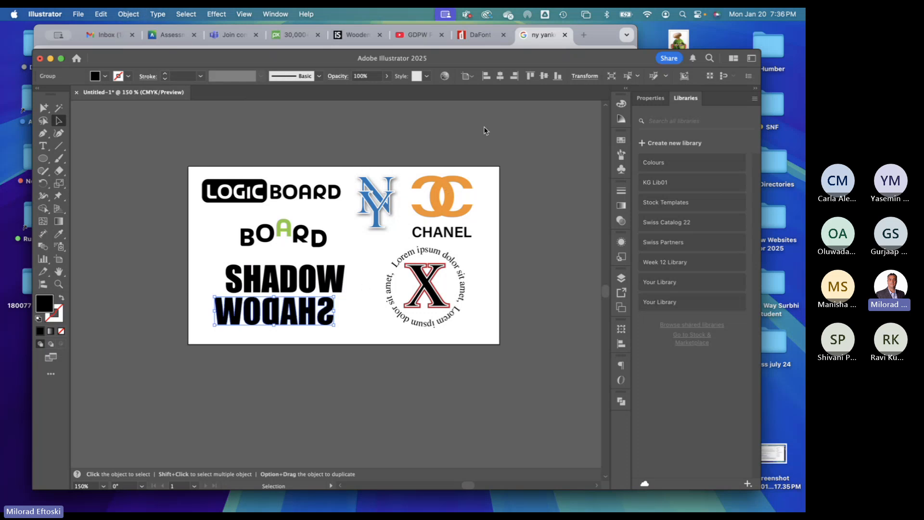
key("super+d")
key("super+d")
key("super+d")
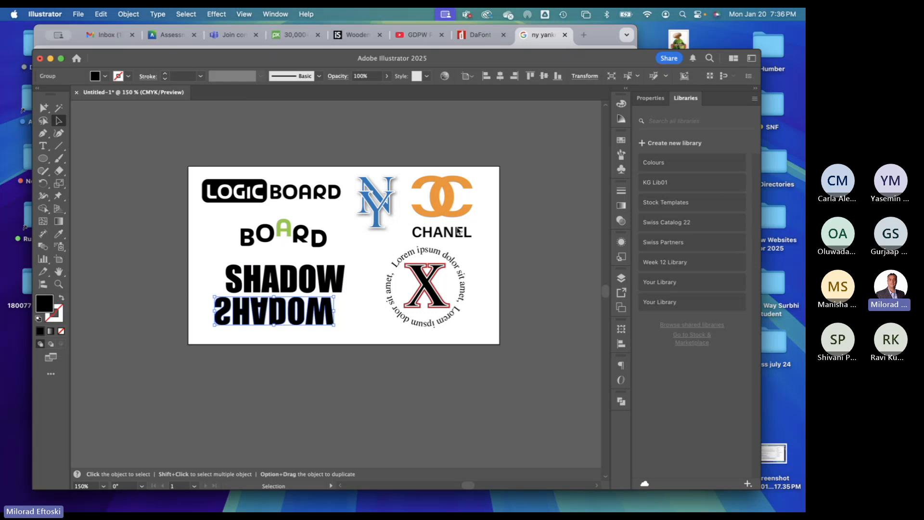
key("super+z")
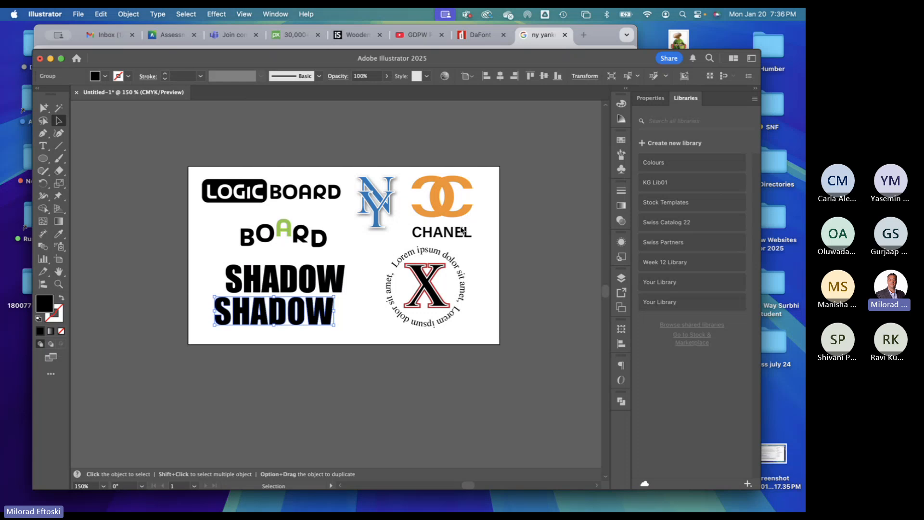
key("super+shift+z")
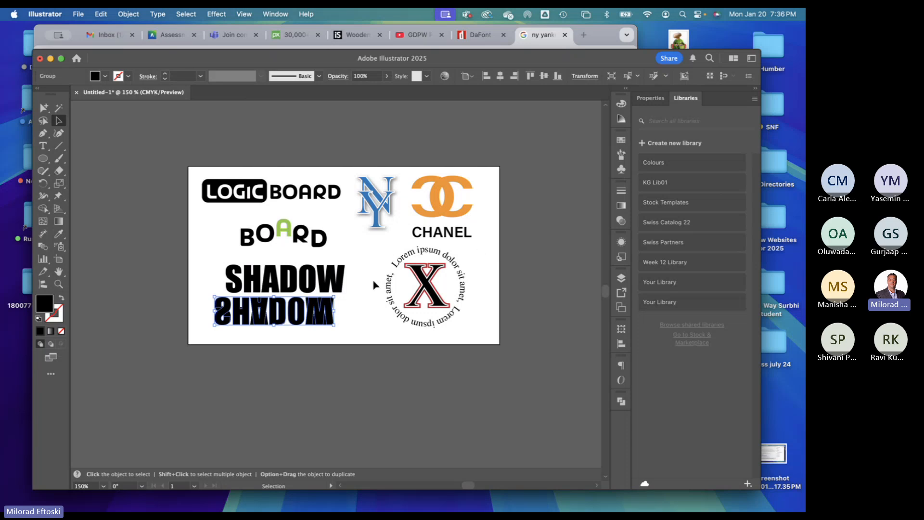
- Move the flipped SHADOW copy directly beneath the original wordmark
left_click_drag(322, 312, 404, 326)
left_click_drag(262, 316, 202, 326)
key("Delete")
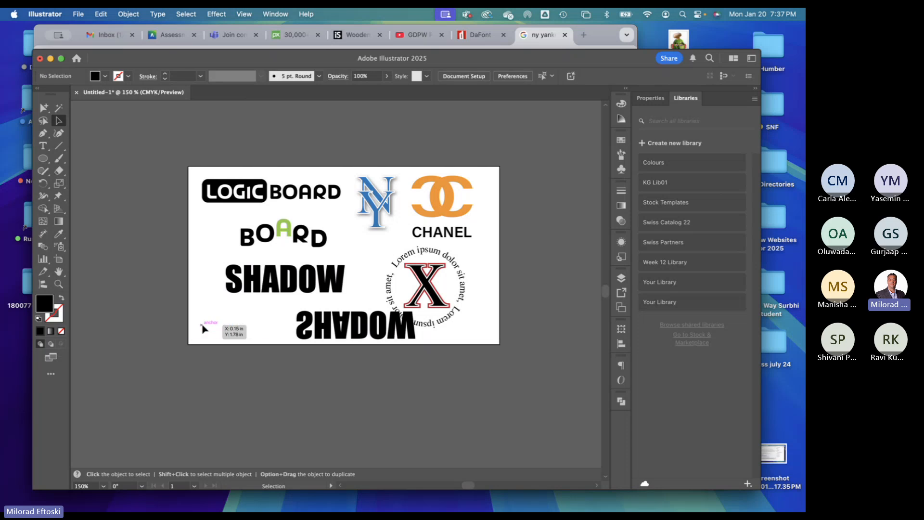
left_click_drag(308, 329, 237, 316)
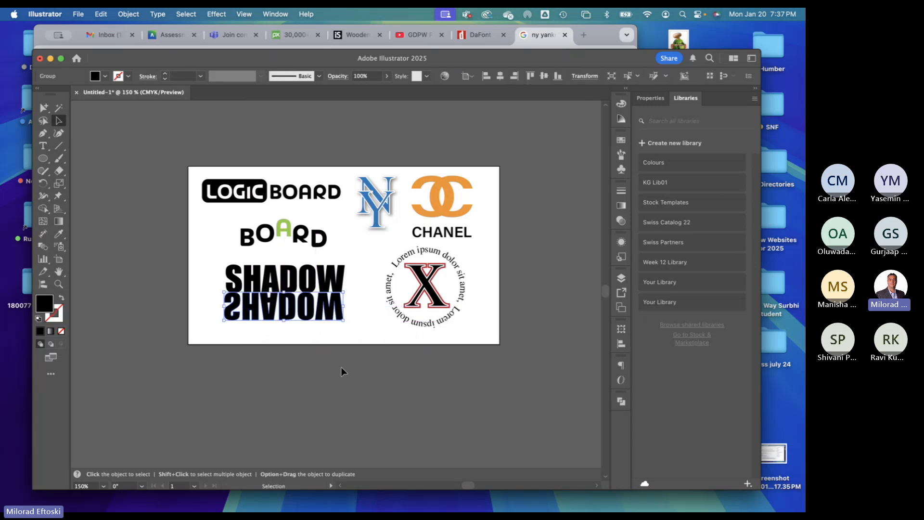
- Fine-tune the flipped copy's position so its letters line up with the original SHADOW and meet it at the baseline
scroll(287, 342, "up", 2)
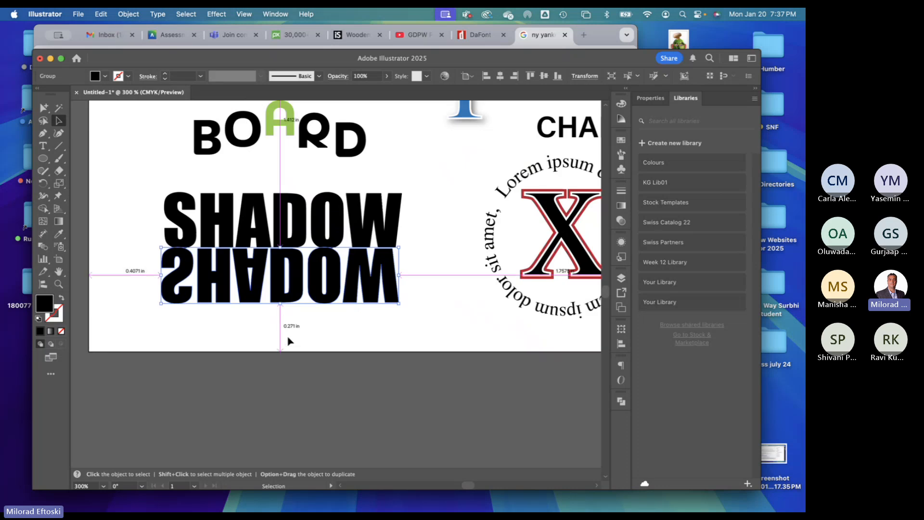
left_click_drag(359, 263, 361, 263)
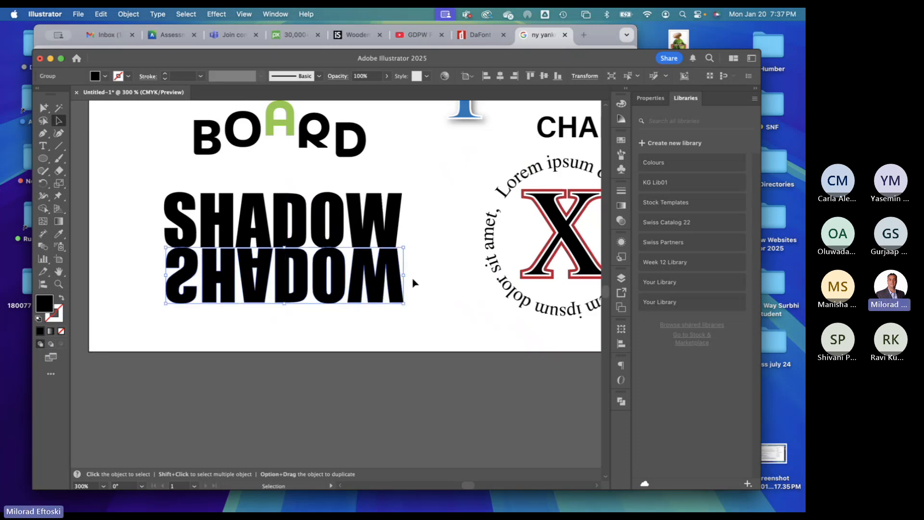
key("Down")
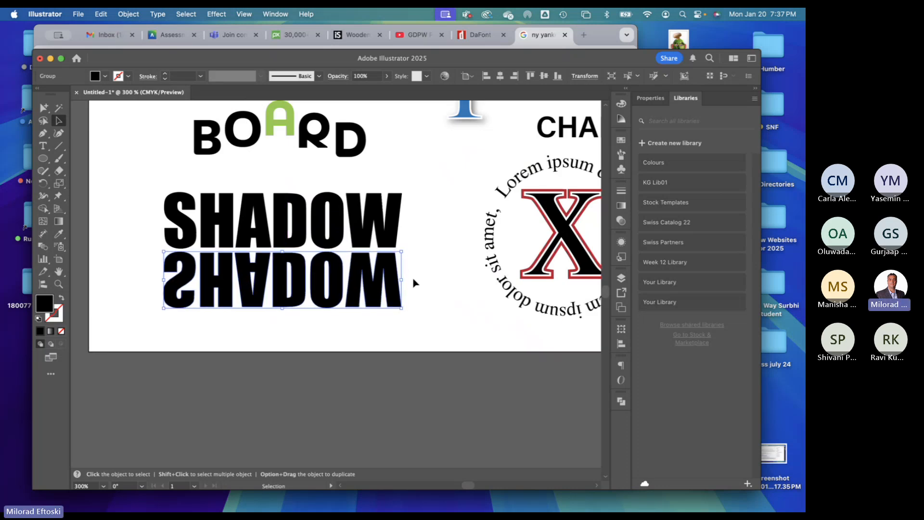
key("Up")
key("Up")
left_click(431, 281)
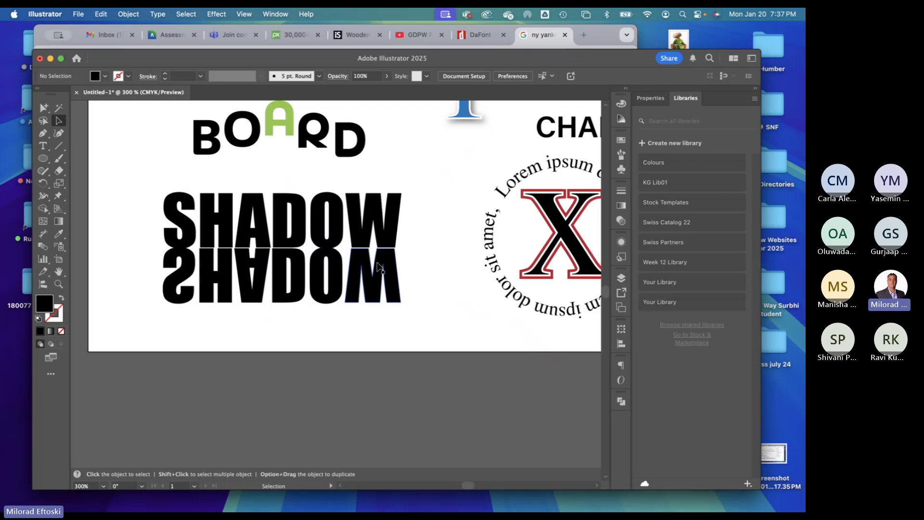
mouse_move(378, 268)
left_mouse_down()
mouse_move(388, 280)
mouse_move(396, 272)
mouse_move(387, 276)
left_mouse_up()
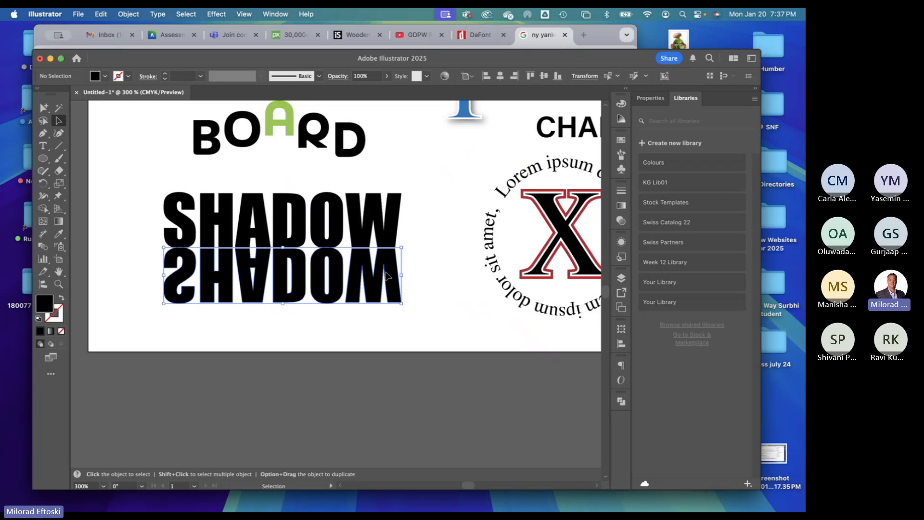
left_click(386, 275)
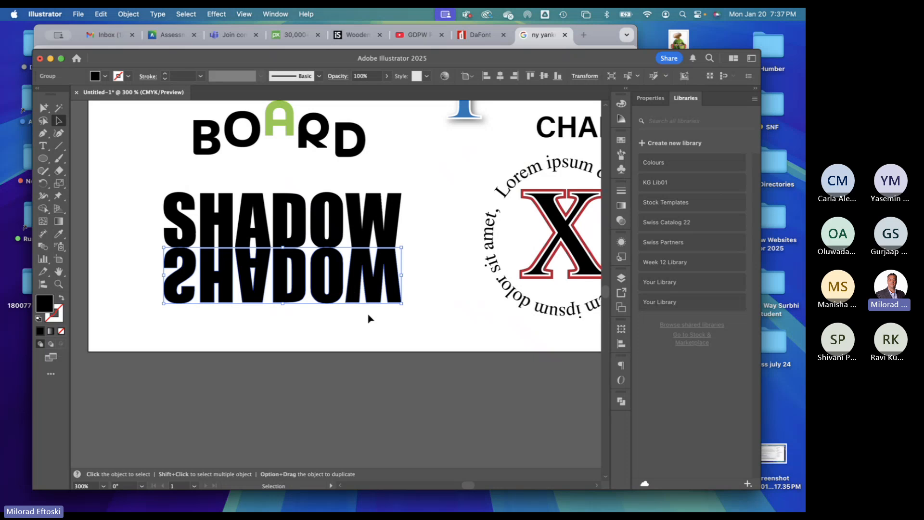
left_click_drag(354, 300, 347, 310)
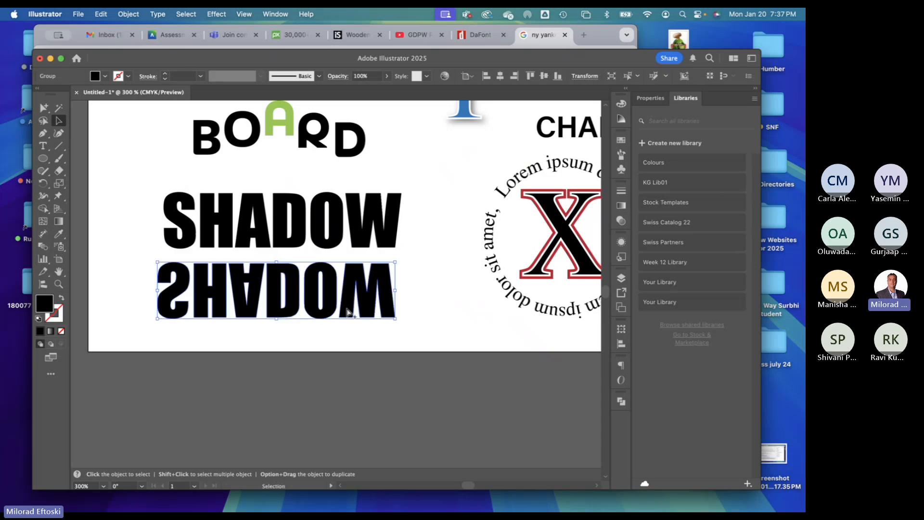
key("super+minus")
key("super+minus")
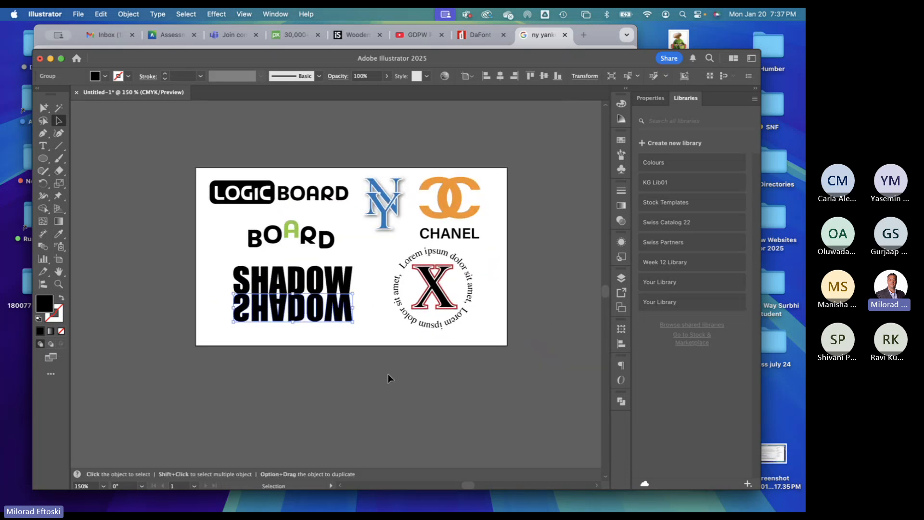
key("a")
key("super+equal")
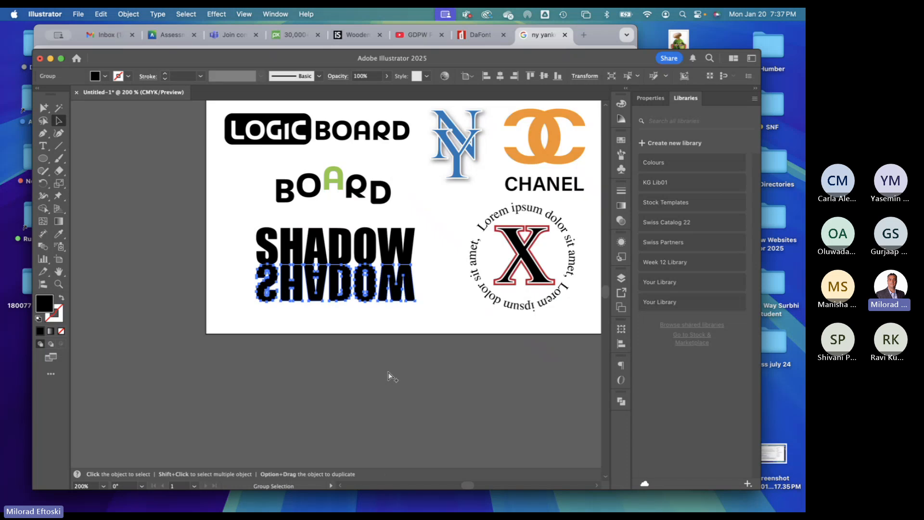
key("v")
left_click(333, 253)
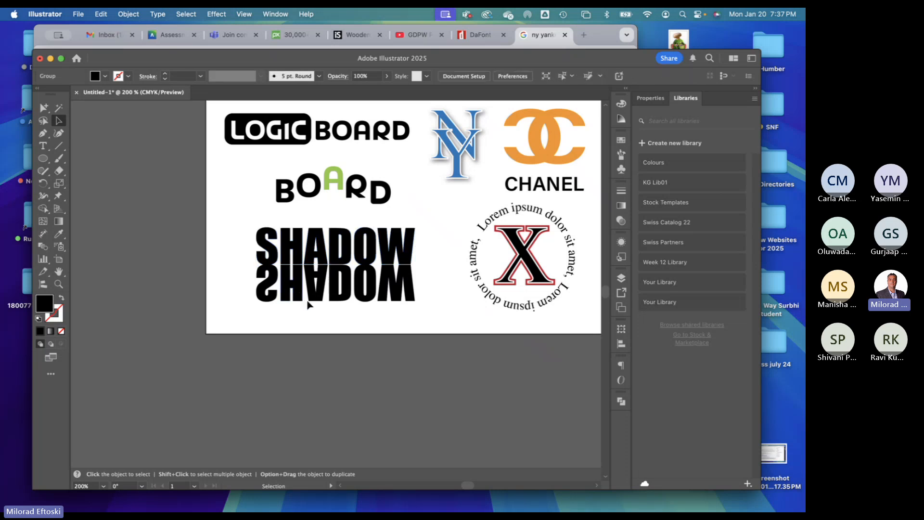
left_click(306, 303)
- Fill the flipped SHADOW copy with a black-to-white linear gradient running vertically, dark at the baseline and fading to light downward
left_click(336, 299)
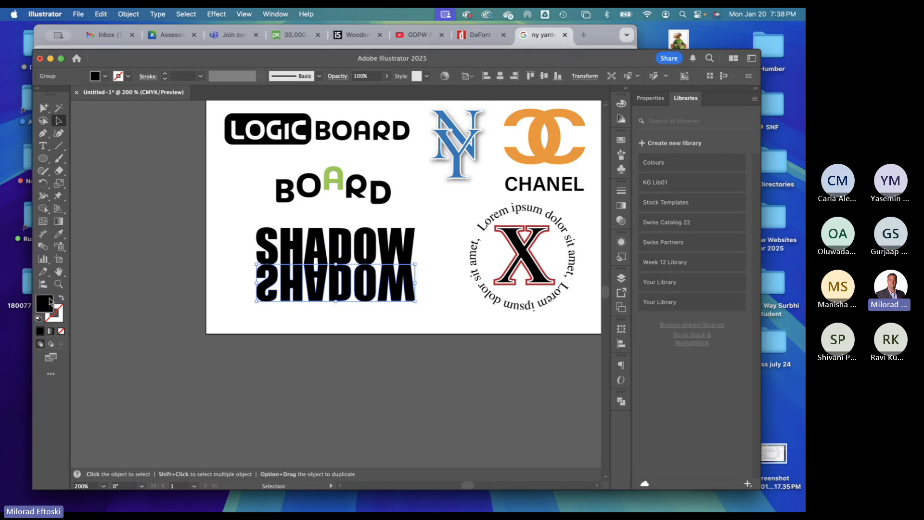
left_click(38, 89)
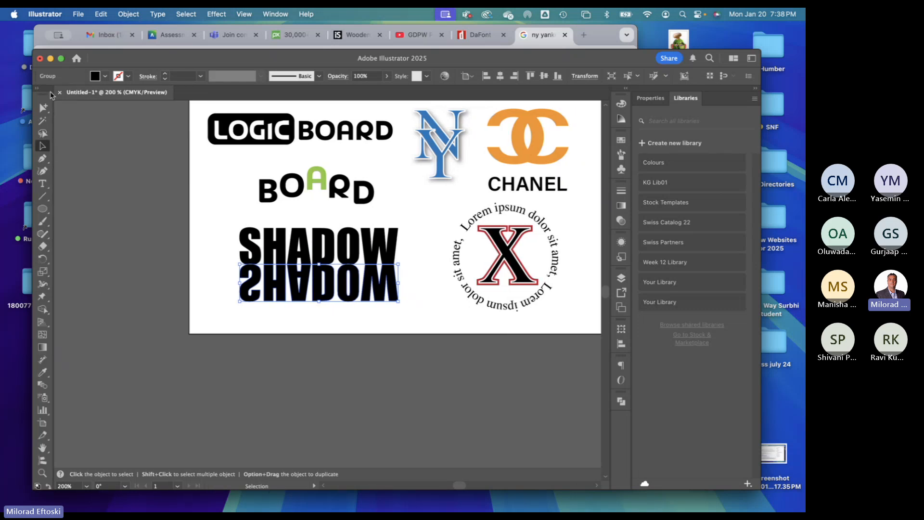
left_click(36, 88)
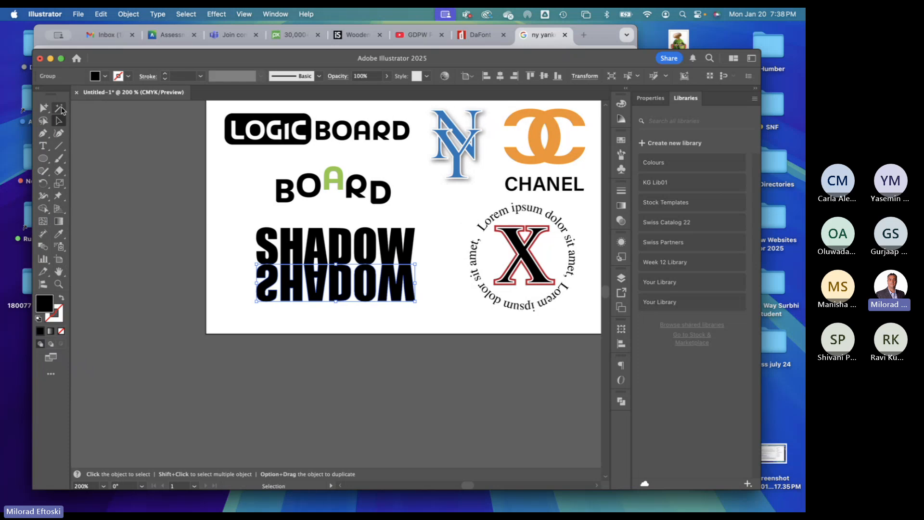
left_click(50, 332)
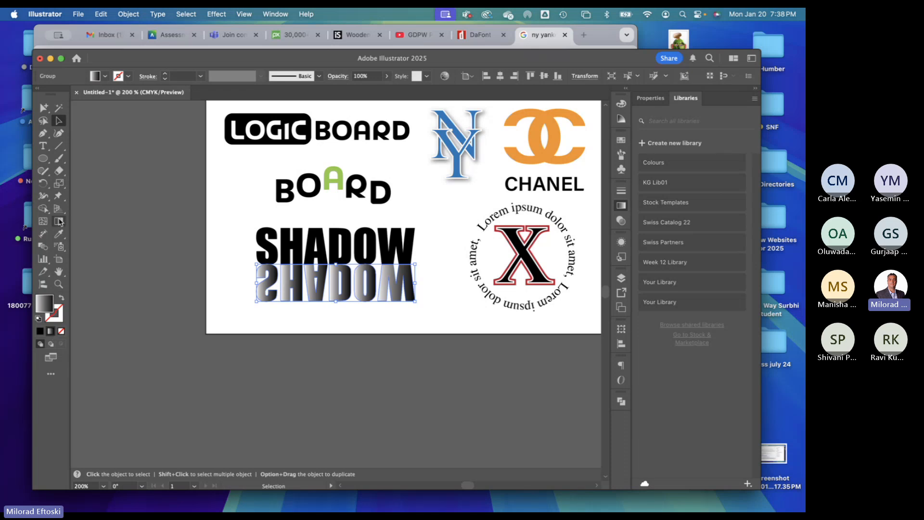
left_click(60, 221)
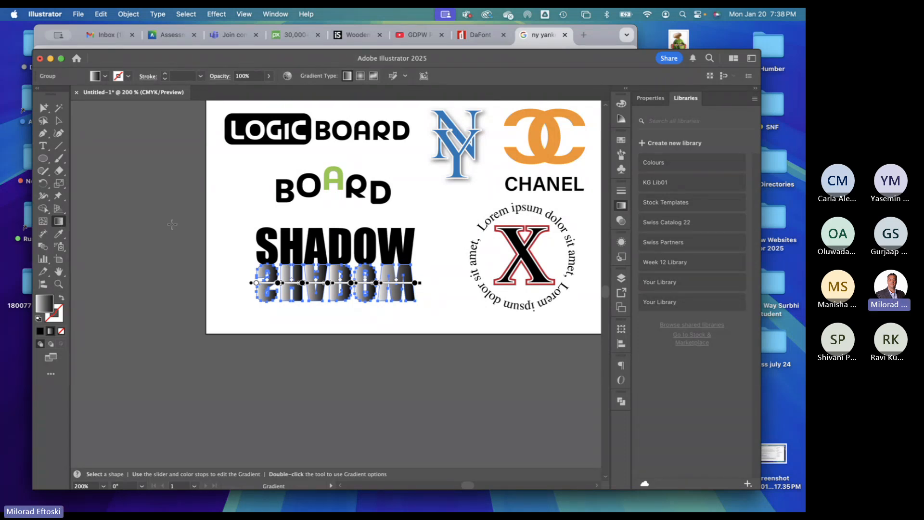
left_click_drag(329, 257, 336, 313)
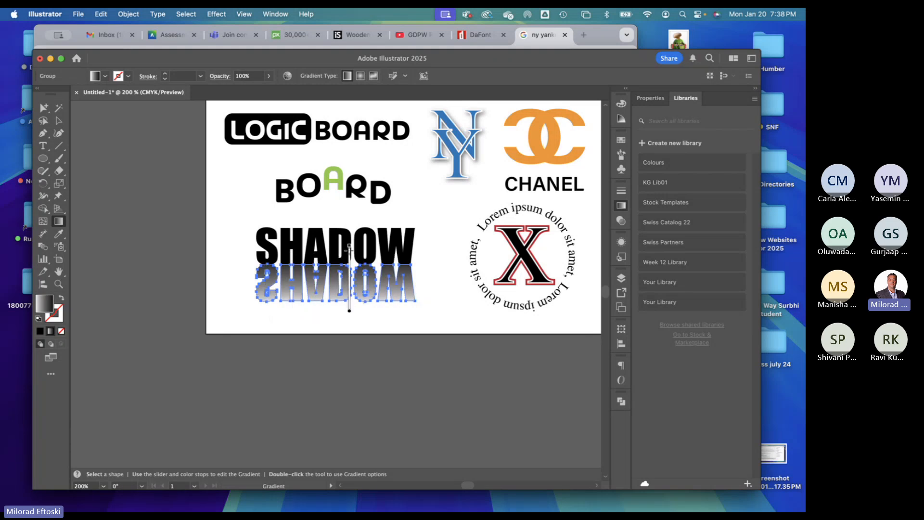
- Redraw the flipped SHADOW copy's black-to-white gradient vertically, running between the bottom edge and the shared baseline
left_click_drag(347, 307, 348, 264)
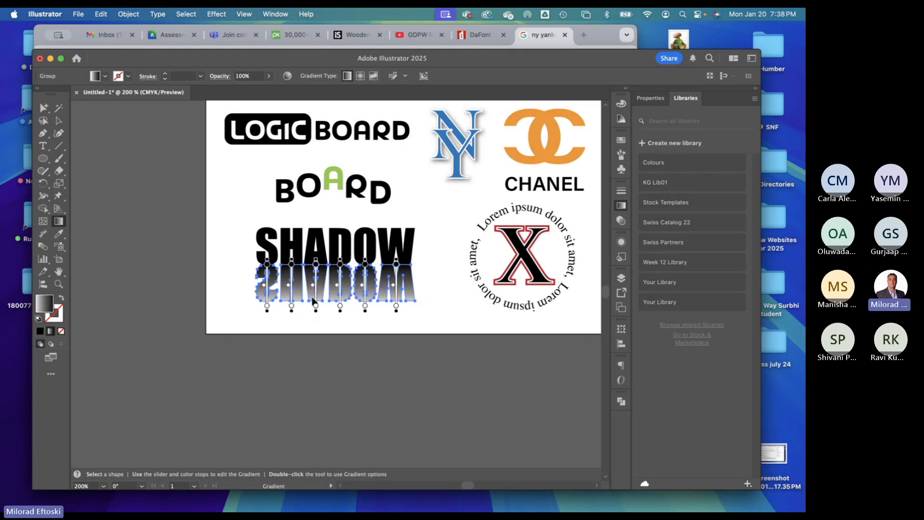
left_click(59, 121)
left_click(125, 165)
key("super+equal")
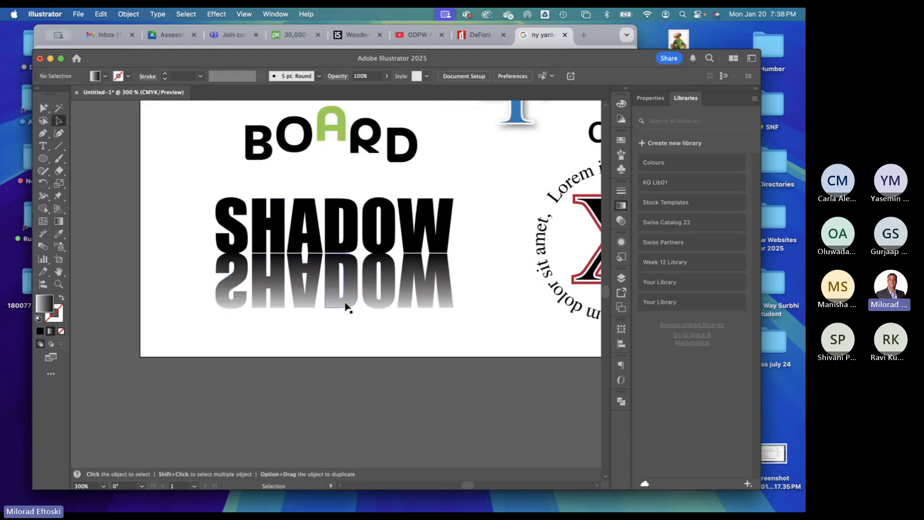
left_click(316, 304)
left_click(57, 222)
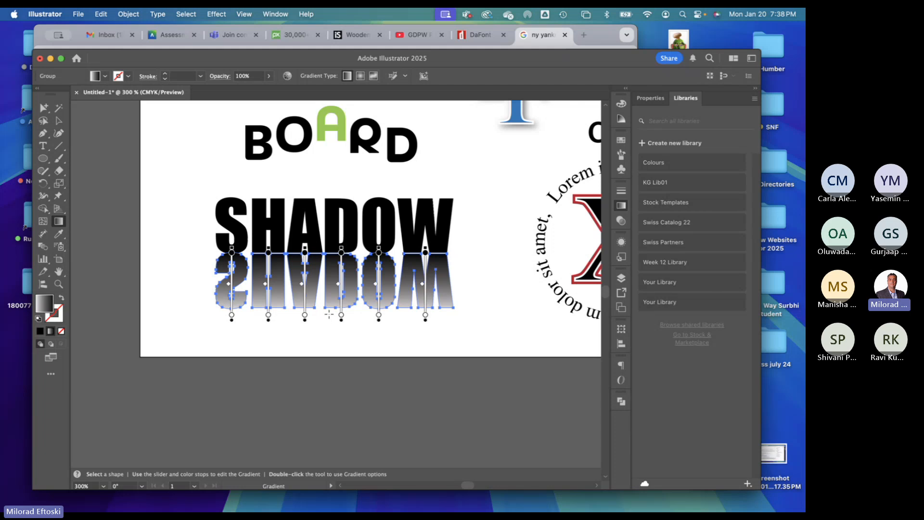
left_click_drag(328, 319, 329, 256)
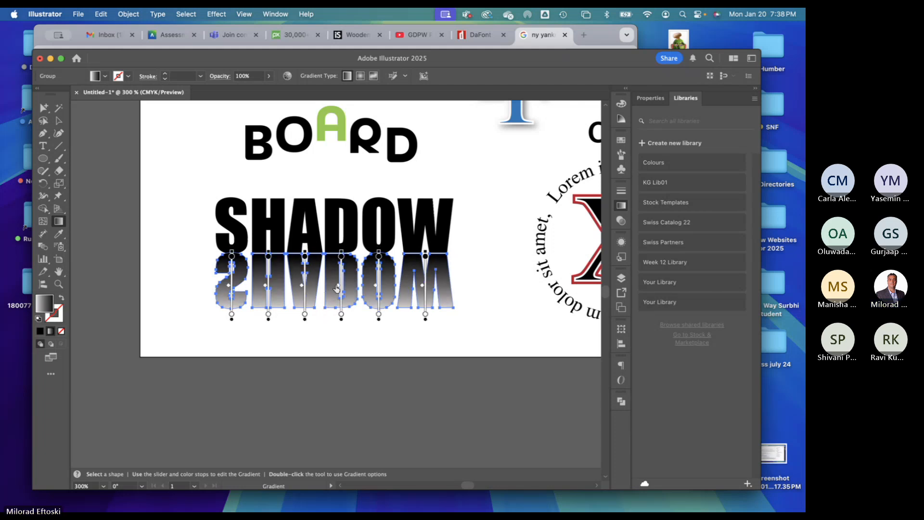
left_click_drag(330, 310, 331, 254)
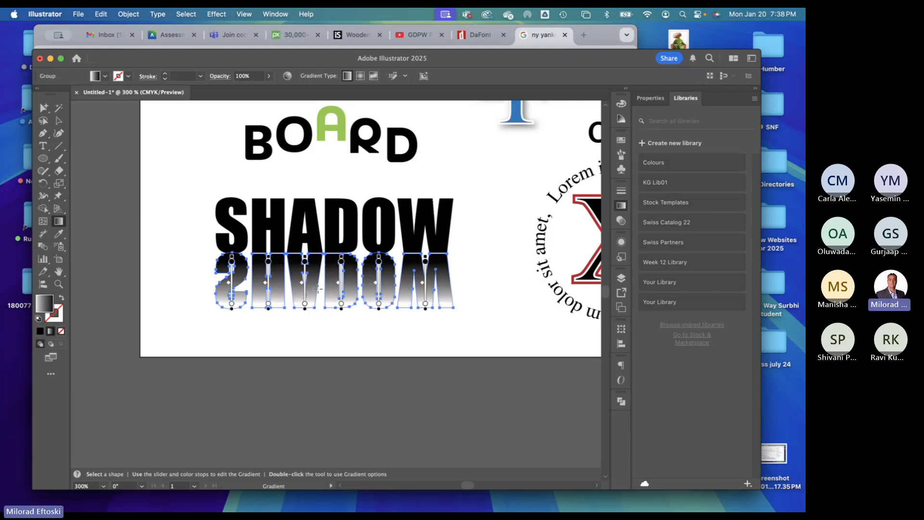
- Try diagonal gradient directions across the flipped SHADOW copy
left_click_drag(307, 325, 363, 237)
left_click_drag(288, 211, 382, 334)
left_click_drag(415, 375, 313, 222)
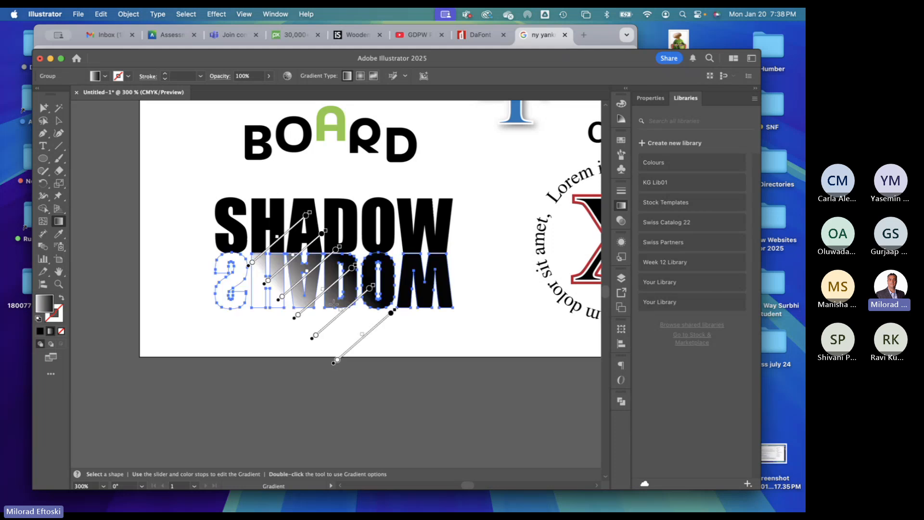
- Return the flipped SHADOW copy's gradient to vertical, dark at the baseline and fading to white at the bottom edge
mouse_move(333, 310)
left_mouse_down()
mouse_move(334, 251)
mouse_move(327, 261)
left_mouse_up()
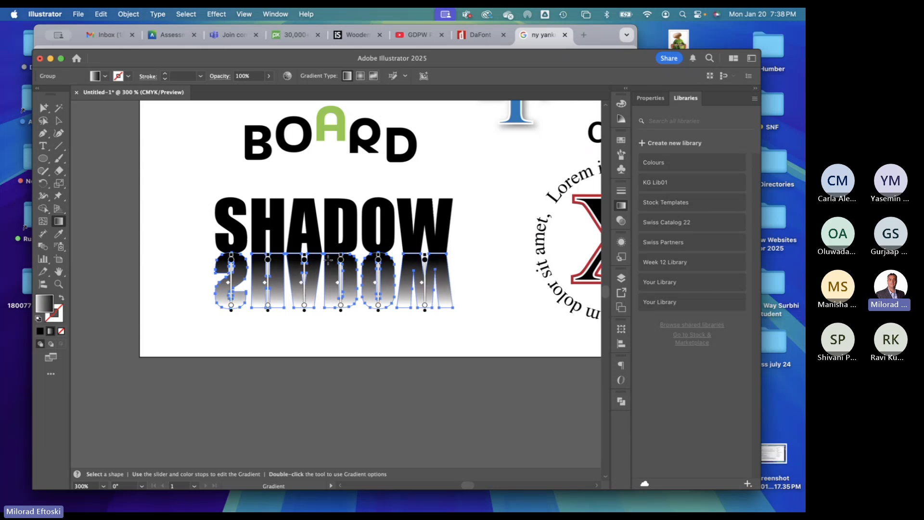
left_click(59, 121)
left_click(102, 141)
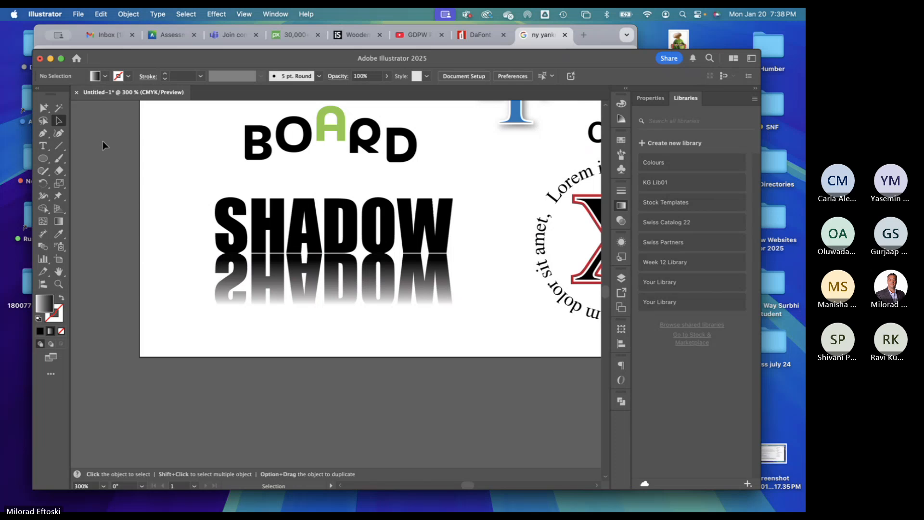
left_click(280, 296)
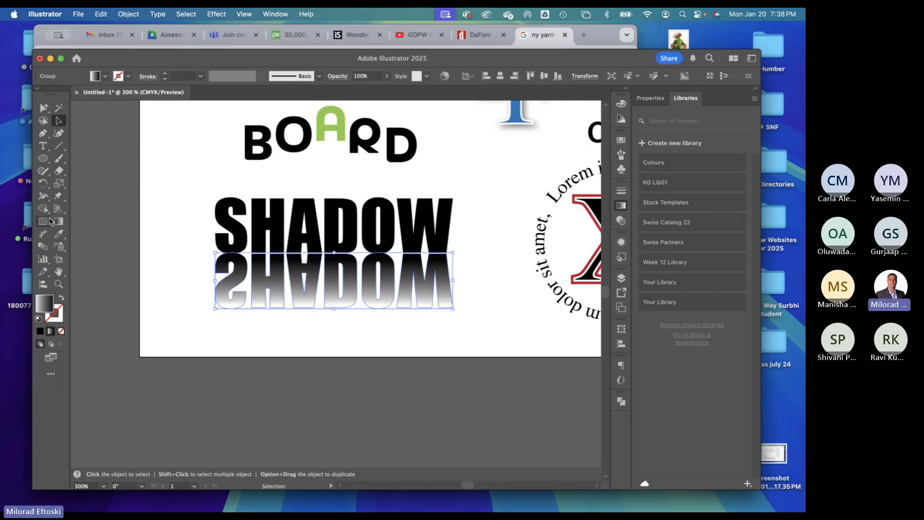
left_click(58, 221)
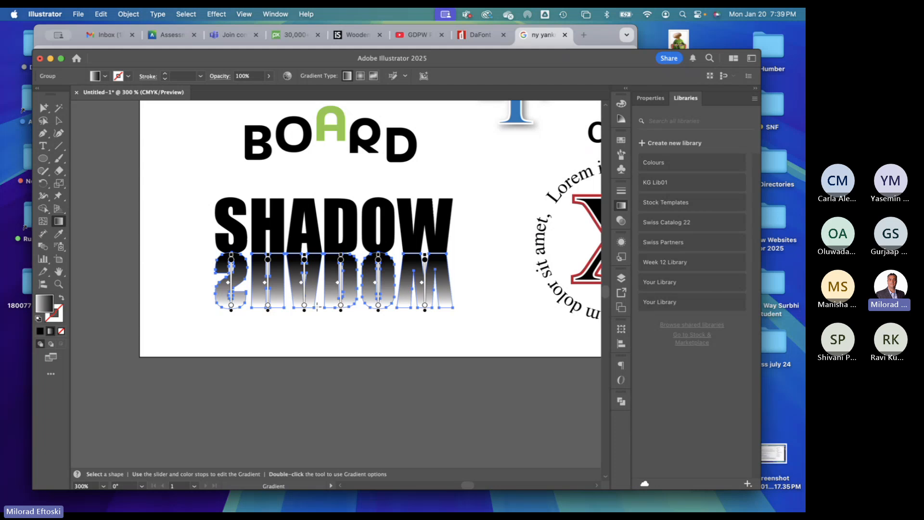
left_click_drag(318, 314, 317, 260)
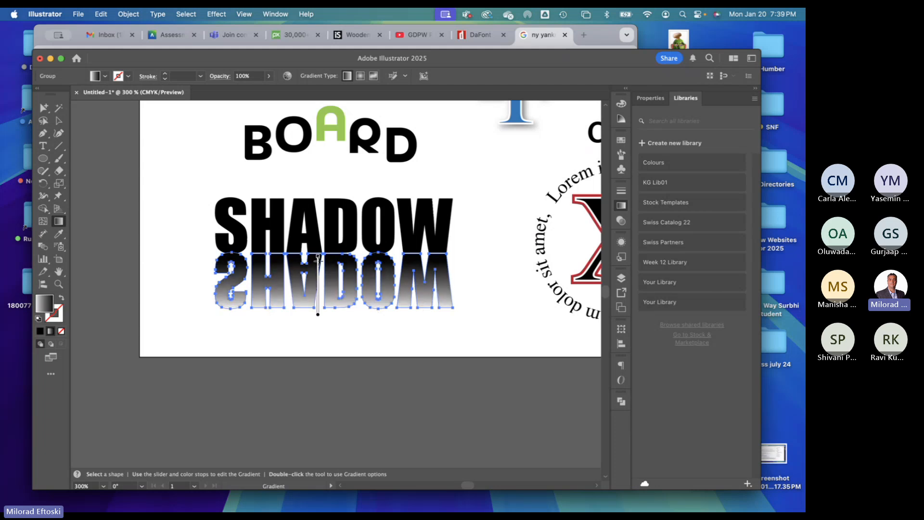
left_click(59, 120)
left_click(93, 129)
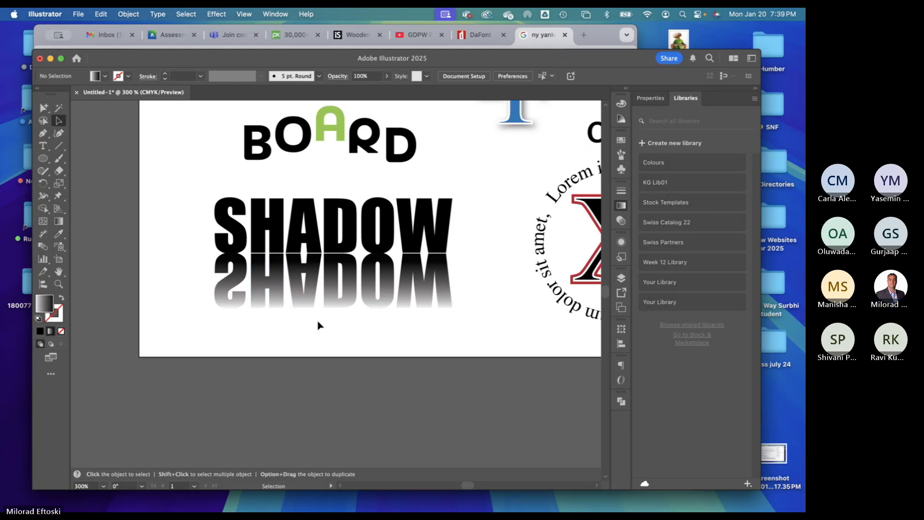
- Shorten the flipped copy's vertical gradient so it fades out before the letters' bottom edge, and shift the gradient midpoints of individual letters
left_click(313, 302)
key("g")
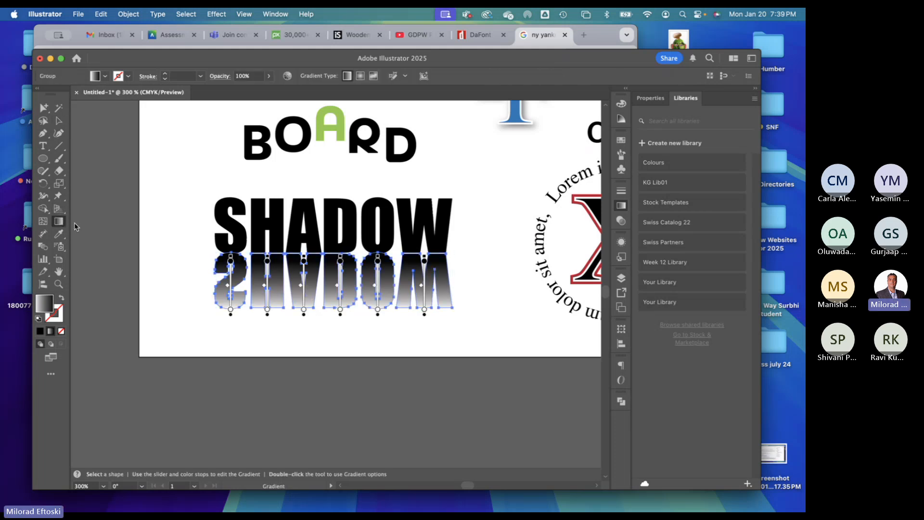
left_click_drag(317, 301, 314, 264)
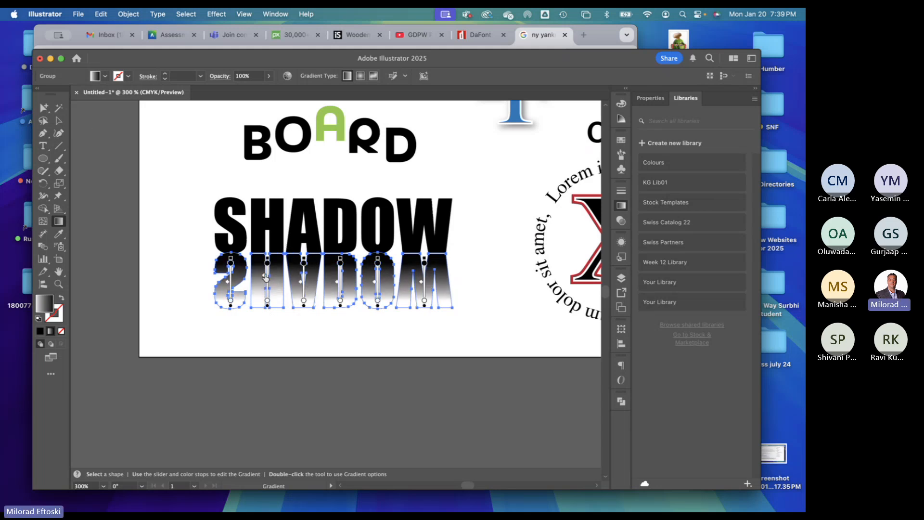
left_click_drag(266, 277, 265, 276)
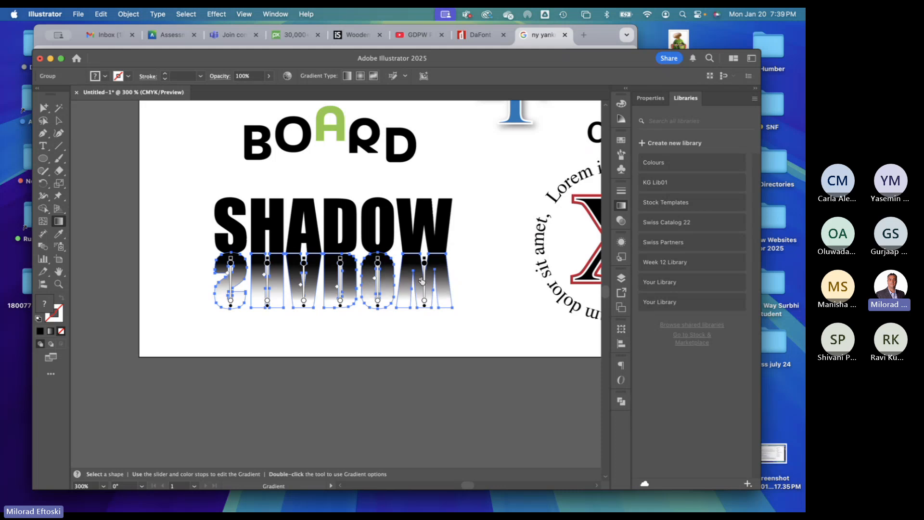
left_click(58, 121)
left_click(114, 131)
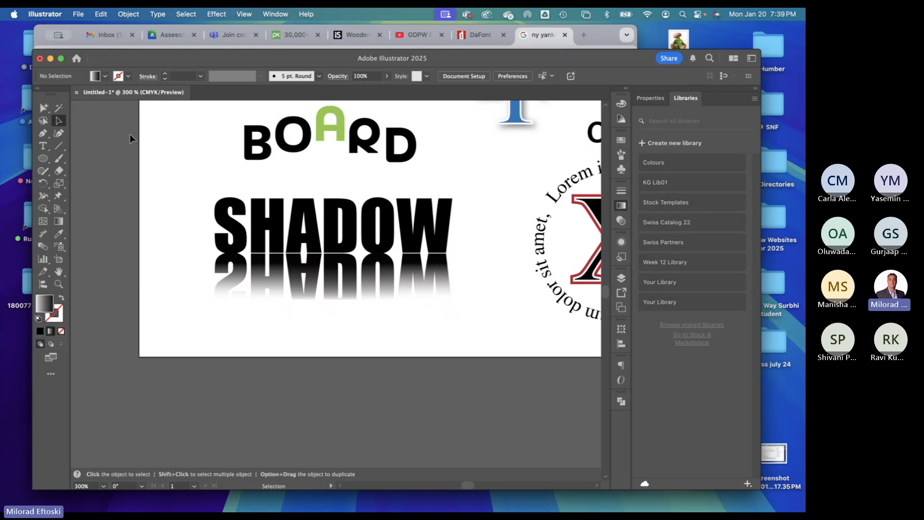
key("super+minus")
key("super+minus")
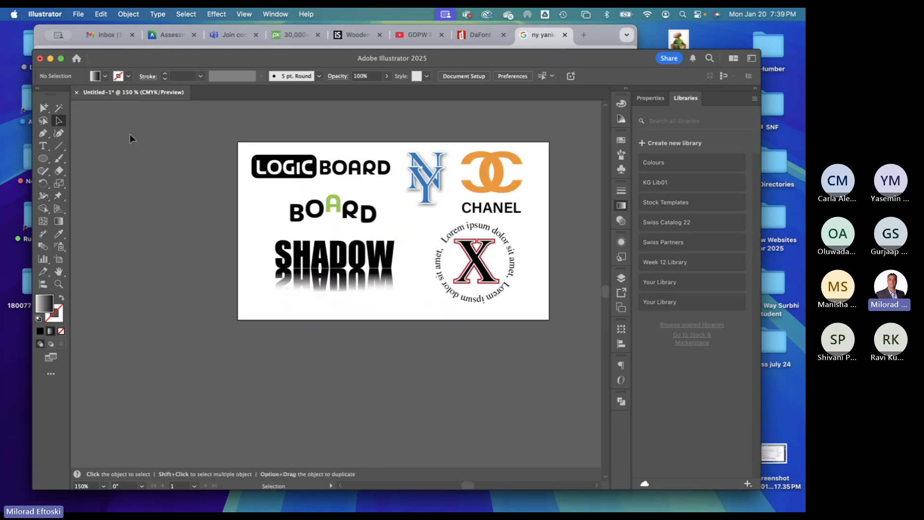
left_click(769, 217)
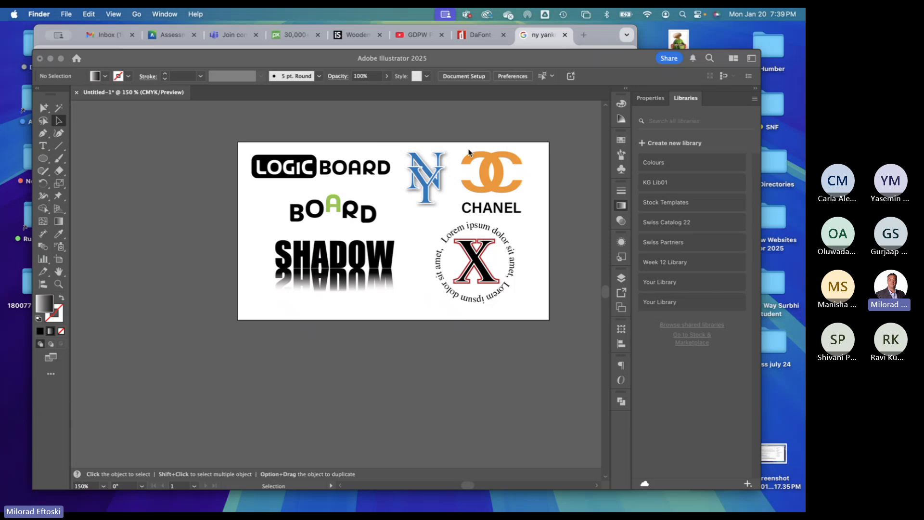
left_click(202, 278)
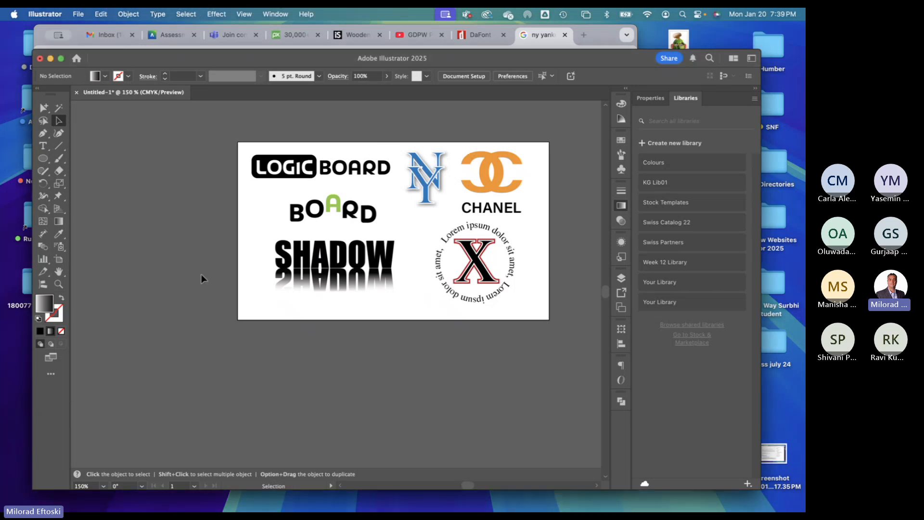
- Shear the flipped SHADOW copy horizontally from the baseline so the reflection slants down to the right
left_click(337, 288)
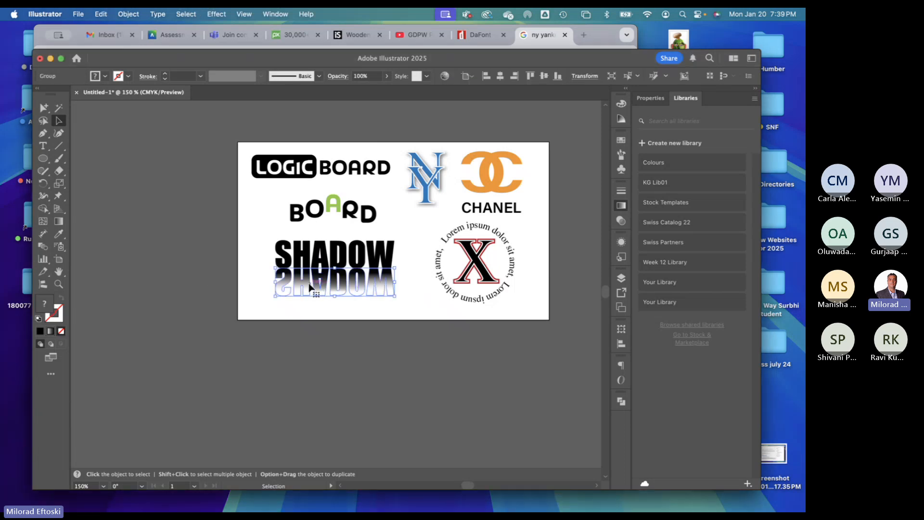
key("super+equal")
left_click_drag(313, 290, 272, 322)
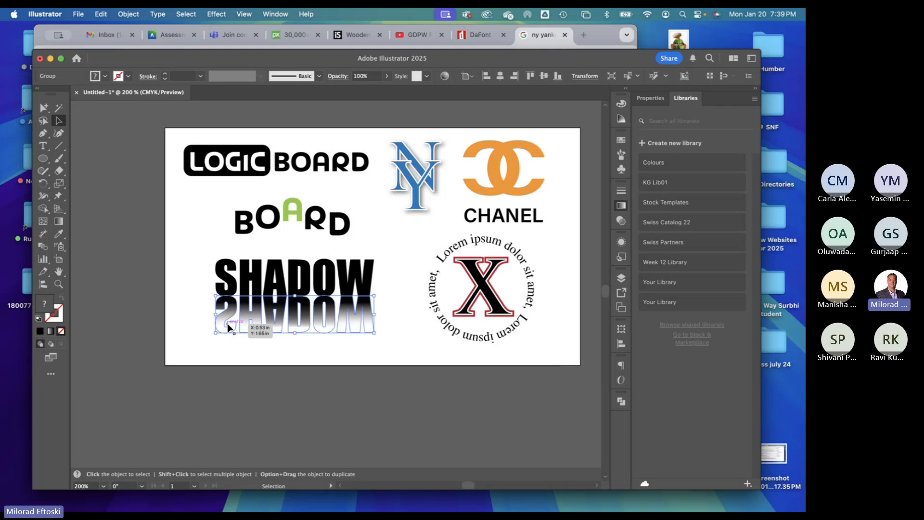
left_click(58, 185)
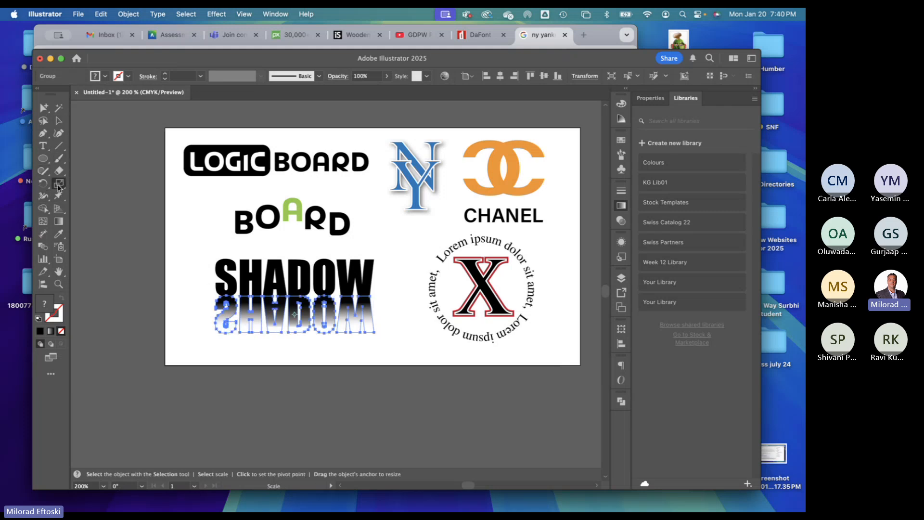
left_click(105, 197)
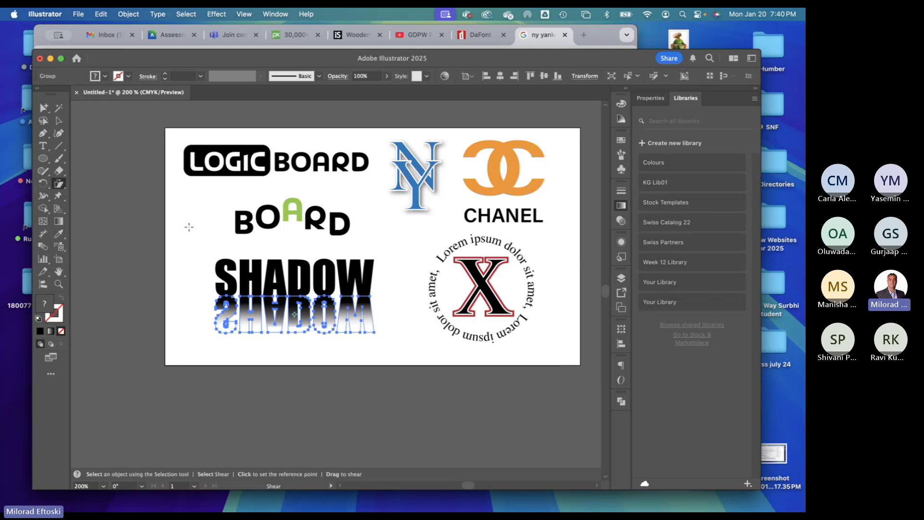
key("super+equal")
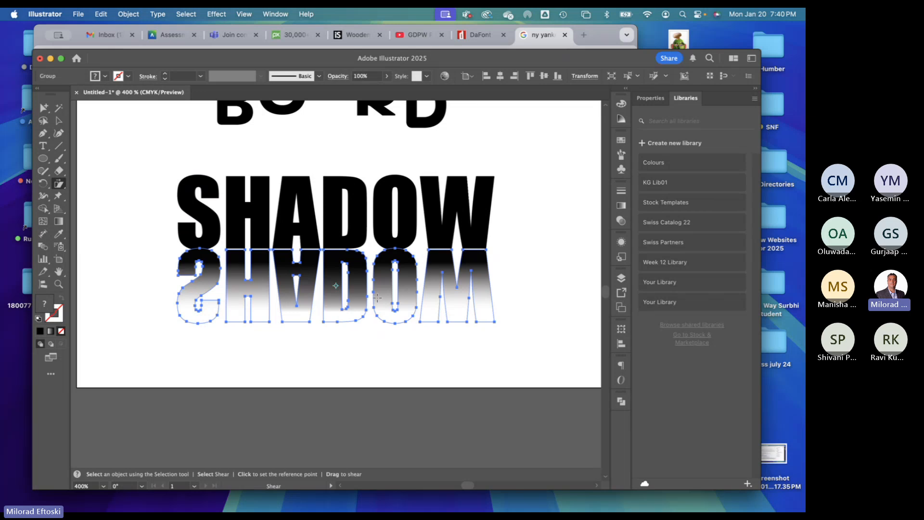
left_click(330, 249)
left_click_drag(334, 324, 389, 324)
key("v")
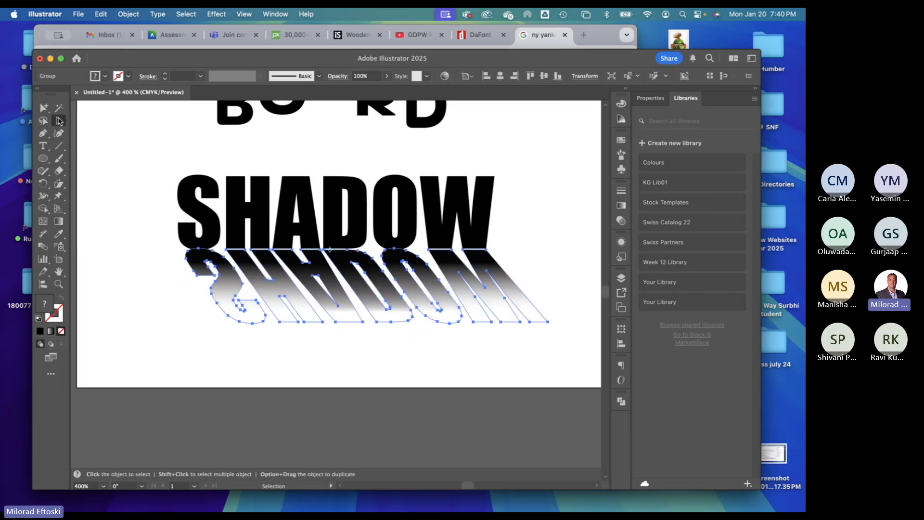
left_click(137, 133)
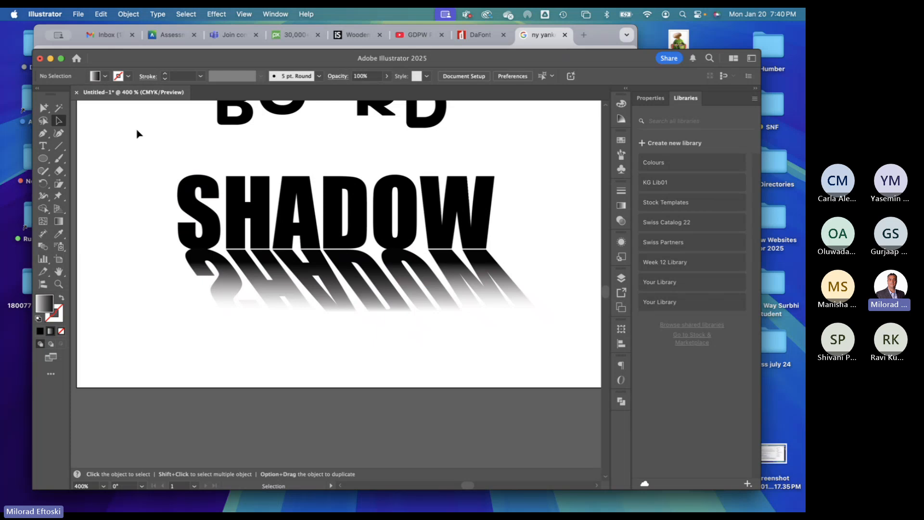
- Shear the SHADOW wordmark and its reflection together vertically so the lettering climbs from lower left to upper right
left_click_drag(138, 164, 374, 328)
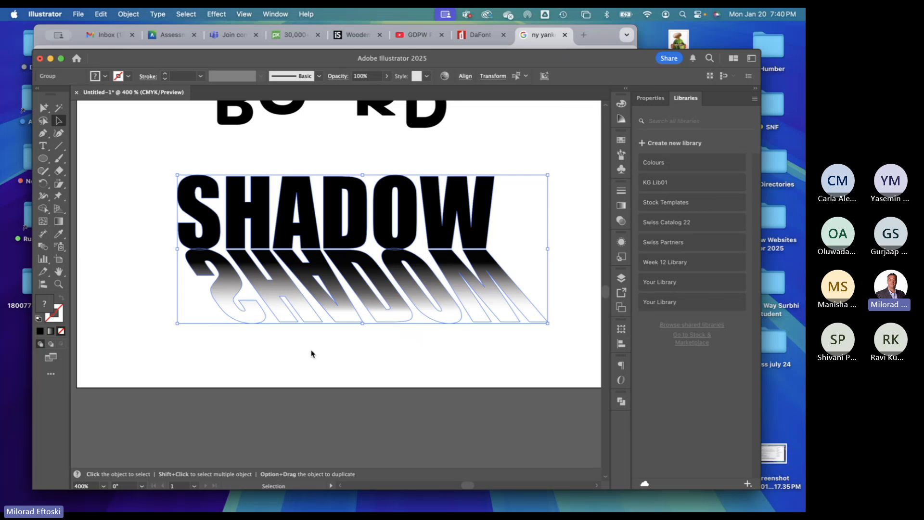
left_click(58, 184)
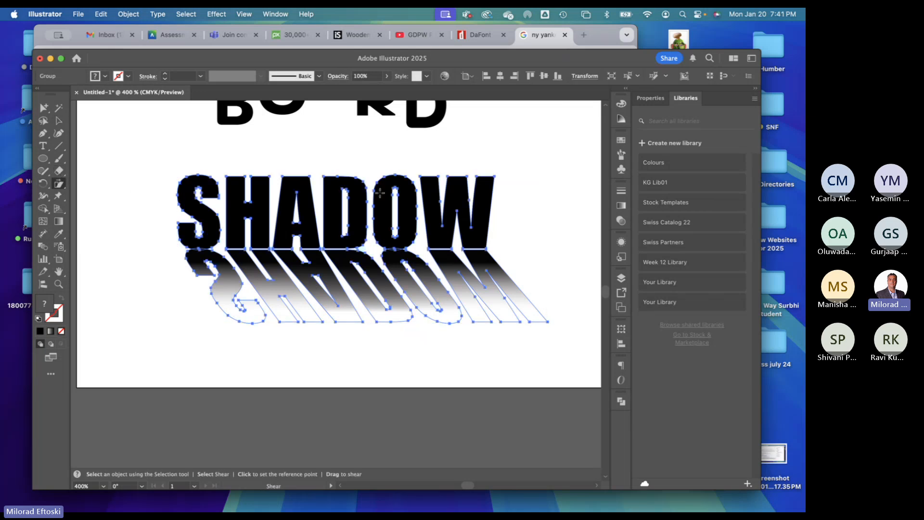
left_click(509, 177)
left_click_drag(191, 267, 177, 323)
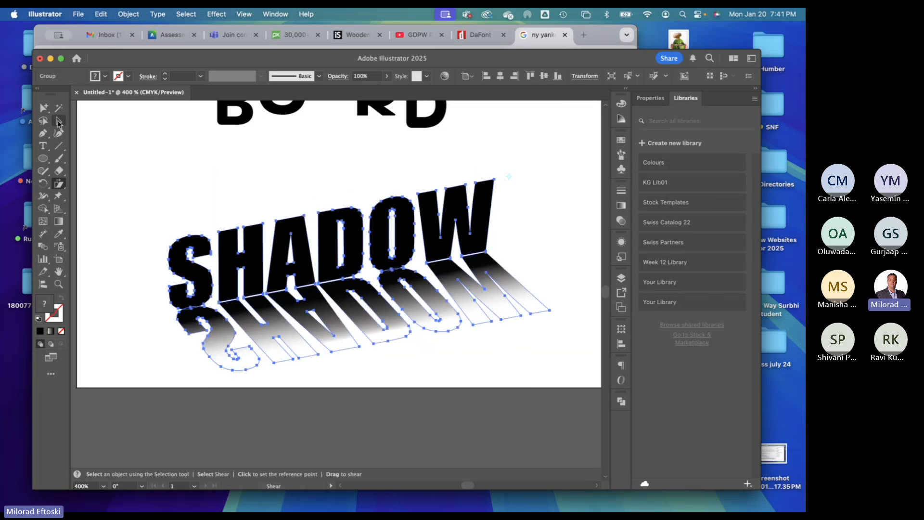
key("v")
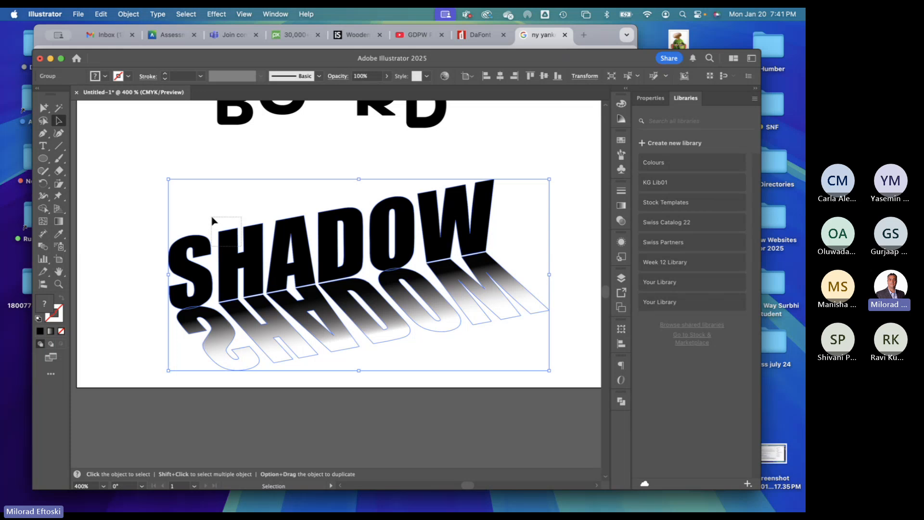
- Move the slanted SHADOW wordmark and its reflection slightly up beneath the BOARD logo
left_click_drag(226, 250, 229, 230)
key("super+minus")
key("super+minus")
key("super+minus")
left_click_drag(290, 287, 291, 286)
left_click(325, 343)
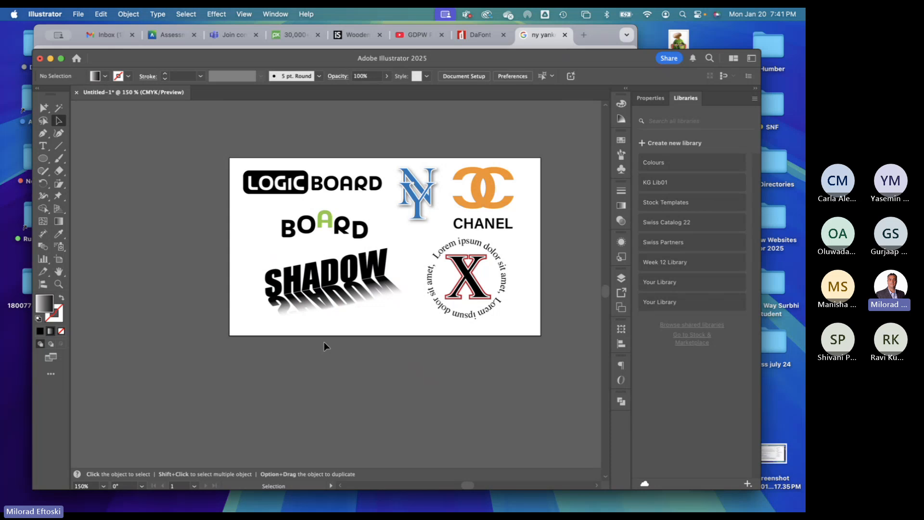
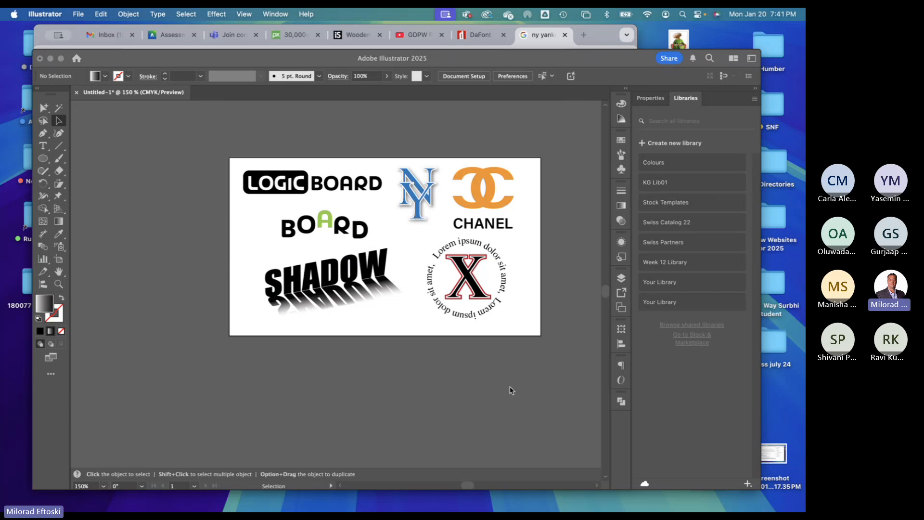
- Save the document to the desktop as "Logo sample board.ai"
left_click(739, 425)
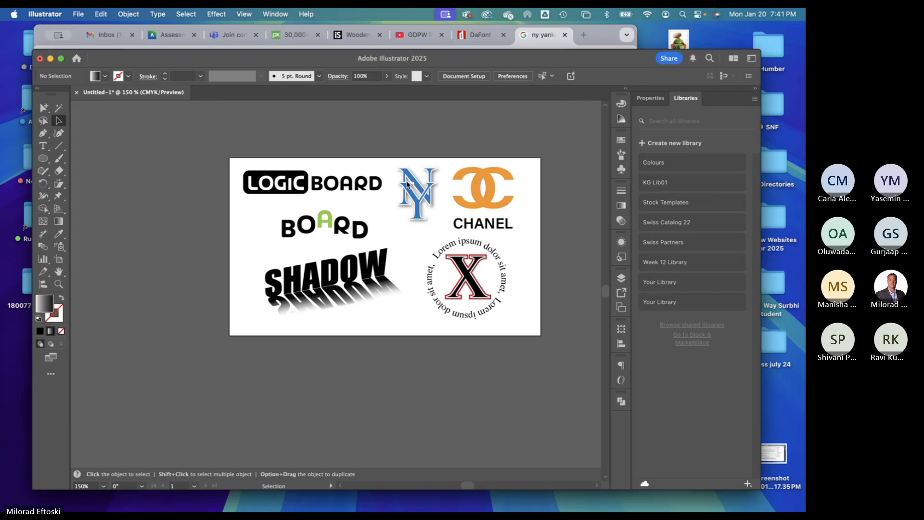
left_click(524, 389)
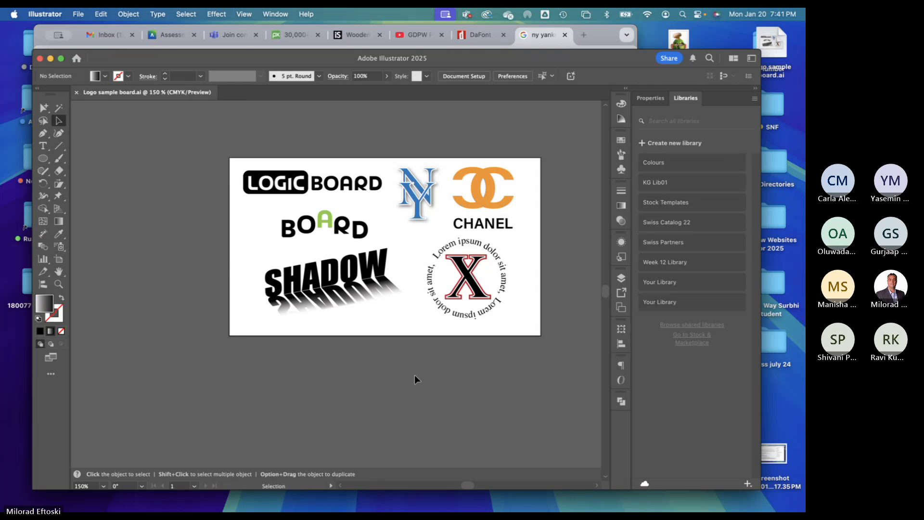
left_click(59, 272)
left_click_drag(293, 272, 237, 266)
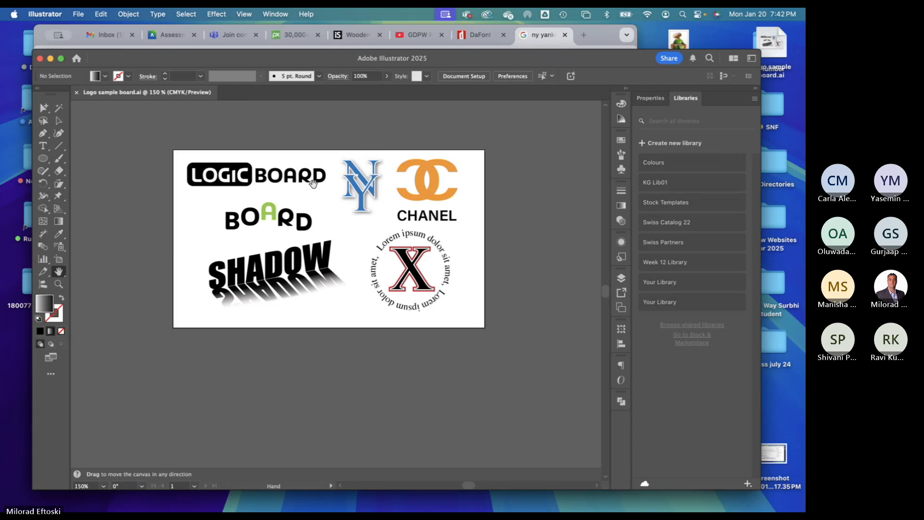
- Move the SHADOW wordmark with its reflection left and the circular X emblem about 0.22 in right beneath the CHANEL logo
left_click(765, 170)
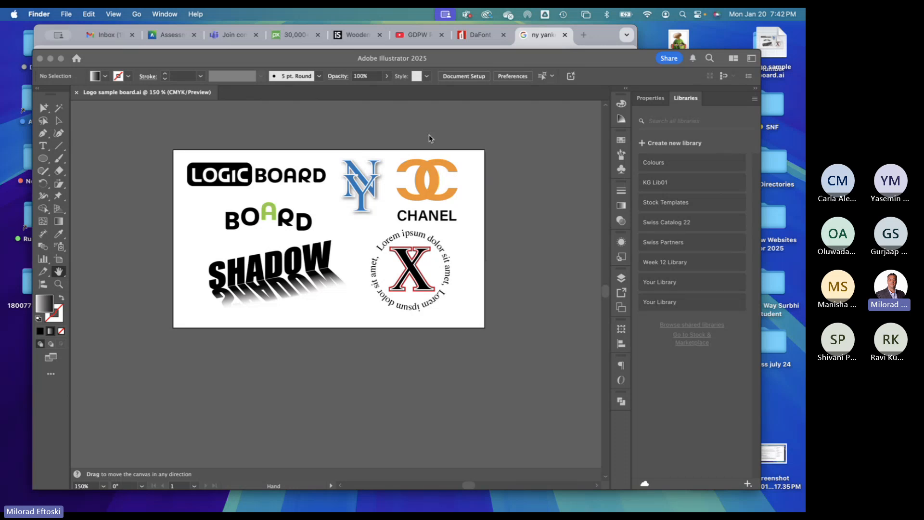
left_click(521, 331)
left_click_drag(351, 301, 301, 294)
left_click(43, 159)
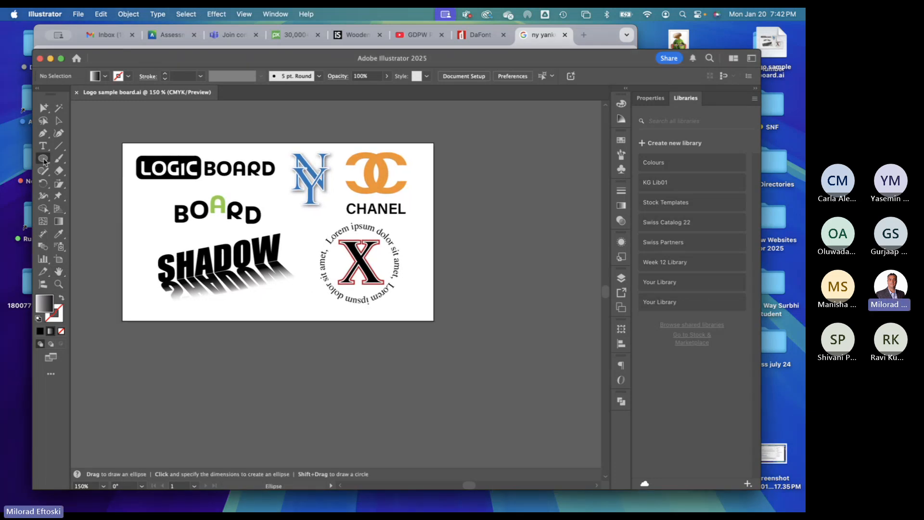
left_click(58, 120)
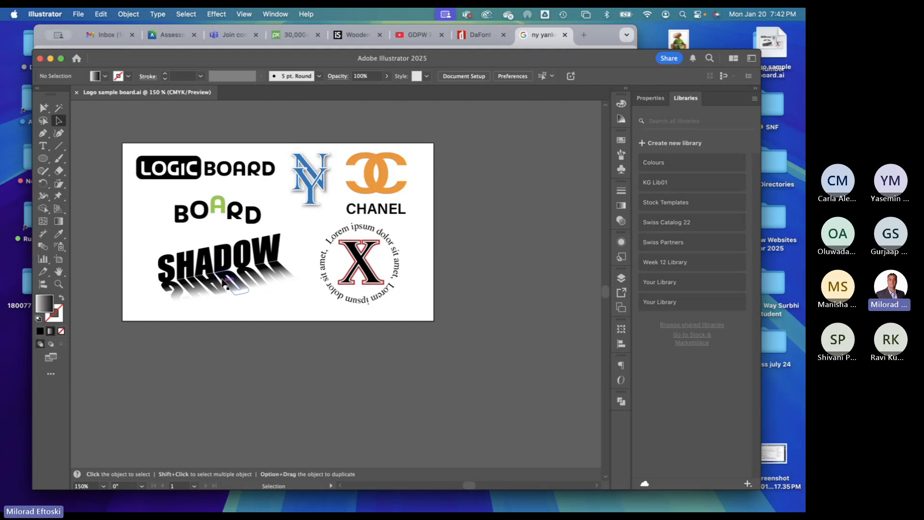
left_click_drag(223, 281, 202, 279)
left_click_drag(359, 267, 379, 274)
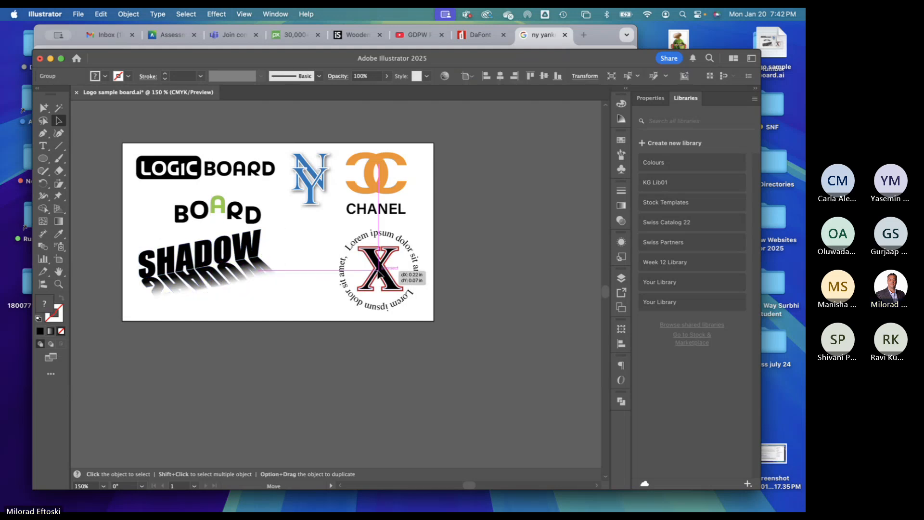
left_click_drag(379, 274, 380, 274)
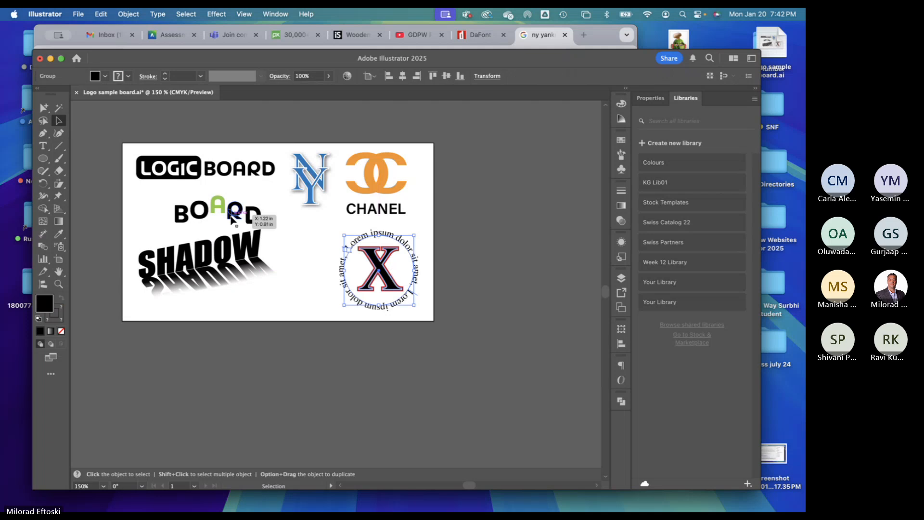
- Move the BOARD logo left beneath LOGICBOARD and nudge the SHADOW wordmark with its reflection slightly down and left
left_click_drag(231, 219, 211, 216)
left_click(270, 234)
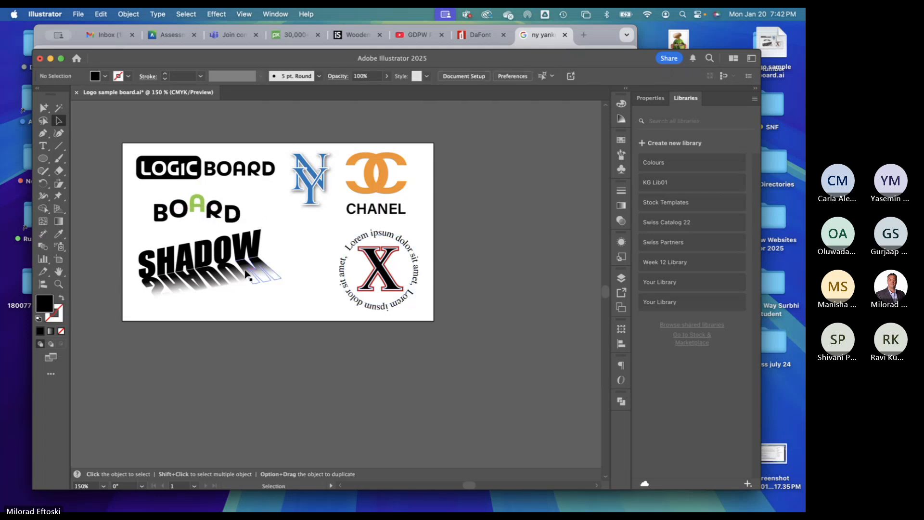
left_click_drag(246, 273, 240, 279)
left_click(99, 203)
- Draw a small circle below the artboard and fill it red
left_click(43, 158)
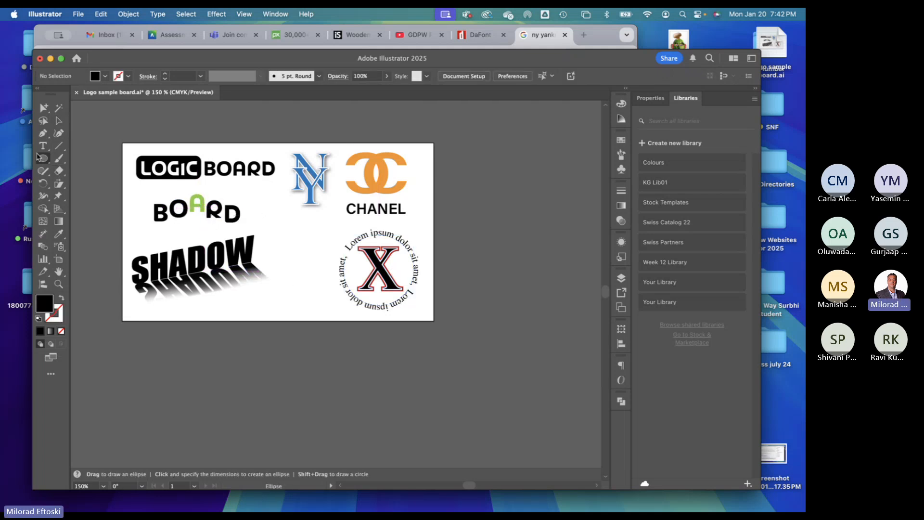
left_click_drag(244, 343, 291, 388)
left_click(58, 120)
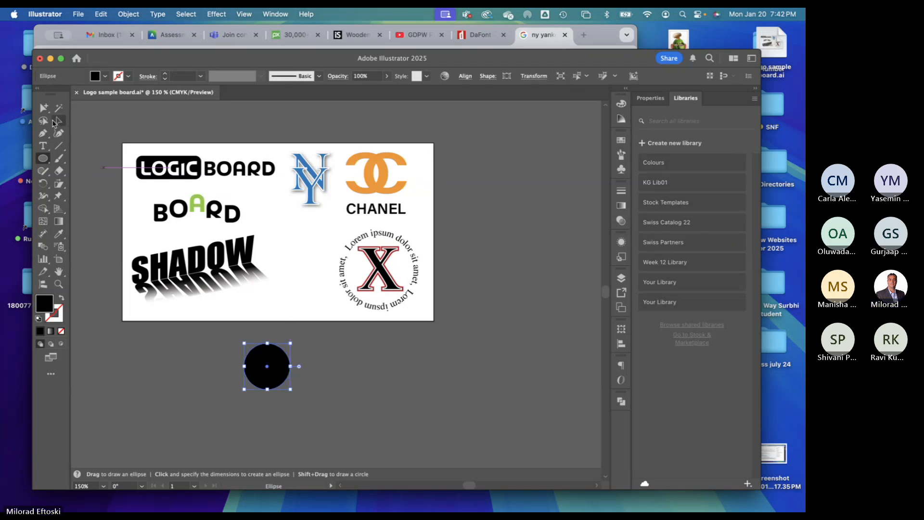
left_click(105, 77)
left_click(81, 118)
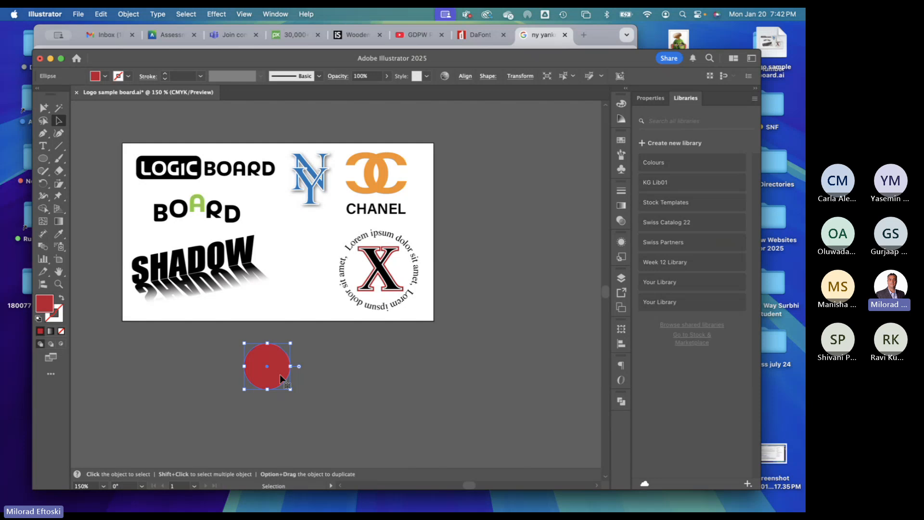
- Duplicate the red circle to the right so the two overlap, and fill the copy orange
left_click_drag(279, 375, 306, 374)
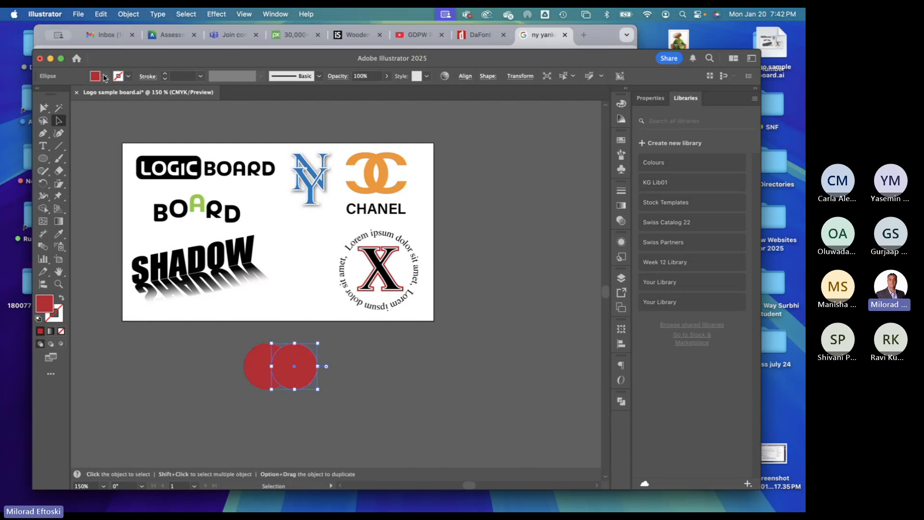
left_click(95, 119)
left_click(100, 119)
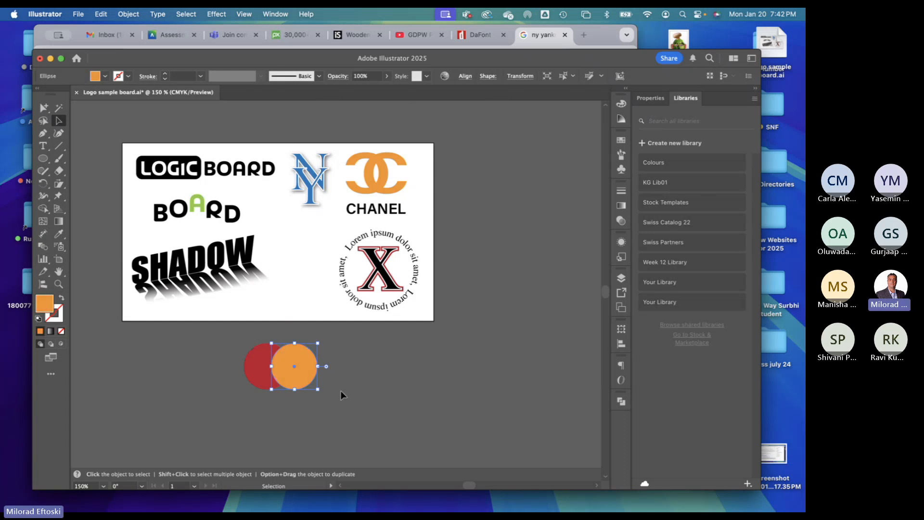
left_click(356, 397)
- Move the red and orange circles together onto the artboard between the SHADOW wordmark and the X emblem
scroll(299, 388, "up", 2)
left_click_drag(299, 387, 278, 226)
scroll(284, 233, "down", 2)
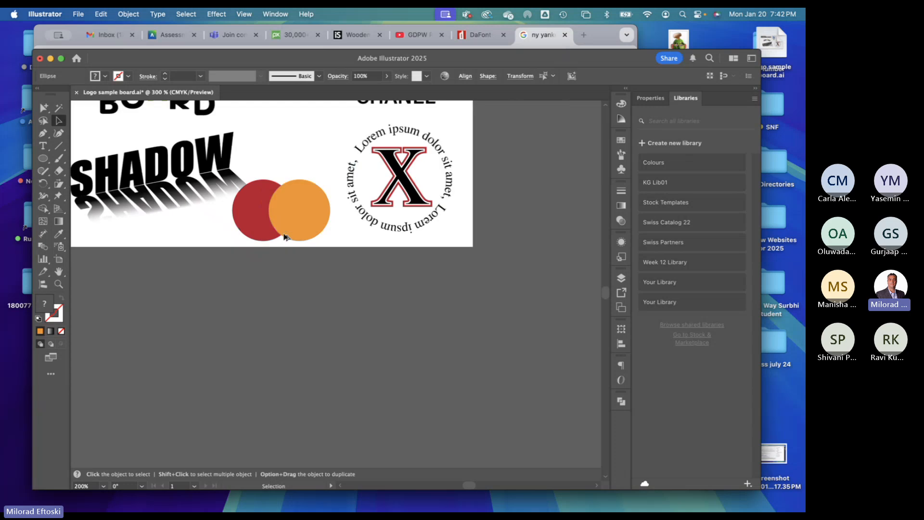
- Scale down the SHADOW wordmark with its reflection and reposition it and the X emblem to make room around the circles
left_click(213, 203)
left_click_drag(269, 193, 244, 193)
left_click(270, 293)
left_click_drag(297, 246, 331, 274)
left_click_drag(232, 296, 235, 301)
left_click(298, 305)
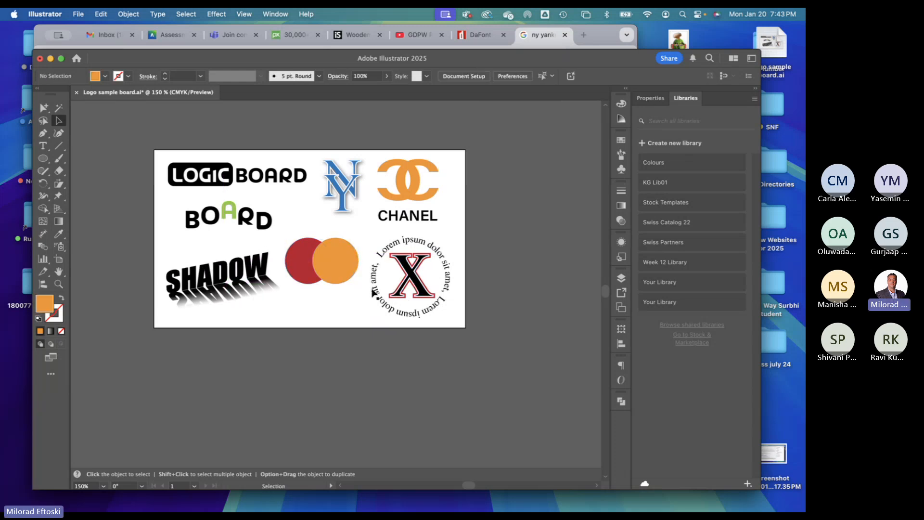
- Shift the orange circle slightly right to narrow its overlap with the red circle, keeping both level
scroll(326, 268, "up", 5)
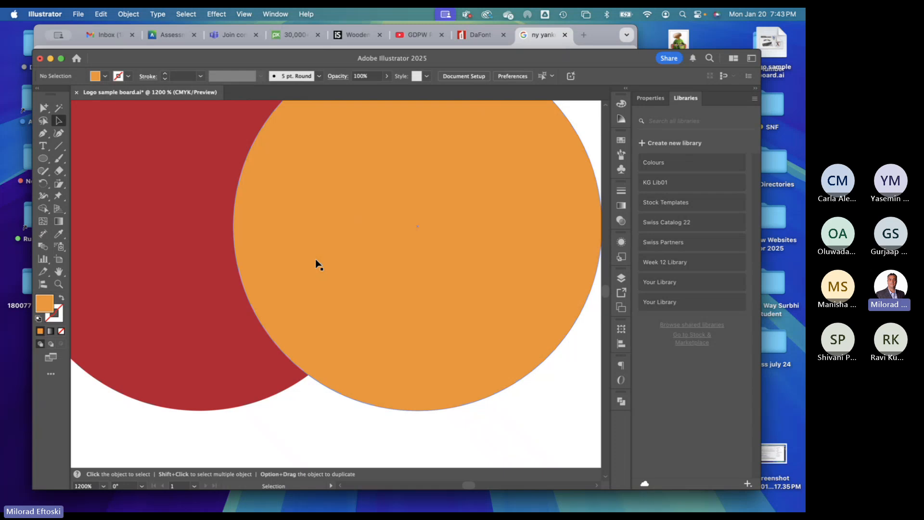
left_click(353, 274)
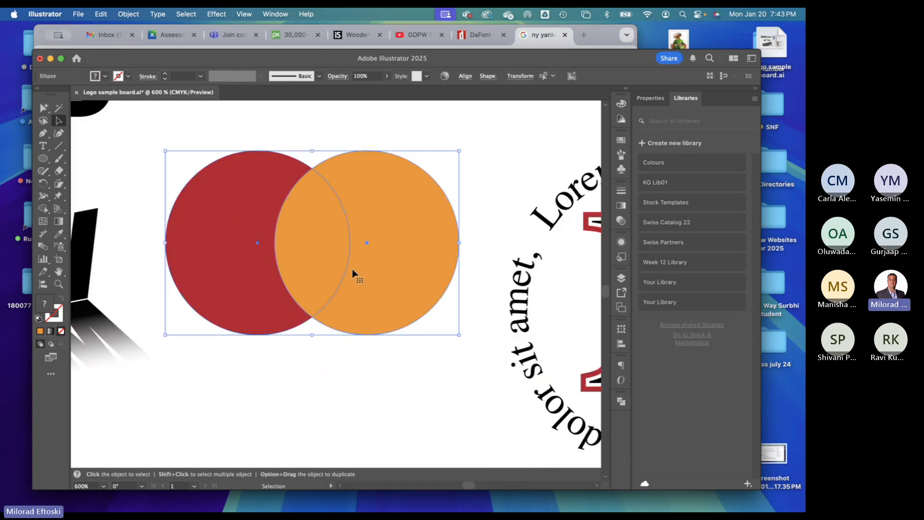
left_click(391, 404)
left_click_drag(381, 314, 391, 314)
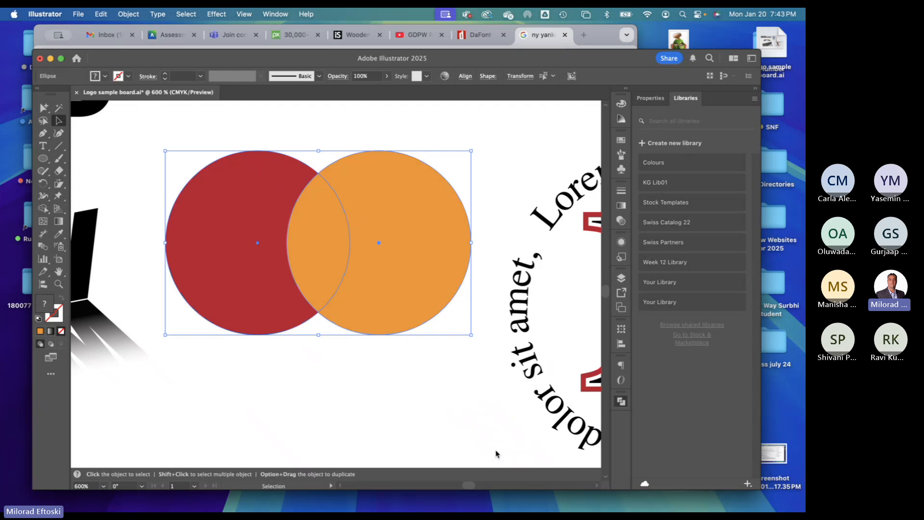
- Divide the red and orange circles into separate pieces along their overlap
key("super+g")
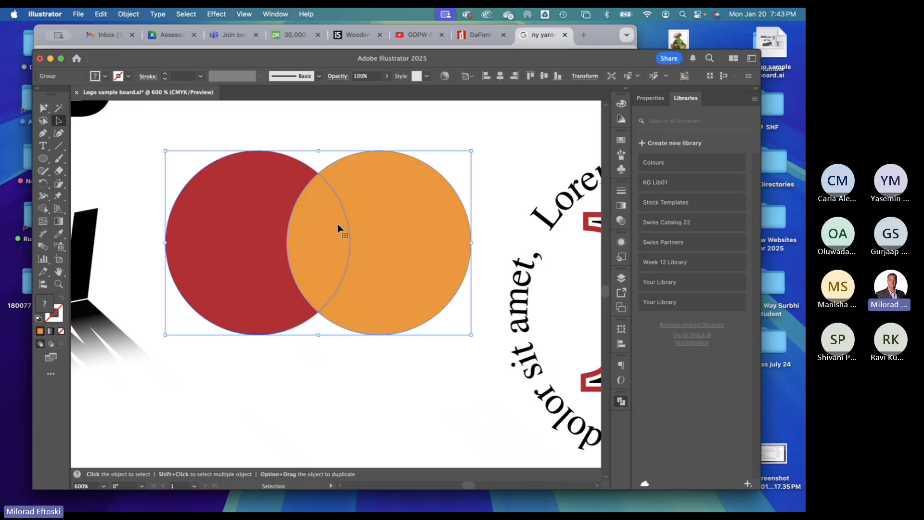
left_click(371, 343)
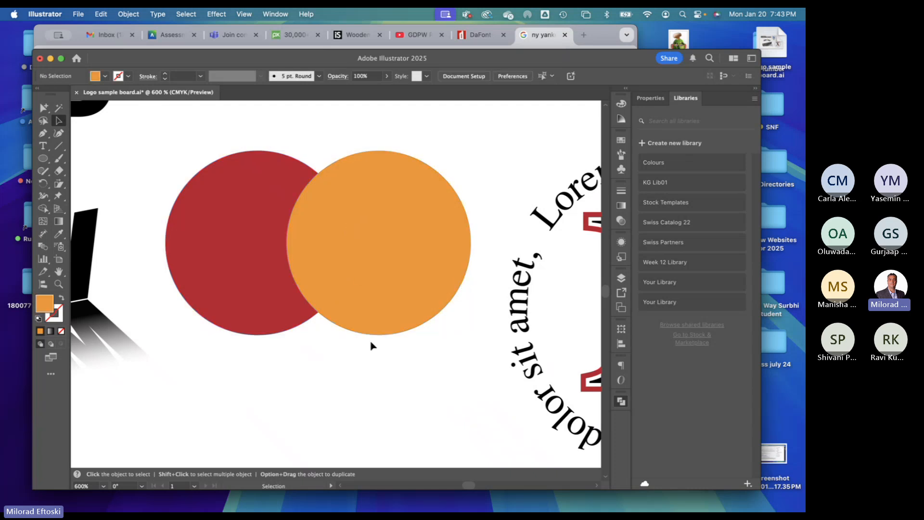
left_click(358, 313)
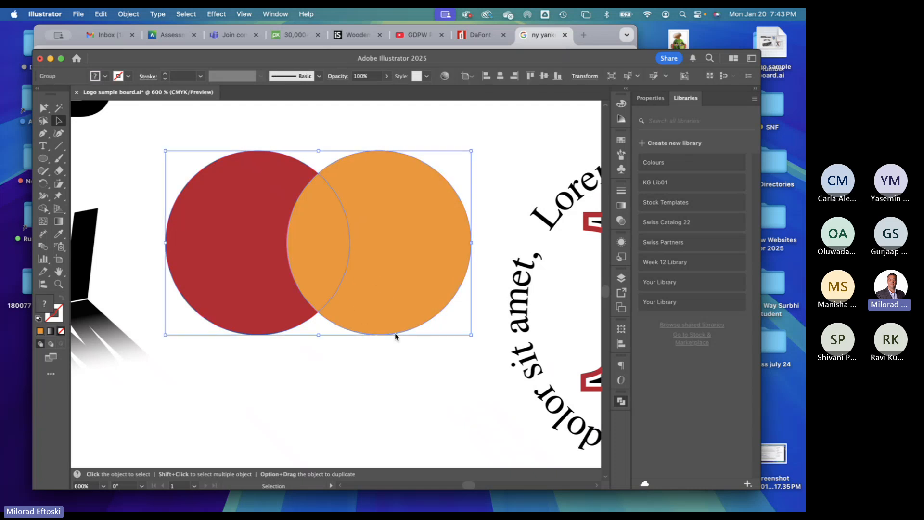
left_click(375, 385)
- Fill the lens-shaped overlap between the two circles with a reddish orange
left_click_drag(319, 268, 338, 227)
key("super+z")
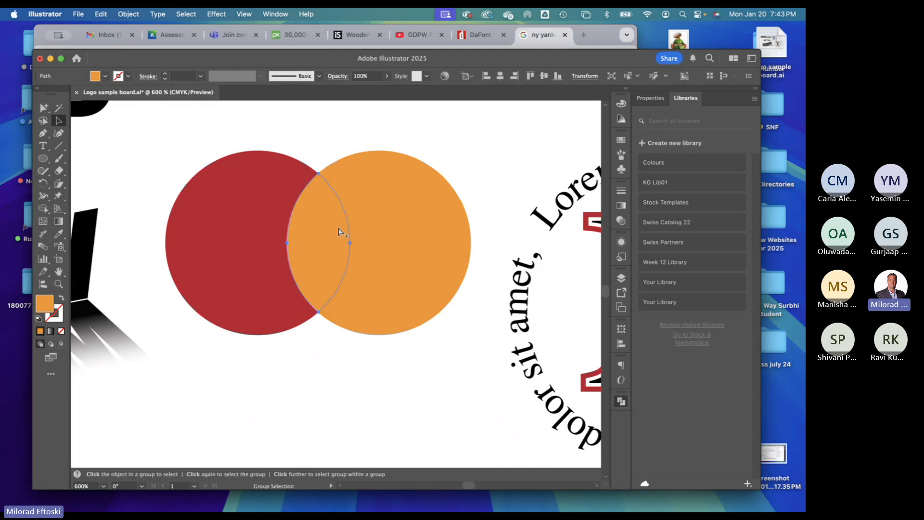
key("v")
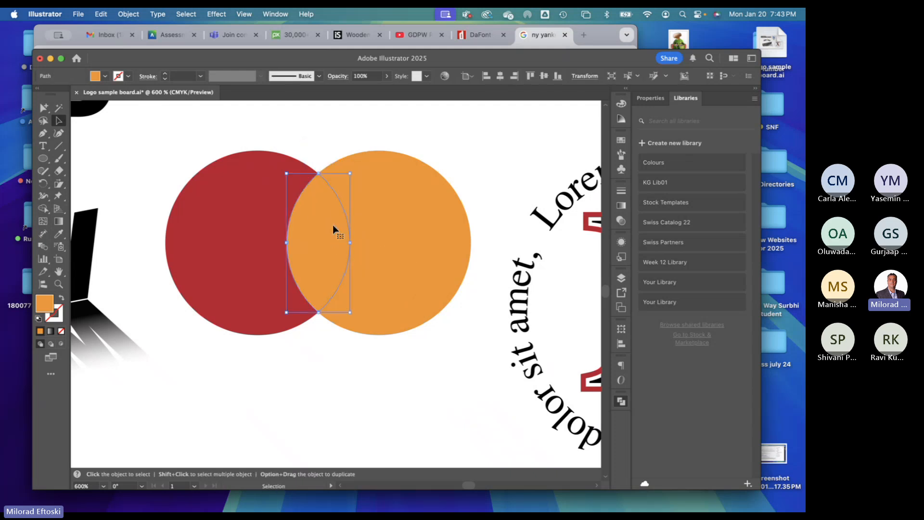
left_click(106, 78)
left_click(95, 115)
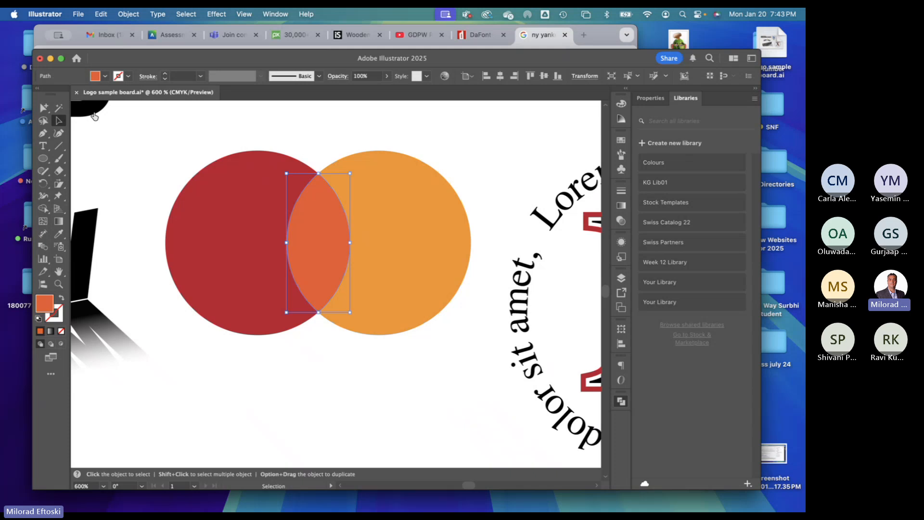
left_click(317, 136)
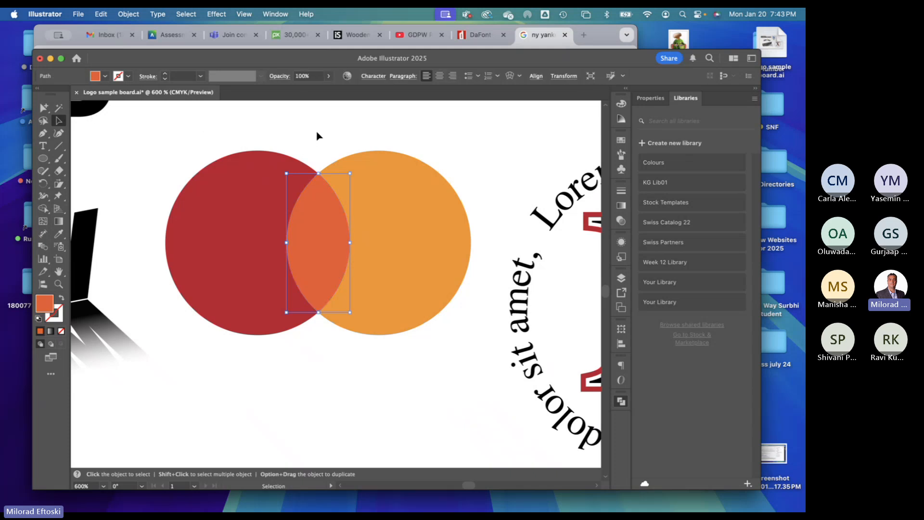
- Examine the overlapping-circles emblem alongside the other logos on the full artboard
key("super+minus")
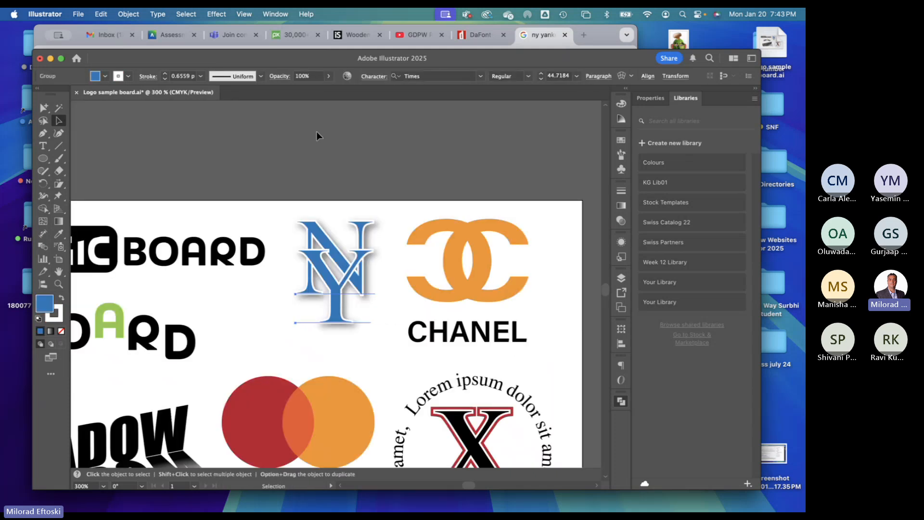
scroll(332, 143, "down", 4)
left_click(302, 346)
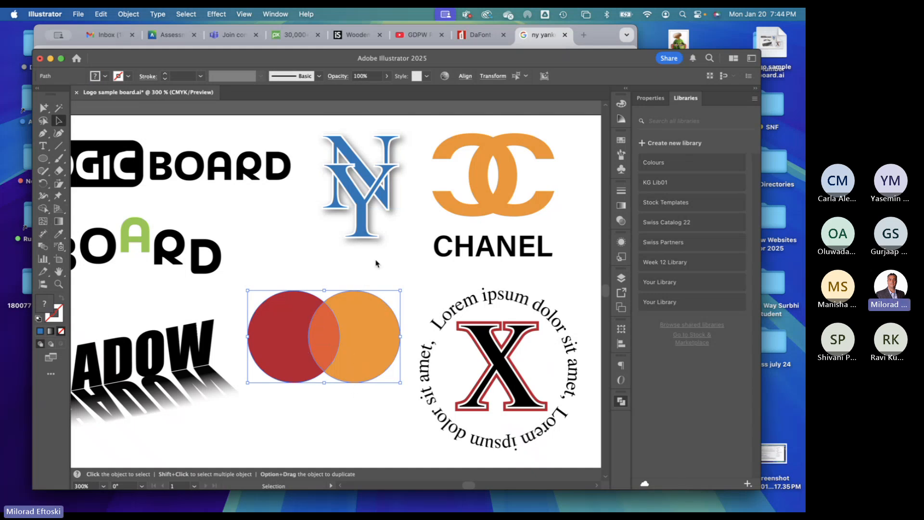
left_click(324, 435)
left_click_drag(339, 356, 336, 347)
key("super+minus")
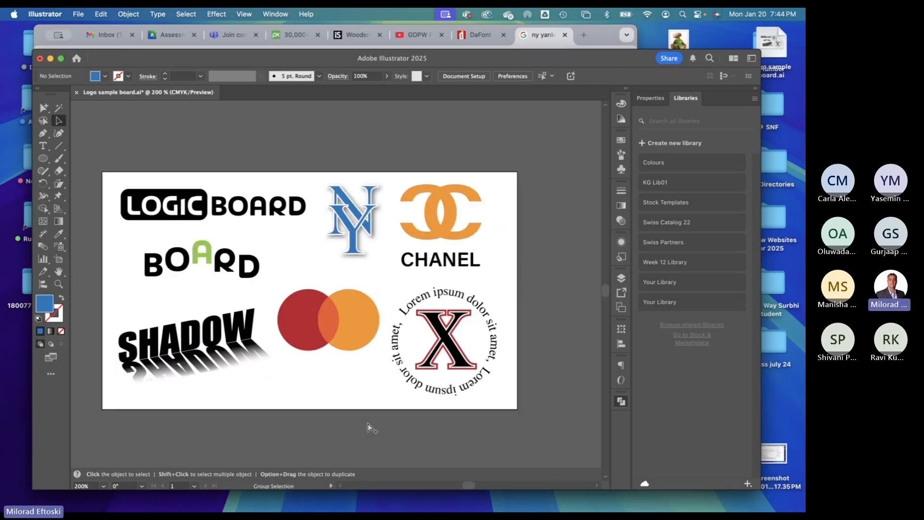
left_click_drag(368, 424, 390, 406)
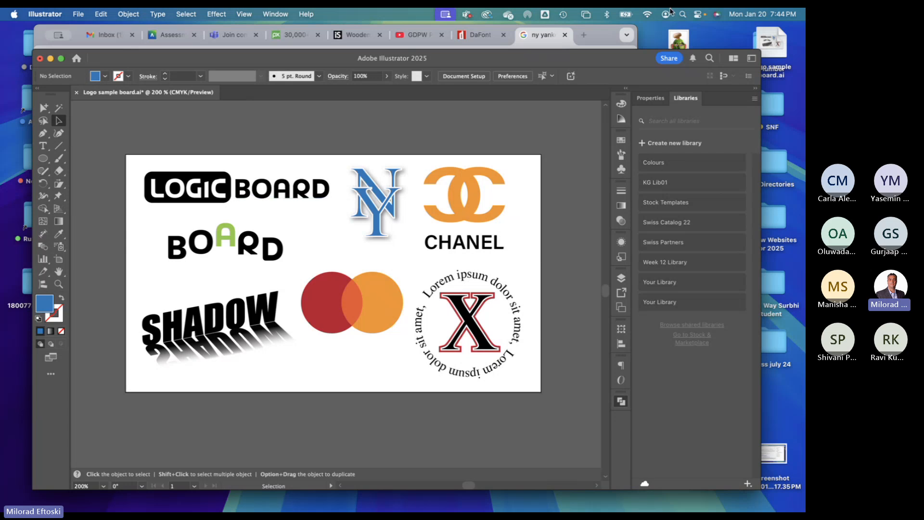
left_click(545, 36)
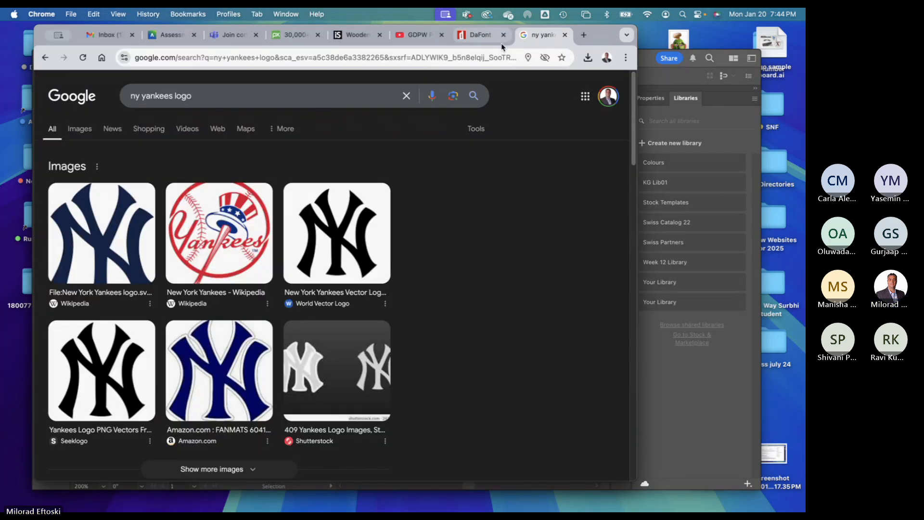
key("super+Tab")
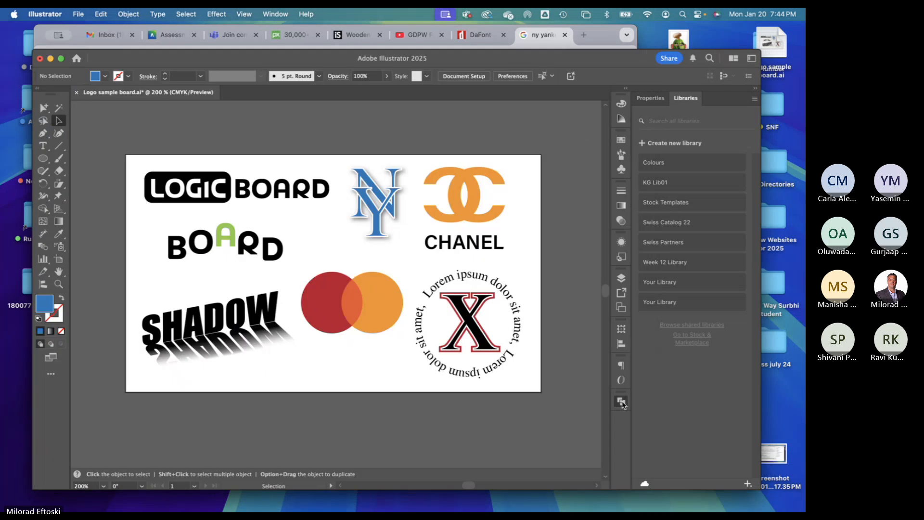
left_click_drag(587, 56, 570, 63)
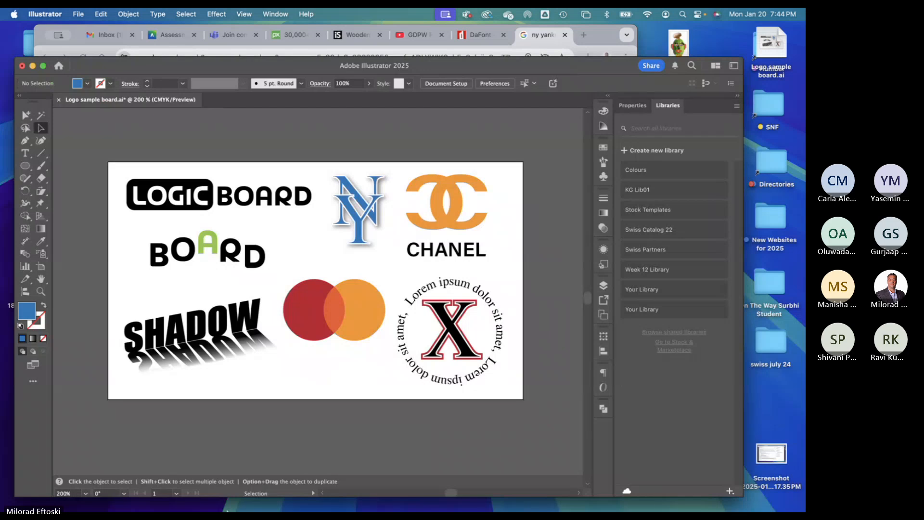
- Switch to Finder, look through the Class 02 folder and its parent WDDM folder, and close the window
left_click(32, 499)
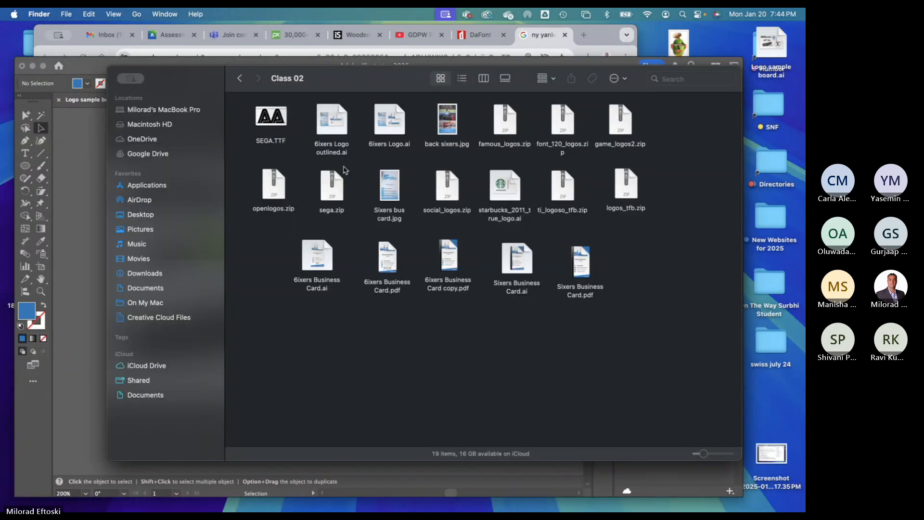
left_click(239, 78)
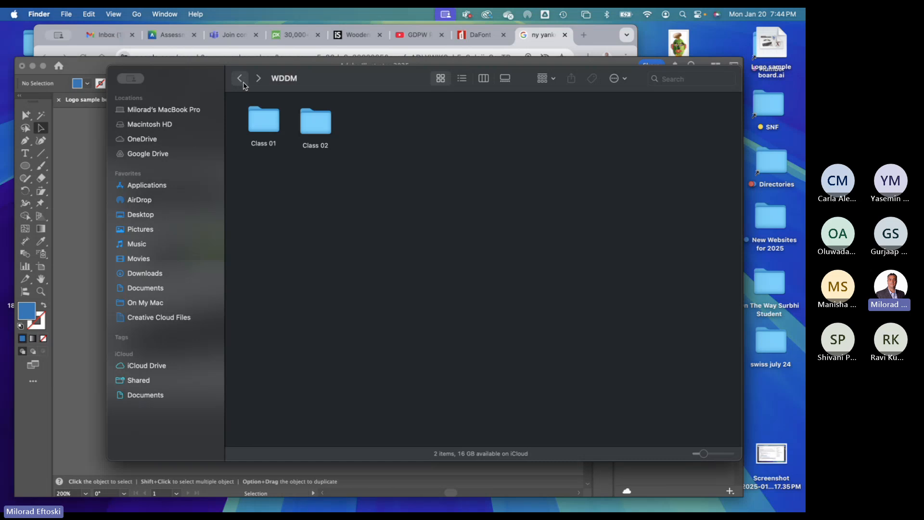
left_click_drag(403, 83, 389, 89)
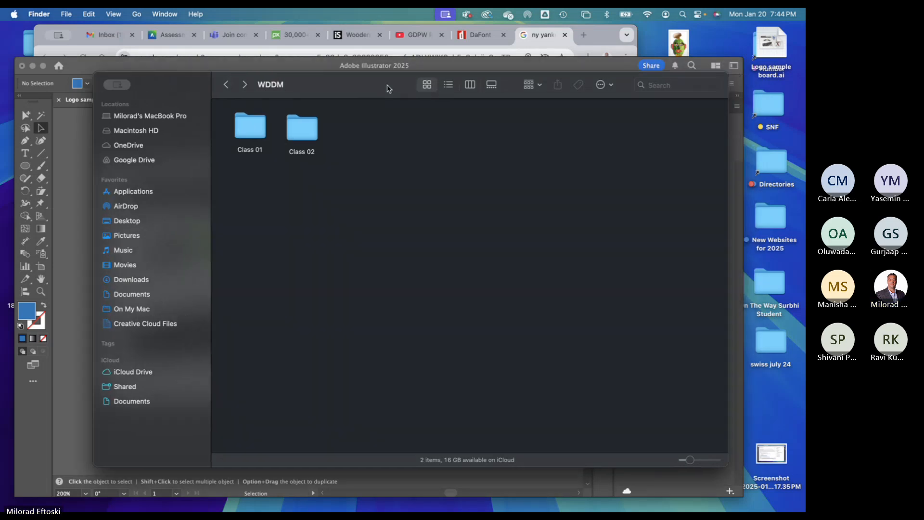
key("super+w")
- Move the logo board's window aside to uncover the Logo Exercises folder on the desktop
left_click(579, 70)
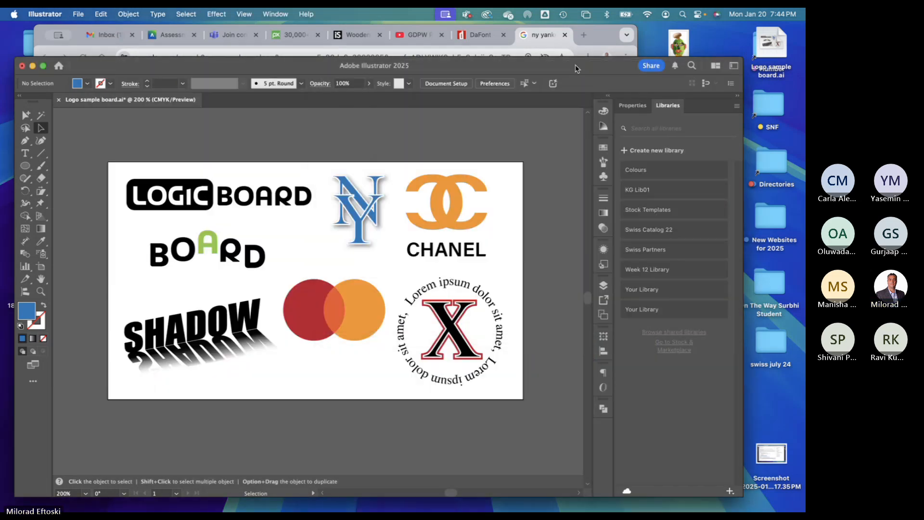
left_click_drag(576, 70, 478, 73)
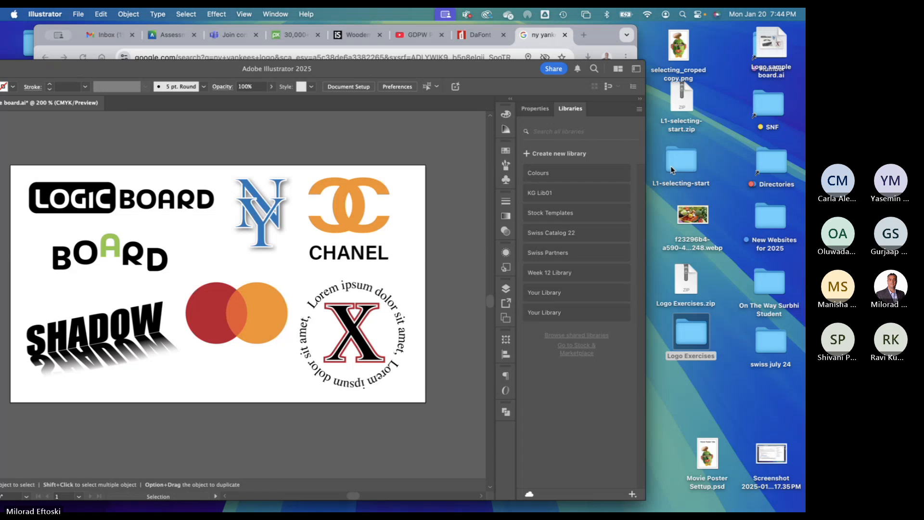
- Move the logo board's window back over the desktop so its whole artboard and tools are uncovered
left_click(691, 339)
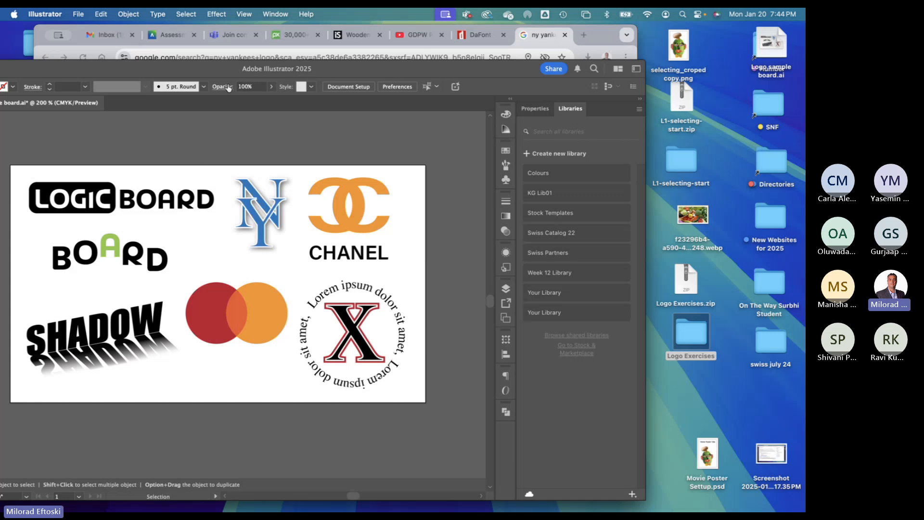
left_click_drag(212, 75, 328, 69)
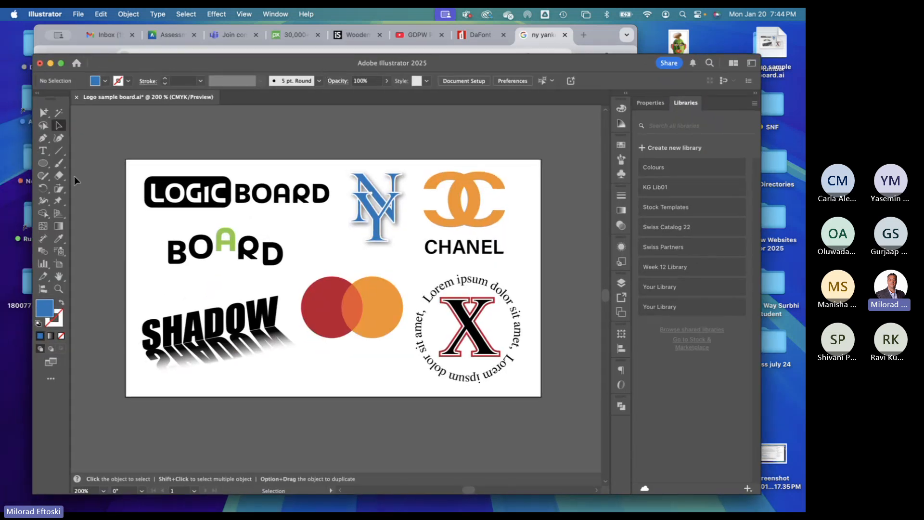
left_click(42, 152)
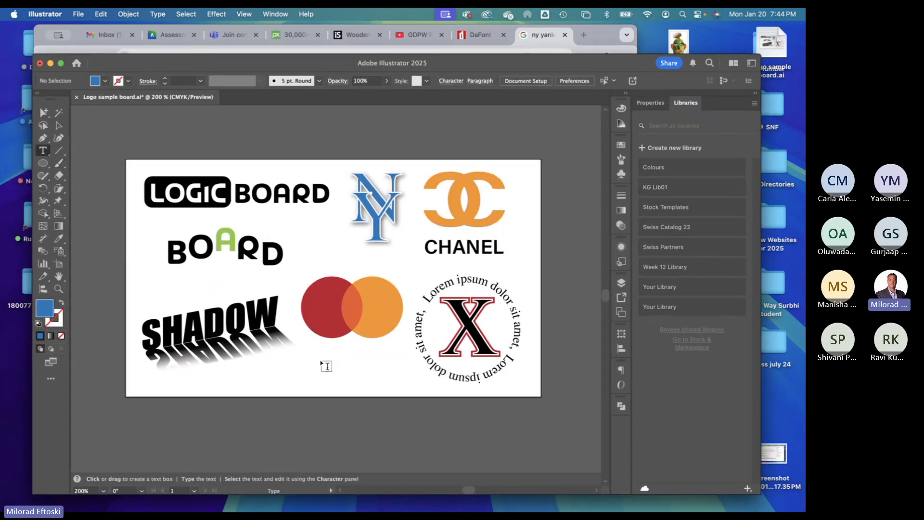
left_click(321, 309)
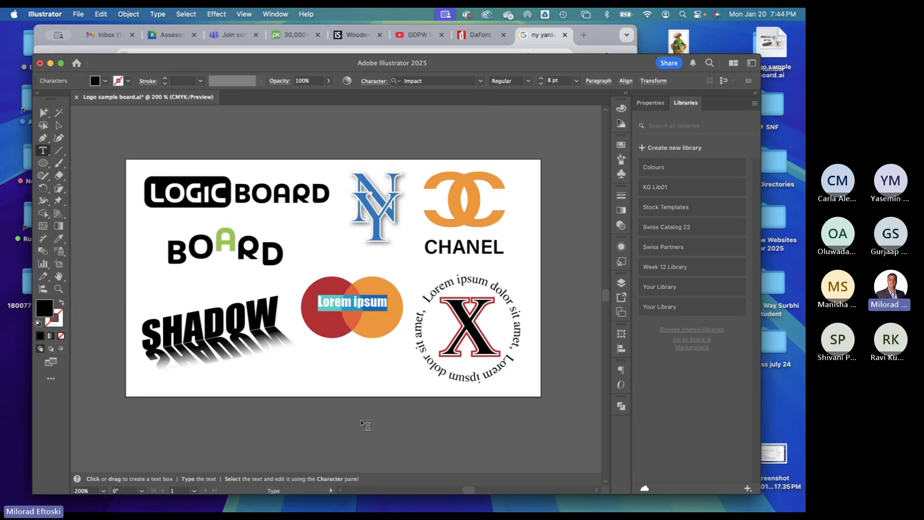
left_click(58, 126)
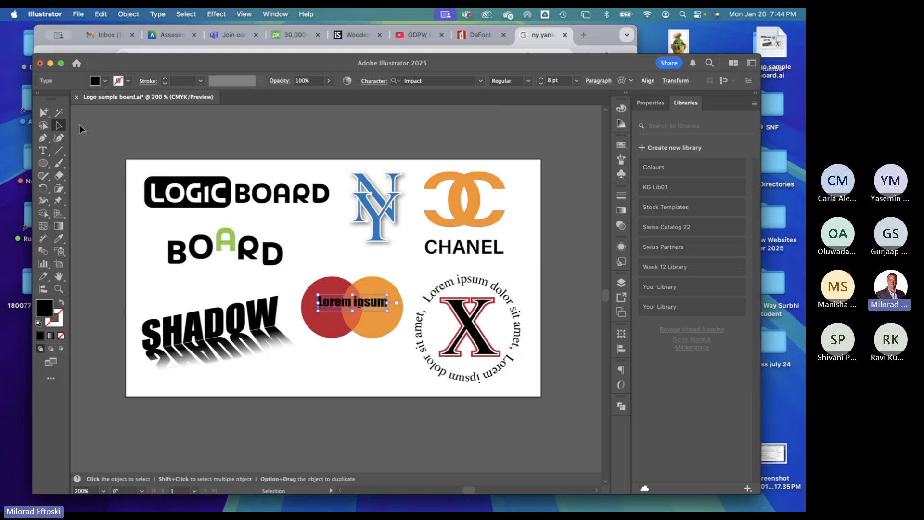
- Add the point text "mastercard" on the empty canvas just below the artboard
key("t")
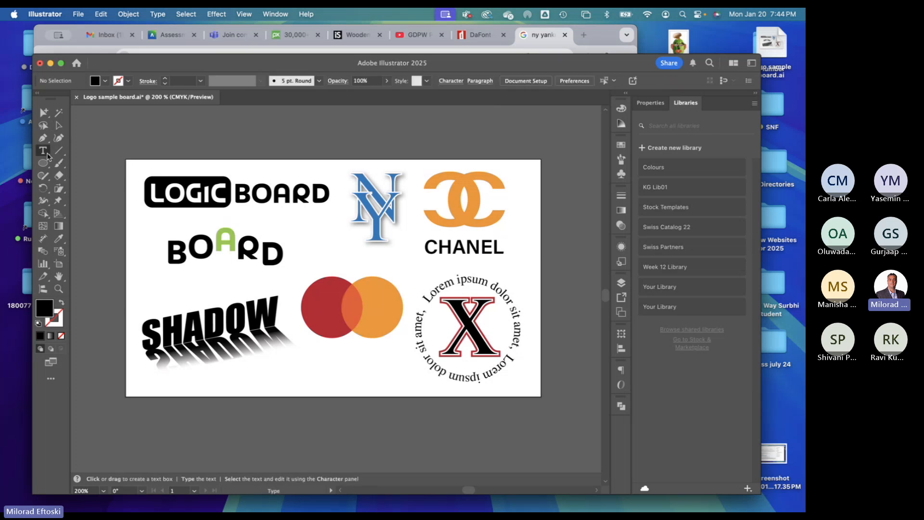
left_click(341, 420)
type("mast")
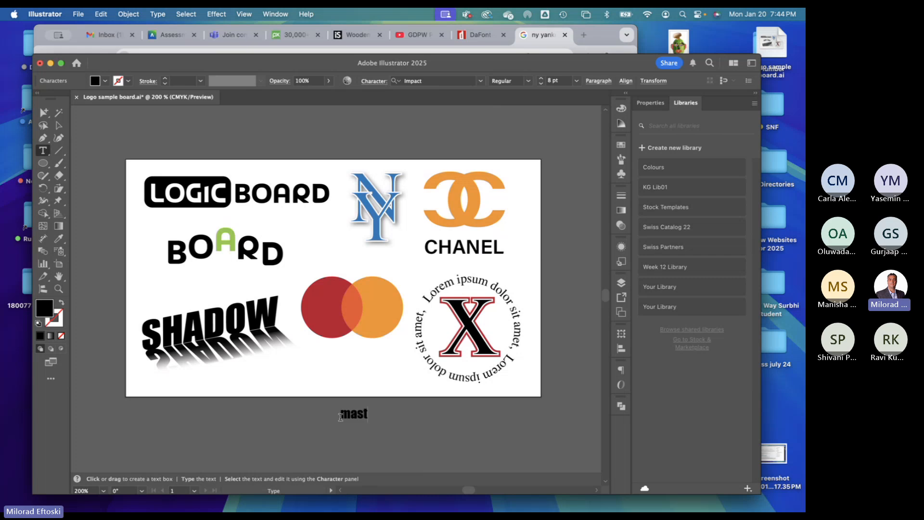
type("ercatd")
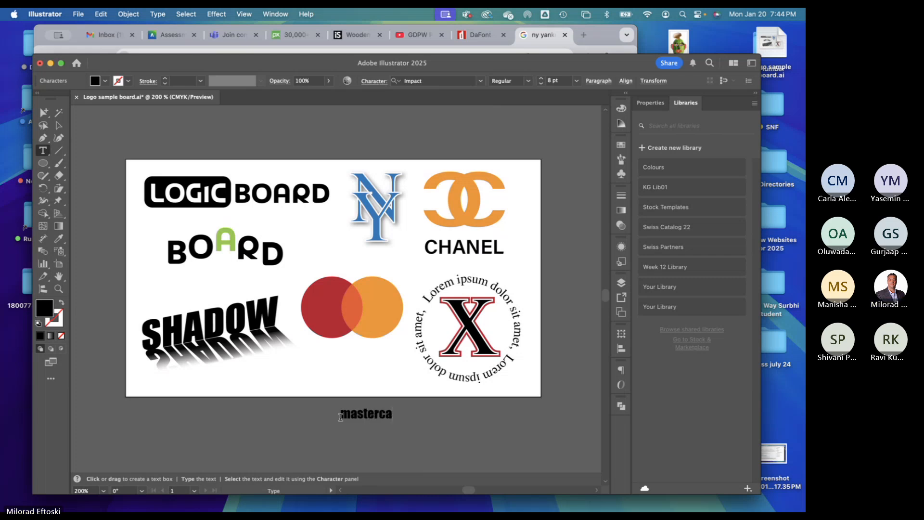
key("BackSpace")
key("BackSpace")
type("rd")
left_click(372, 419)
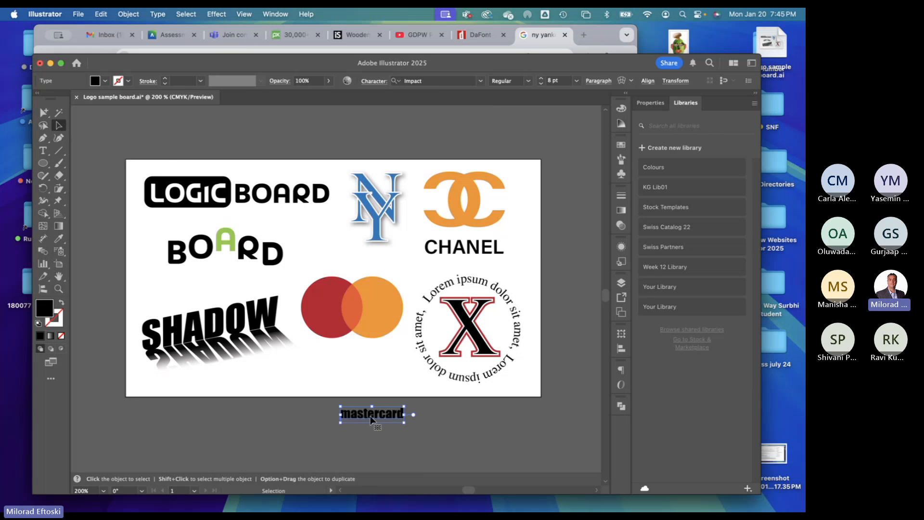
- Place the mastercard text over the two overlapping circles and set it in Myriad Pro Semibold Italic
left_click_drag(371, 419, 353, 314)
left_click(481, 82)
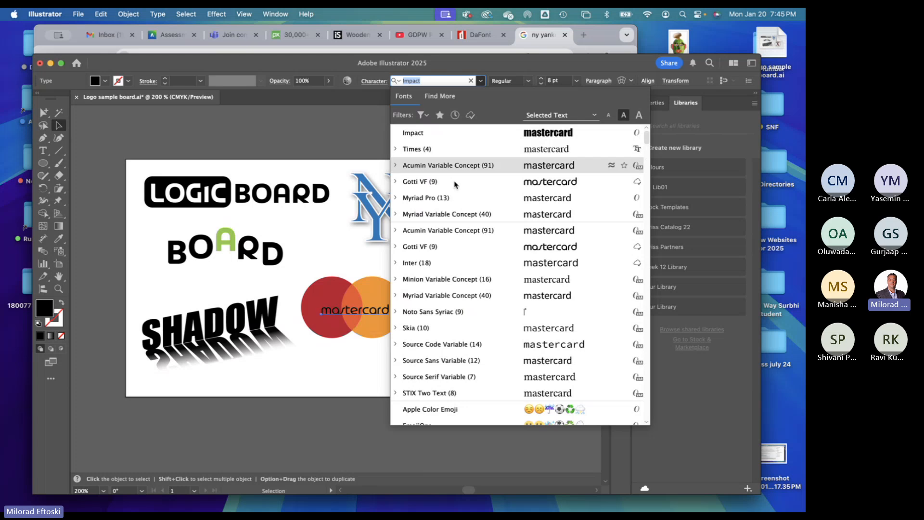
left_click(456, 198)
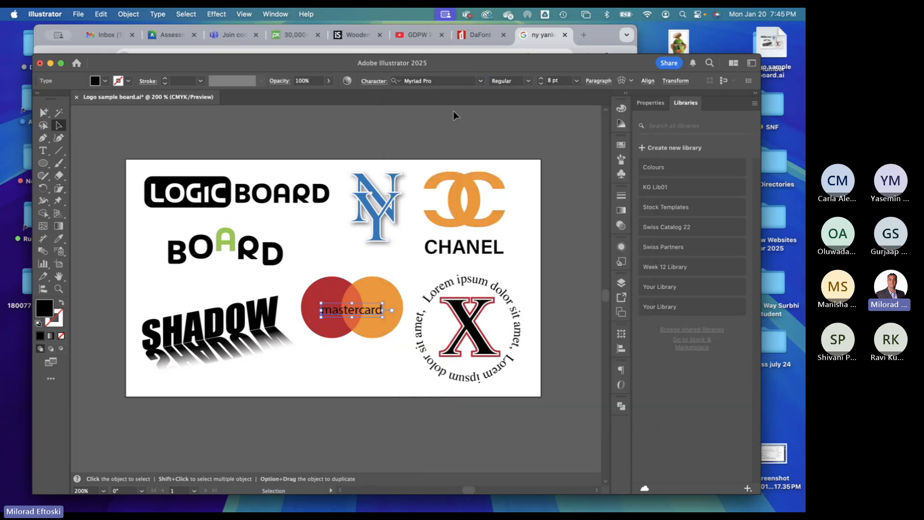
left_click(528, 81)
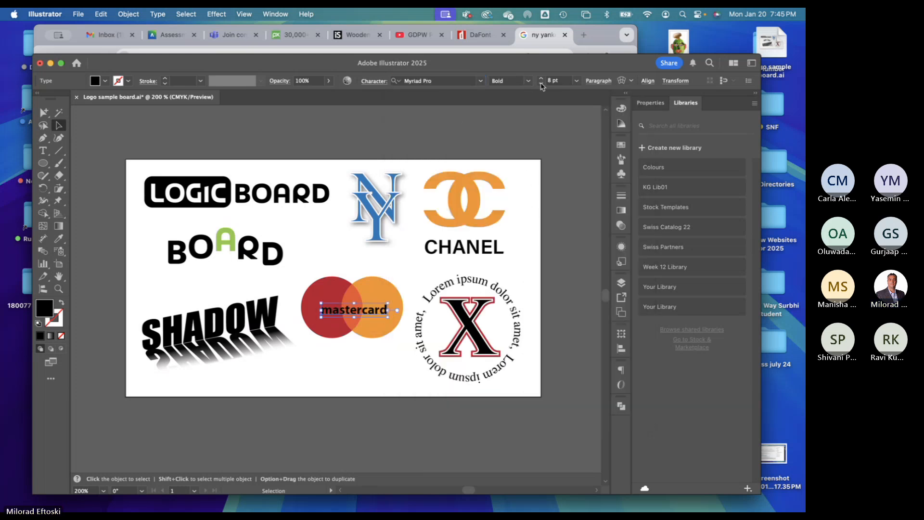
left_click(531, 215)
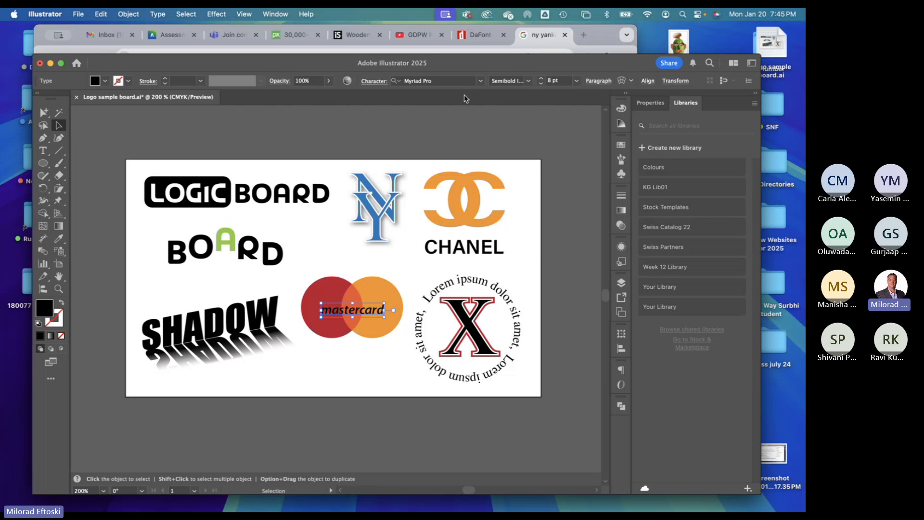
- Fill the mastercard text with white and enlarge it to about 10.19 pt so it spans both circles
left_click(105, 82)
left_click(20, 120)
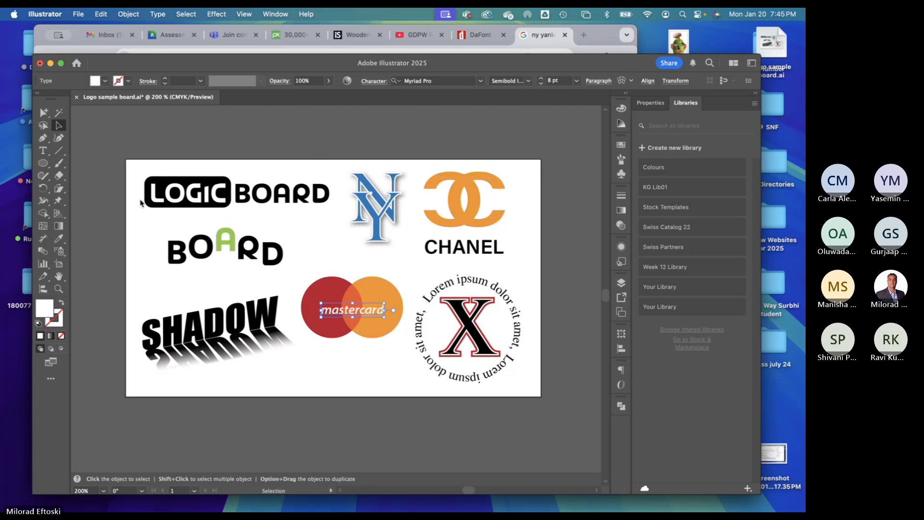
double_click(317, 301)
left_click_drag(317, 302, 314, 300)
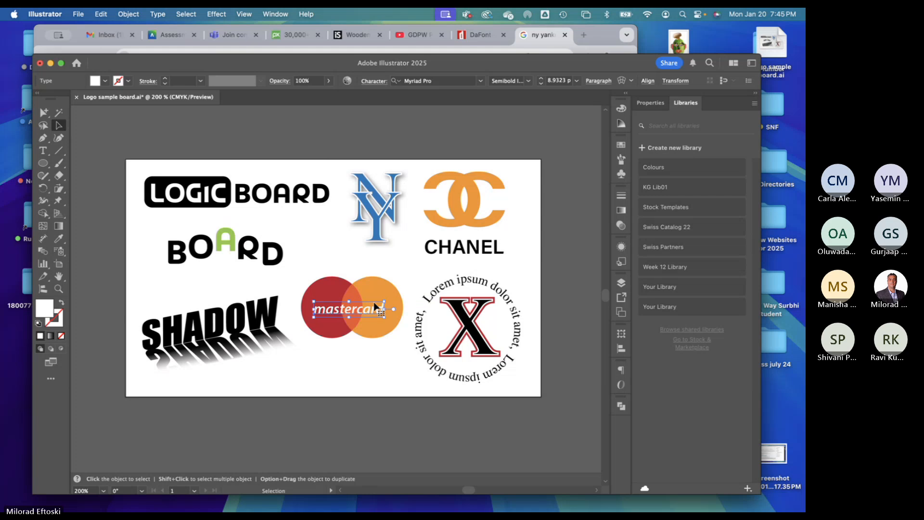
left_click_drag(384, 302, 394, 299)
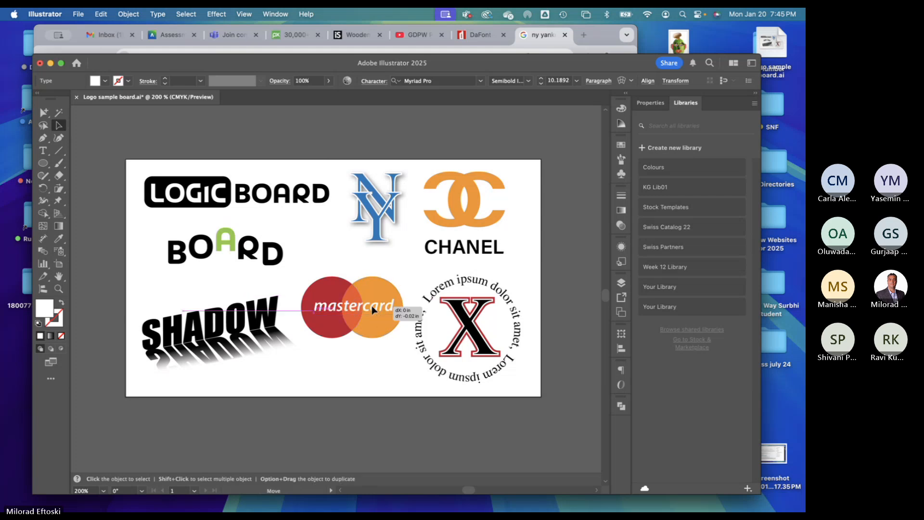
left_click(382, 389)
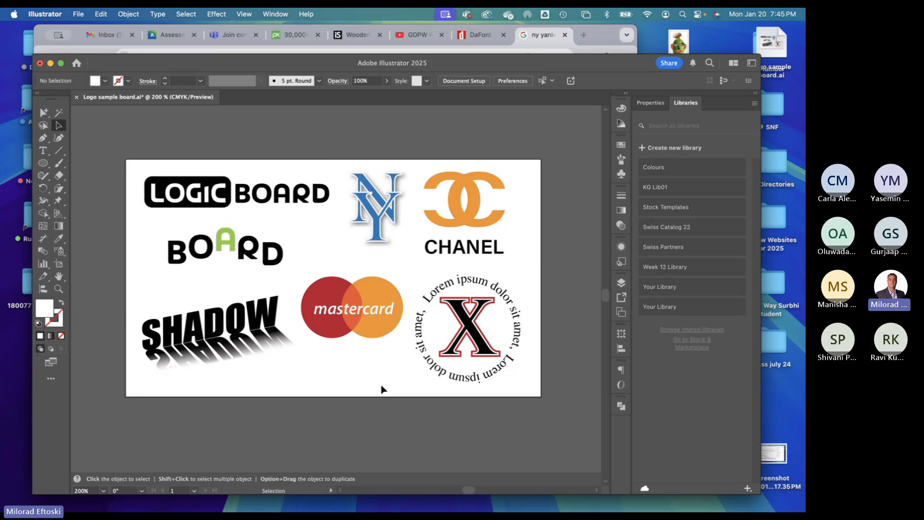
- Nudge the mastercard text slightly to the left to centre it across the two circles
scroll(375, 348, "up", 5)
scroll(395, 288, "down", 3)
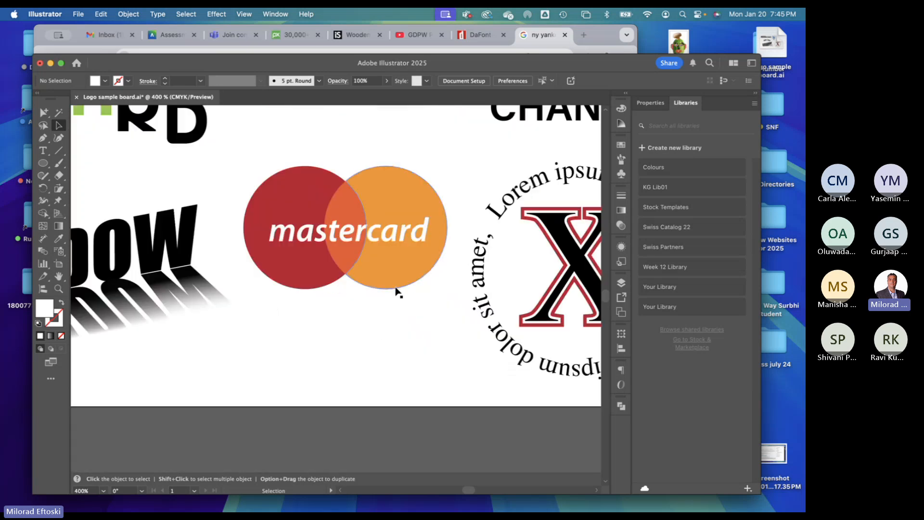
left_click_drag(387, 242, 385, 244)
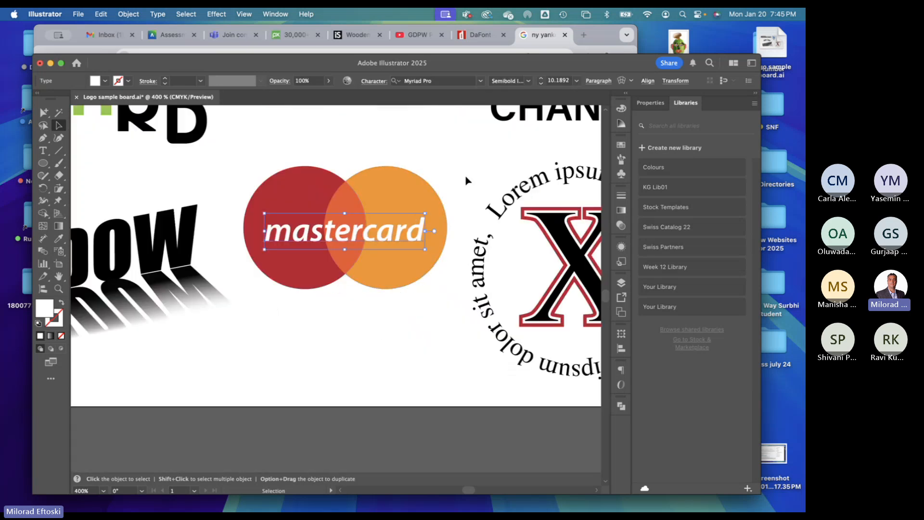